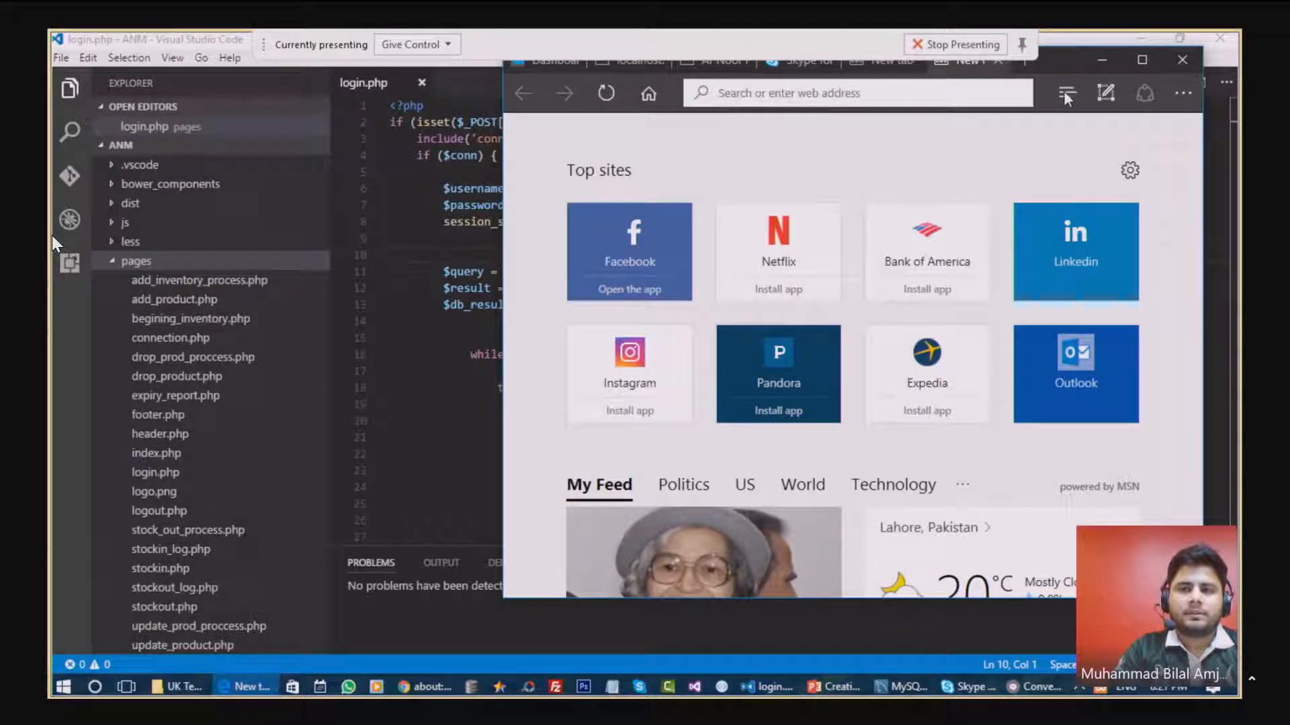
# Step: Review the login-check code in login.php in VS Code, then return to Edge's new tab page
pyautogui.click(1142, 60)
pyautogui.click(1141, 45)
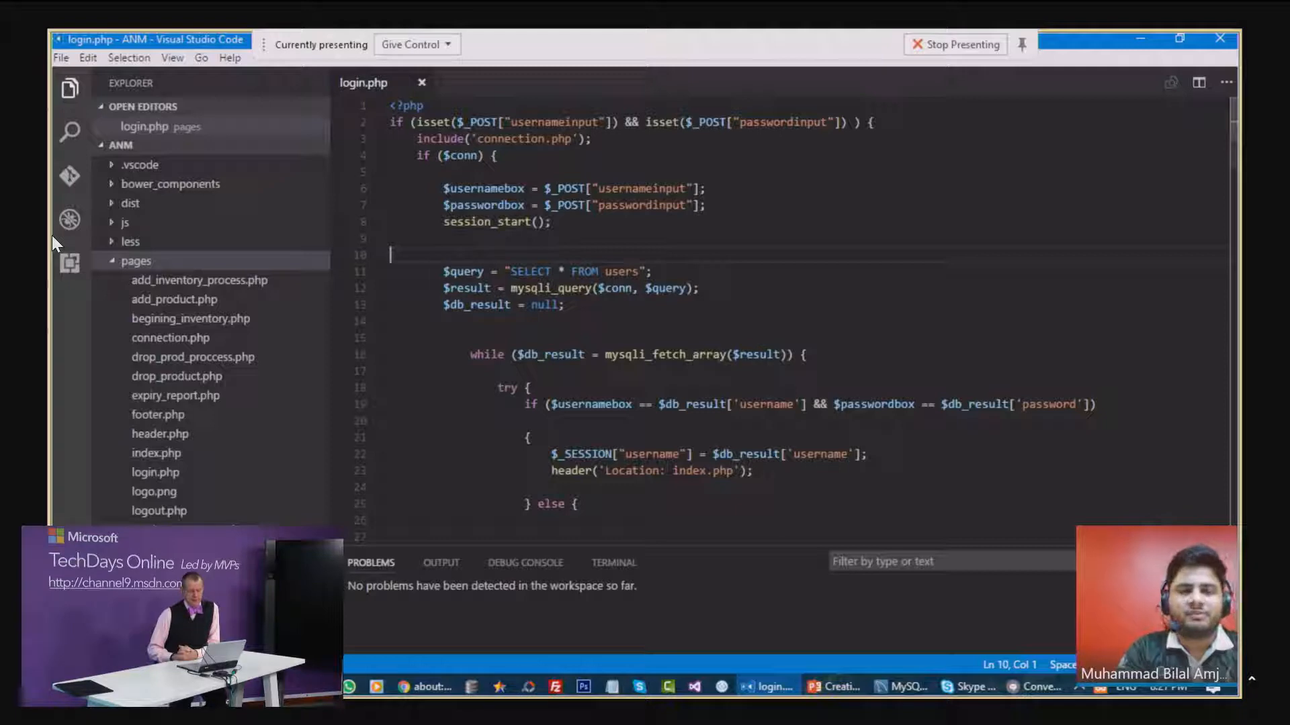
pyautogui.hotkey('alt', 'Tab')
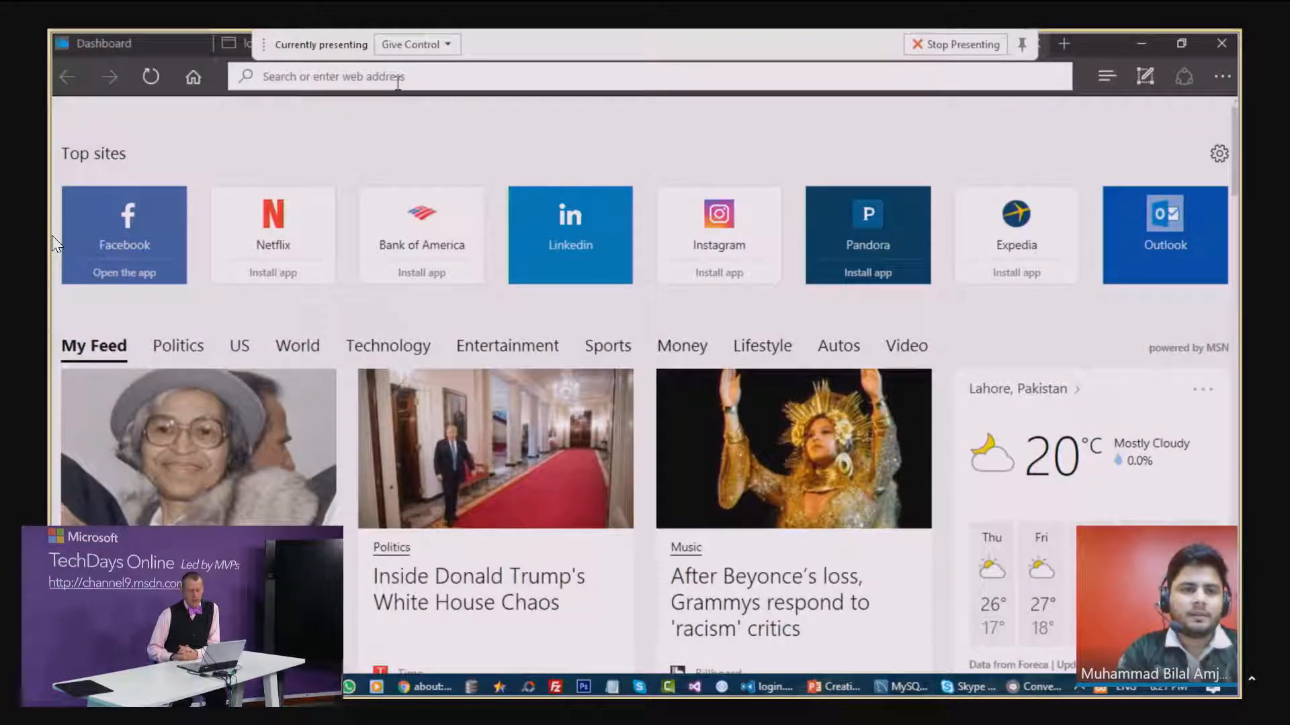
# Step: Load the local app at localhost:2000/anm/pages in Edge
pyautogui.click(398, 82)
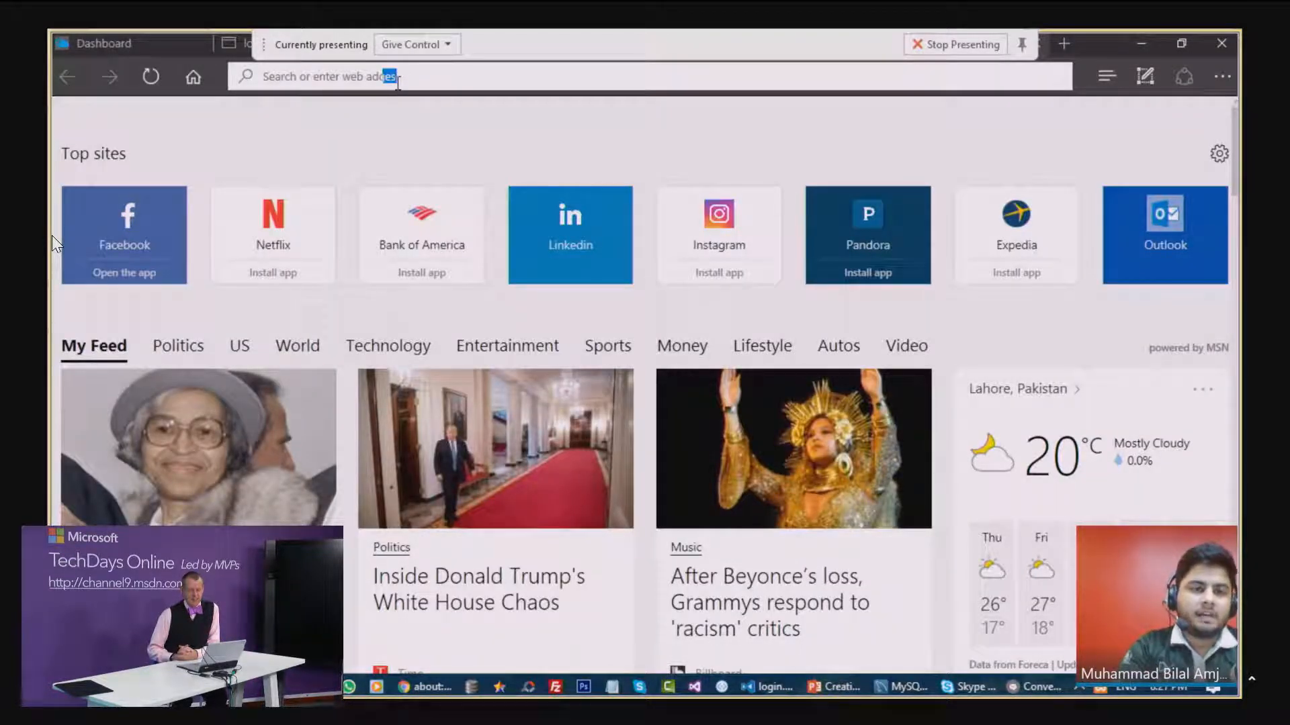
pyautogui.press('Down')
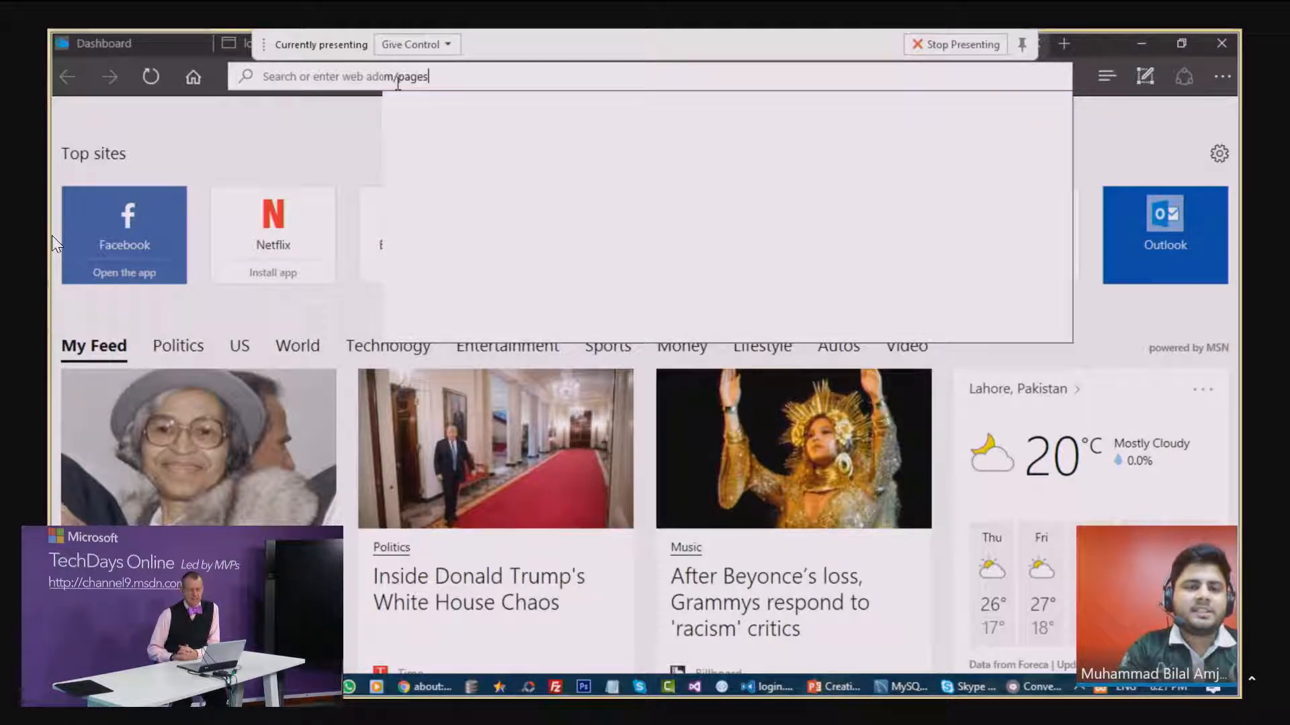
pyautogui.press('Return')
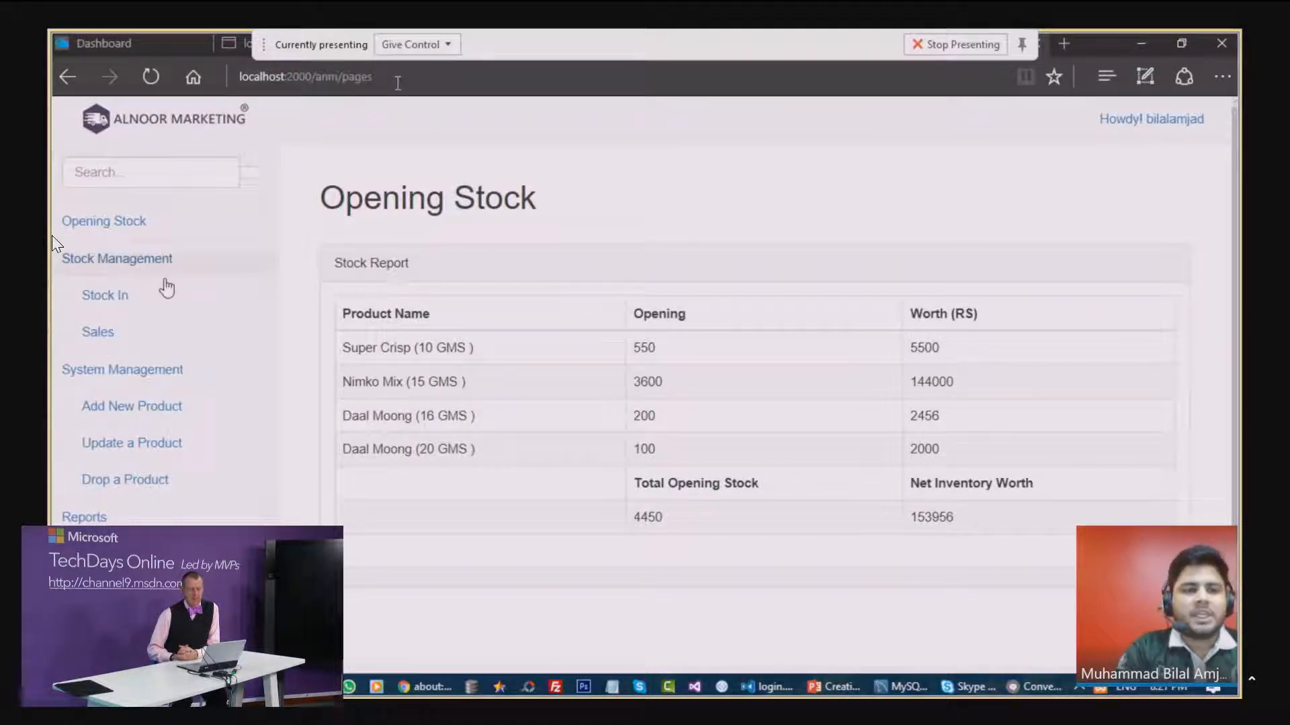
# Step: Tour the Stock In, Opening Stock, Sales and Add New Product pages, then switch to phpMyAdmin
pyautogui.click(137, 307)
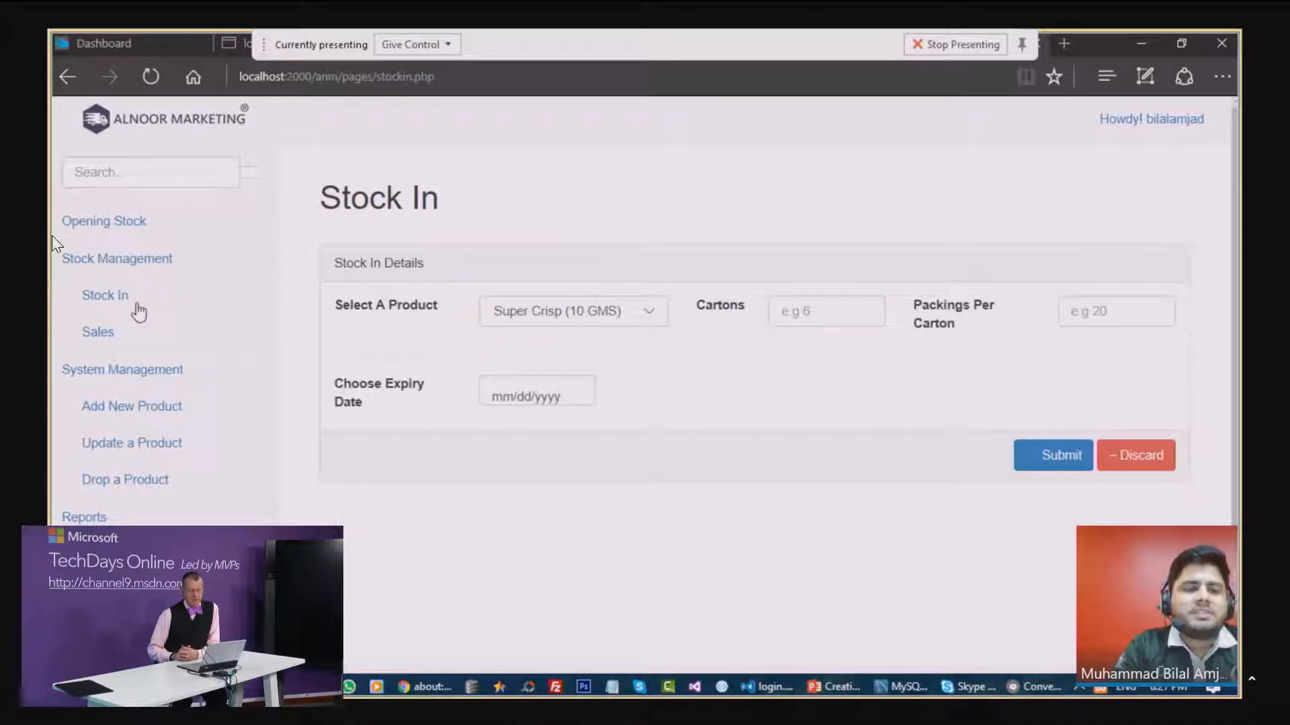
pyautogui.click(125, 234)
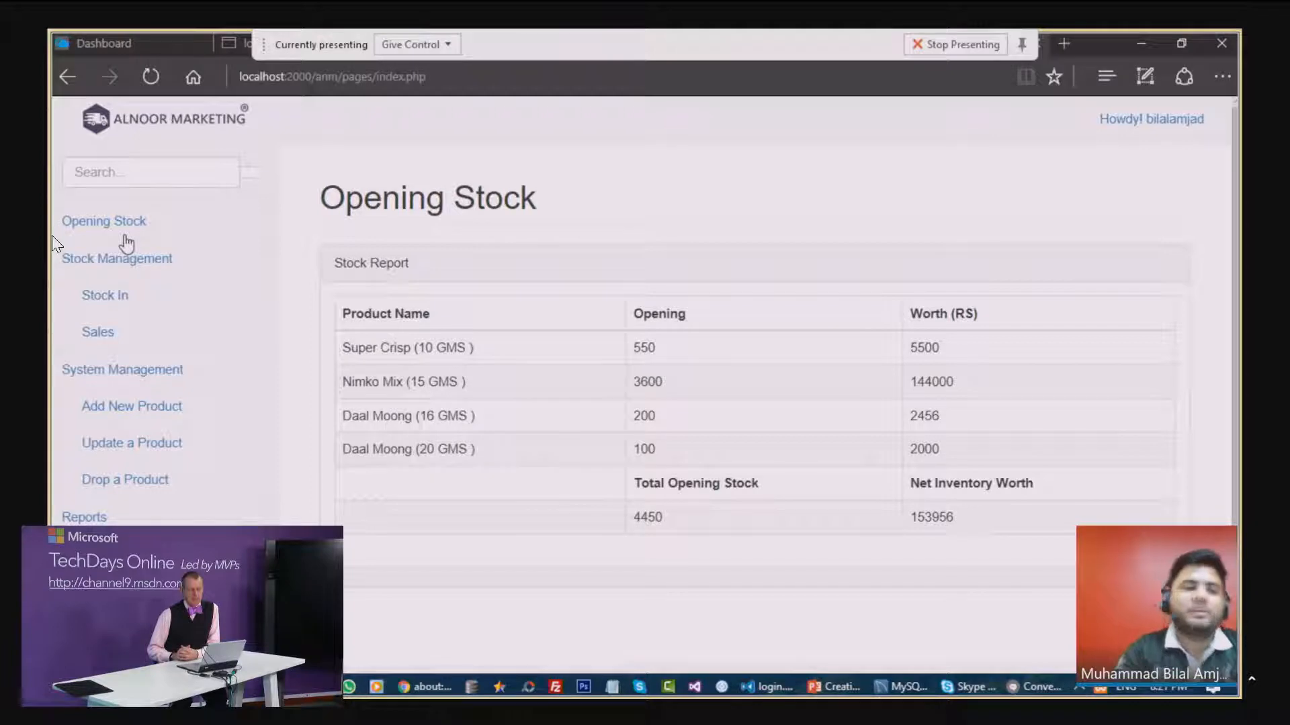
pyautogui.click(107, 300)
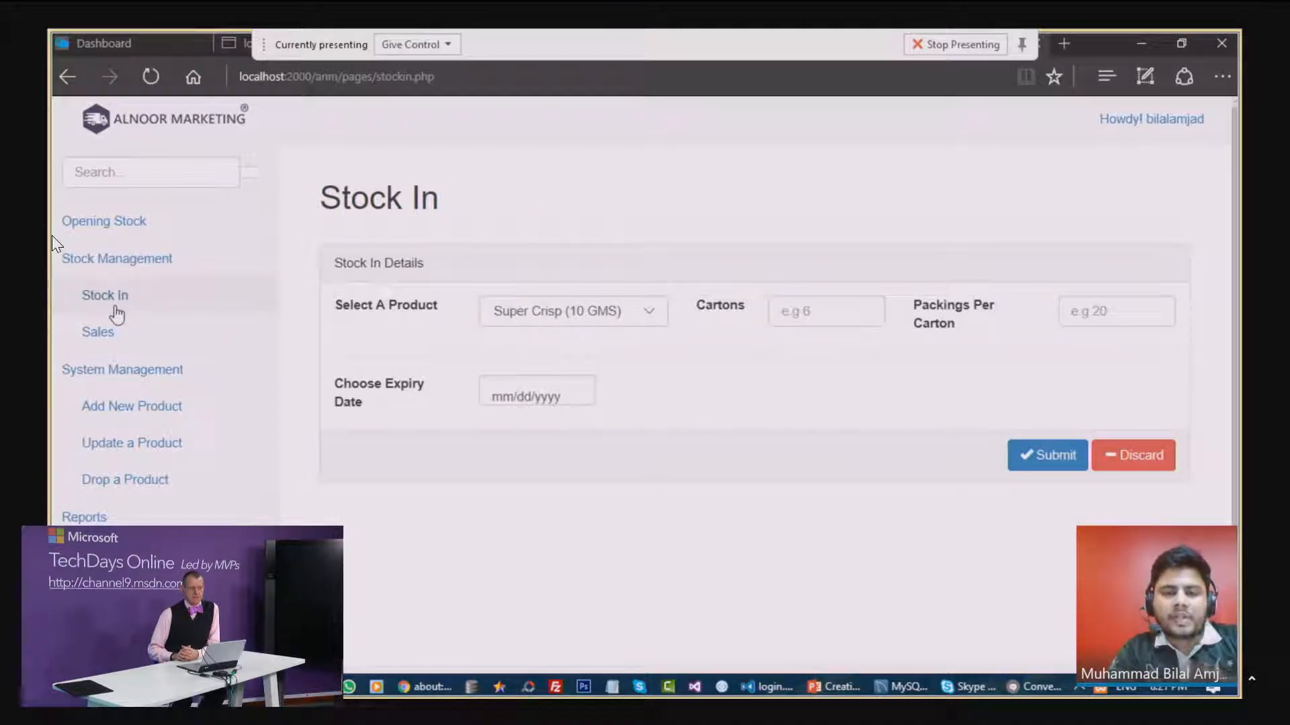
pyautogui.click(119, 331)
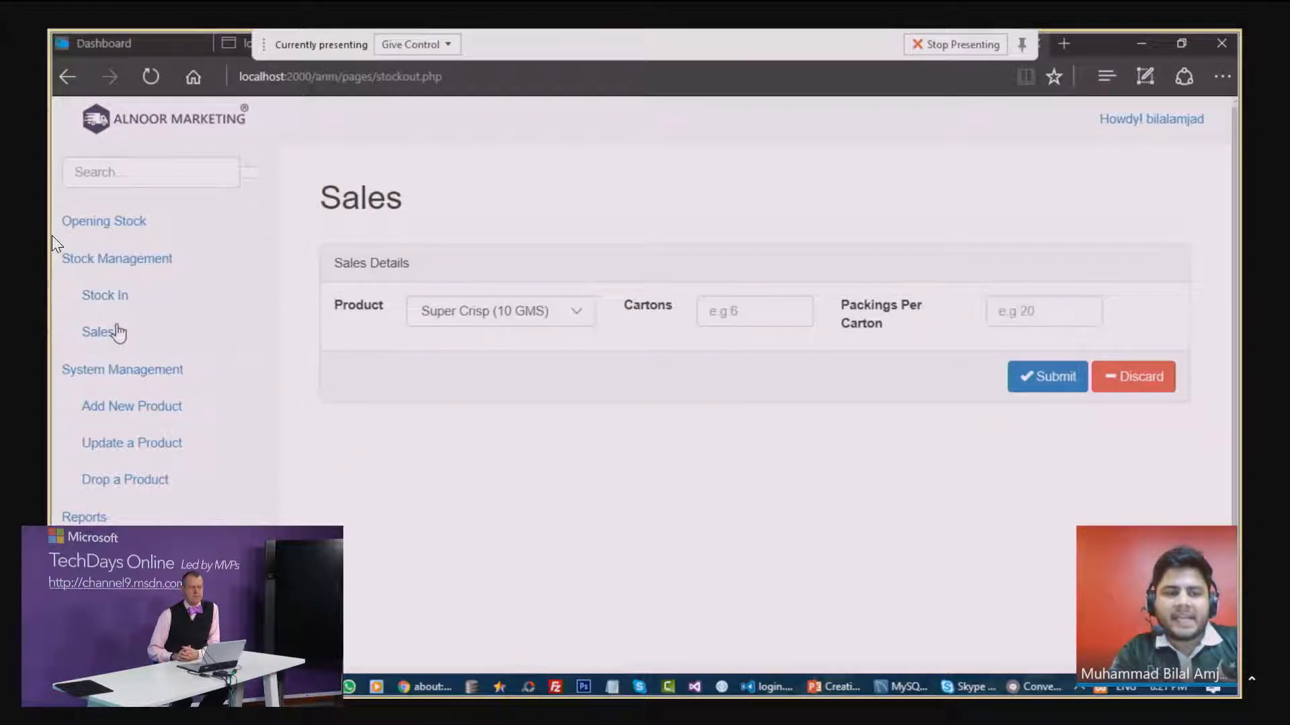
pyautogui.click(129, 407)
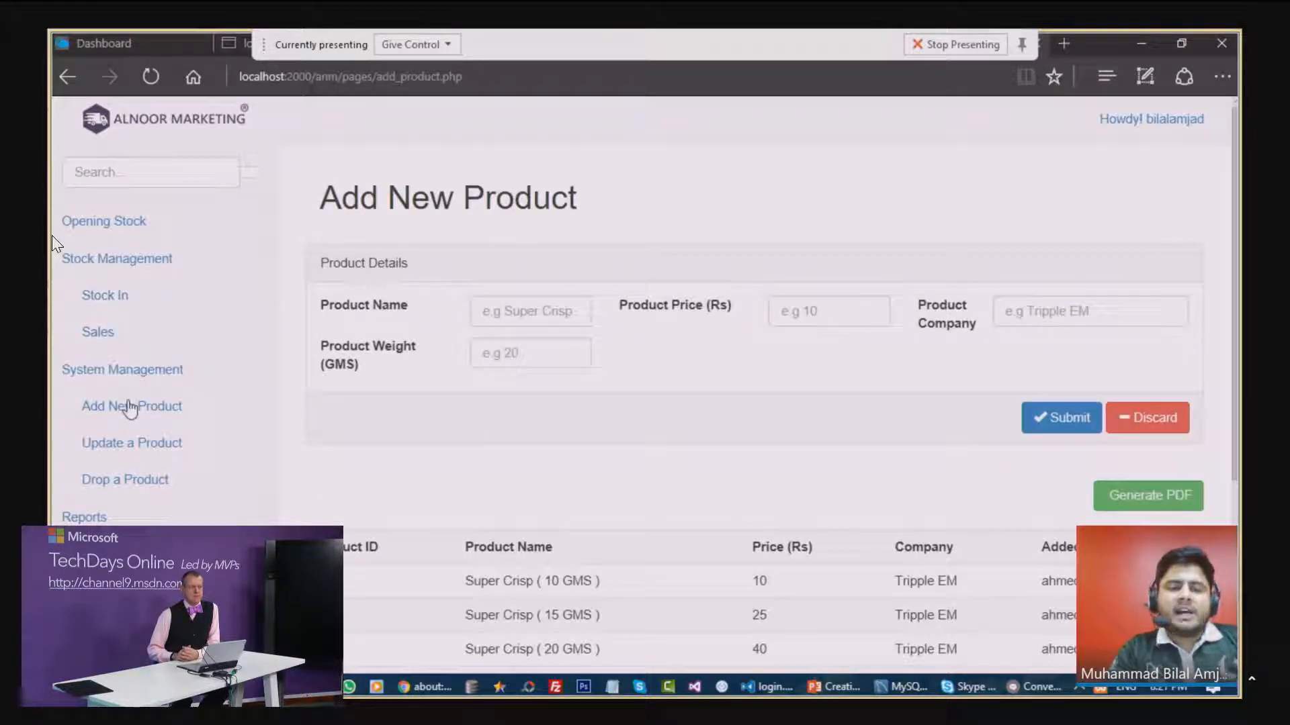
pyautogui.scroll(-2, 432, 331)
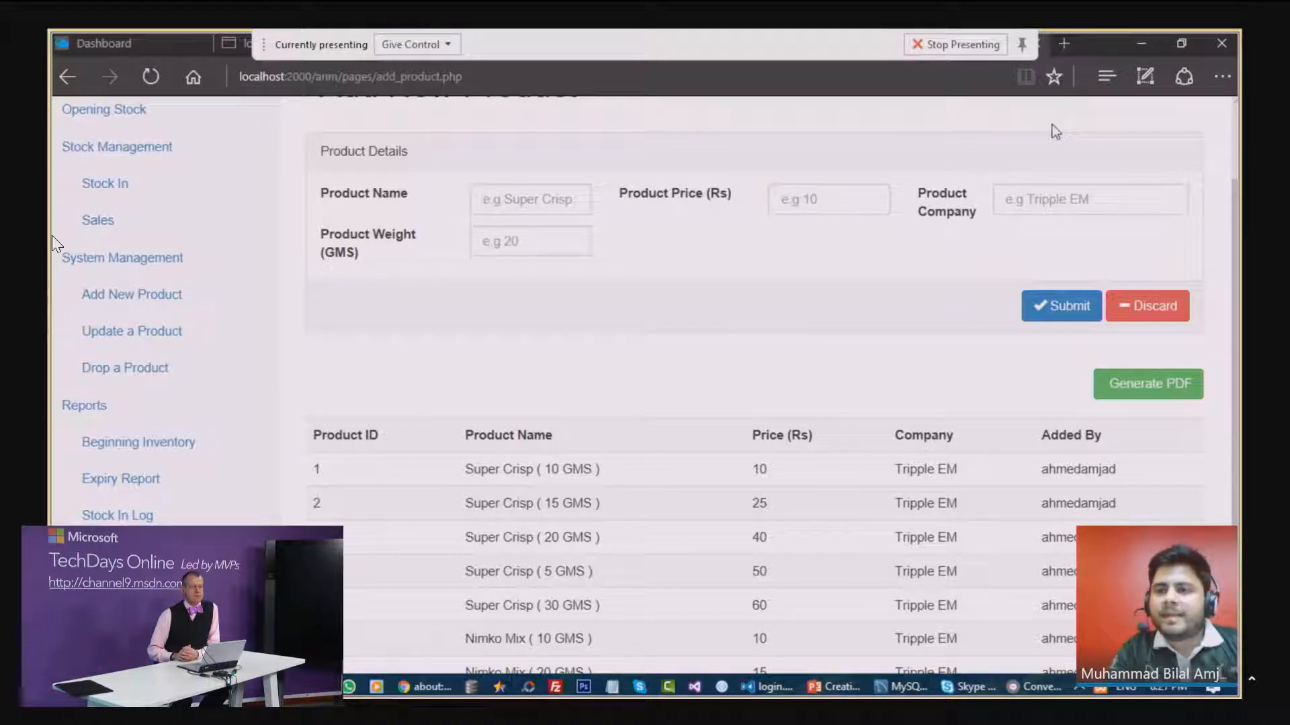
pyautogui.click(230, 44)
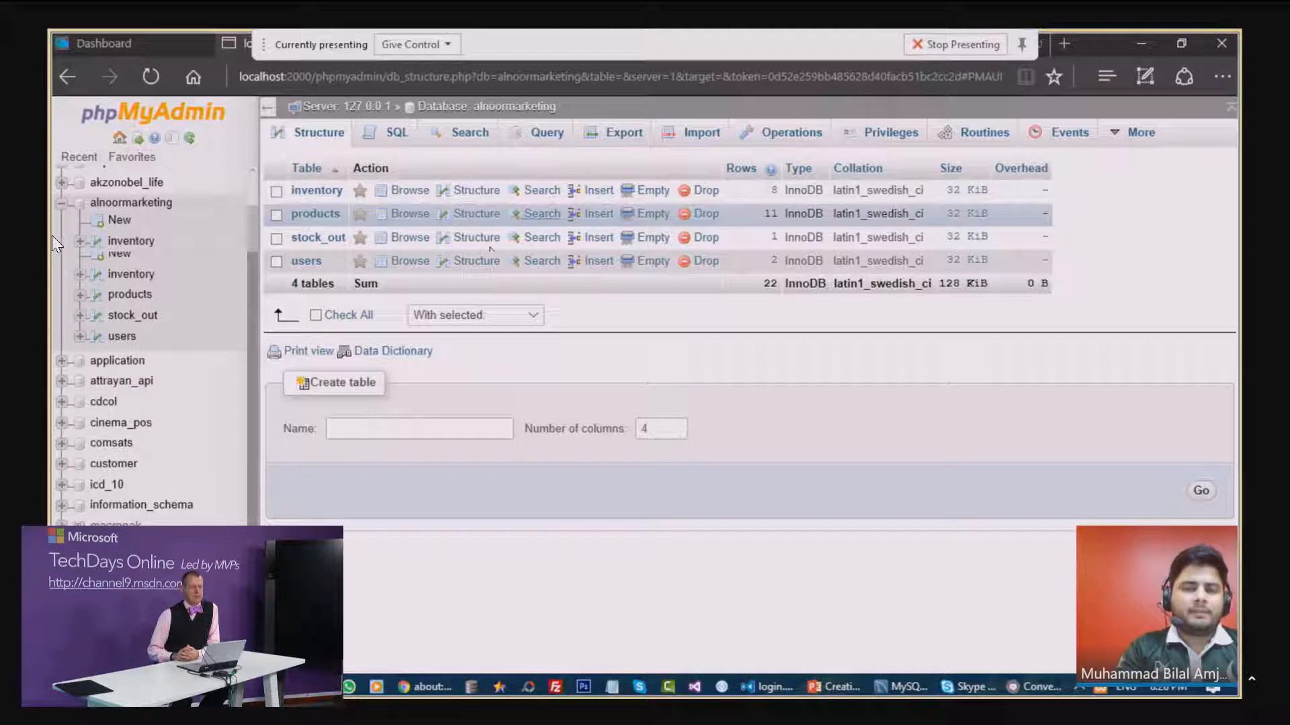
# Step: Glance at login.php in VS Code, then bring up the Azure portal Dashboard in Edge
pyautogui.click(1144, 42)
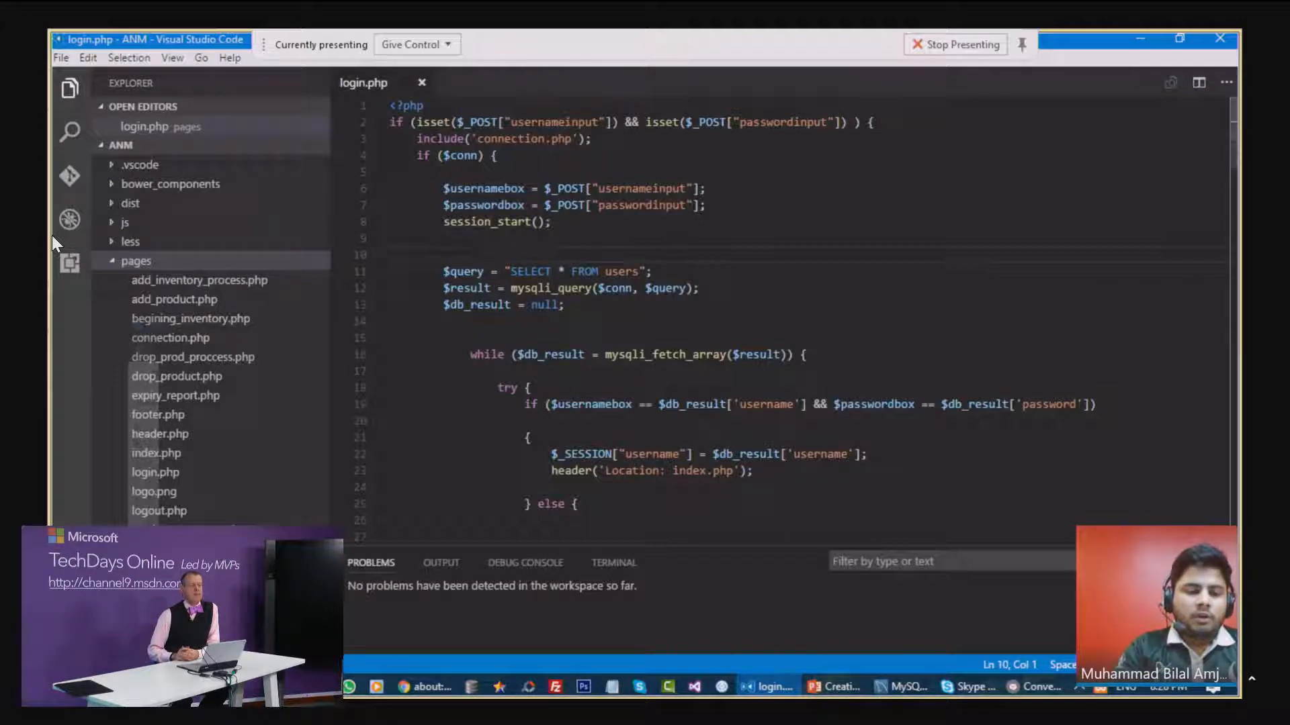
pyautogui.hotkey('alt', 'Tab')
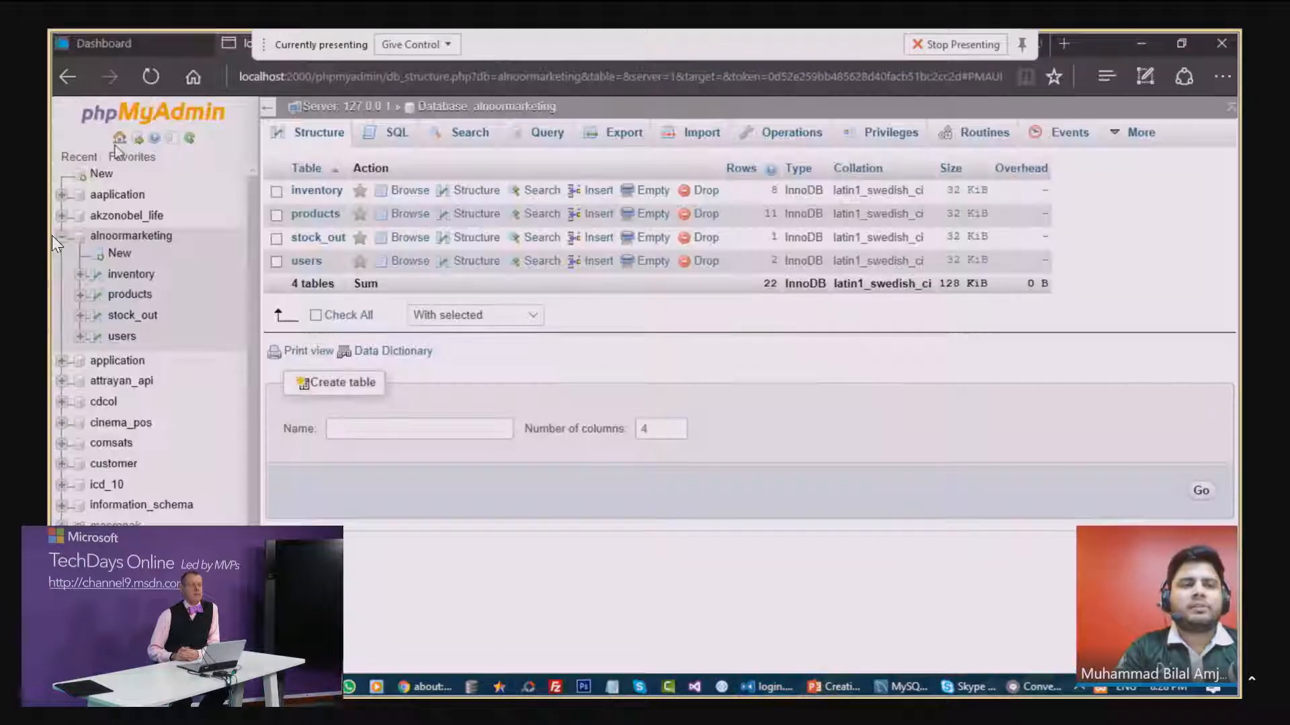
pyautogui.click(114, 43)
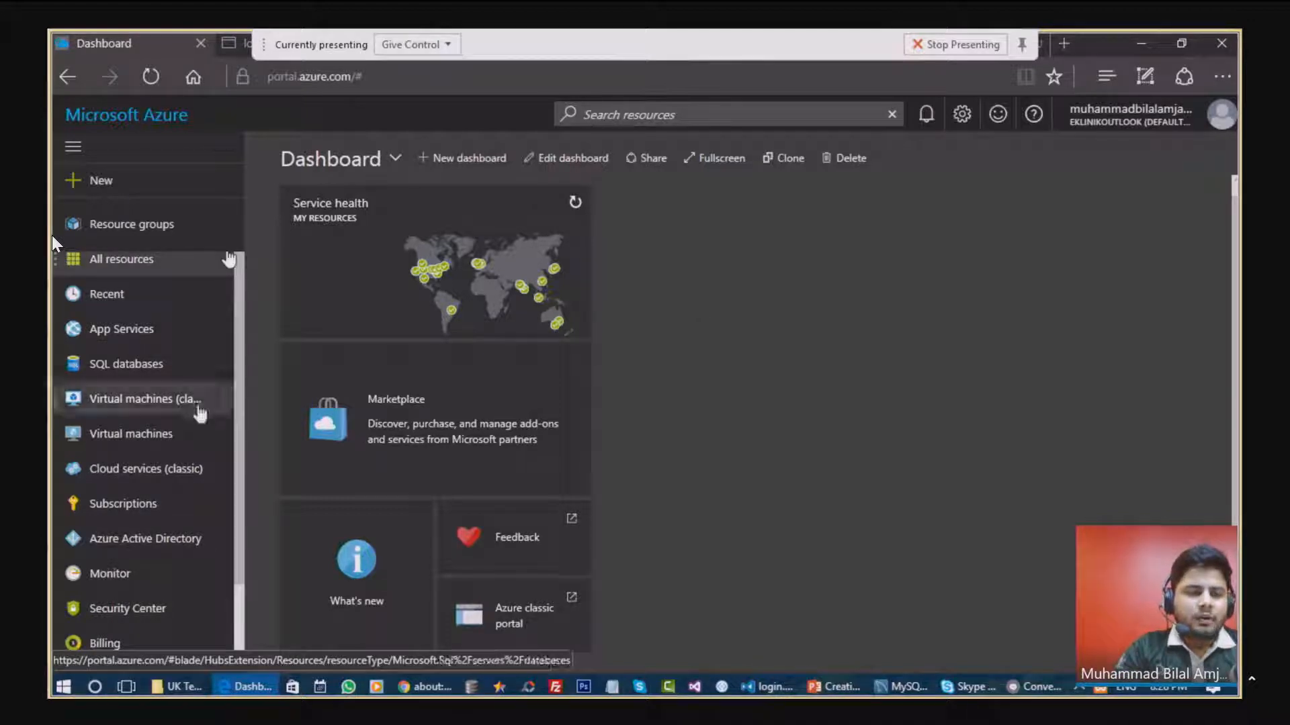
# Step: Start adding an App Service and browse Web + Mobile templates such as Web App + SQL and WordPress
pyautogui.scroll(-2, 182, 498)
pyautogui.scroll(2, 184, 499)
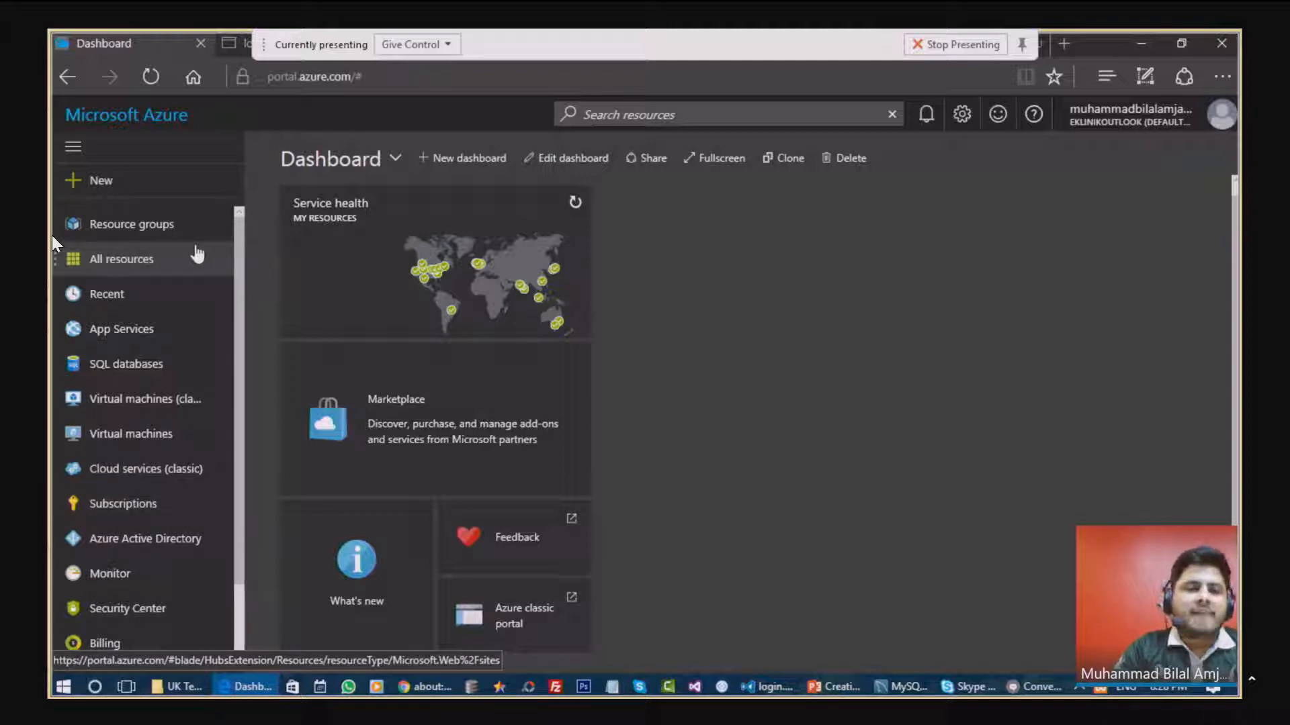
pyautogui.click(155, 327)
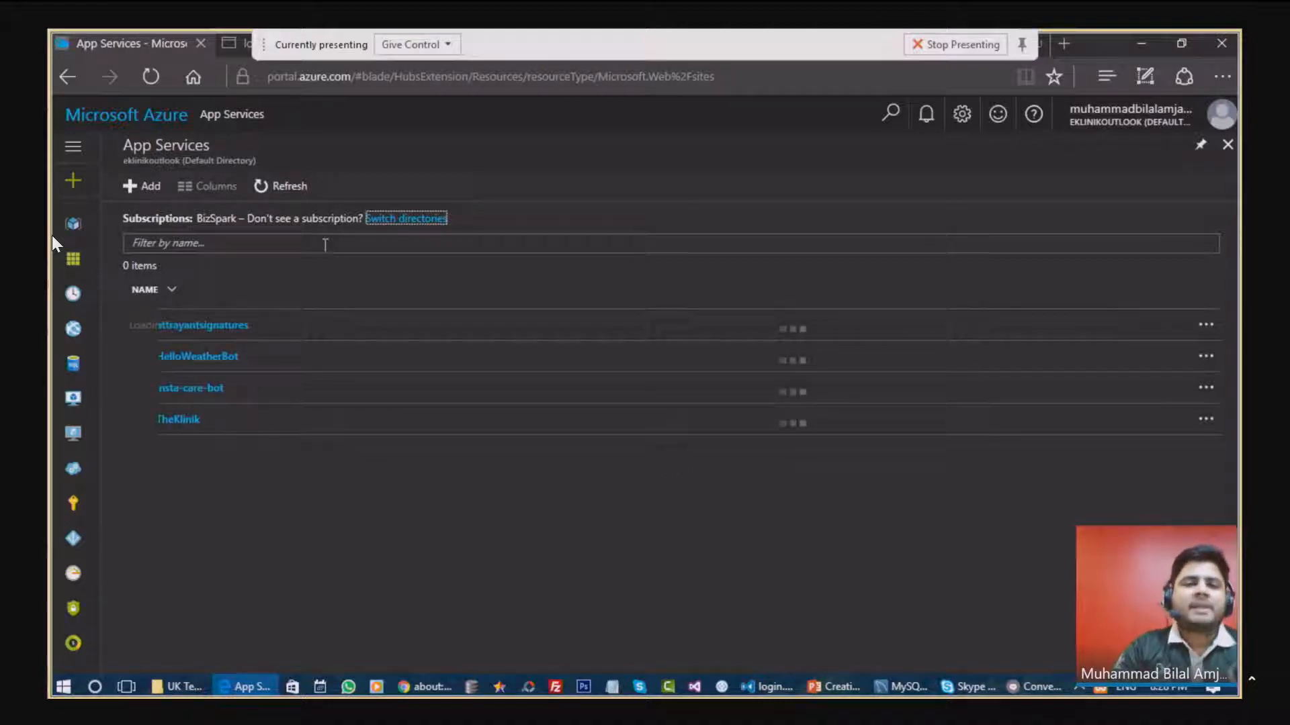
pyautogui.click(149, 195)
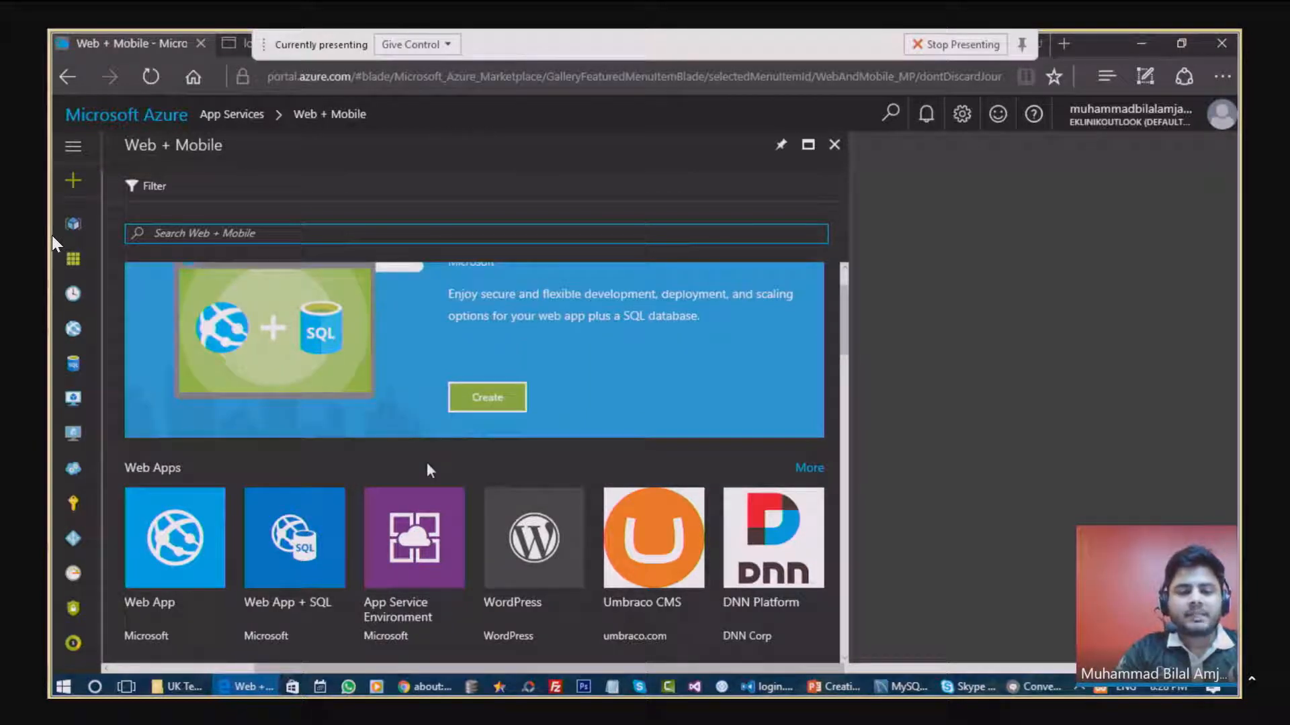
pyautogui.scroll(-1, 427, 463)
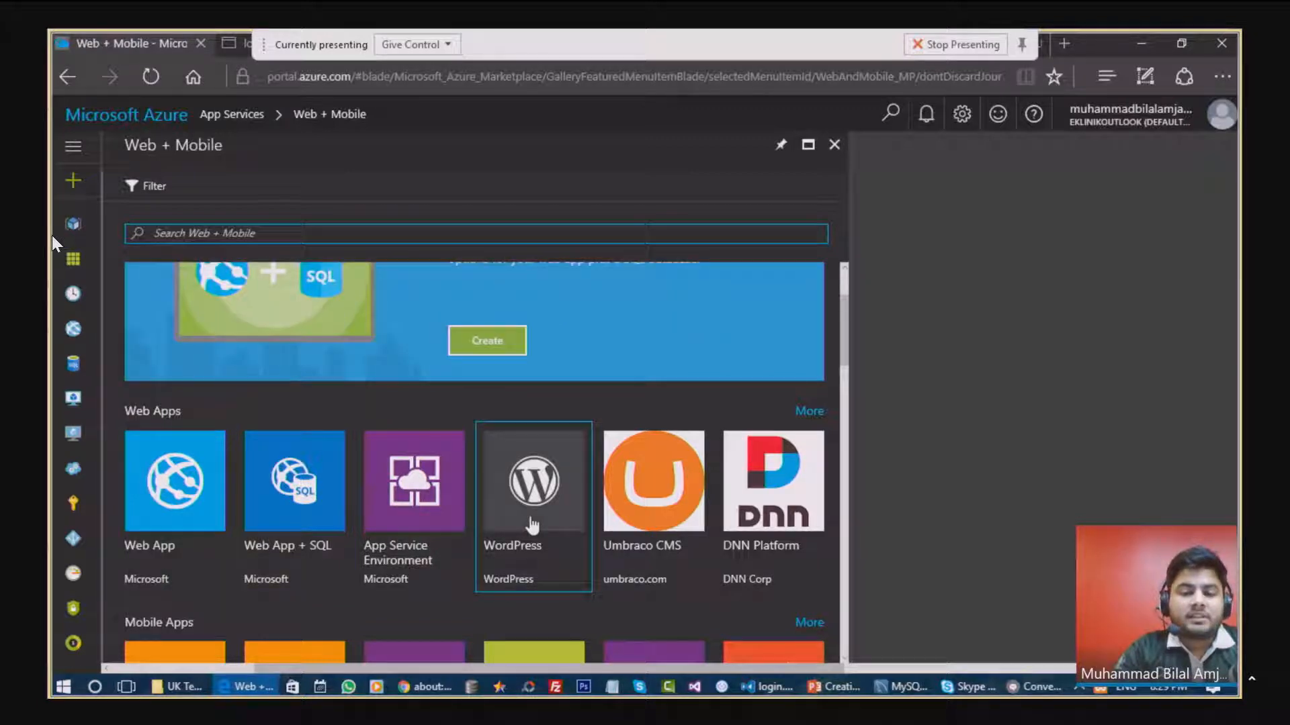
pyautogui.scroll(-1, 529, 523)
pyautogui.scroll(-5, 626, 520)
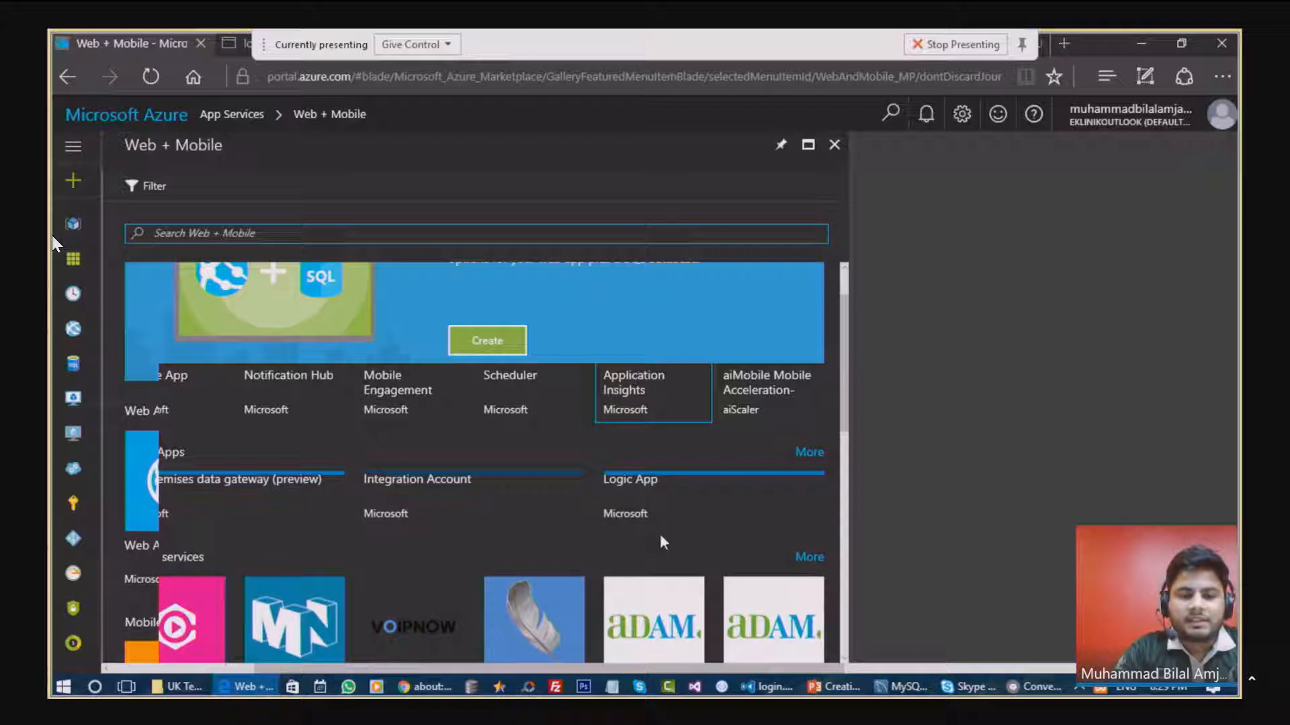
pyautogui.scroll(-5, 661, 536)
pyautogui.scroll(-5, 662, 541)
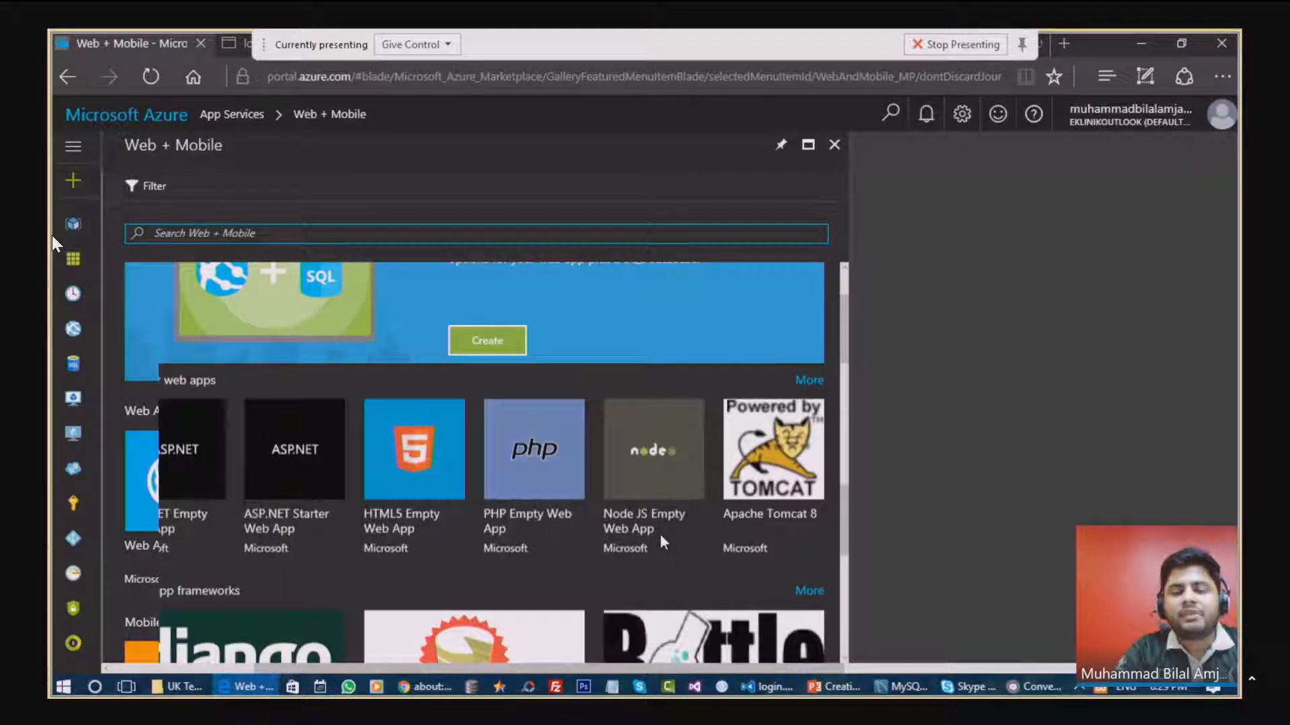
pyautogui.scroll(10, 761, 304)
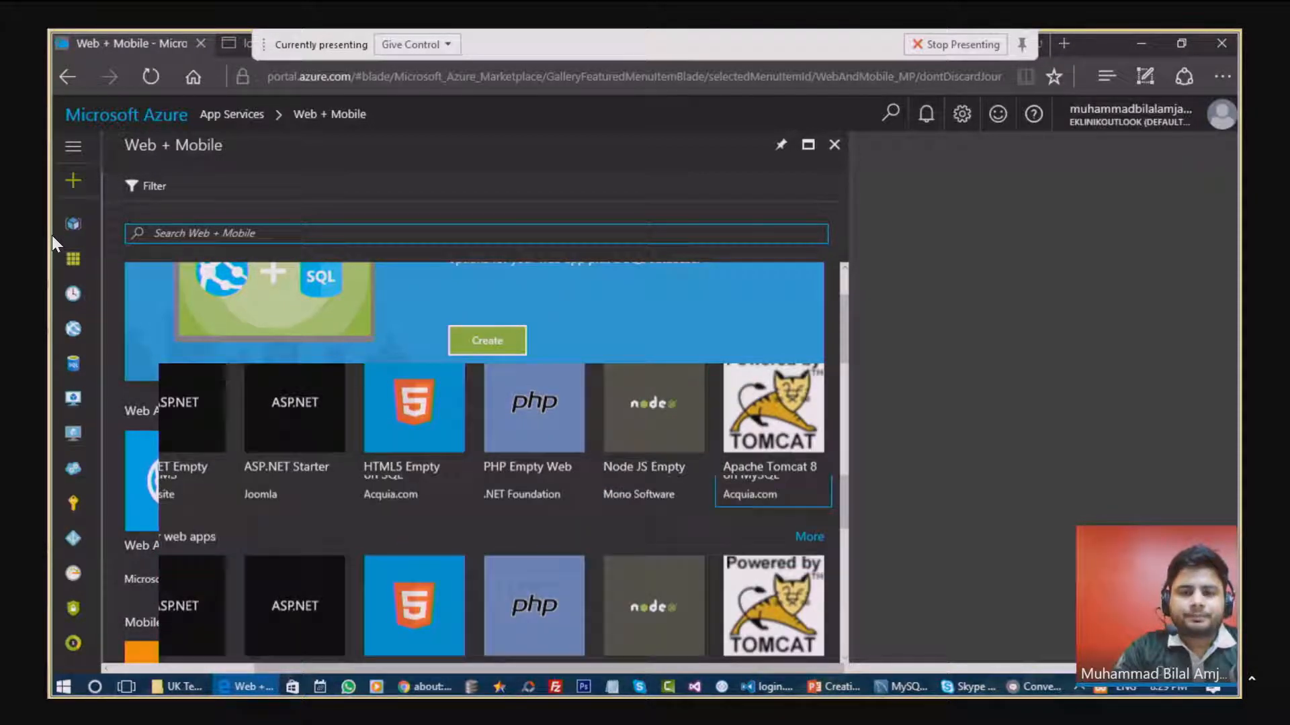
# Step: Create a plain Web App and name it alnoormarketing
pyautogui.click(185, 530)
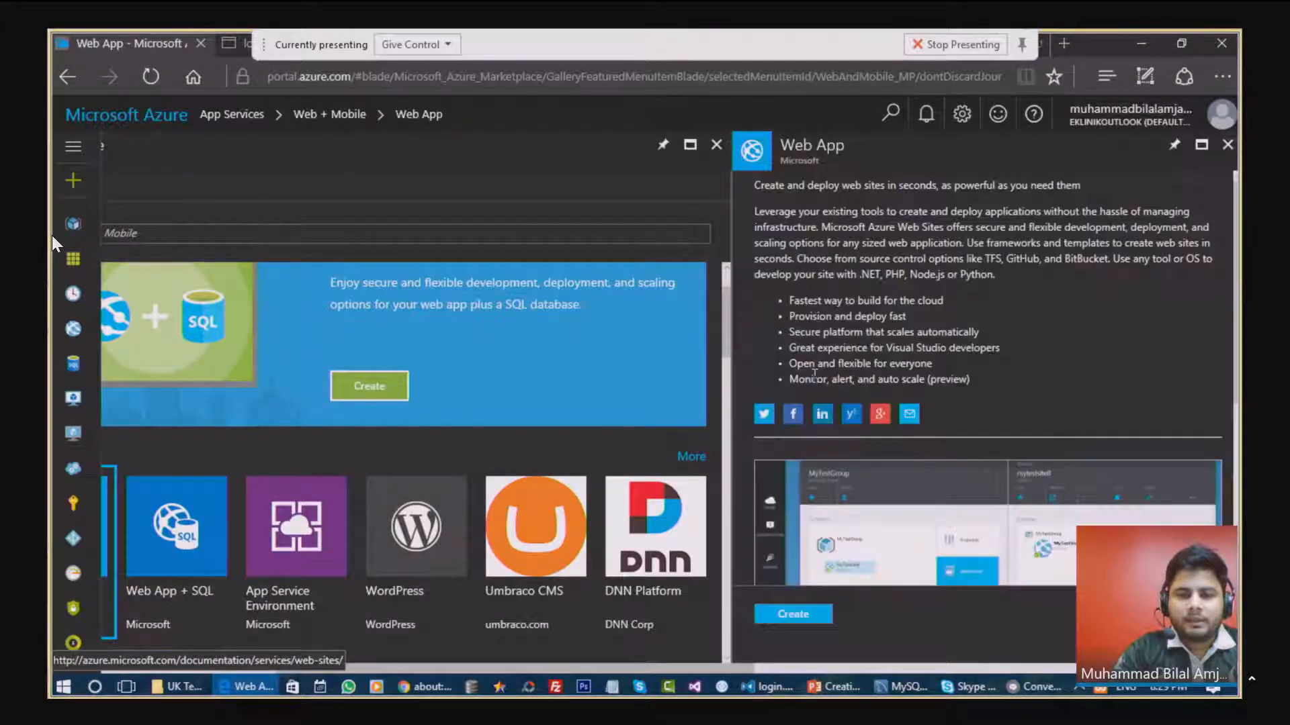
pyautogui.click(793, 614)
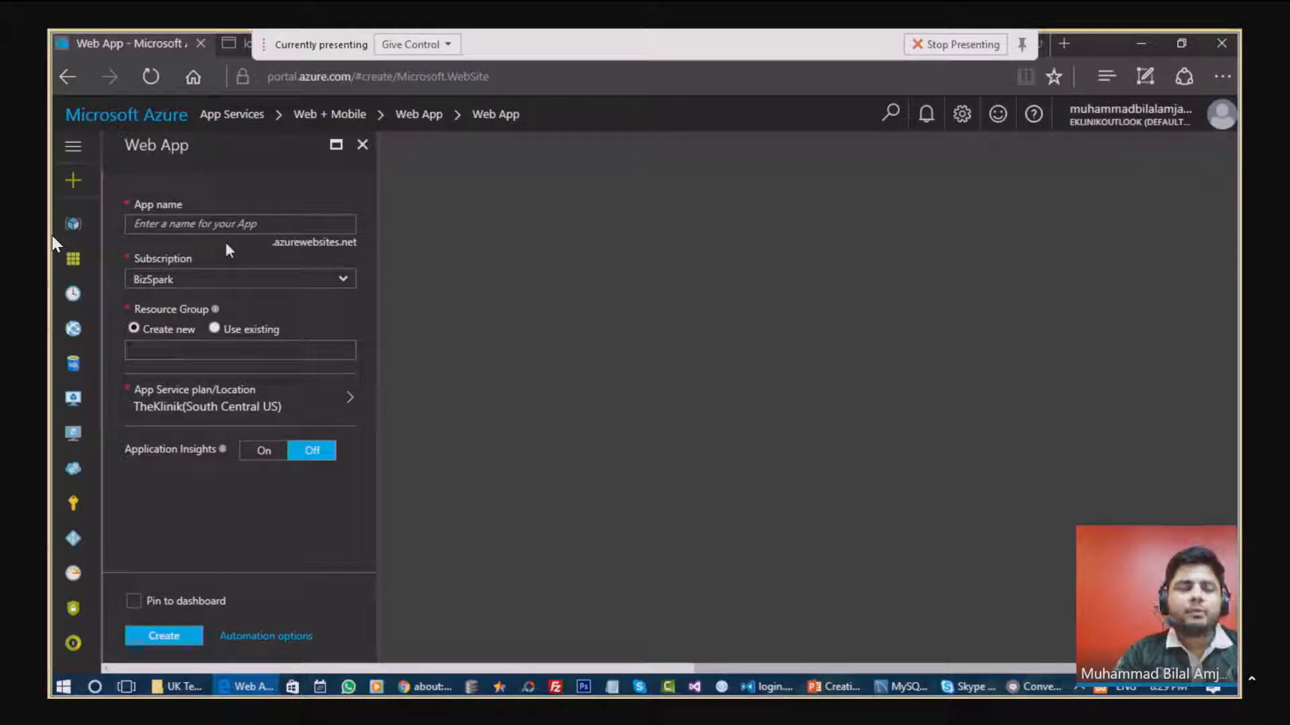
pyautogui.click(230, 226)
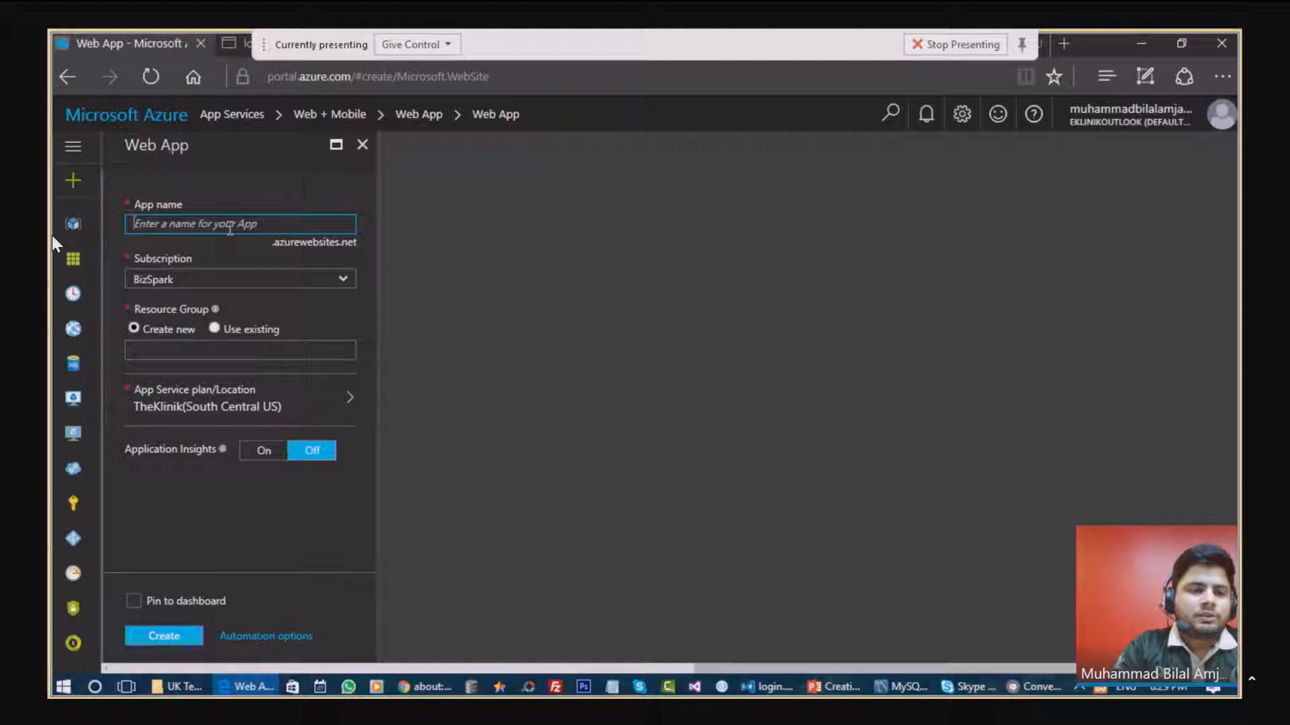
pyautogui.write('alnoormarketing')
# Step: Keep the BizSpark subscription and create a new resource group named alnoormarkeing
pyautogui.click(345, 280)
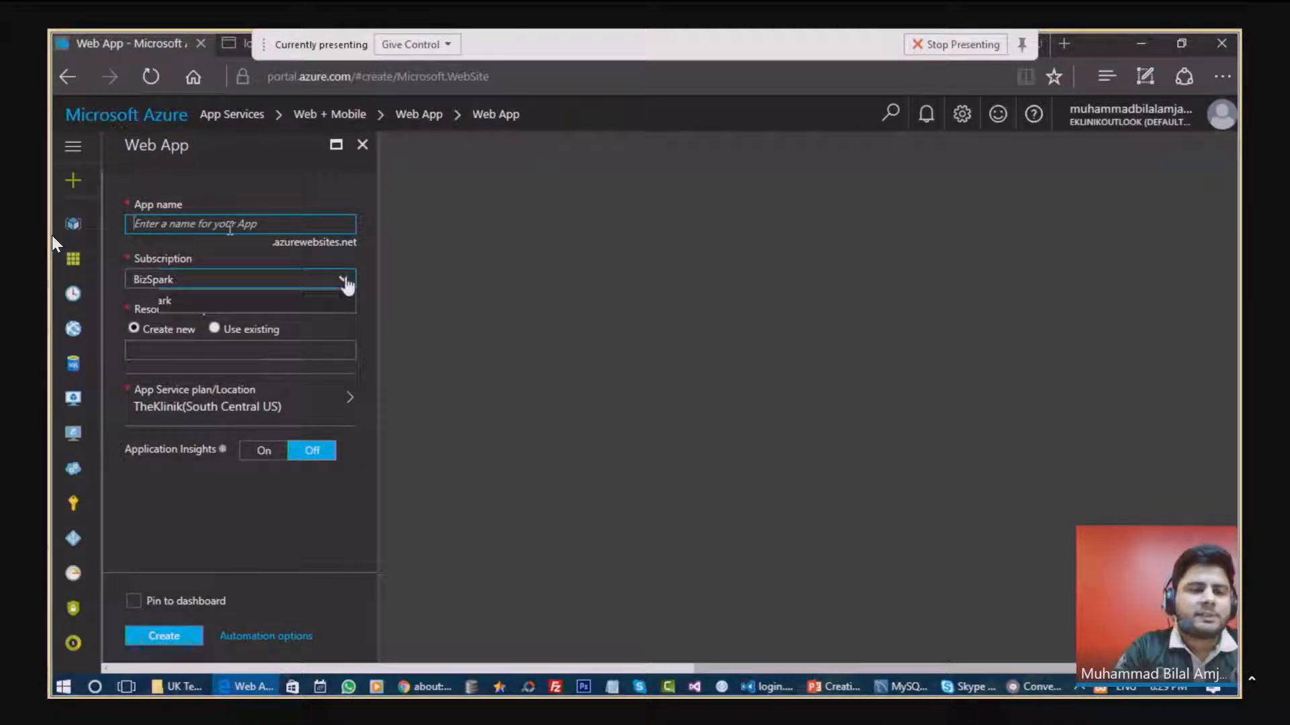
pyautogui.click(345, 279)
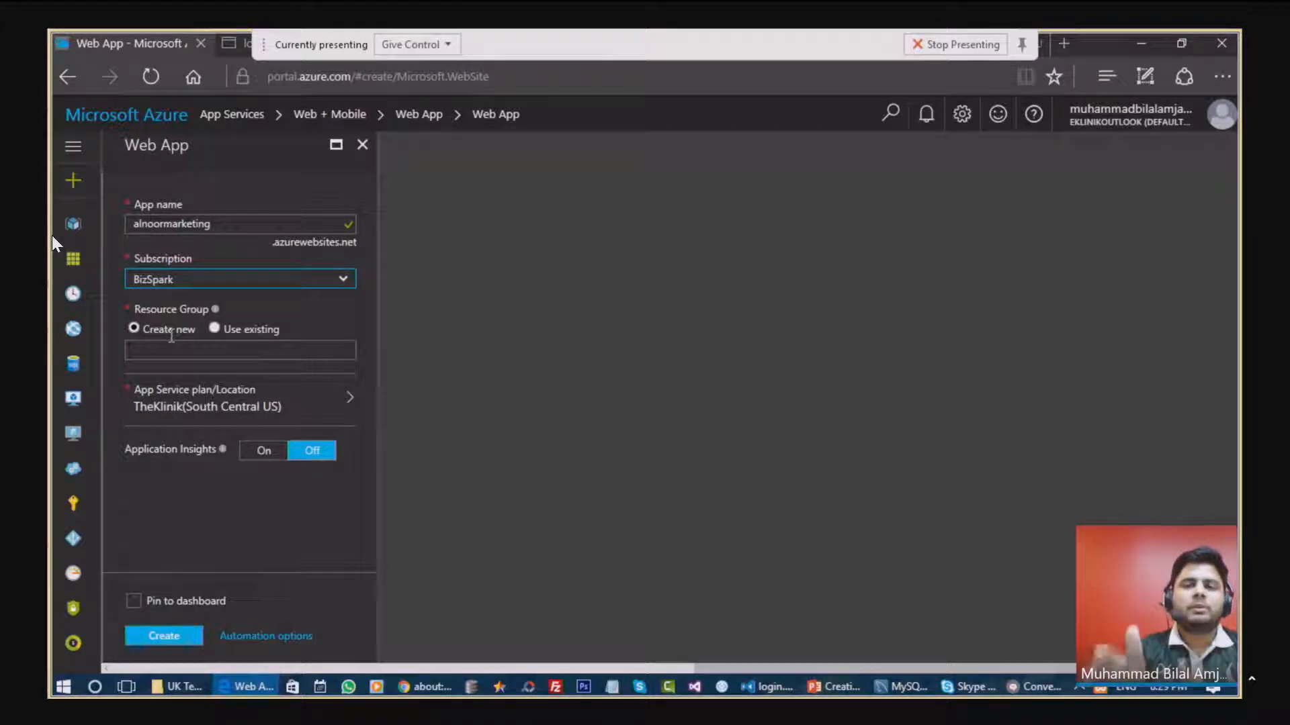
pyautogui.click(165, 346)
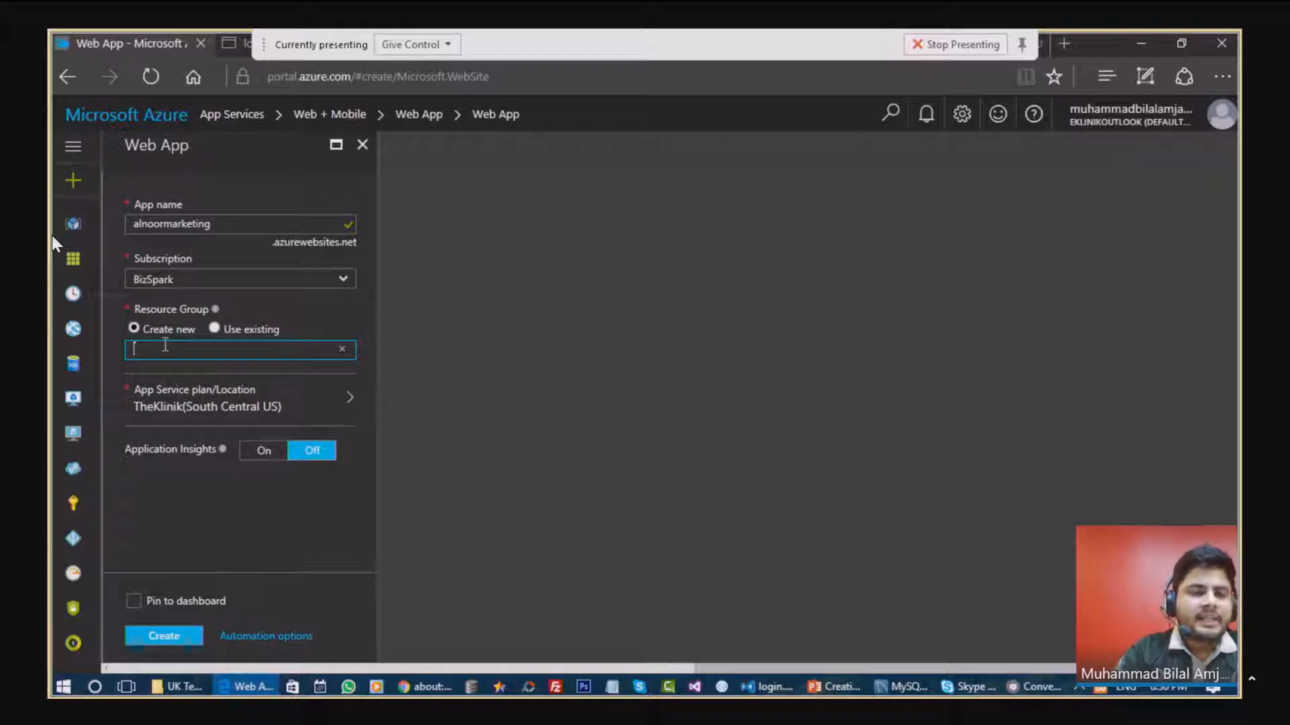
pyautogui.write('alnoormarkeing')
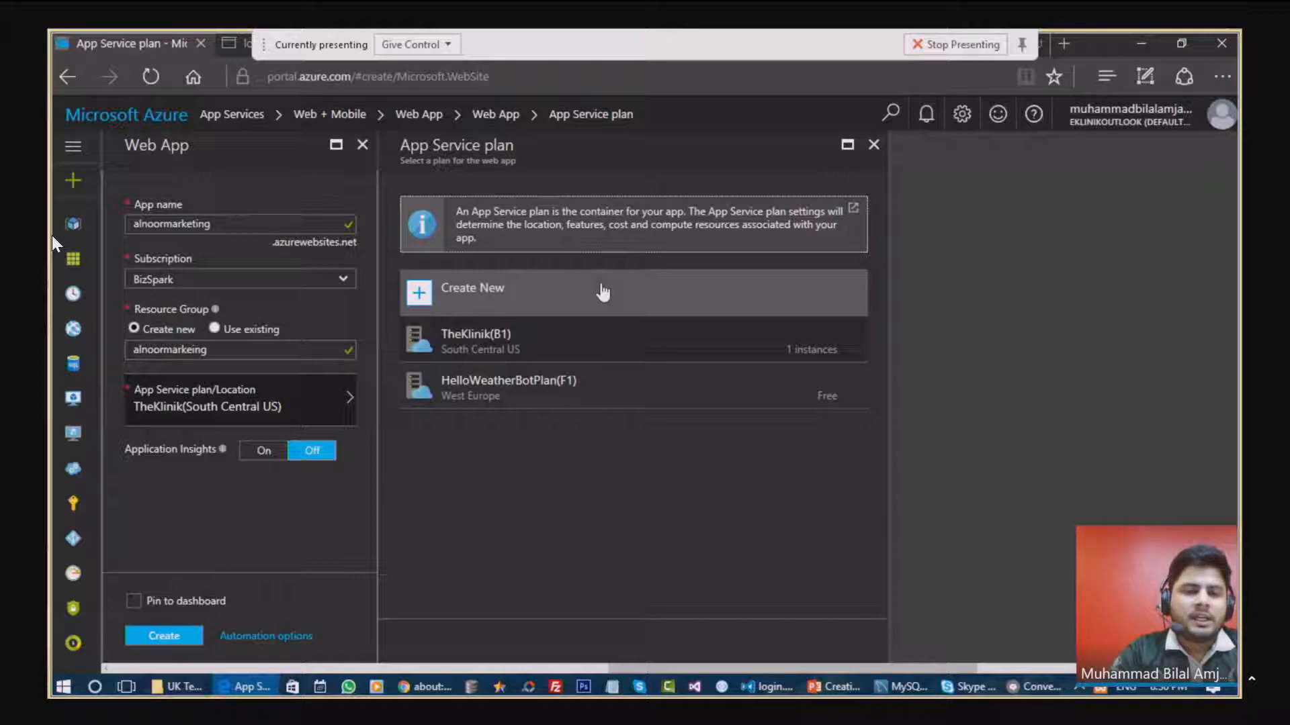
# Step: Create a new App Service plan named alnoormarkeing located in West Europe
pyautogui.click(531, 292)
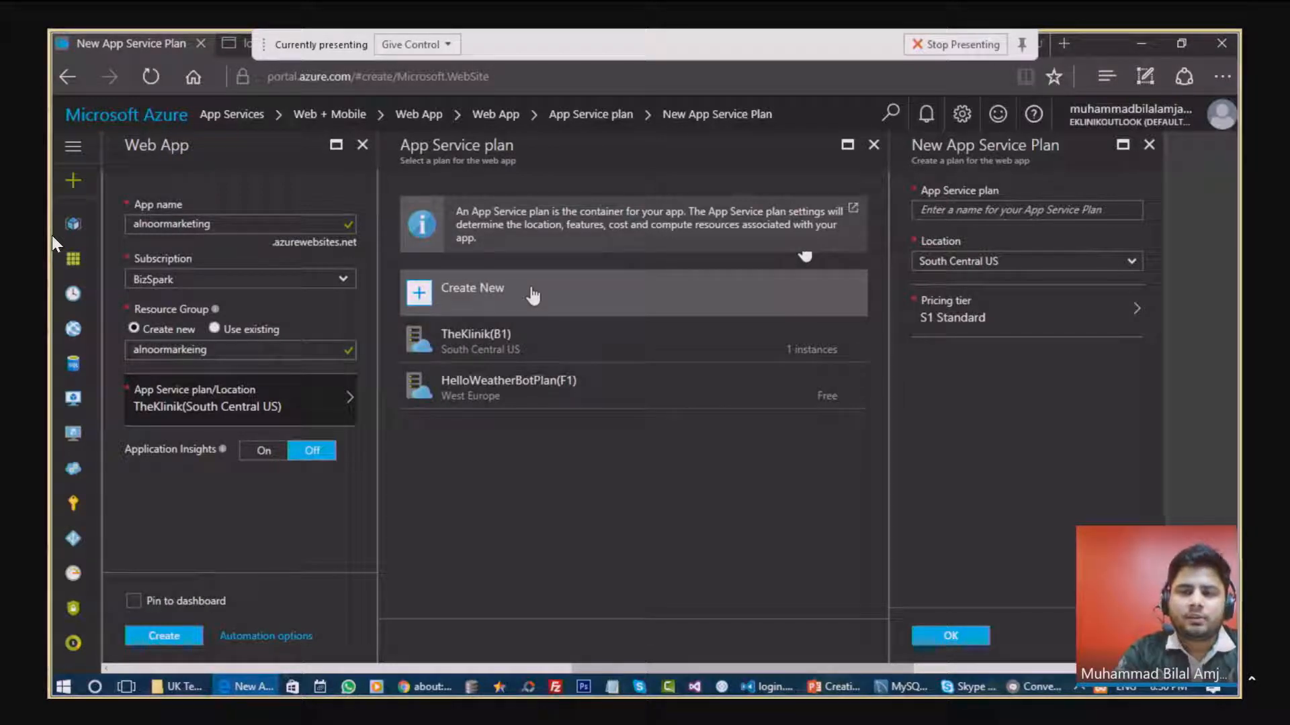
pyautogui.click(987, 211)
pyautogui.write('alnoormarkeing')
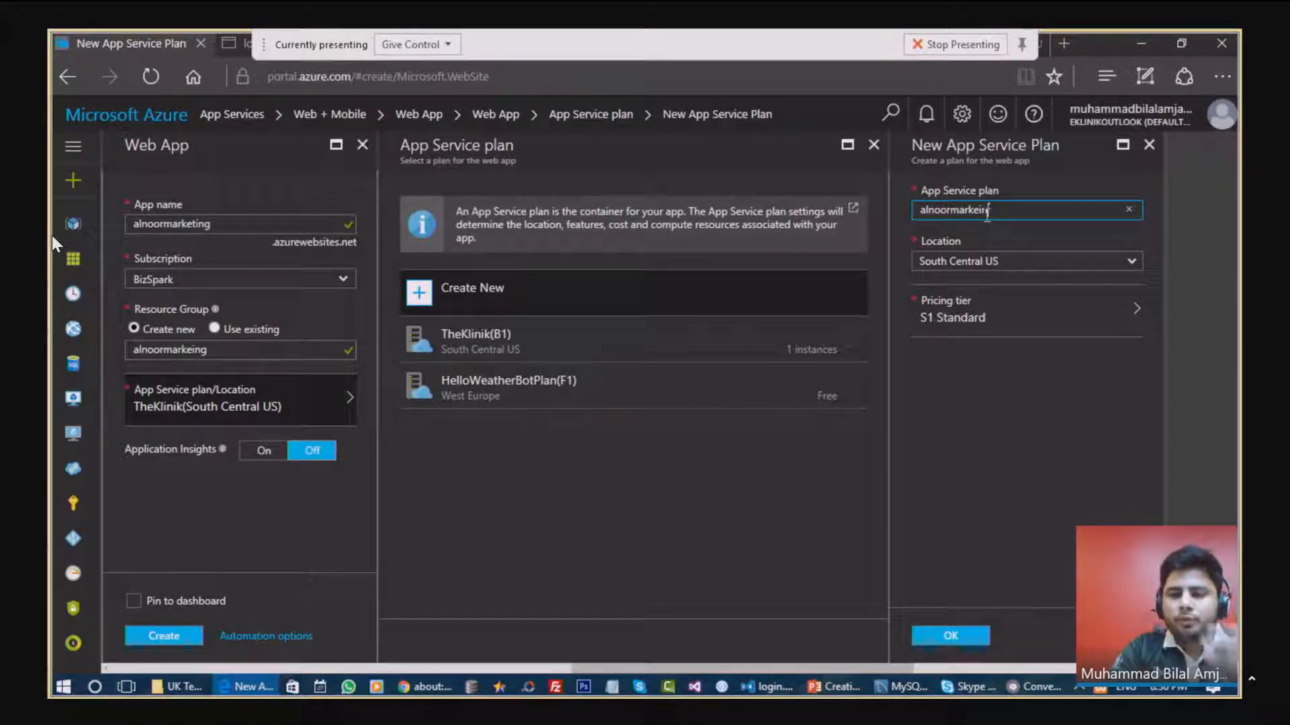
pyautogui.click(984, 261)
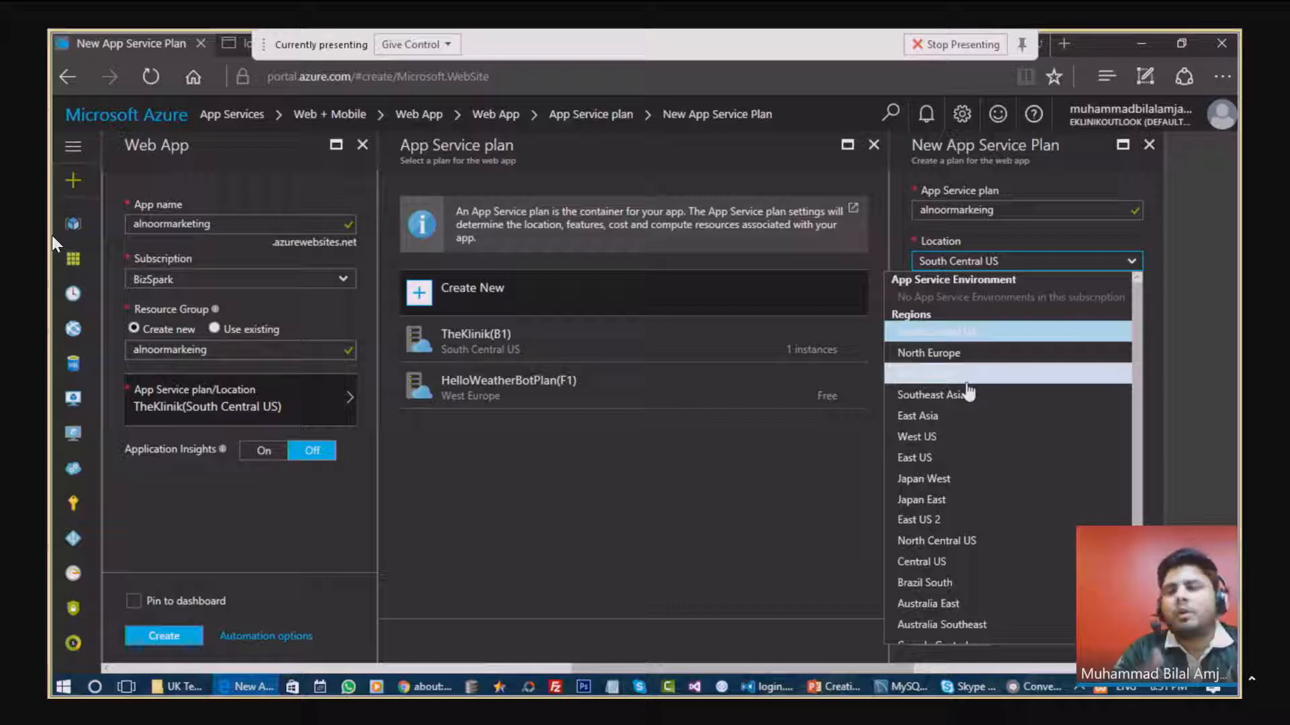
pyautogui.click(968, 376)
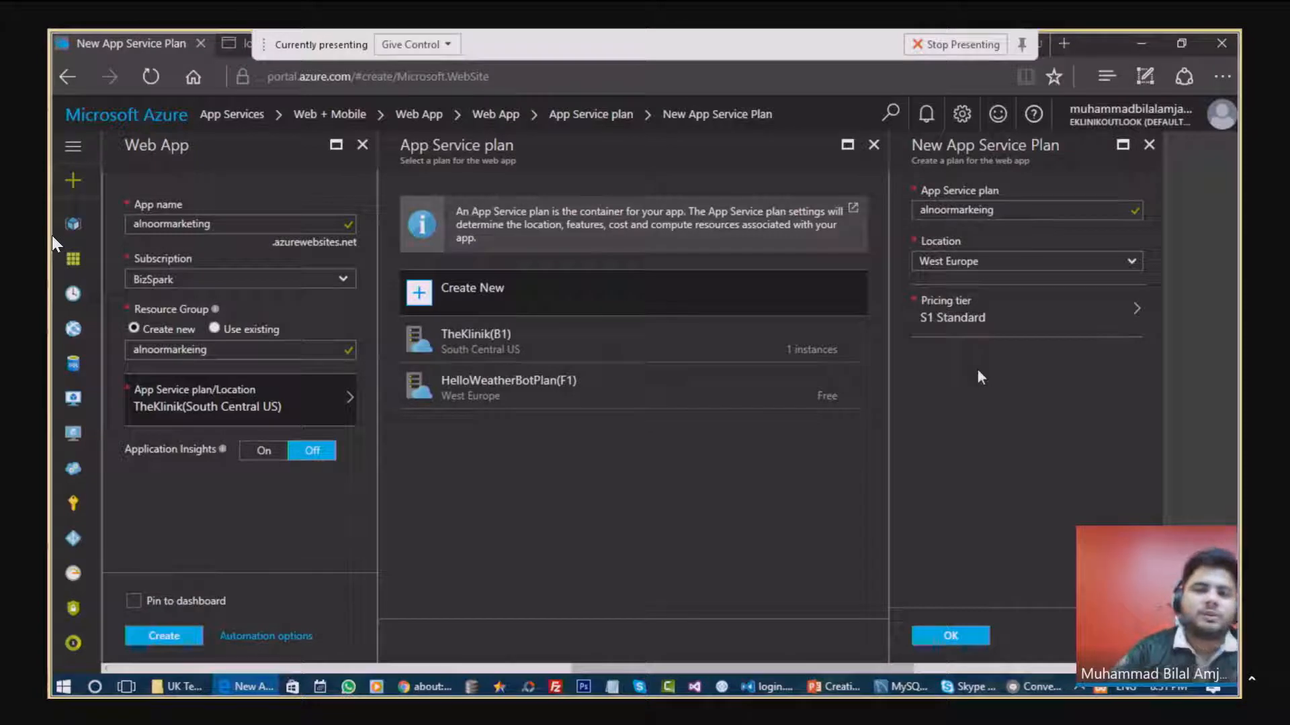
# Step: Choose the S1 Standard pricing tier for the plan
pyautogui.click(978, 319)
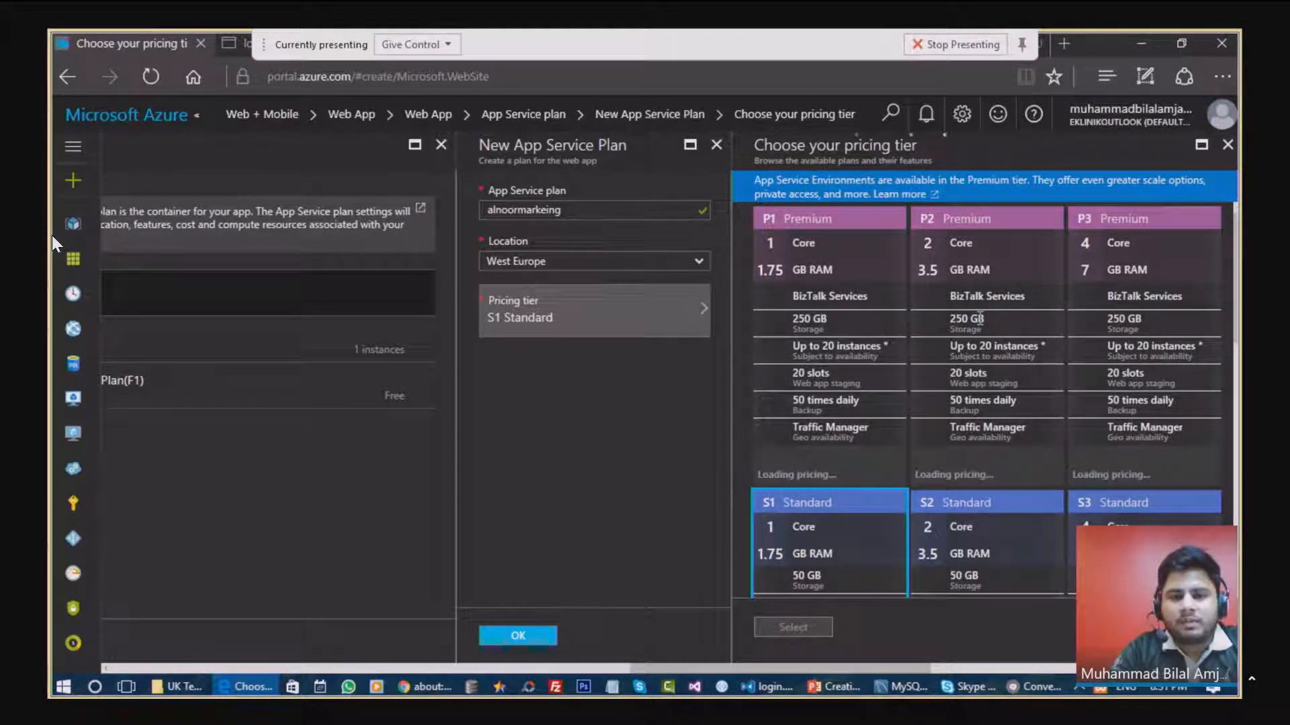
pyautogui.scroll(-10, 980, 319)
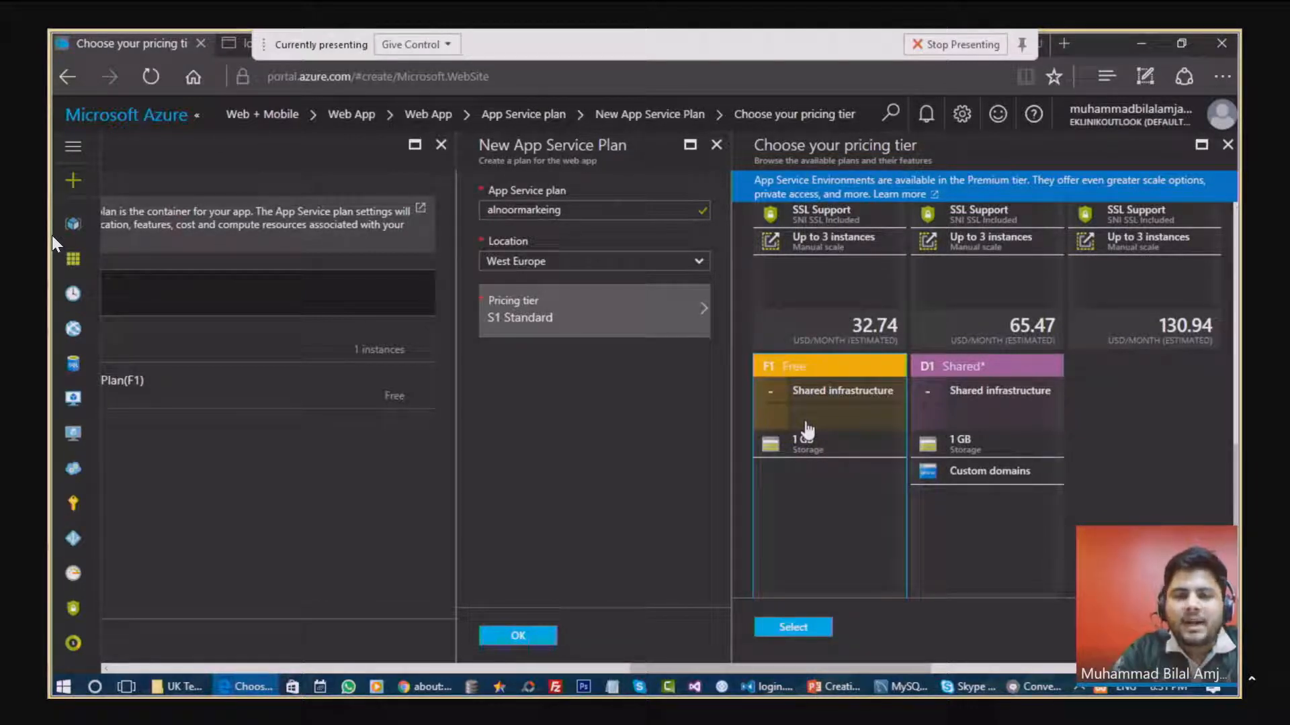
pyautogui.scroll(3, 809, 429)
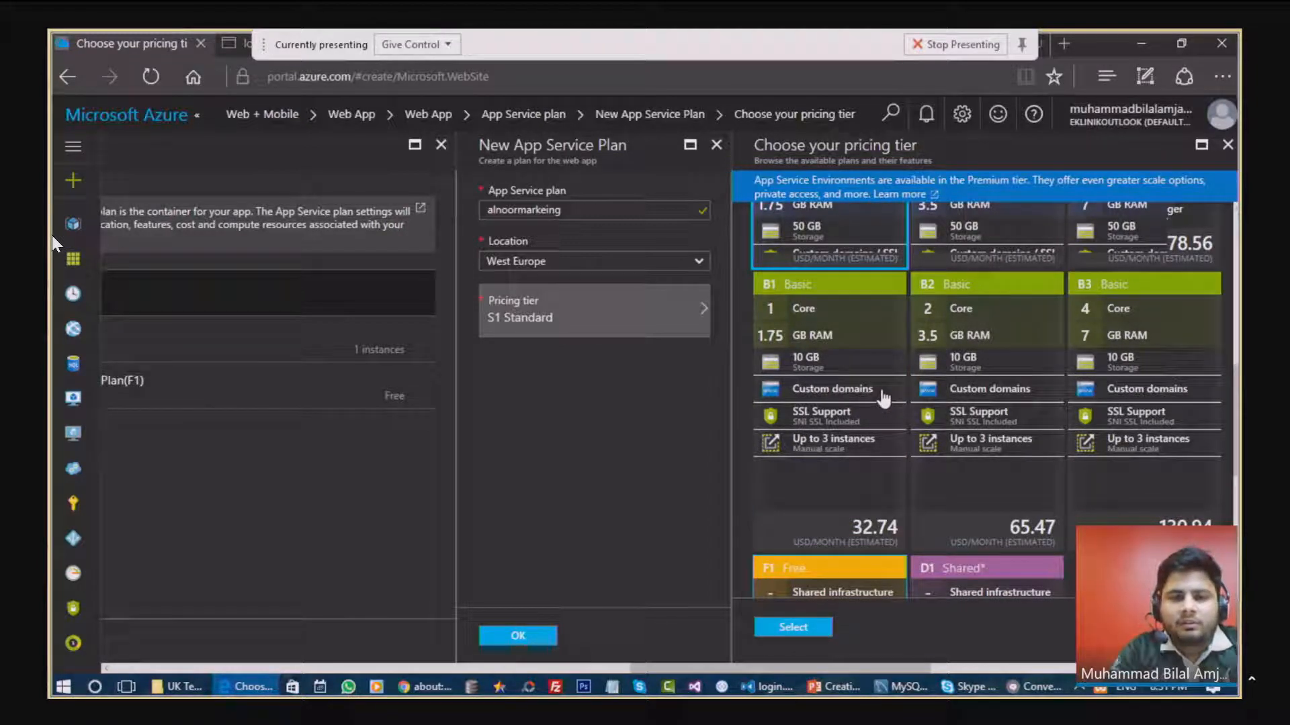
pyautogui.scroll(-2, 880, 403)
pyautogui.click(782, 630)
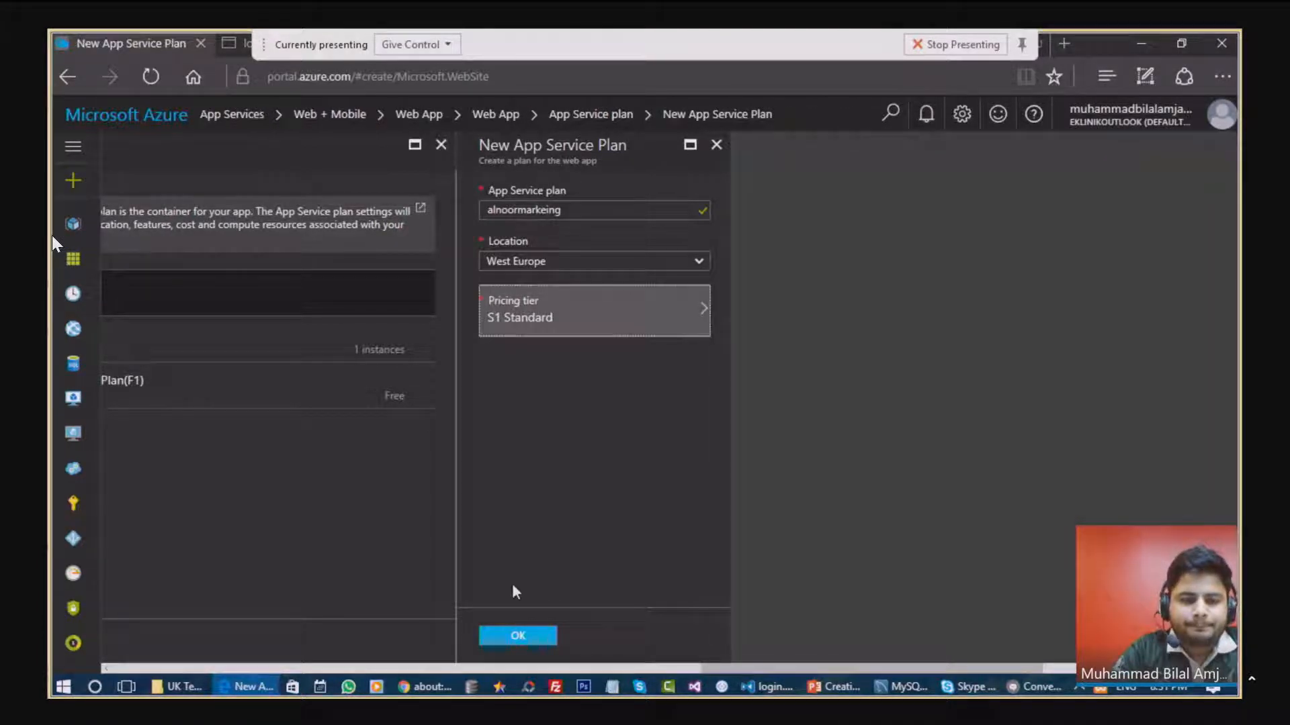
# Step: Confirm the West Europe plan, turn Application Insights on, and create the alnoormarketing web app
pyautogui.click(516, 636)
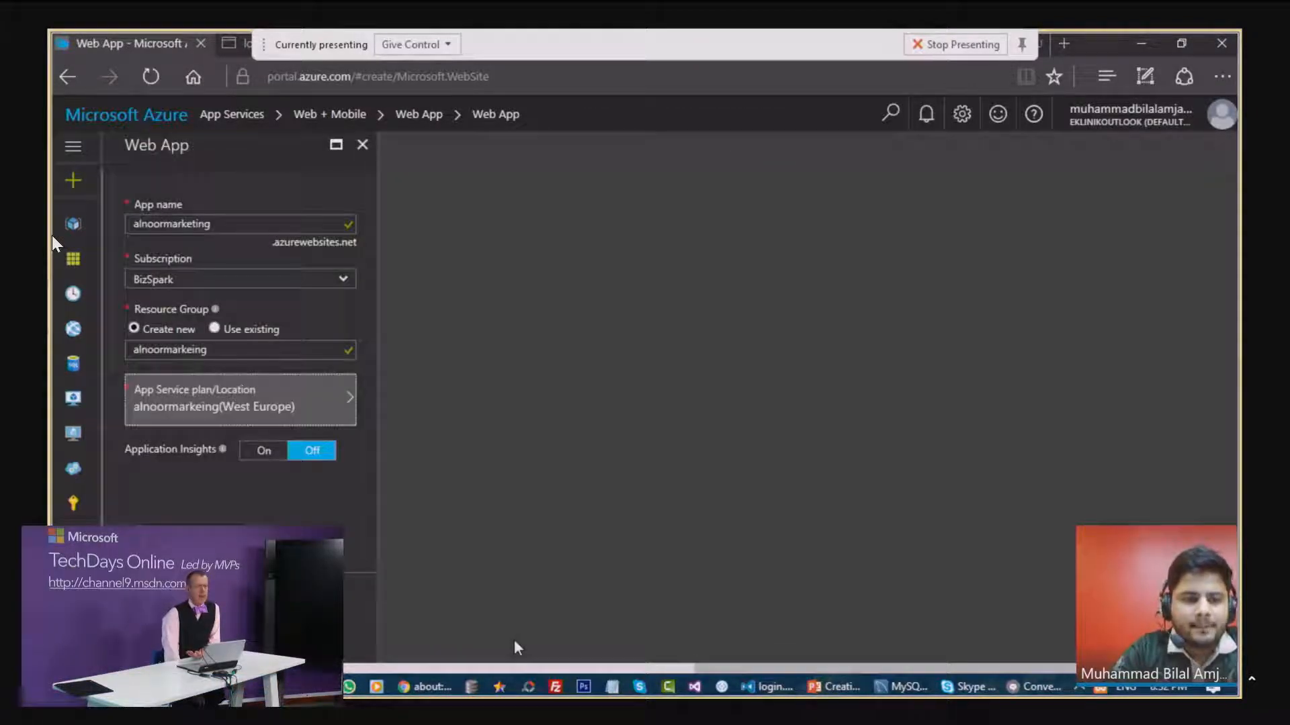
pyautogui.click(252, 455)
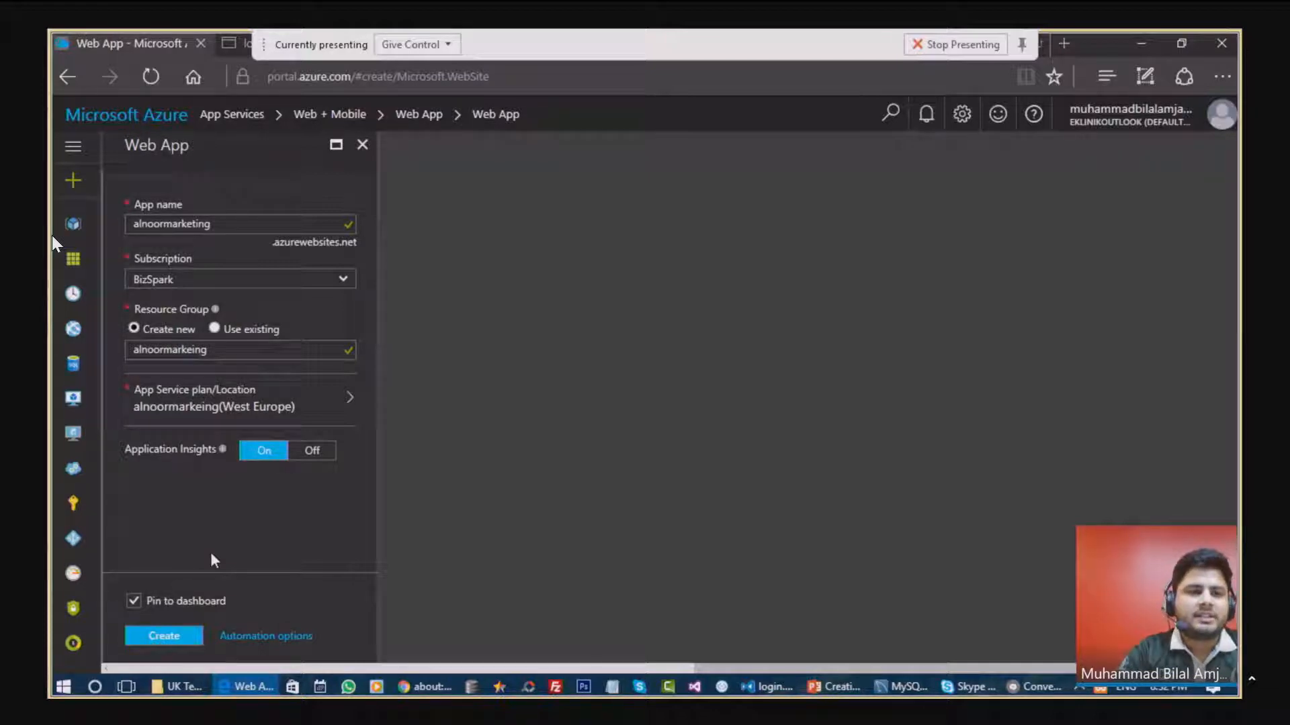
pyautogui.click(164, 635)
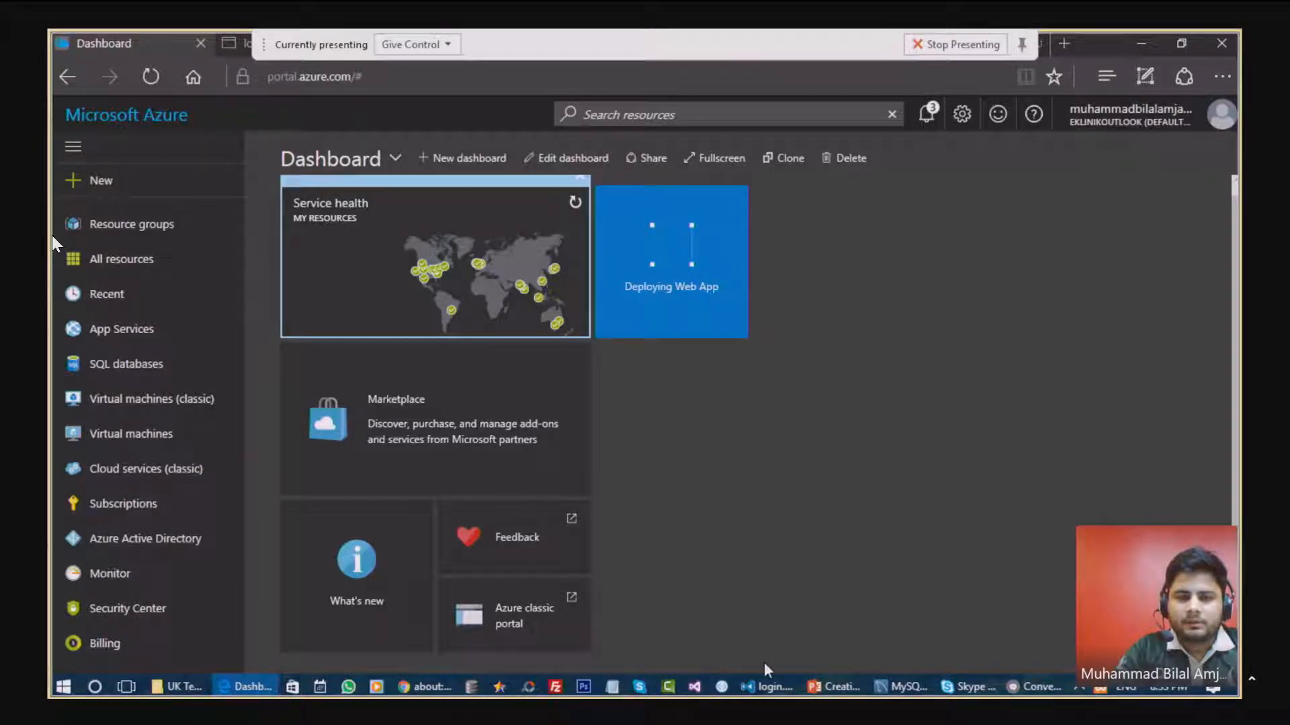
# Step: Briefly check login.php in VS Code, then return to the deployed alnoormarketing App Service in the portal
pyautogui.click(768, 685)
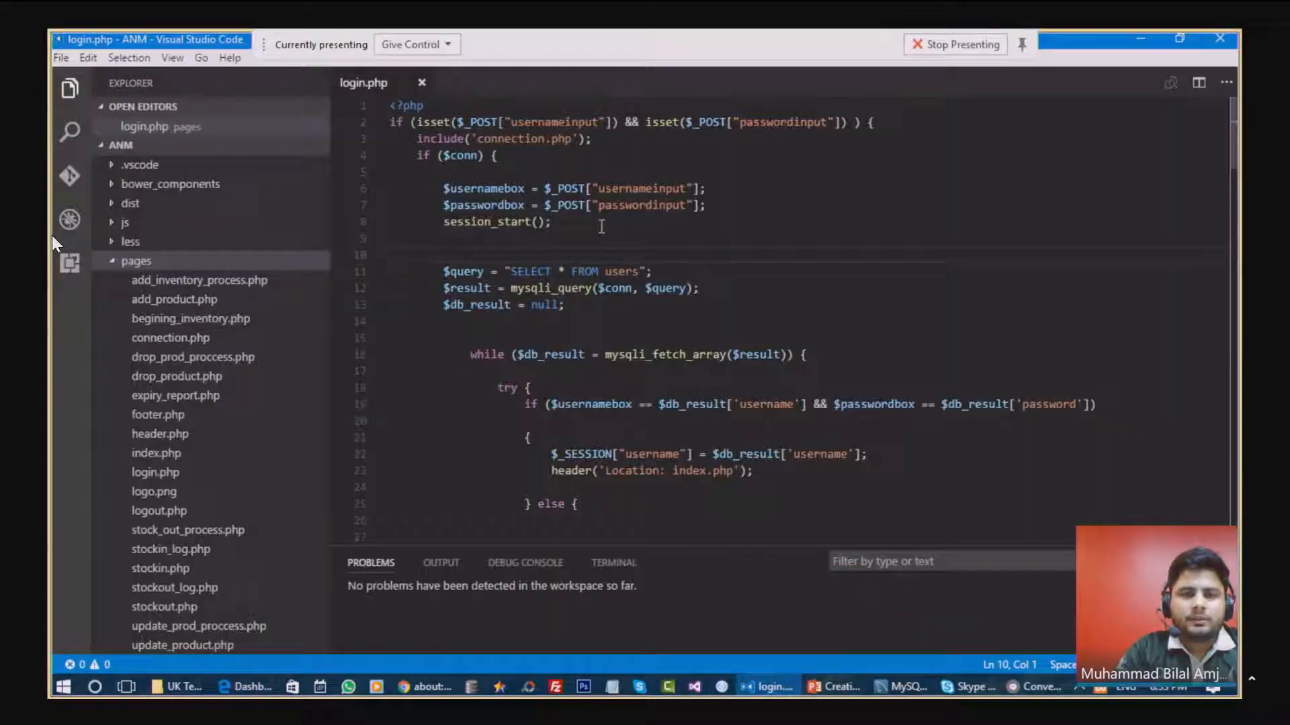
pyautogui.click(1141, 40)
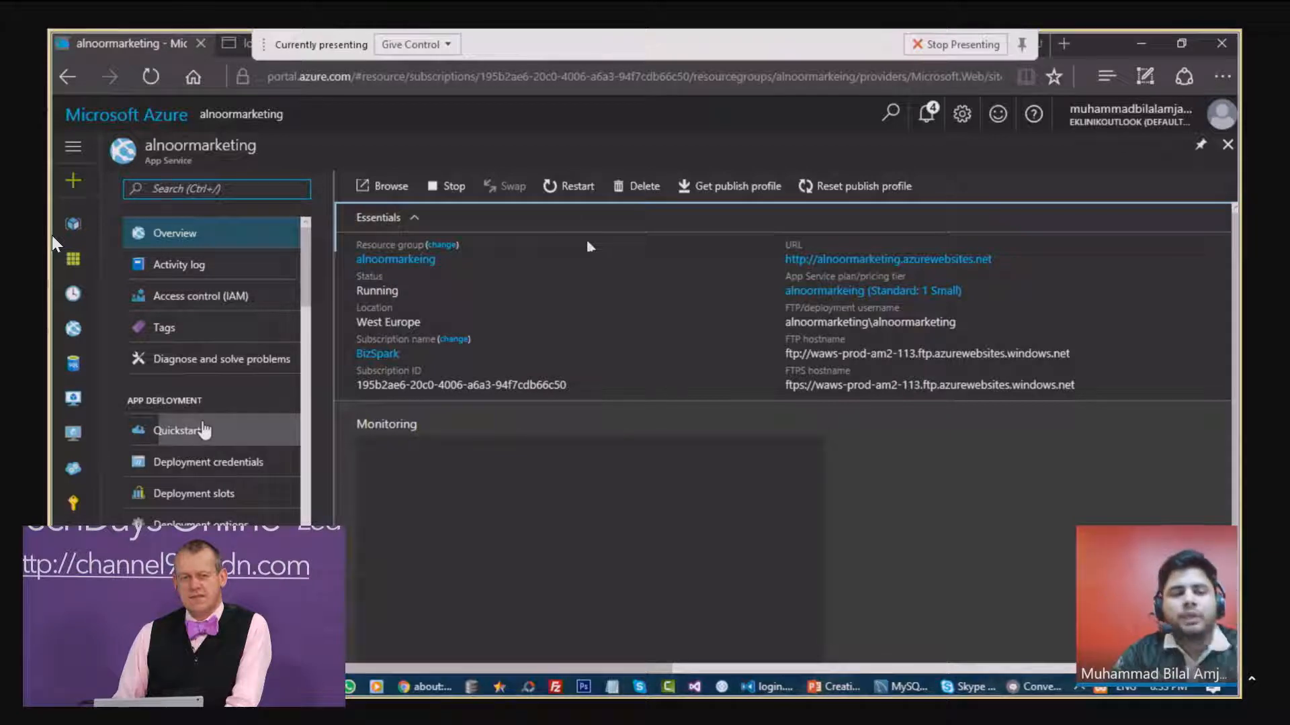
# Step: Read the Quickstart ASP.NET deployment guidance, go back to the stack list, and open Deployment credentials
pyautogui.click(205, 431)
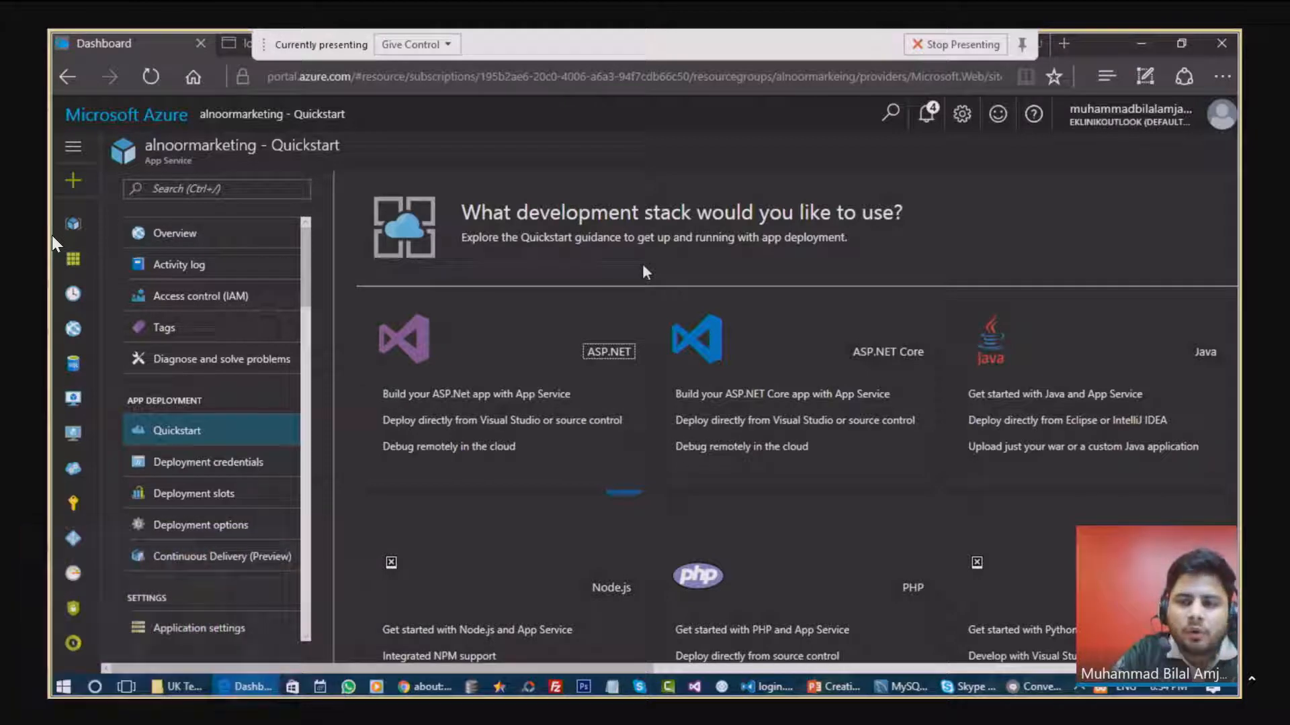
pyautogui.scroll(-2, 644, 267)
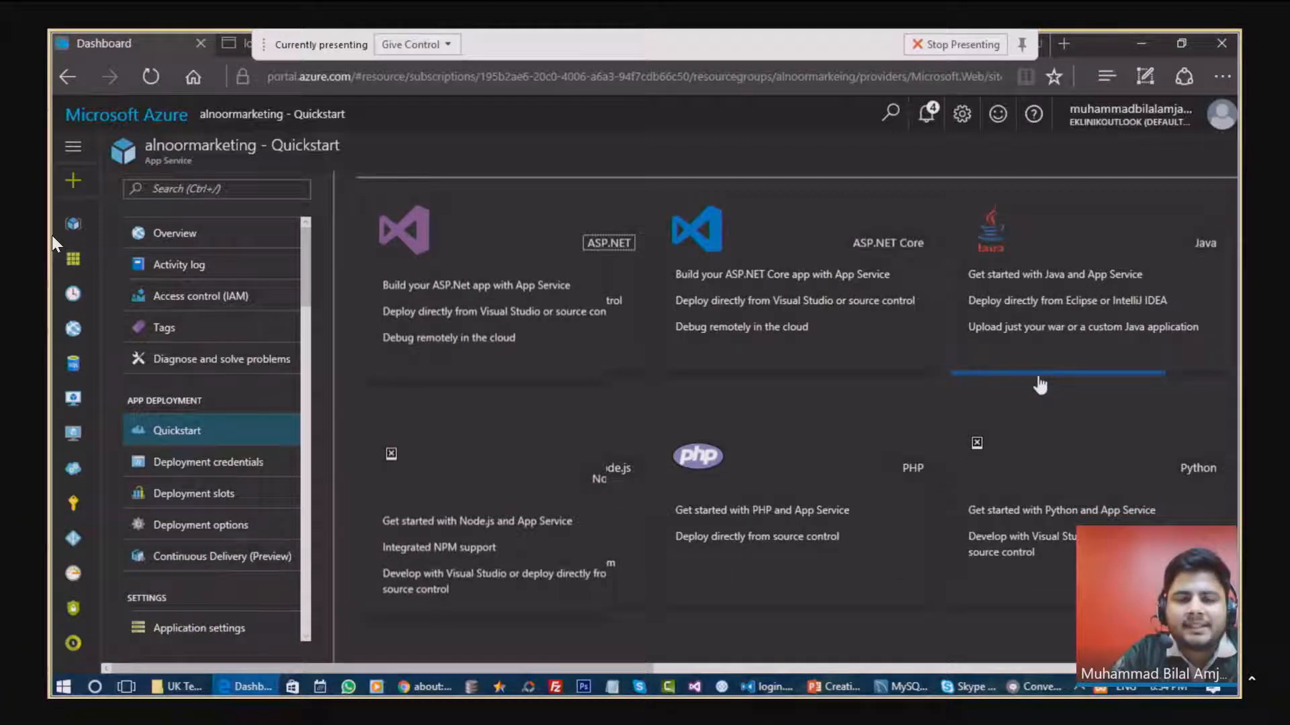
pyautogui.scroll(2, 1039, 385)
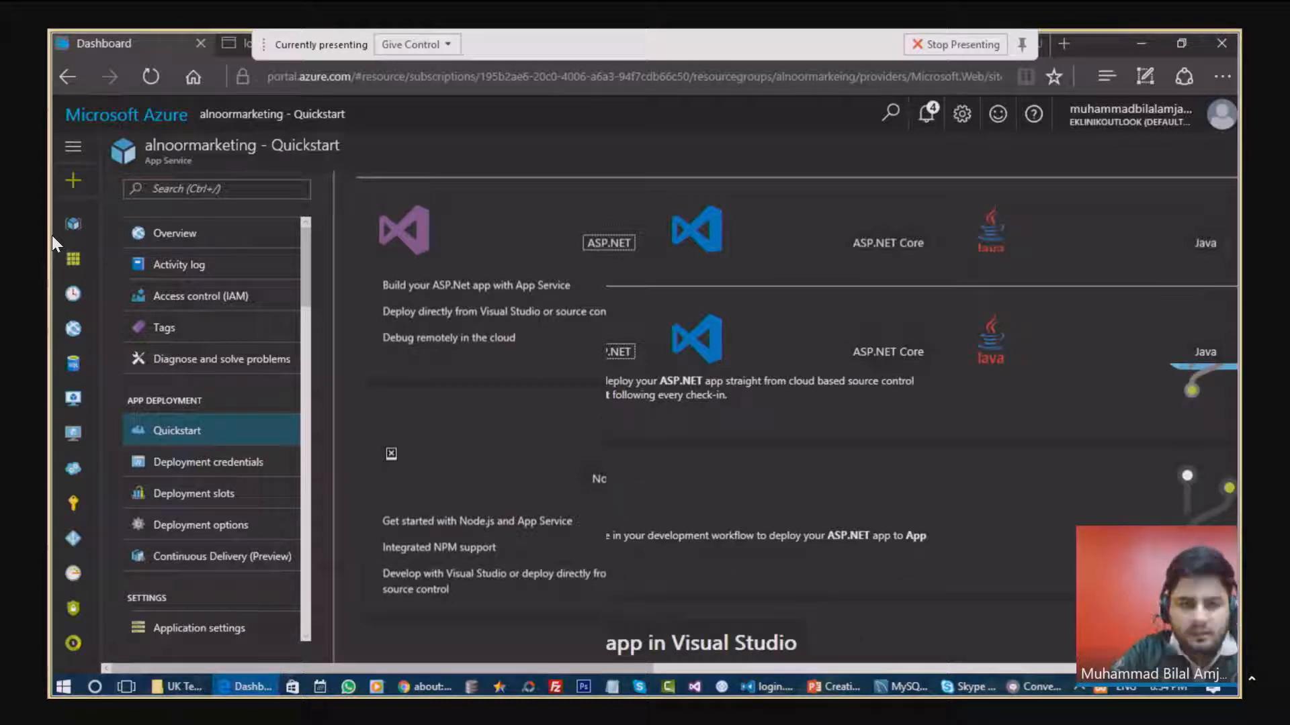
pyautogui.scroll(-2, 657, 446)
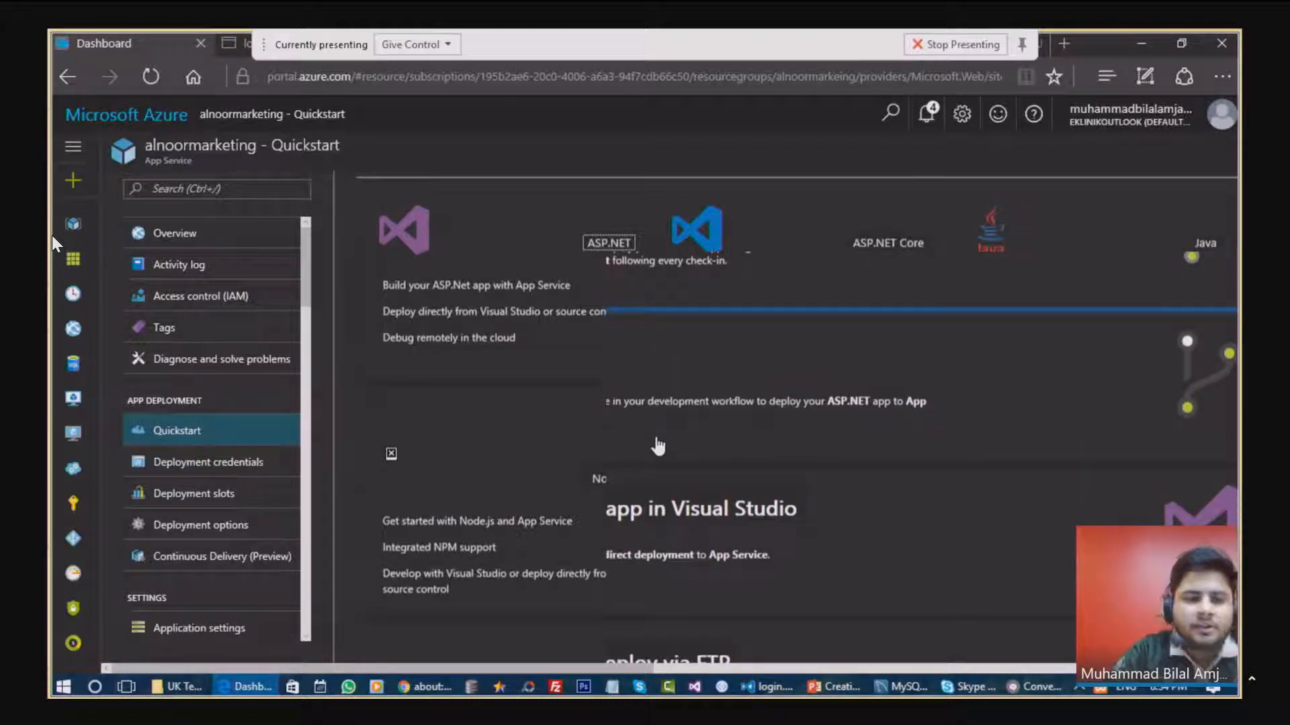
pyautogui.scroll(-2, 657, 446)
pyautogui.scroll(4, 657, 446)
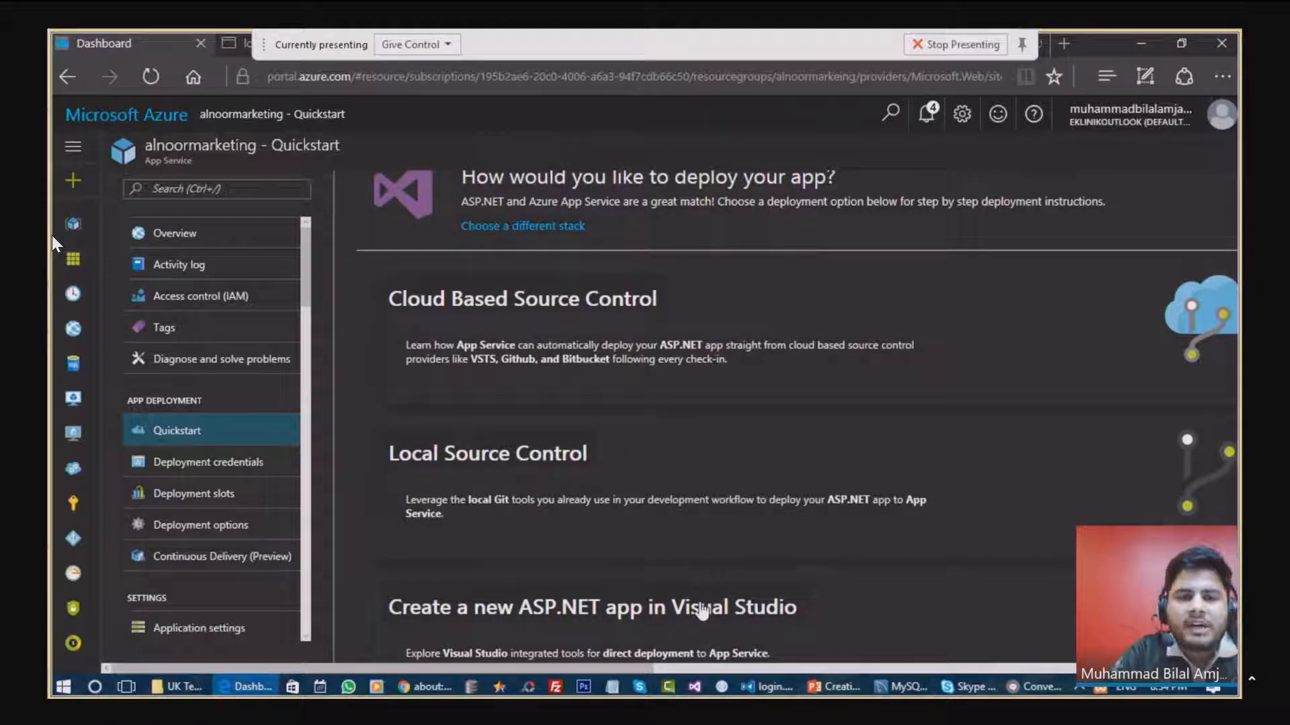
pyautogui.click(523, 227)
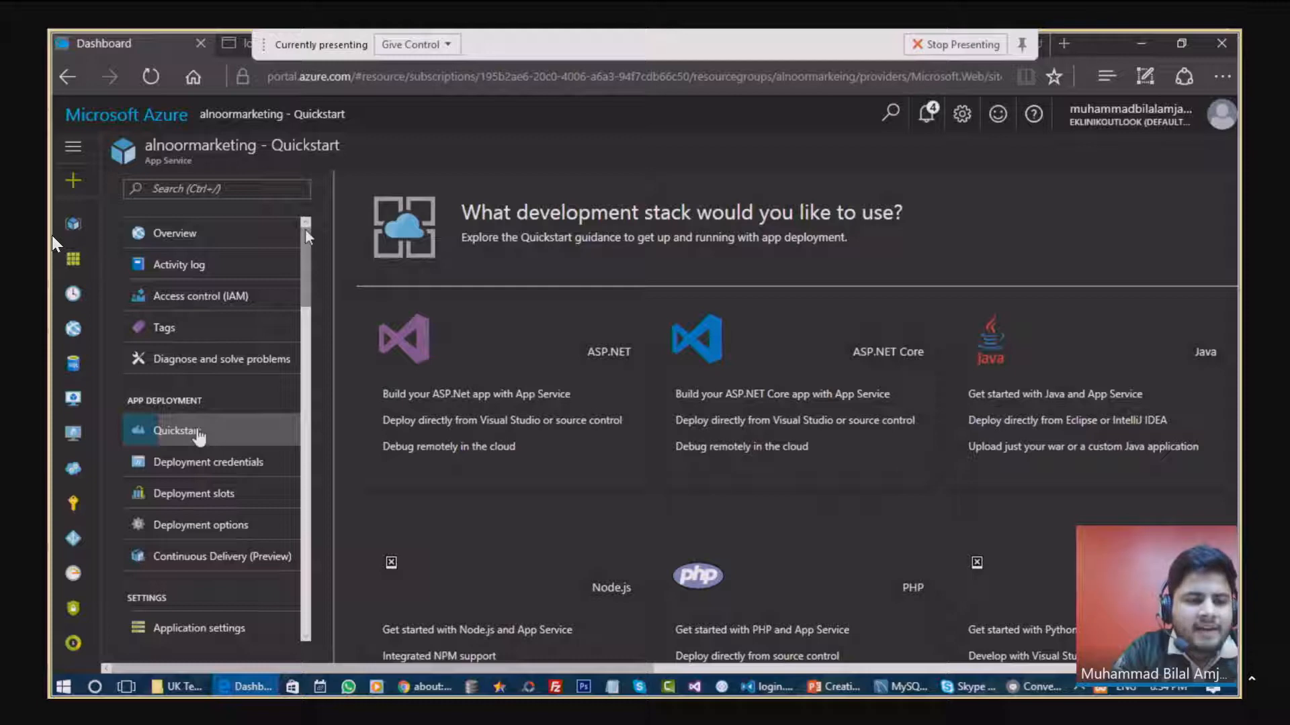
pyautogui.click(196, 462)
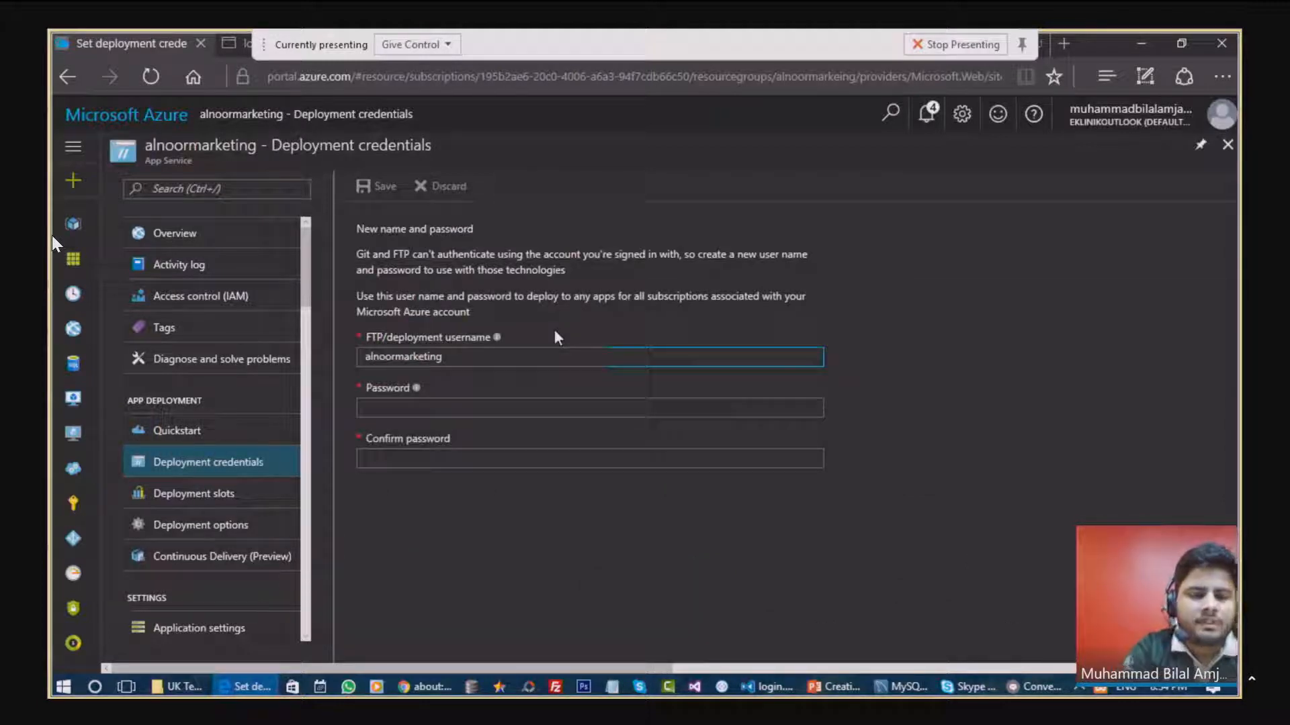
# Step: Reset the FTP deployment username and password, then check notifications for the result
pyautogui.click(466, 354)
pyautogui.press('BackSpace')
pyautogui.press('BackSpace')
pyautogui.press('BackSpace')
pyautogui.press('BackSpace')
pyautogui.press('BackSpace')
pyautogui.press('BackSpace')
pyautogui.press('BackSpace')
pyautogui.press('BackSpace')
pyautogui.press('BackSpace')
pyautogui.press('BackSpace')
pyautogui.press('BackSpace')
pyautogui.press('BackSpace')
pyautogui.press('BackSpace')
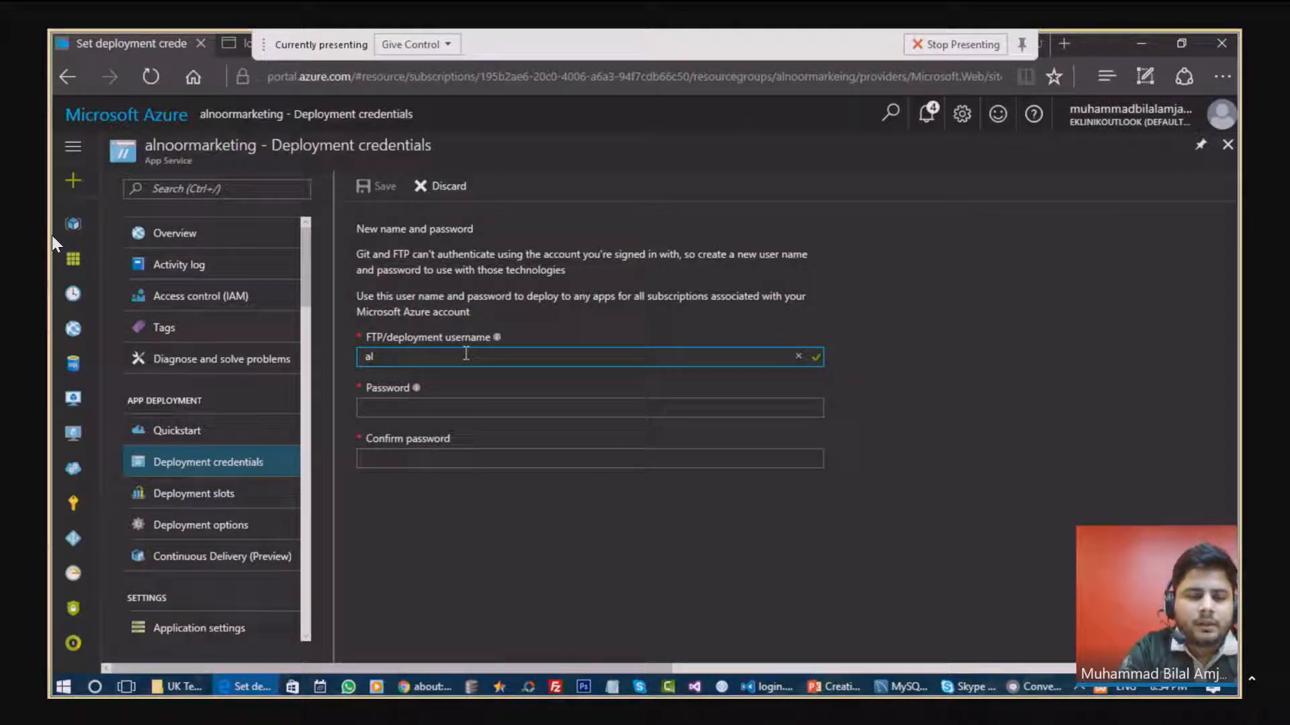
pyautogui.press('Tab')
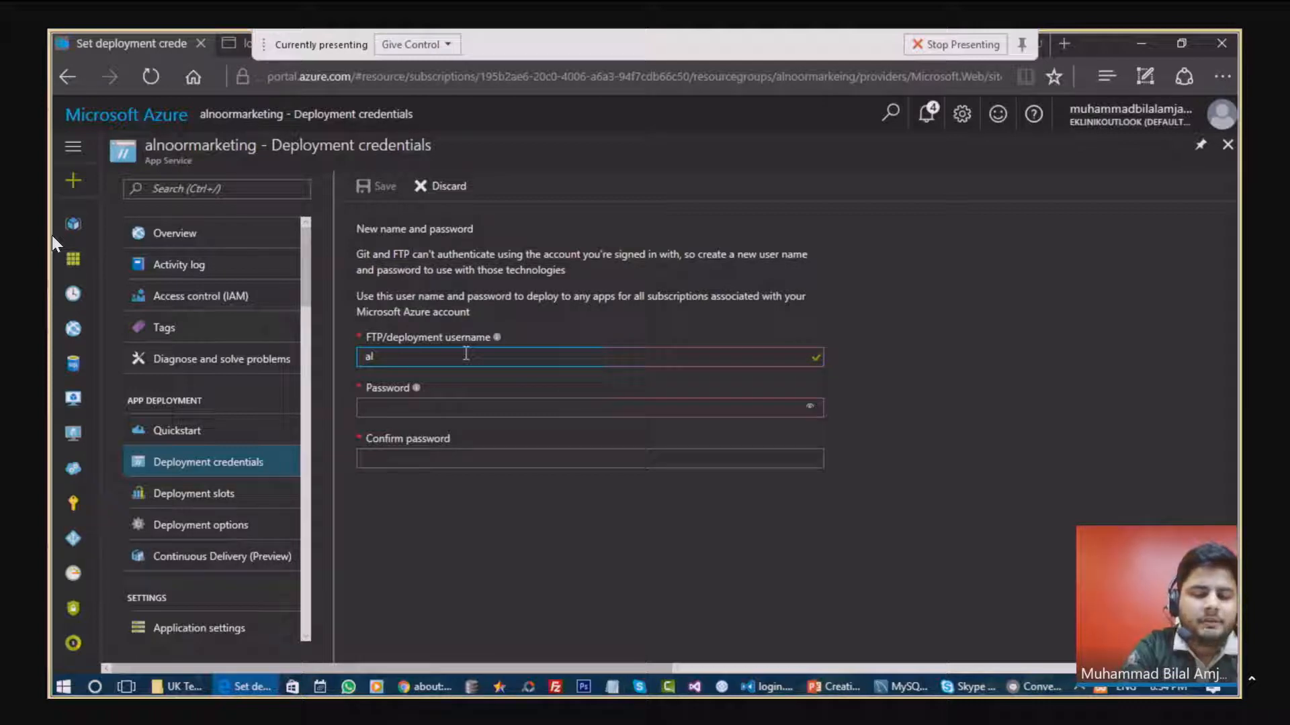
pyautogui.press('Tab')
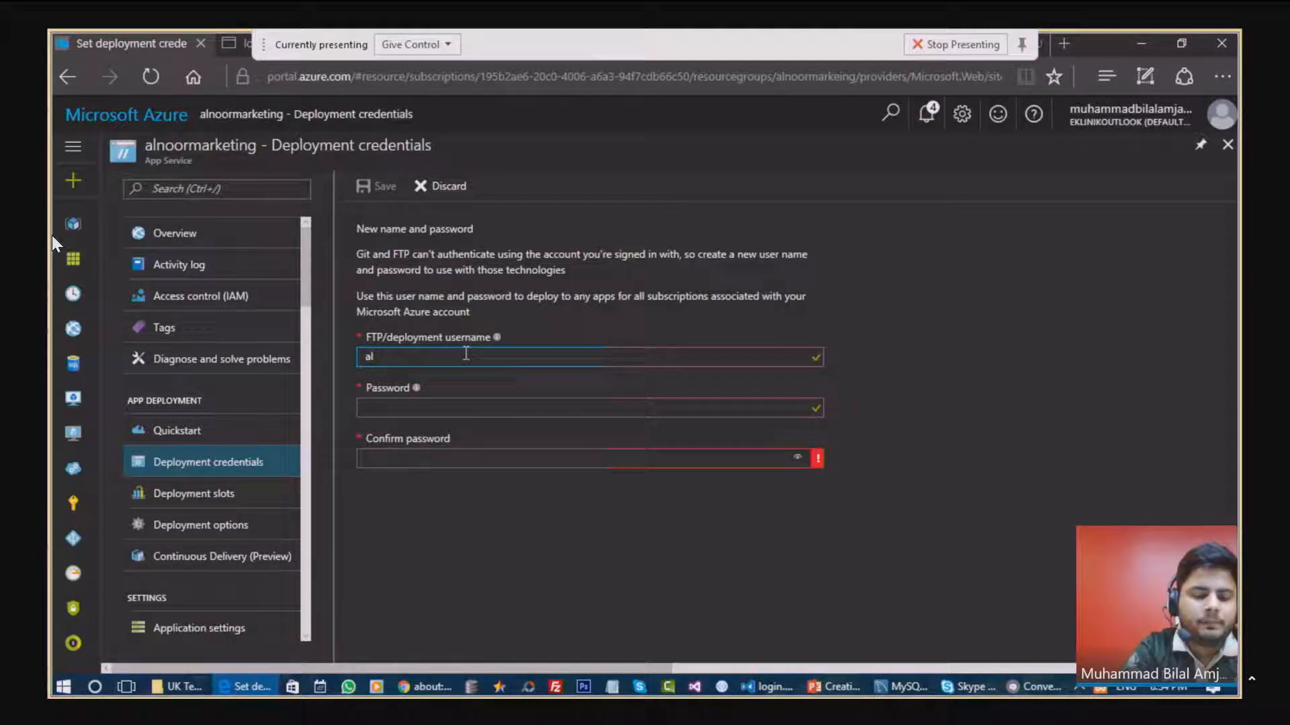
pyautogui.write('noor••••••••••••••••••••••••••••••')
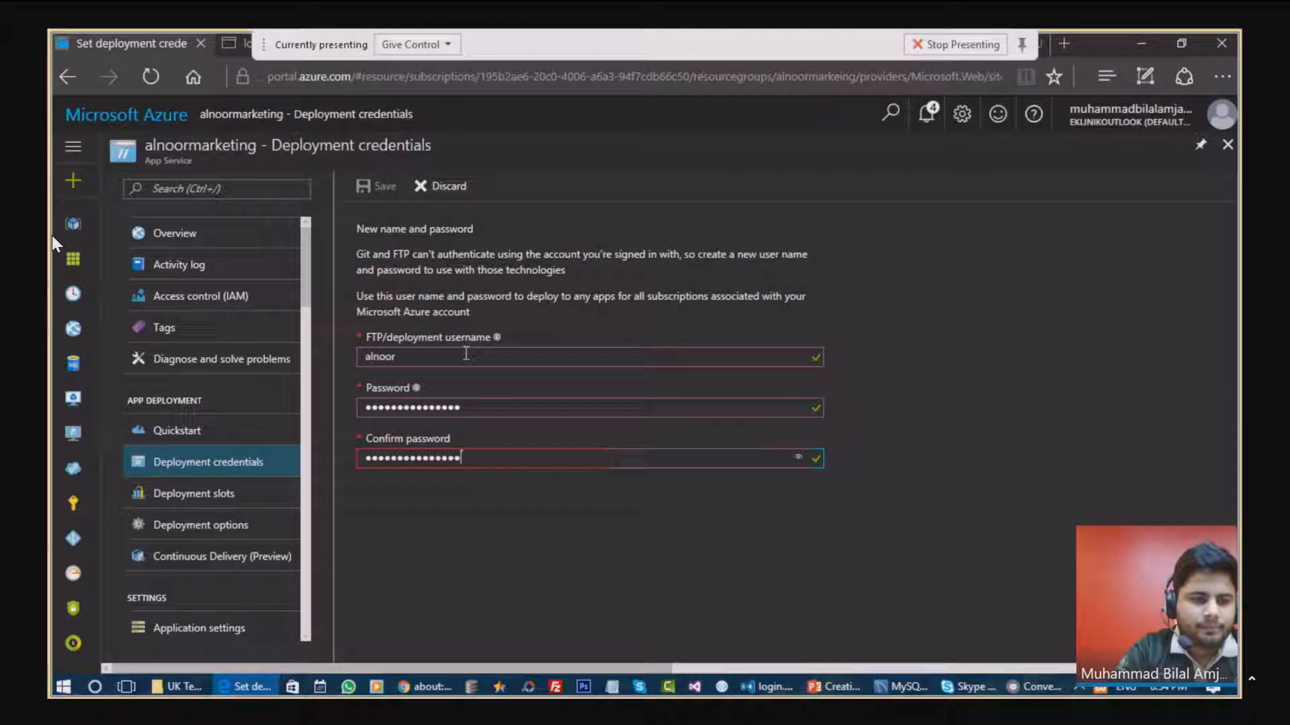
pyautogui.press('Return')
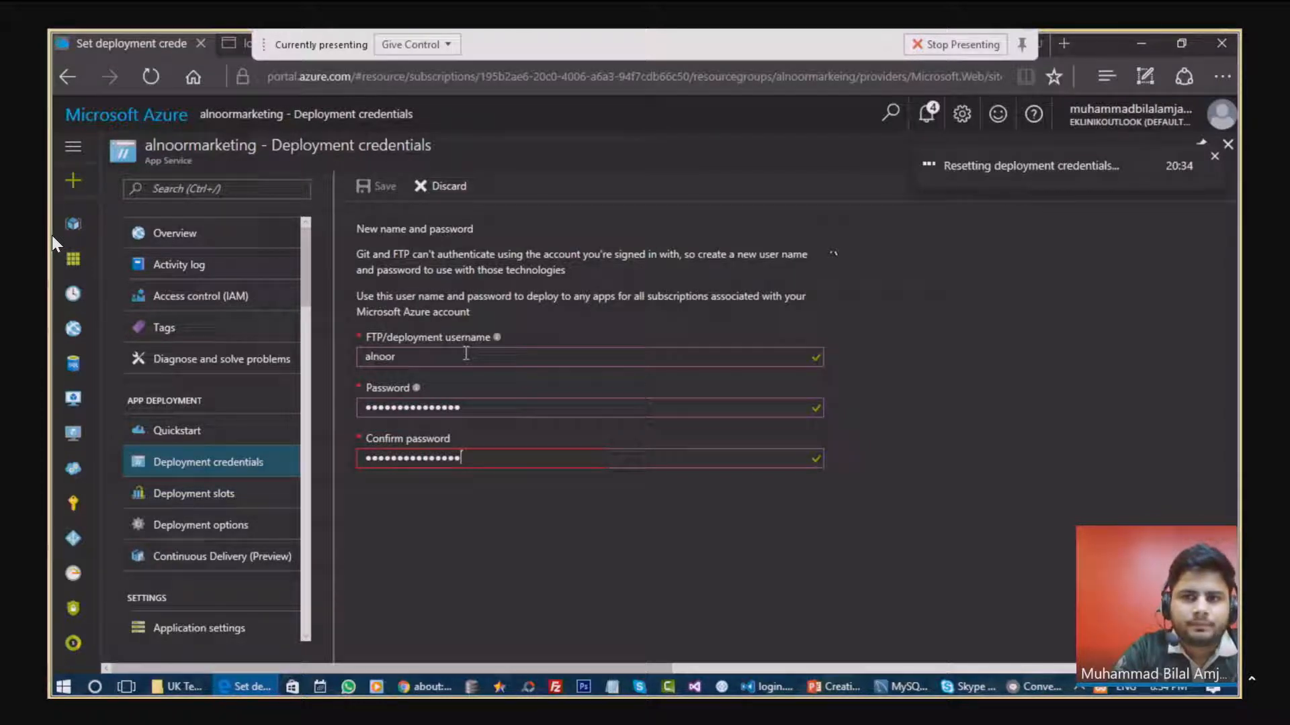
pyautogui.click(928, 115)
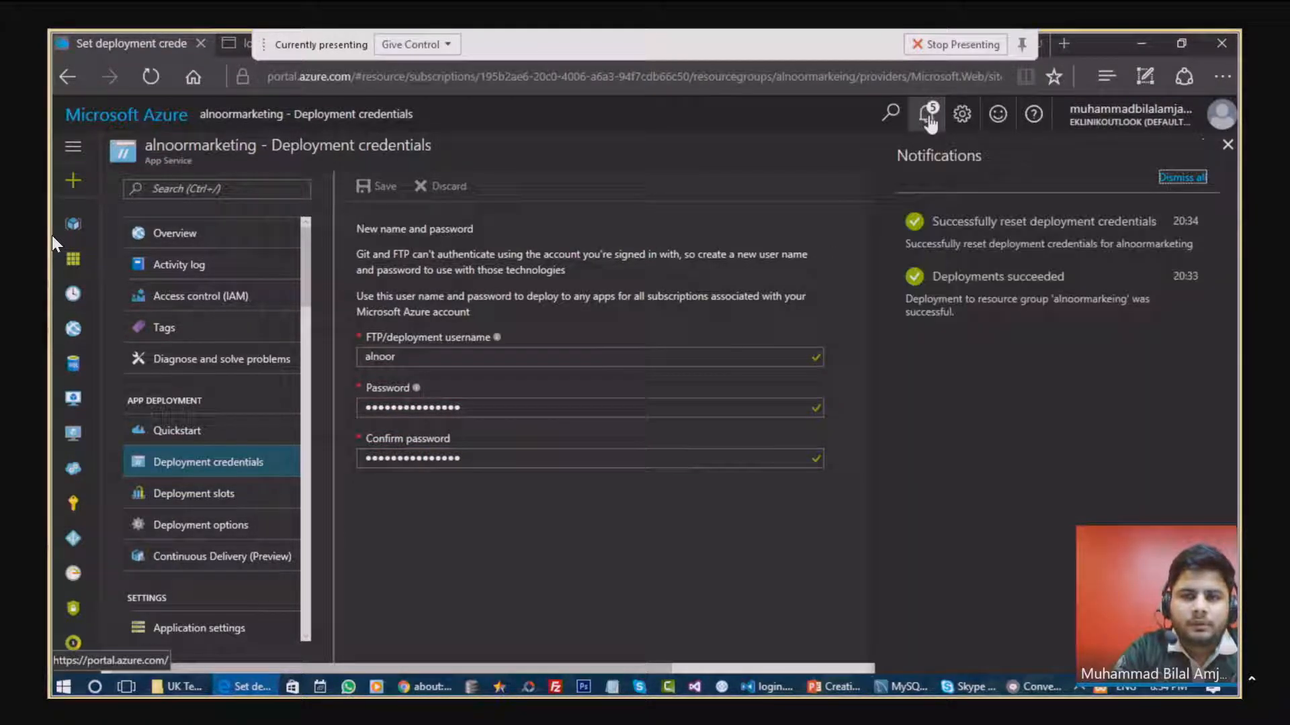
pyautogui.click(338, 357)
# Step: Open the app's Properties, showing Running status, URL and FTP deployment user
pyautogui.scroll(-1, 229, 403)
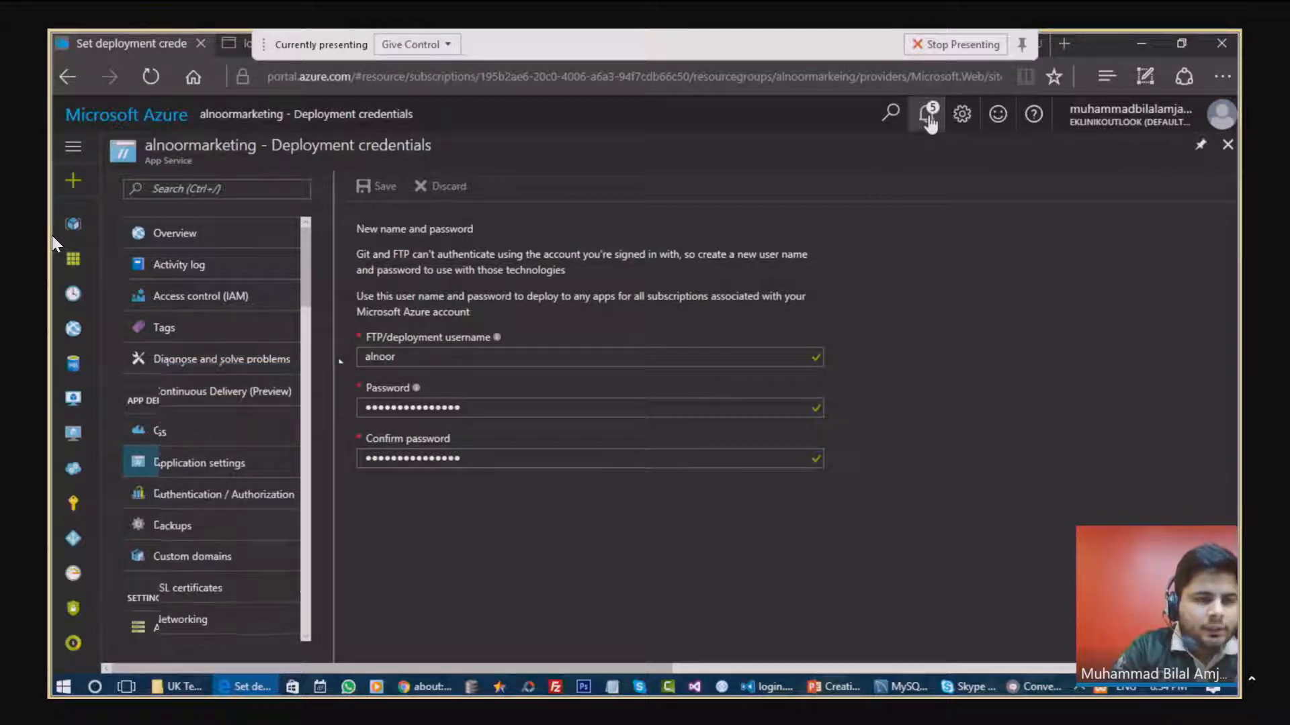
pyautogui.scroll(-1, 228, 429)
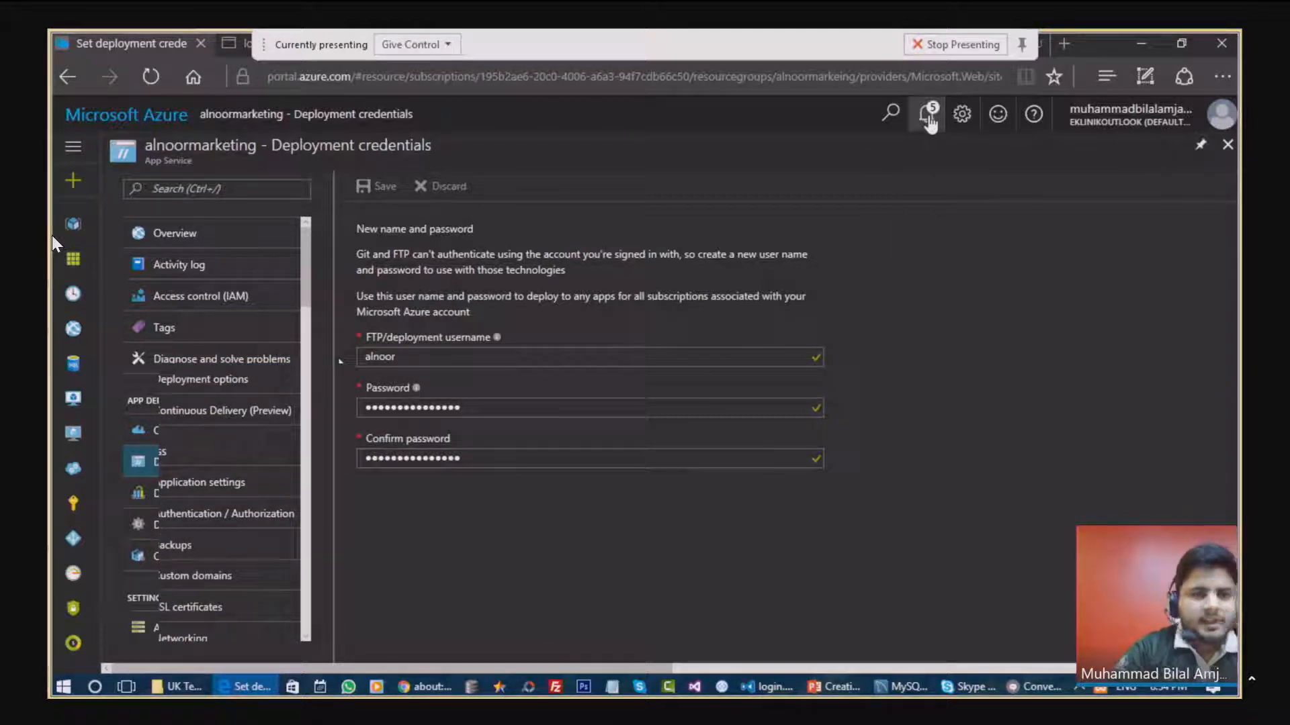
pyautogui.scroll(-1, 228, 430)
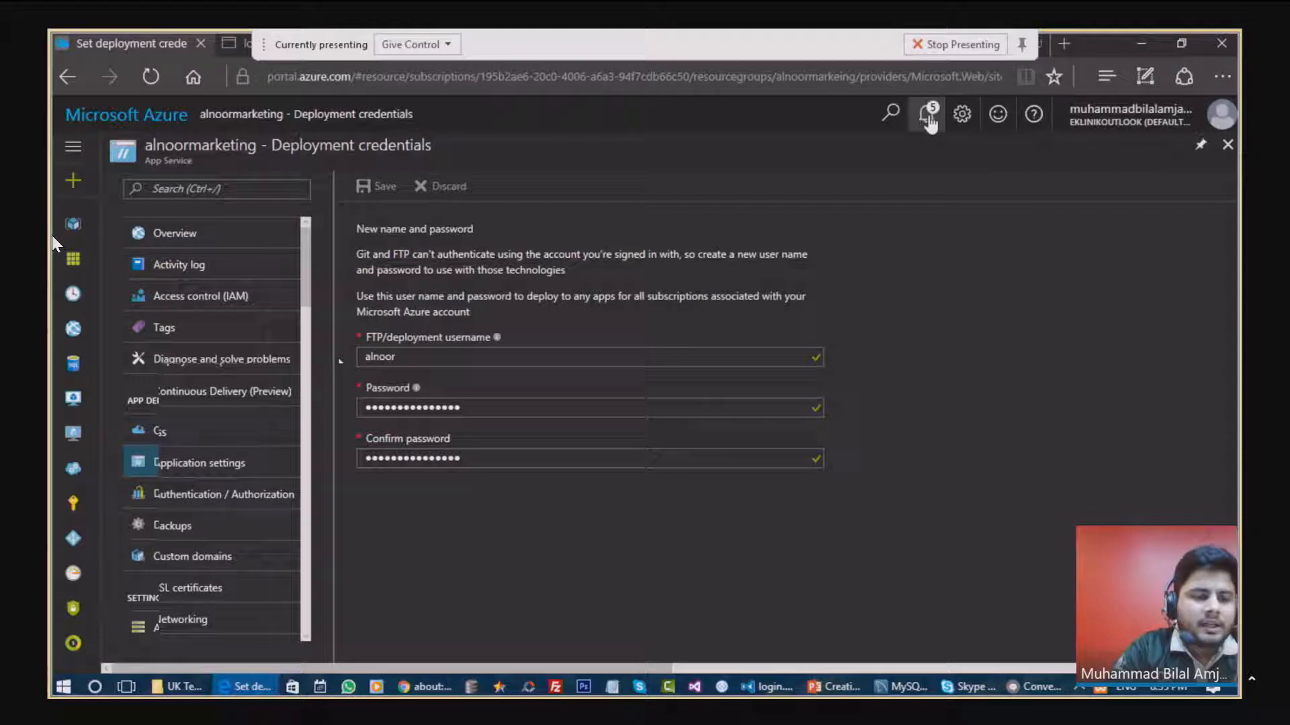
pyautogui.scroll(-2, 229, 430)
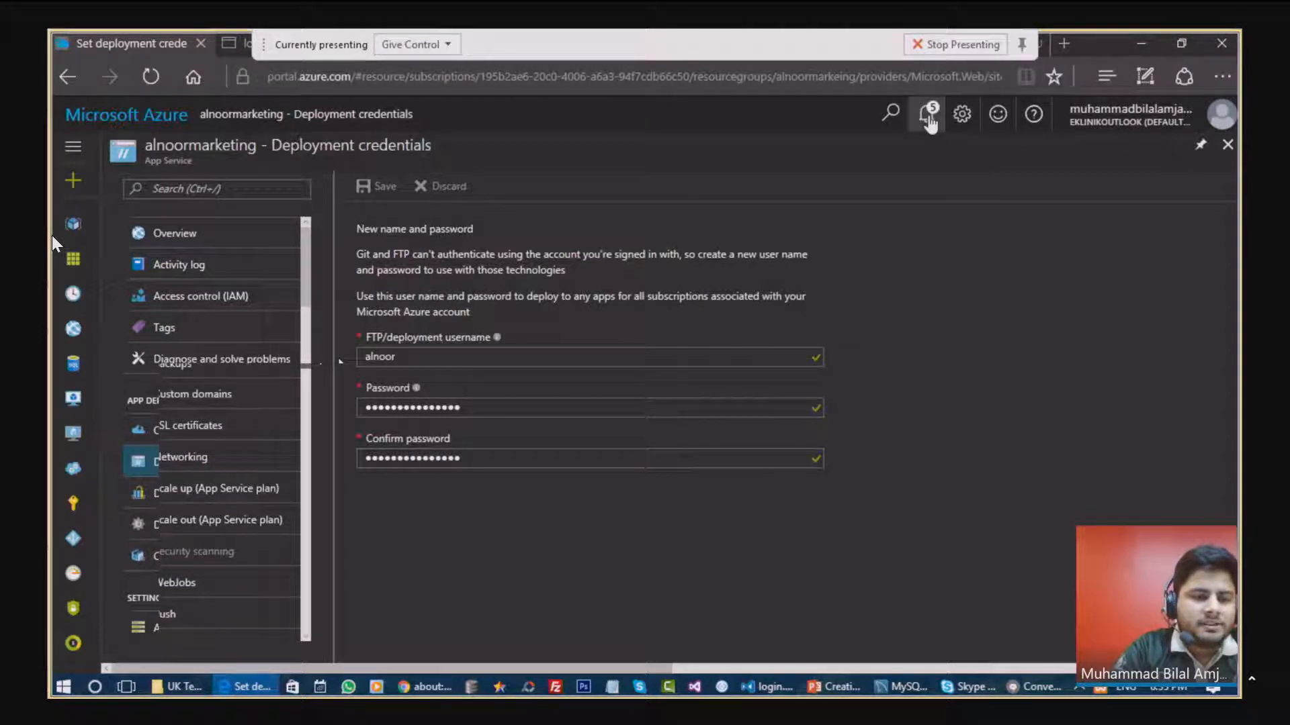
pyautogui.moveTo(306, 344); pyautogui.dragTo(308, 381)
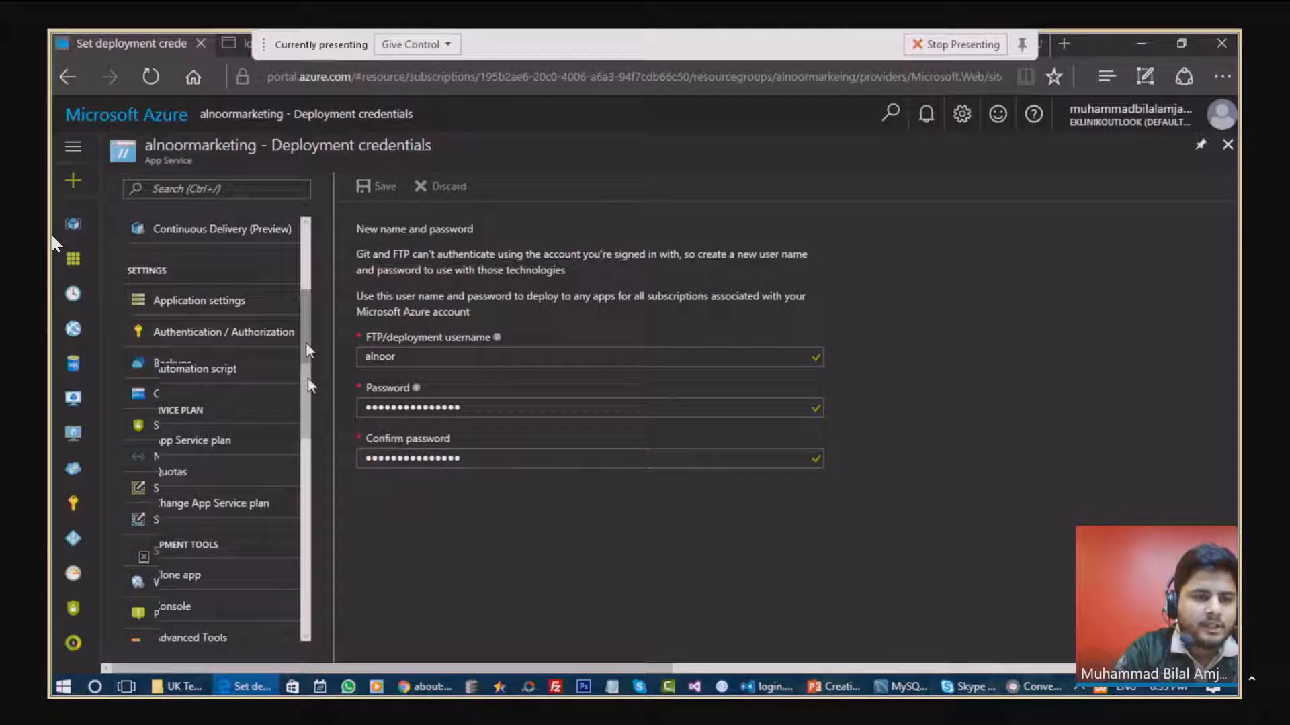
pyautogui.click(241, 305)
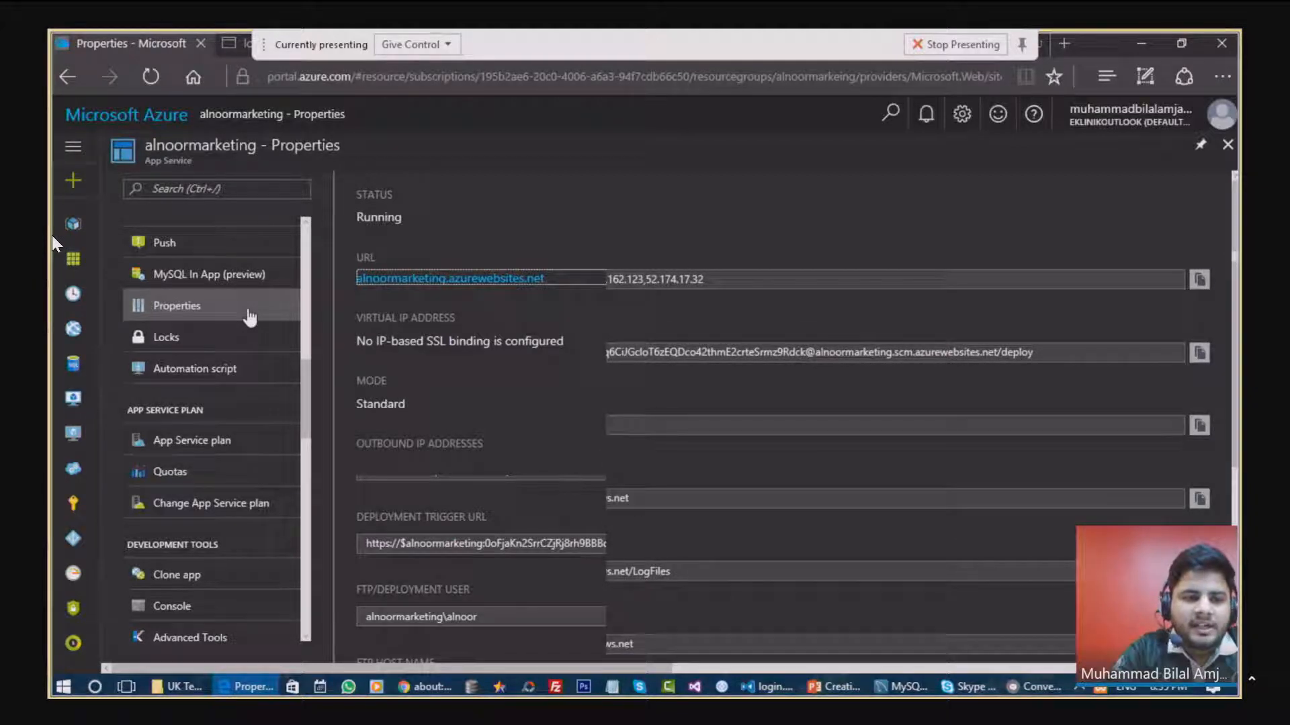
pyautogui.scroll(-3, 427, 425)
pyautogui.doubleClick(426, 425)
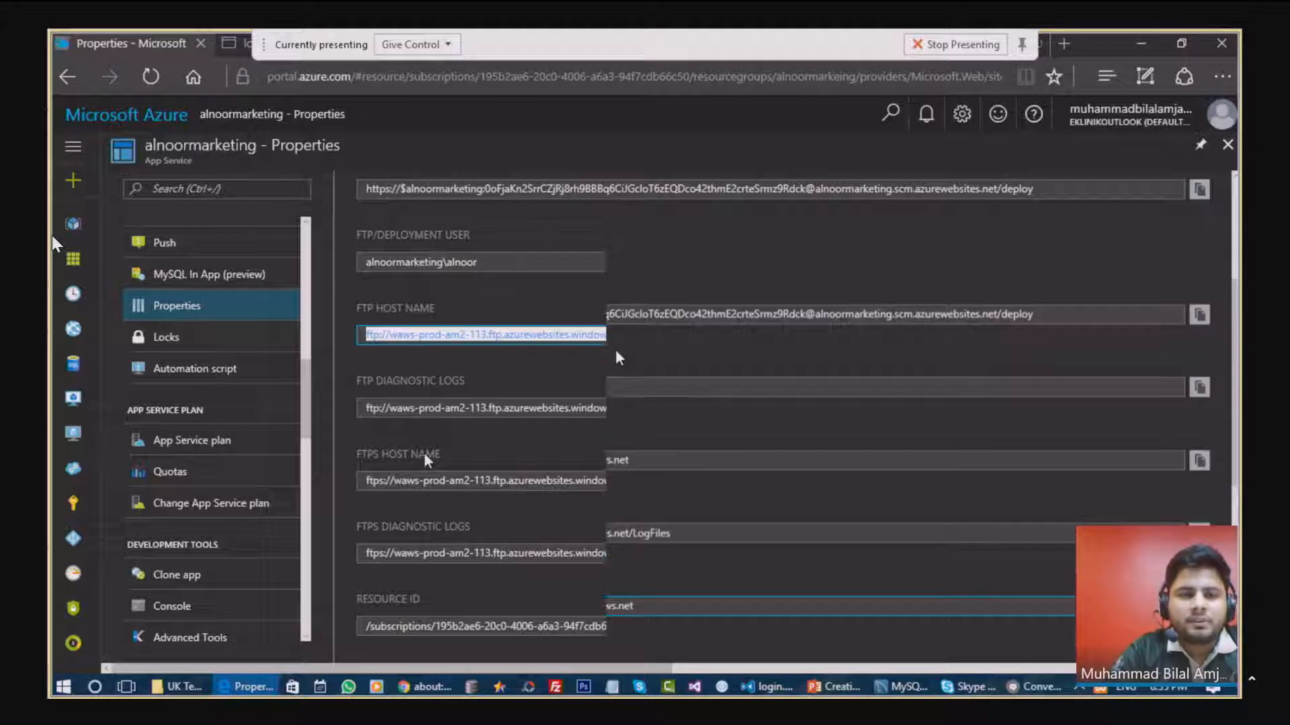
pyautogui.scroll(2, 616, 351)
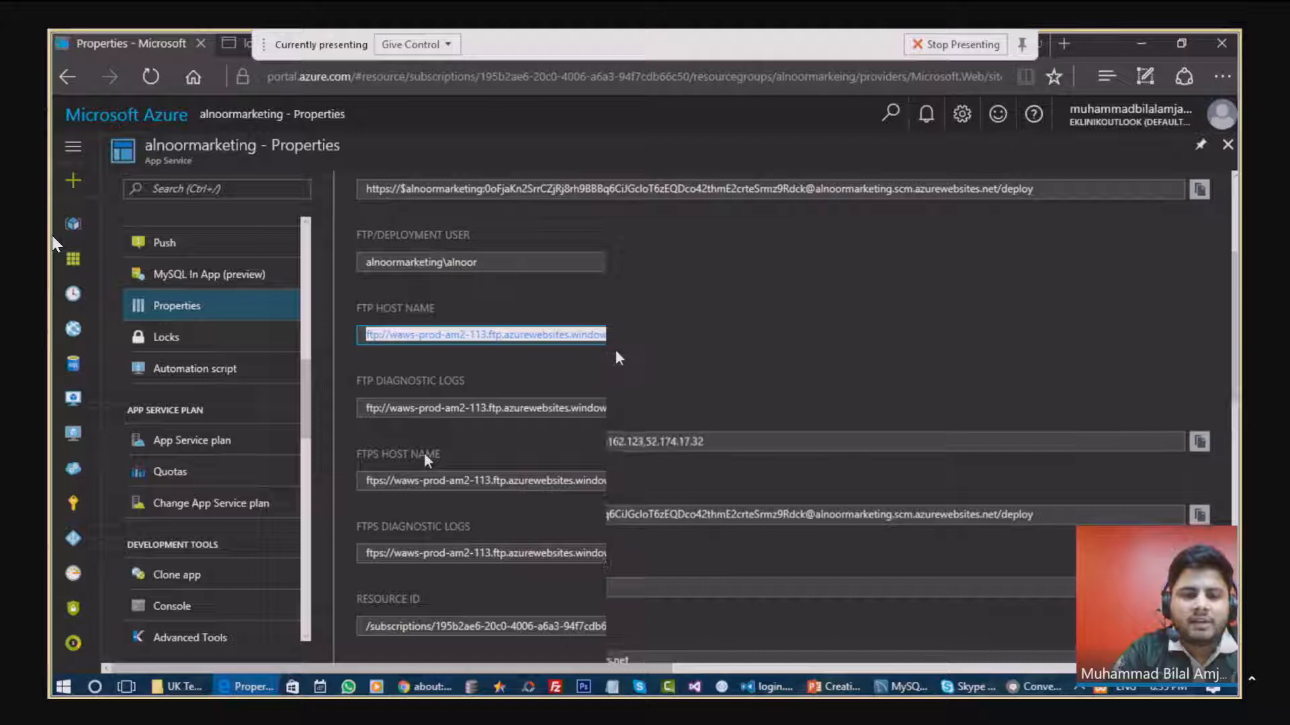
pyautogui.scroll(-2, 616, 352)
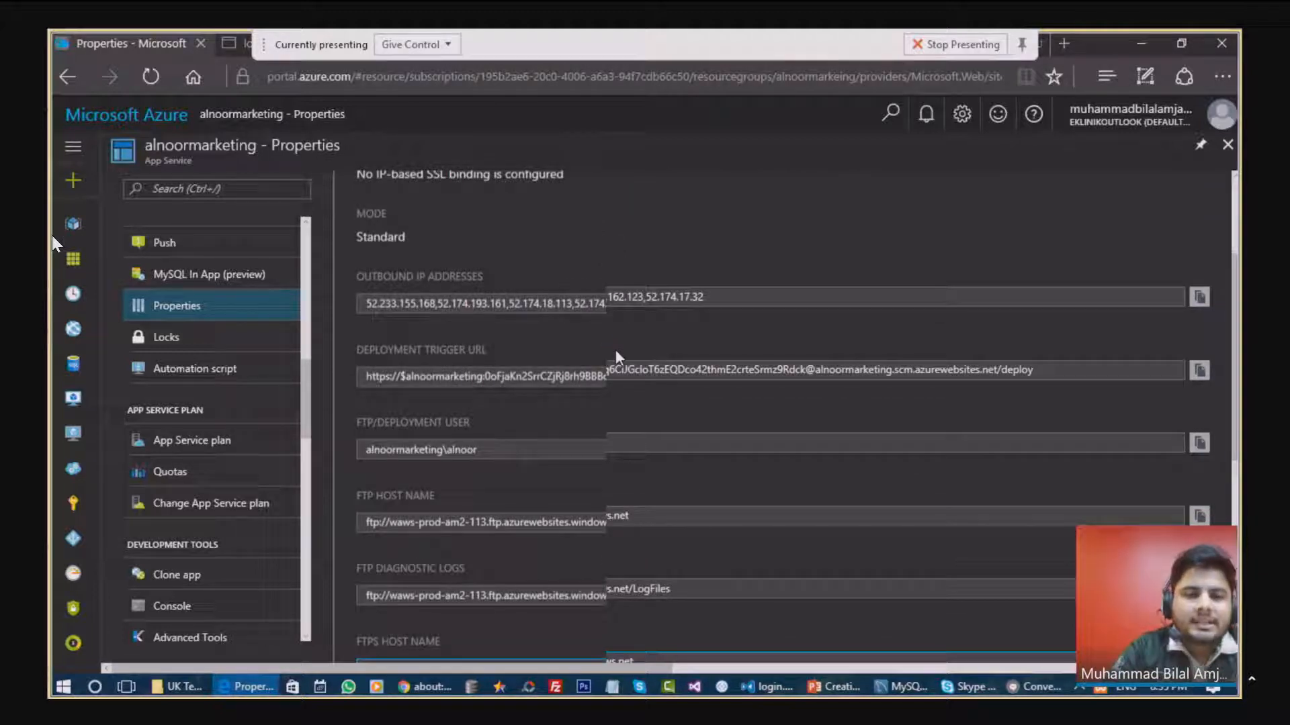
# Step: Check FileZilla's saved site settings, then copy the app's FTP host name from Azure
pyautogui.hotkey('alt', 'Tab')
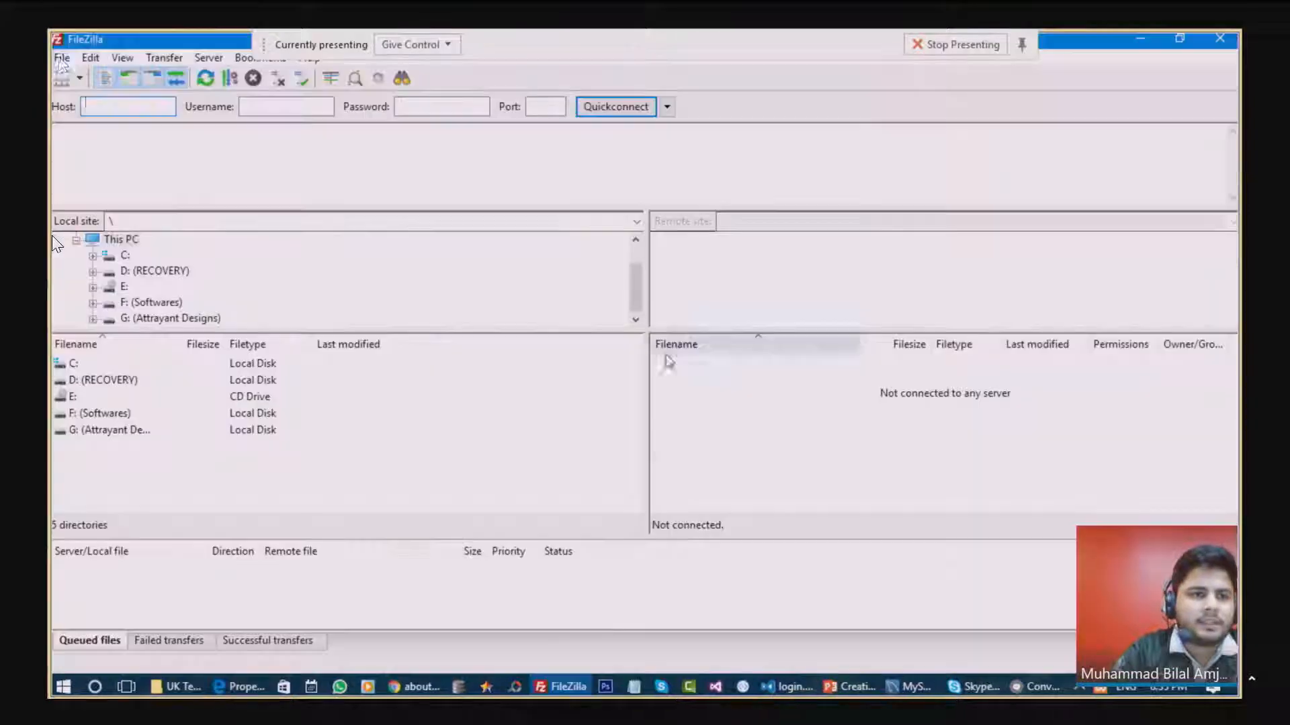
pyautogui.click(61, 57)
pyautogui.click(112, 78)
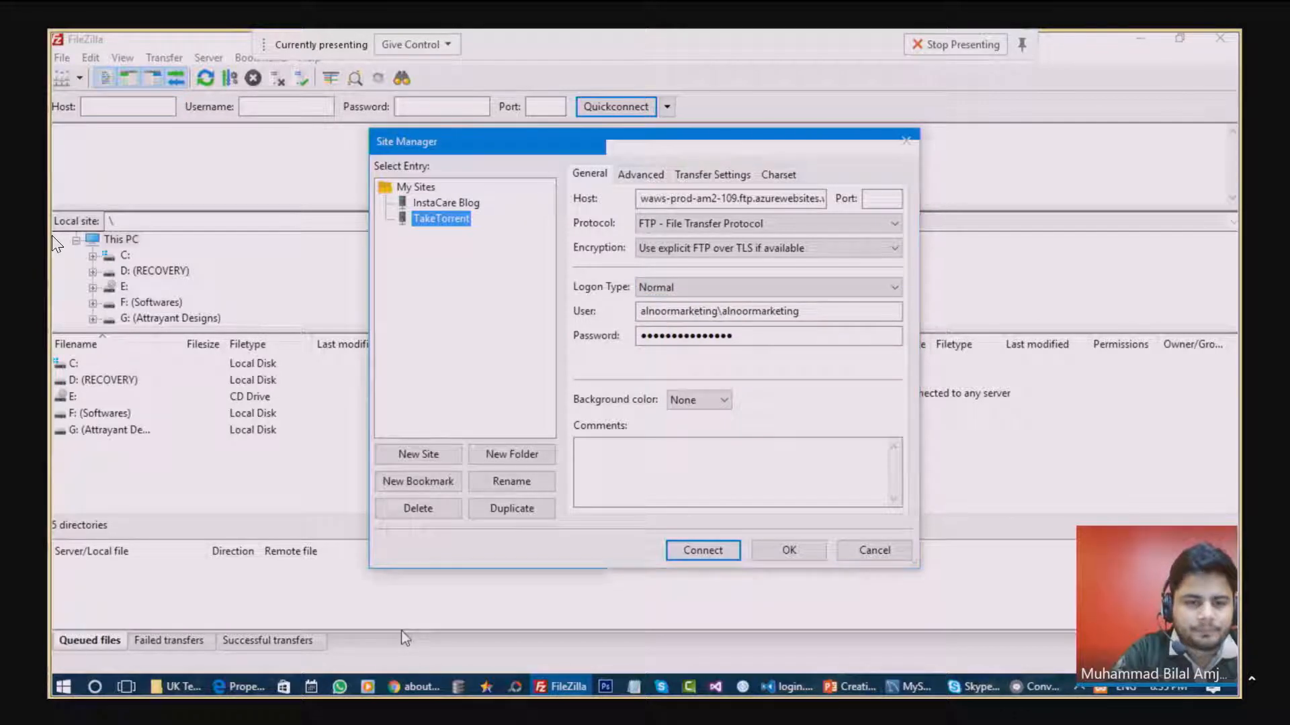
pyautogui.click(874, 550)
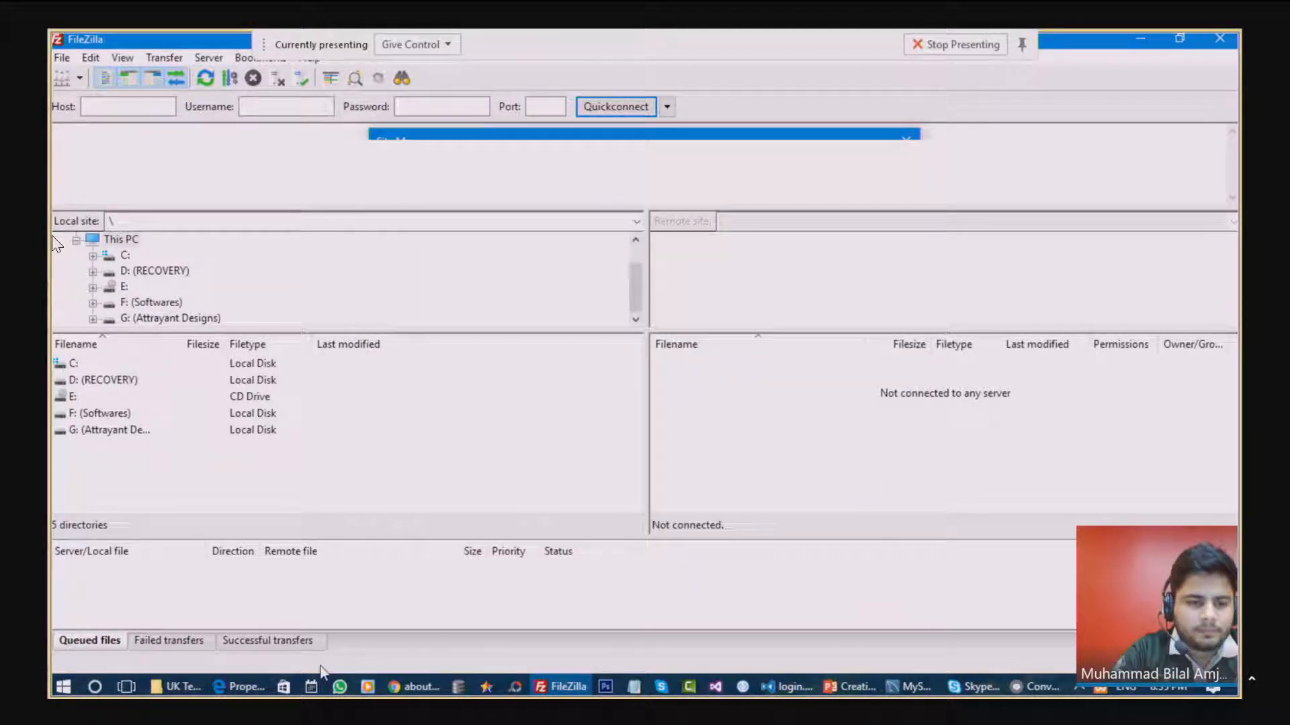
pyautogui.click(250, 689)
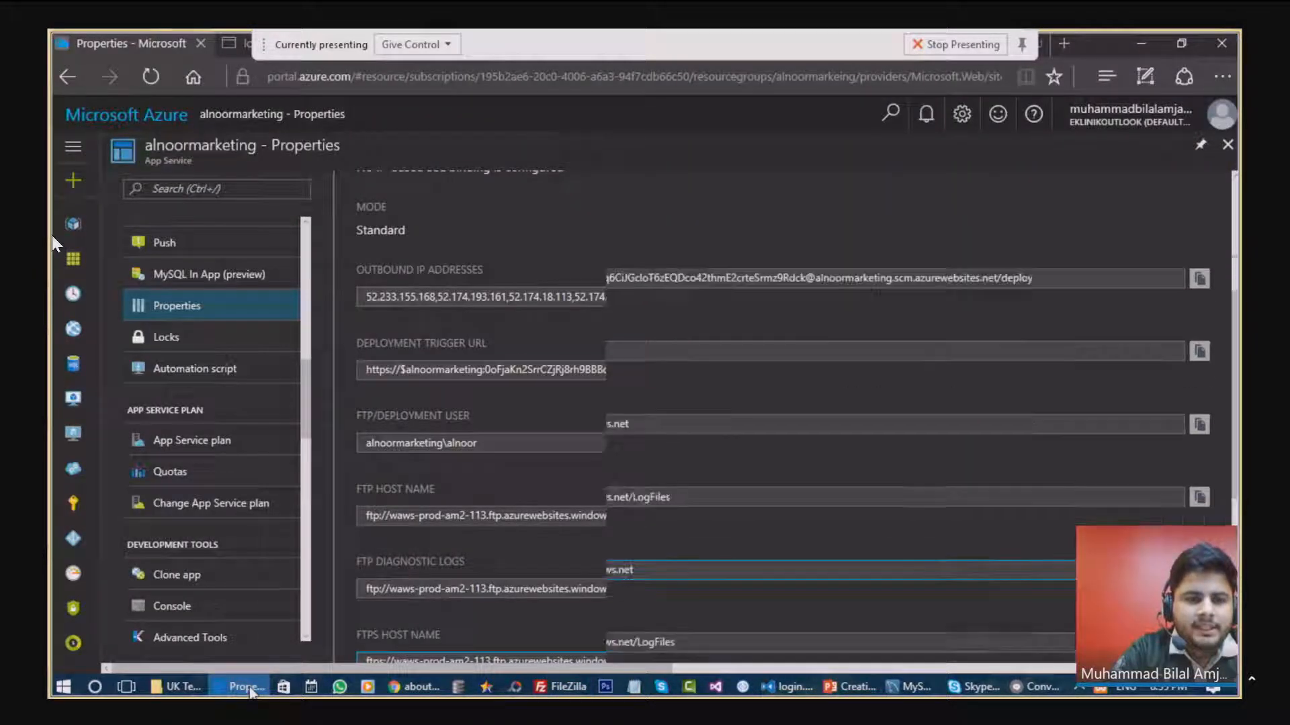
pyautogui.click(1200, 424)
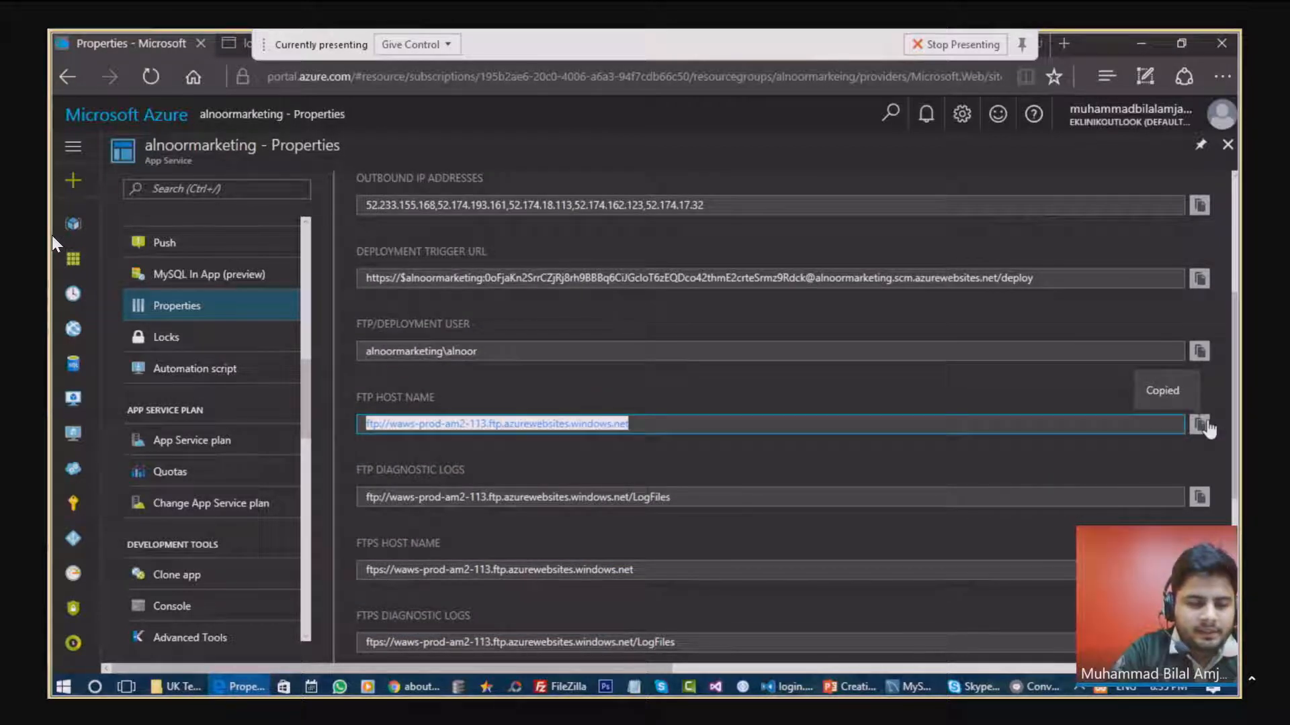
# Step: Point the TakeTorrent site at waws-prod-am2-113.ftp.azurewebsites.windows.net with the deployment user and password, then connect
pyautogui.click(559, 687)
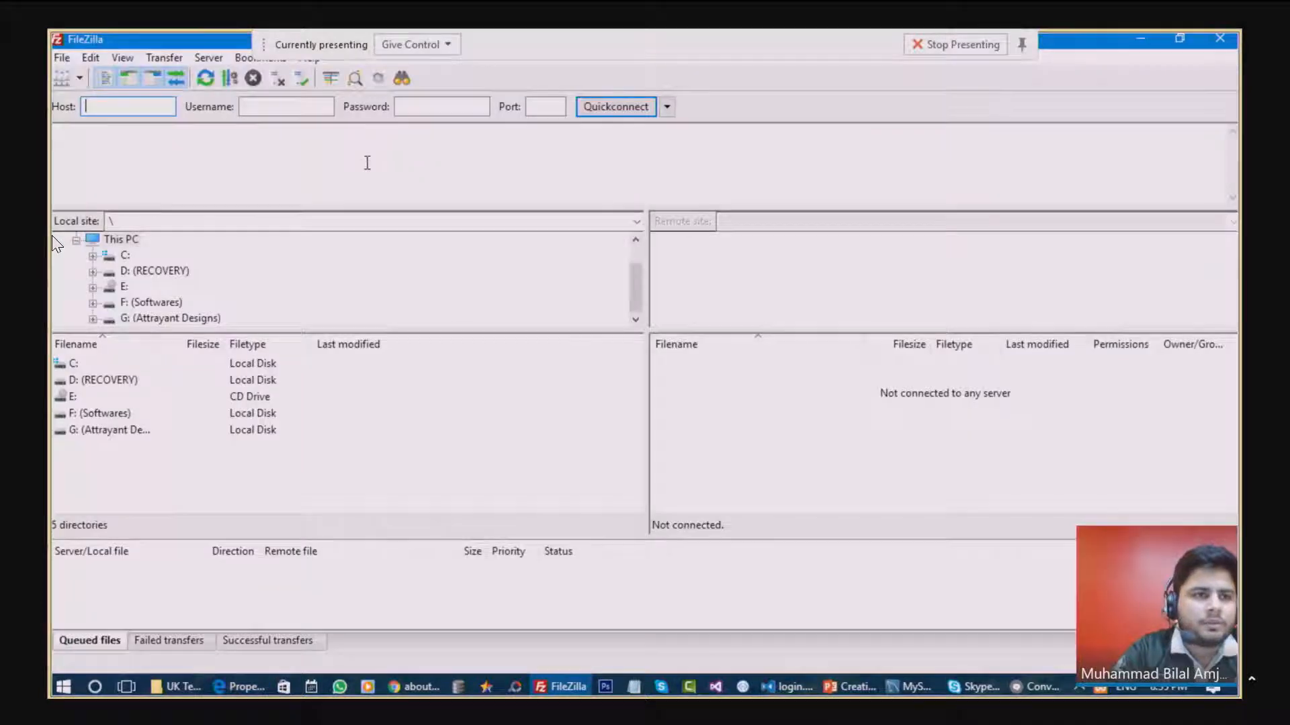
pyautogui.click(62, 58)
pyautogui.click(118, 75)
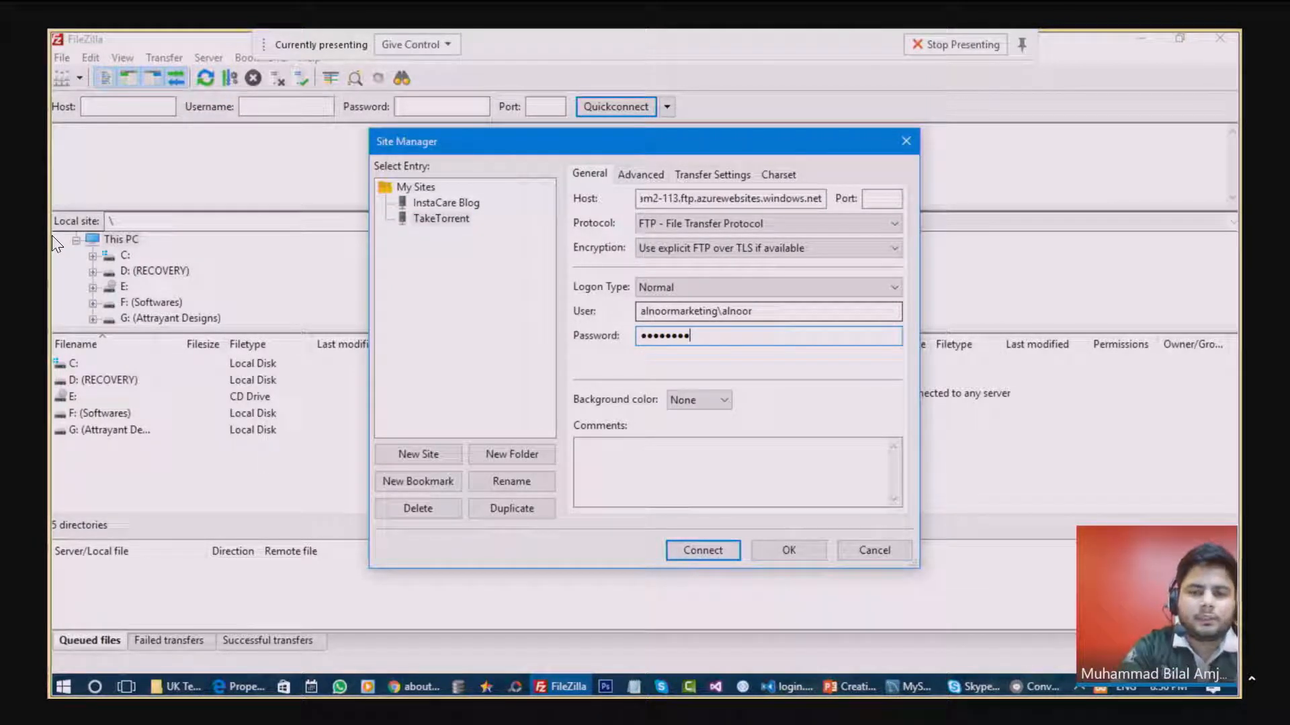
pyautogui.press('Return')
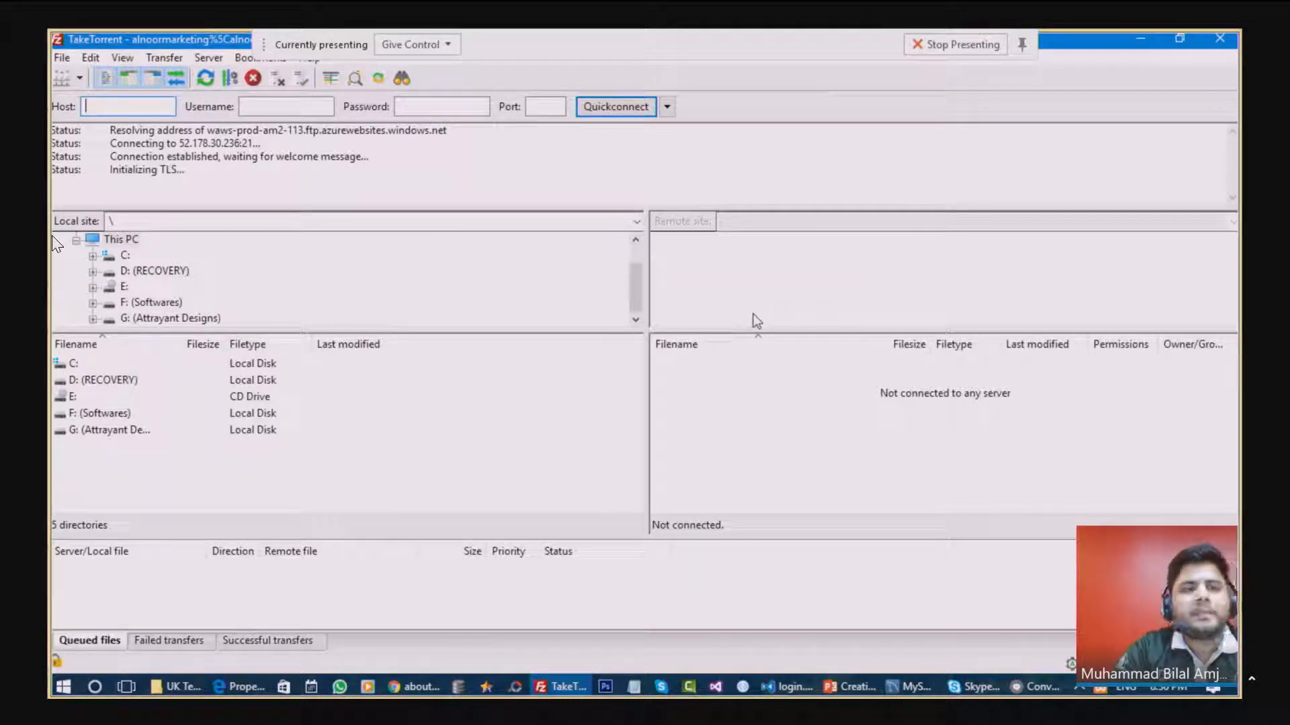
# Step: Accept the server certificate and open the remote /site/wwwroot folder holding hostingstart.html
pyautogui.click(913, 595)
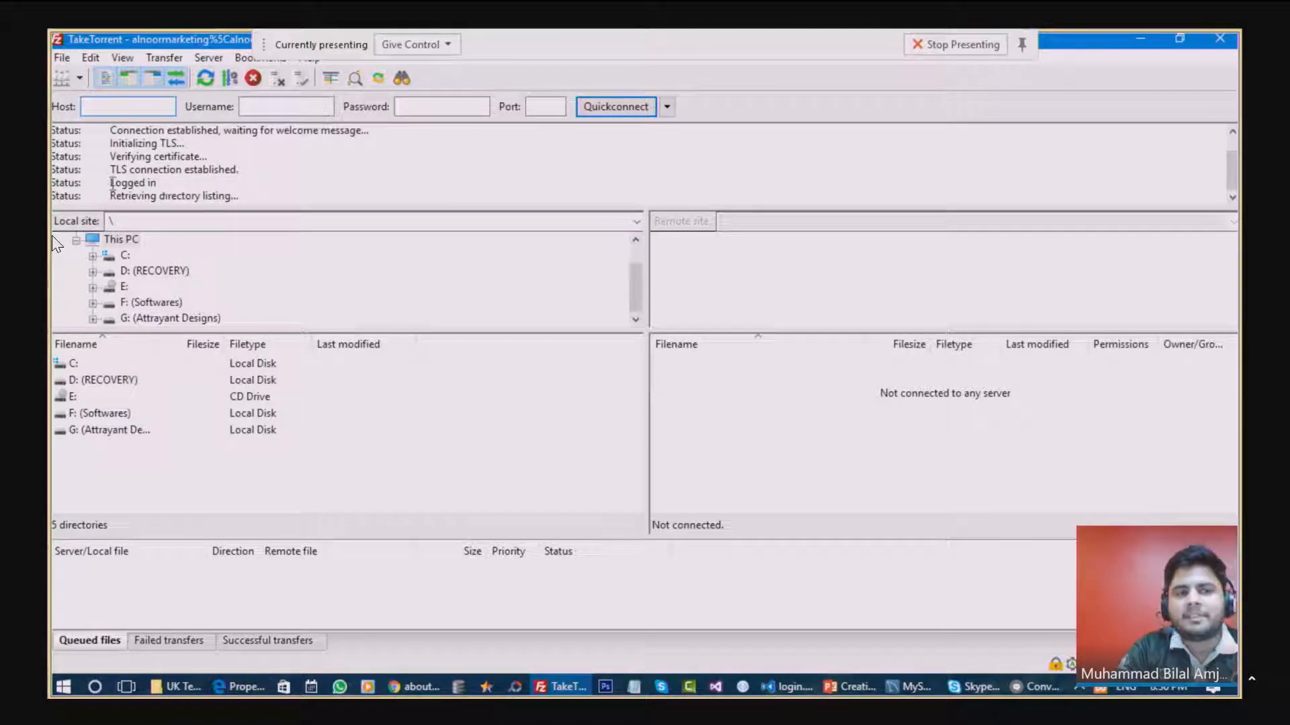
pyautogui.moveTo(111, 171); pyautogui.dragTo(153, 168)
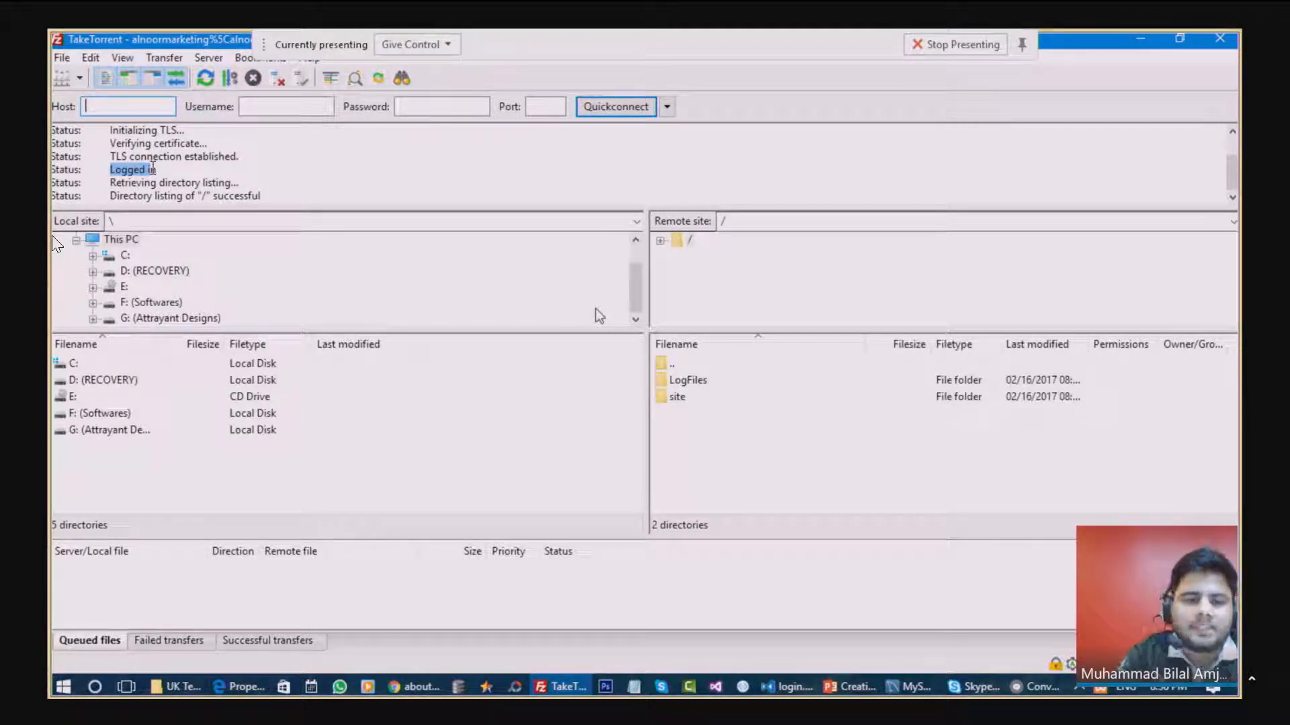
pyautogui.doubleClick(677, 397)
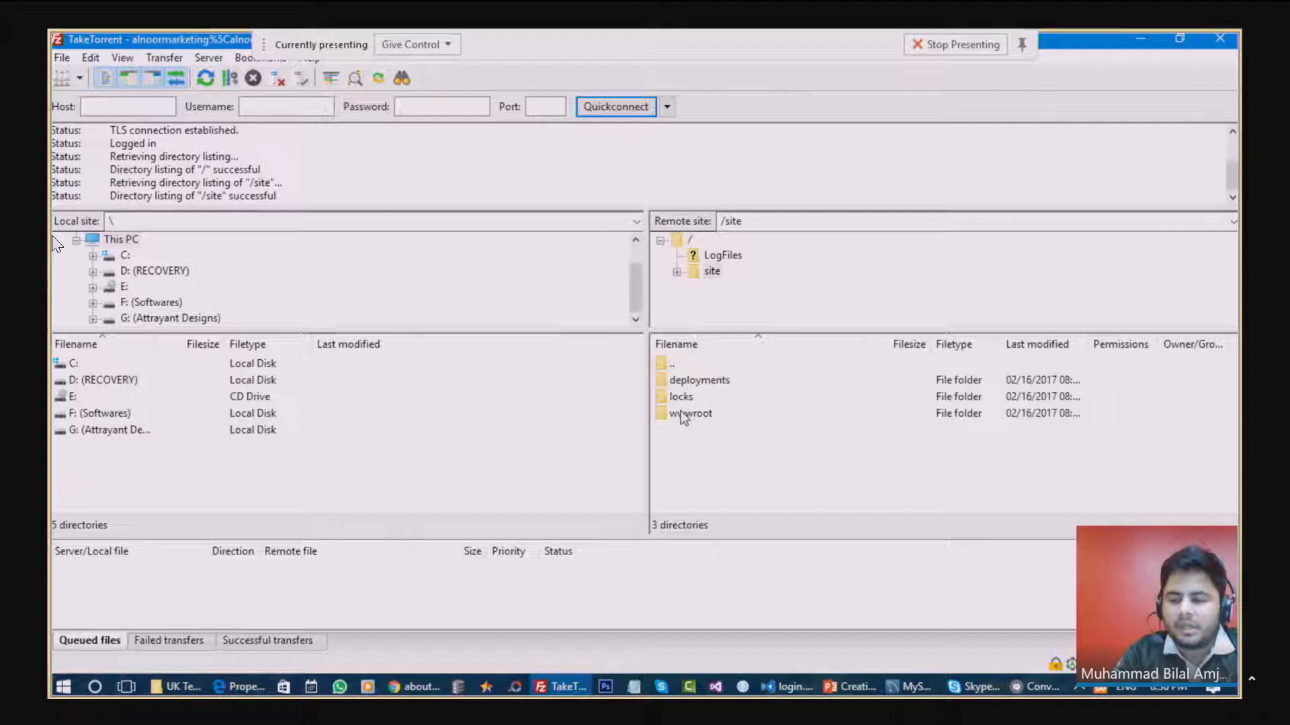
pyautogui.doubleClick(682, 415)
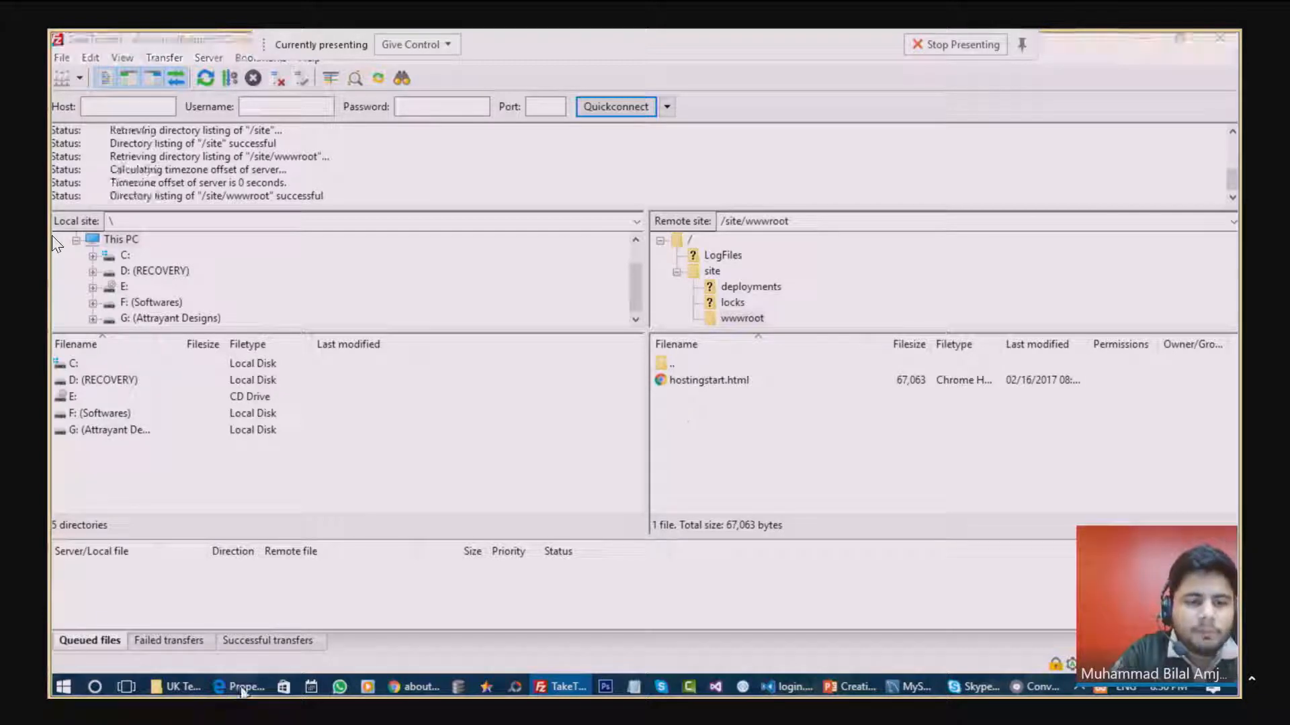
pyautogui.hotkey('alt', 'Tab')
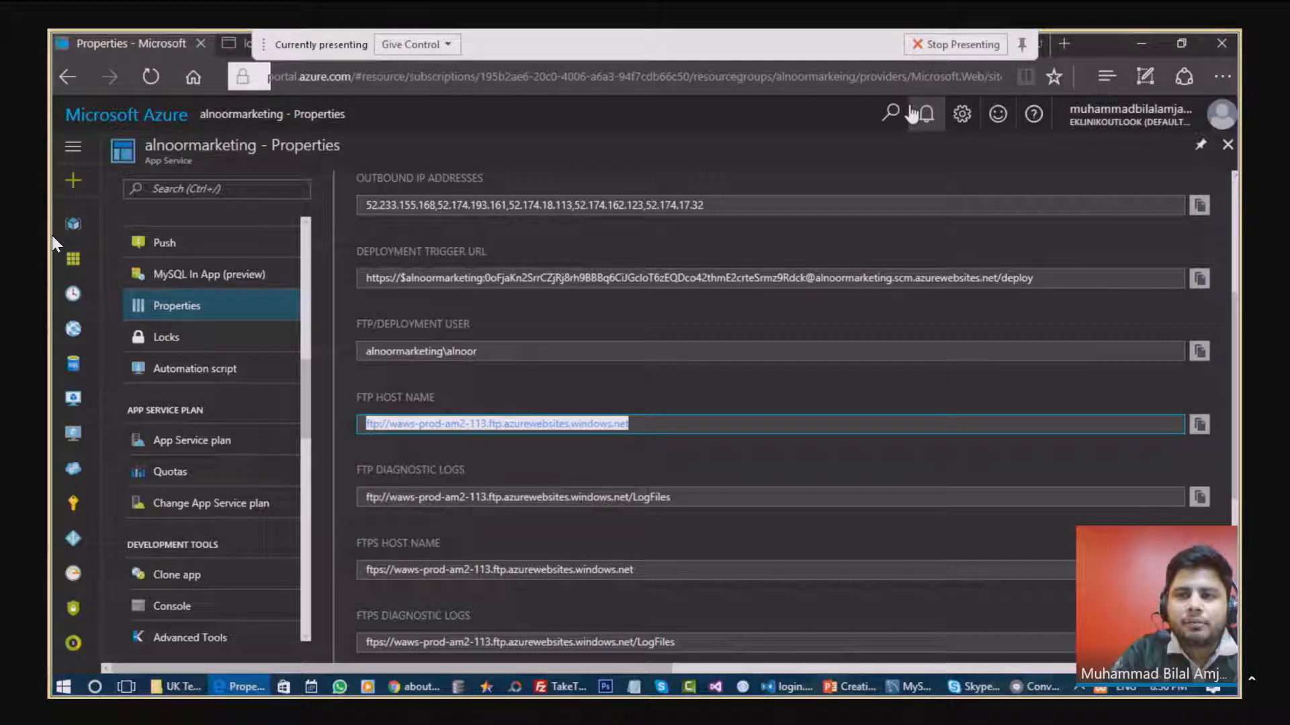
# Step: Load alnoormarketing.azurewebsites.net in a new Edge tab to see the default App Service page
pyautogui.moveTo(1095, 50); pyautogui.dragTo(851, 138)
pyautogui.click(821, 138)
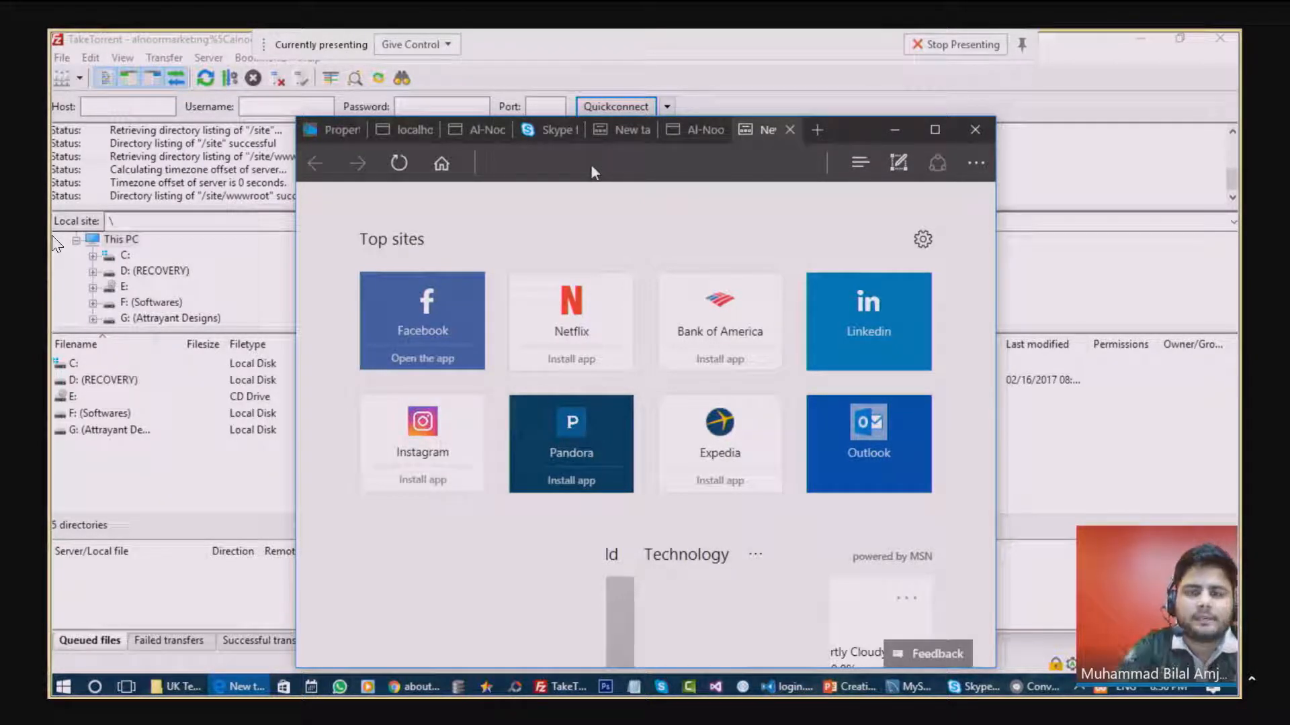
pyautogui.write('alnoormarketing.azurewebsites.net')
pyautogui.press('Return')
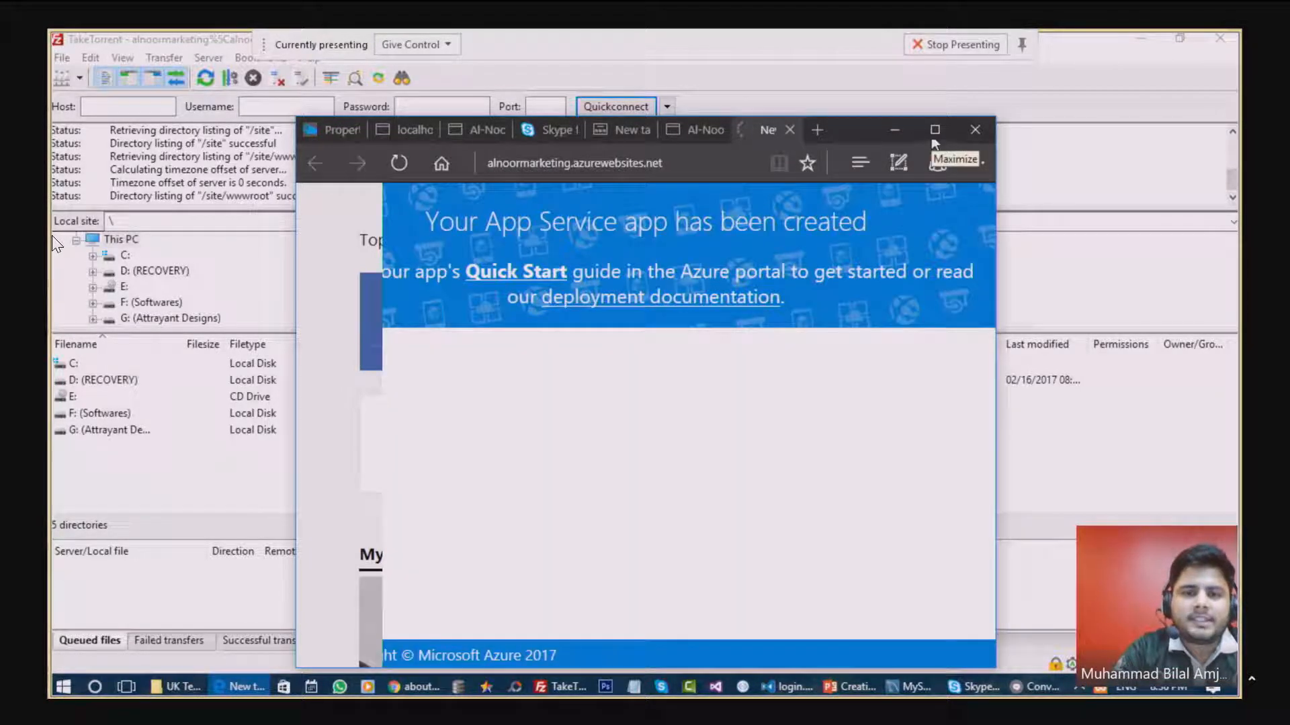
pyautogui.doubleClick(850, 141)
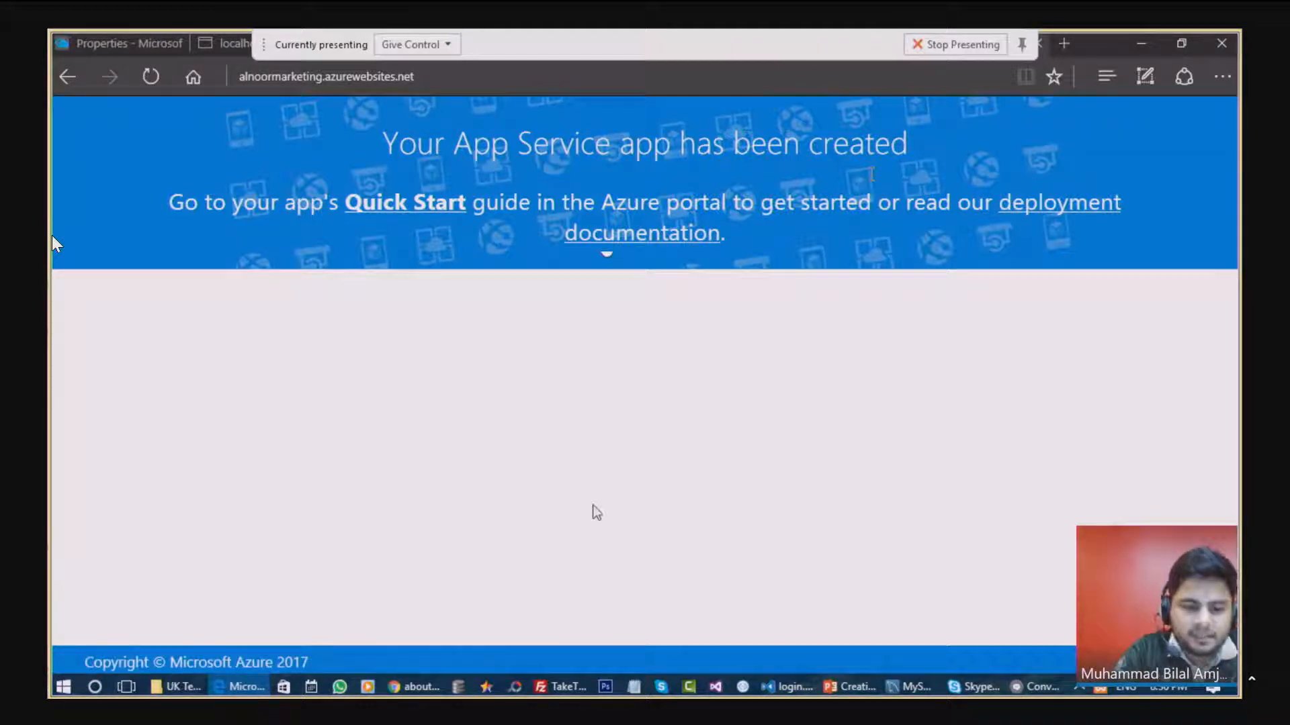
pyautogui.click(562, 688)
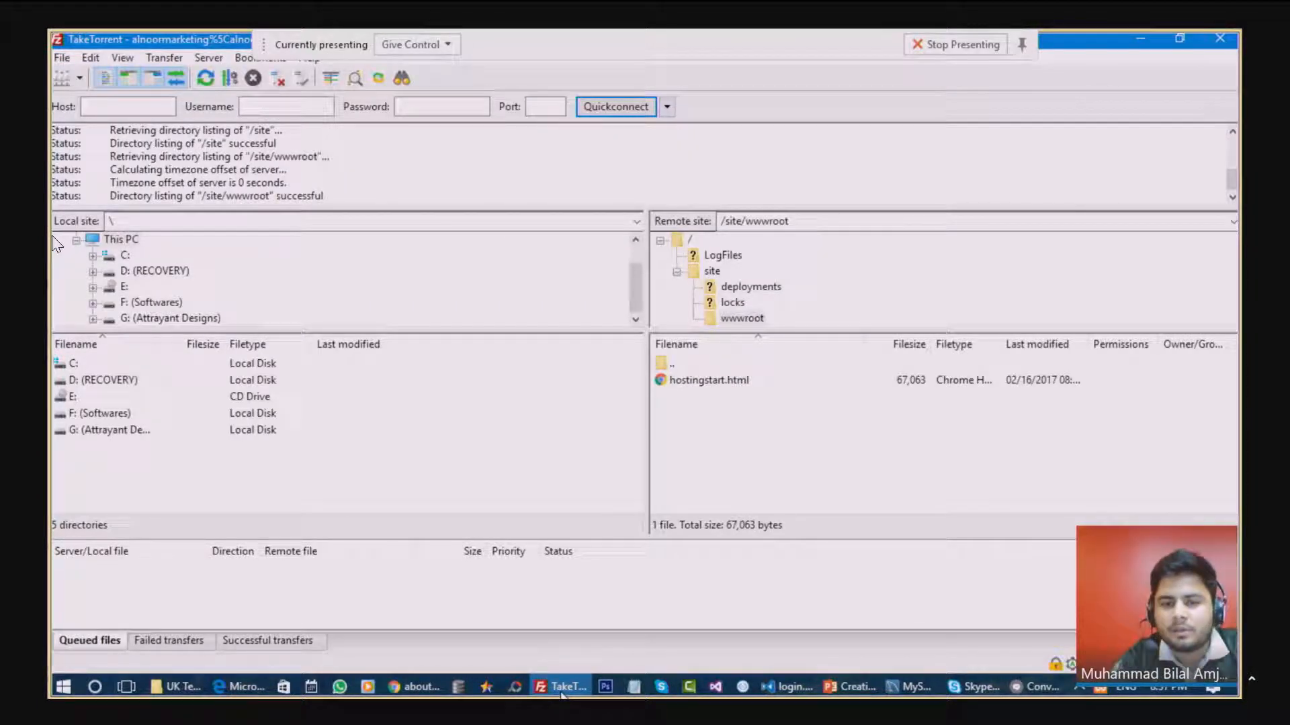
# Step: Delete hostingstart.html from the server, leaving /site/wwwroot empty
pyautogui.click(562, 688)
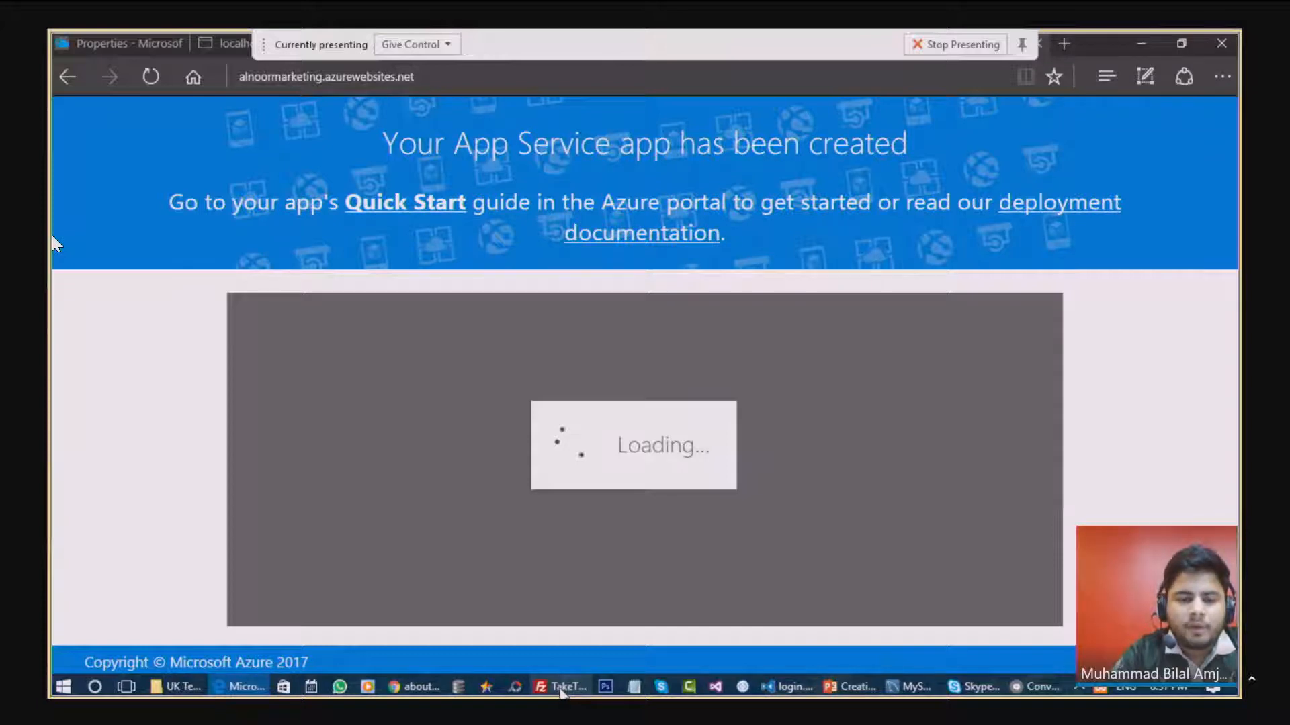
pyautogui.click(561, 688)
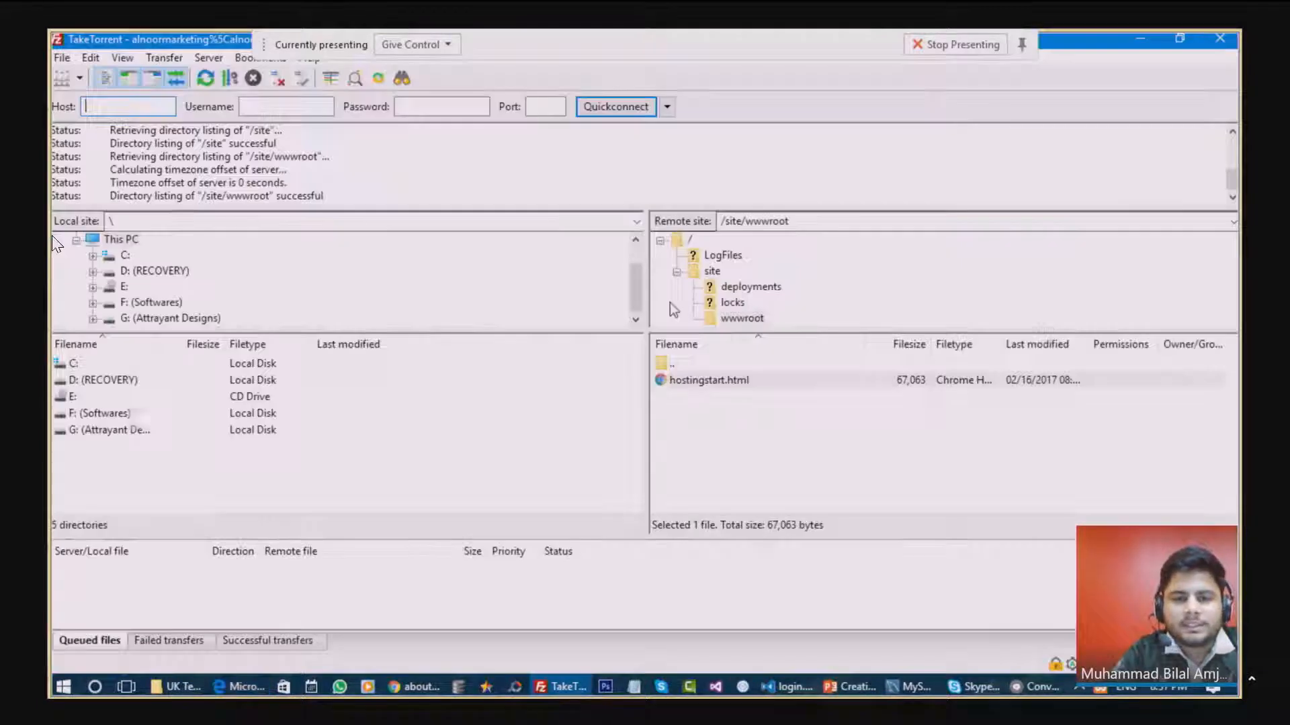
pyautogui.rightClick(684, 381)
pyautogui.click(716, 535)
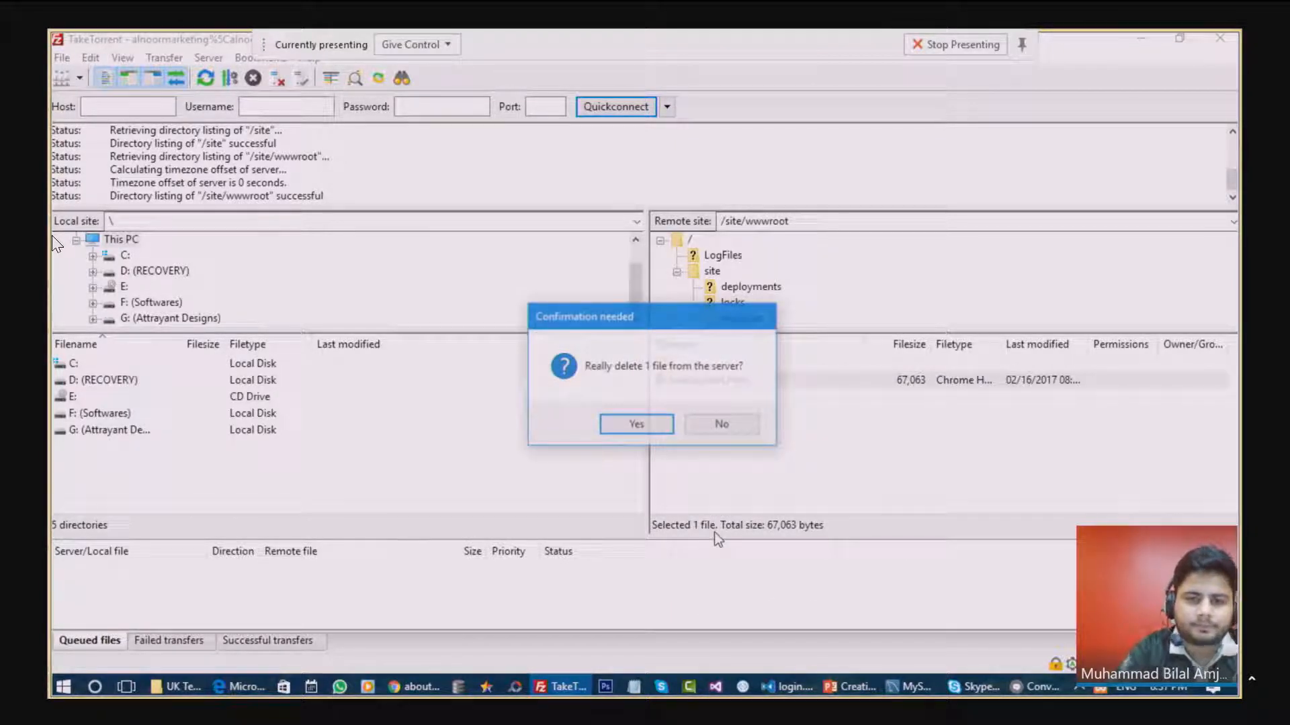
pyautogui.click(641, 424)
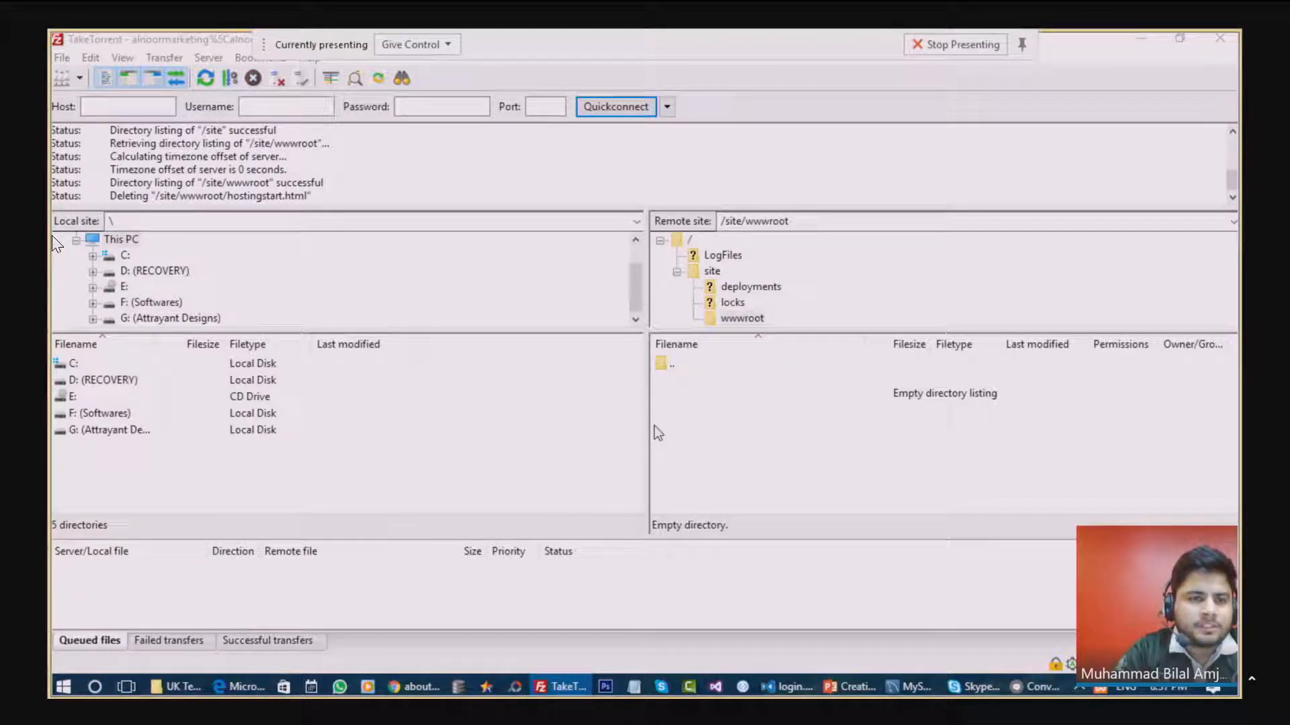
pyautogui.click(176, 686)
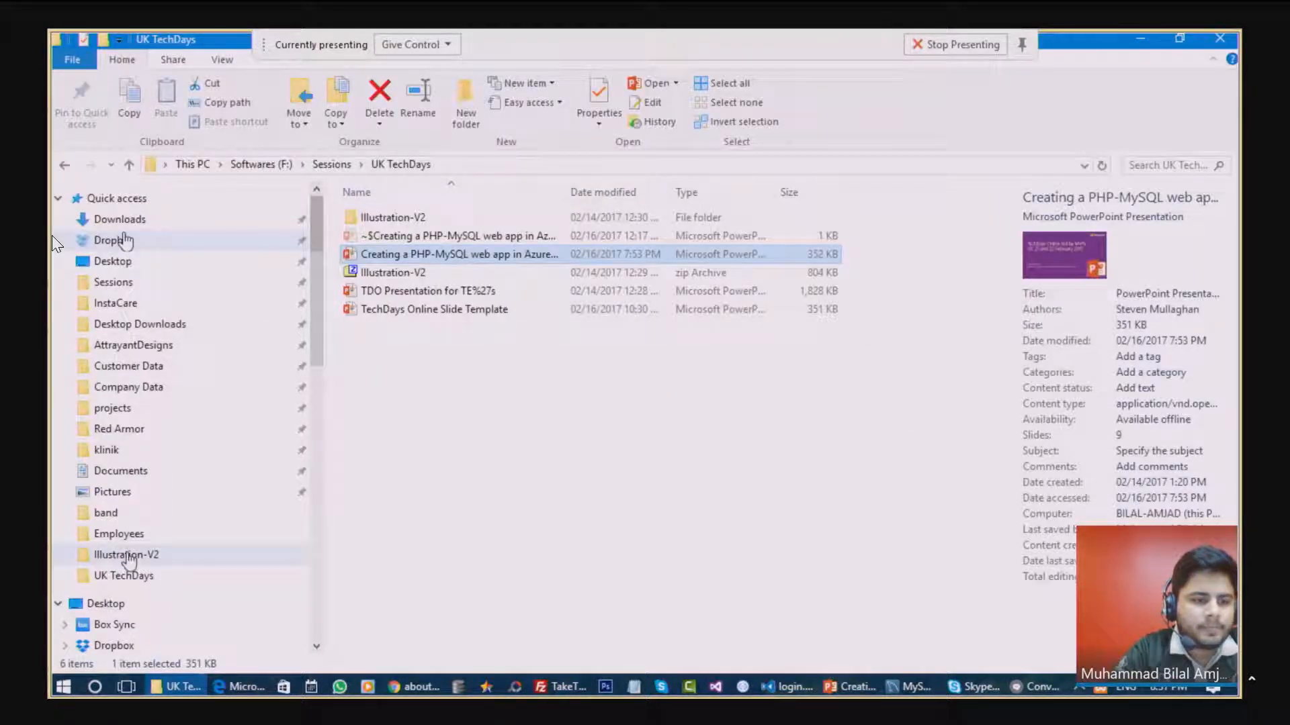
# Step: Browse to C:\xampp\htdocs\ANM and select all seven project items
pyautogui.scroll(-4, 128, 561)
pyautogui.click(107, 470)
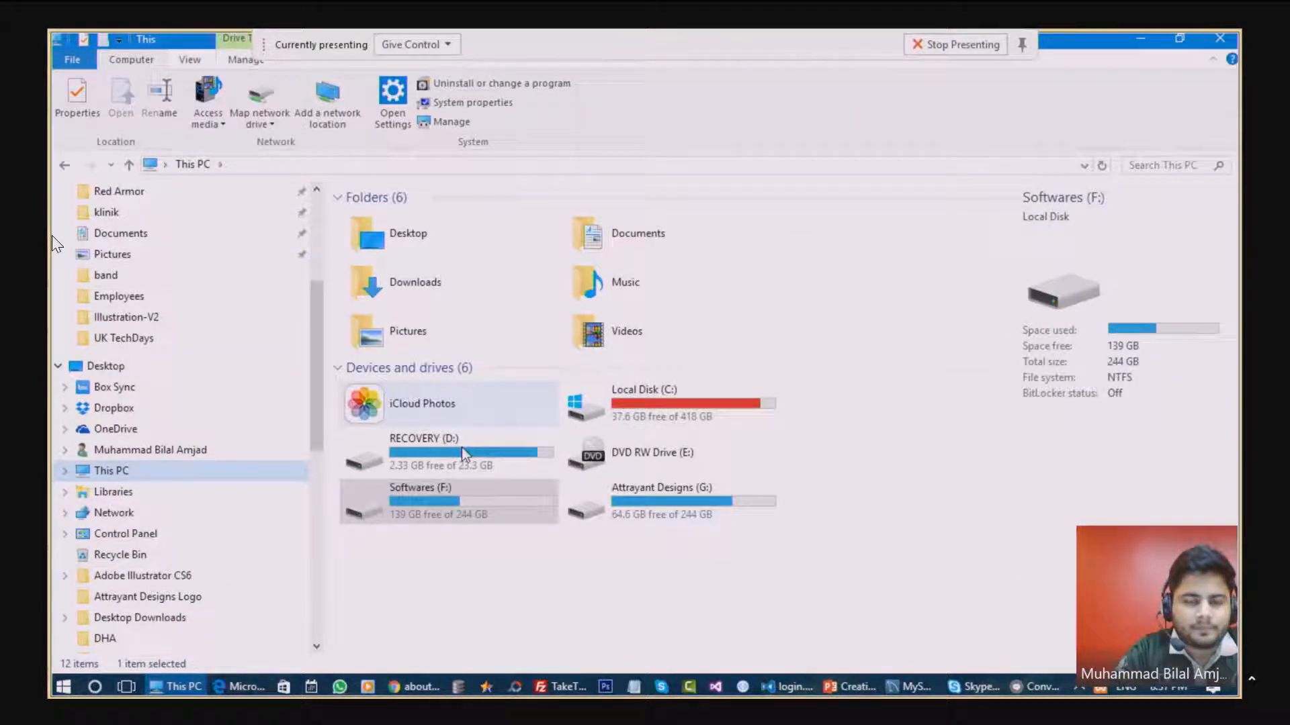
pyautogui.doubleClick(655, 403)
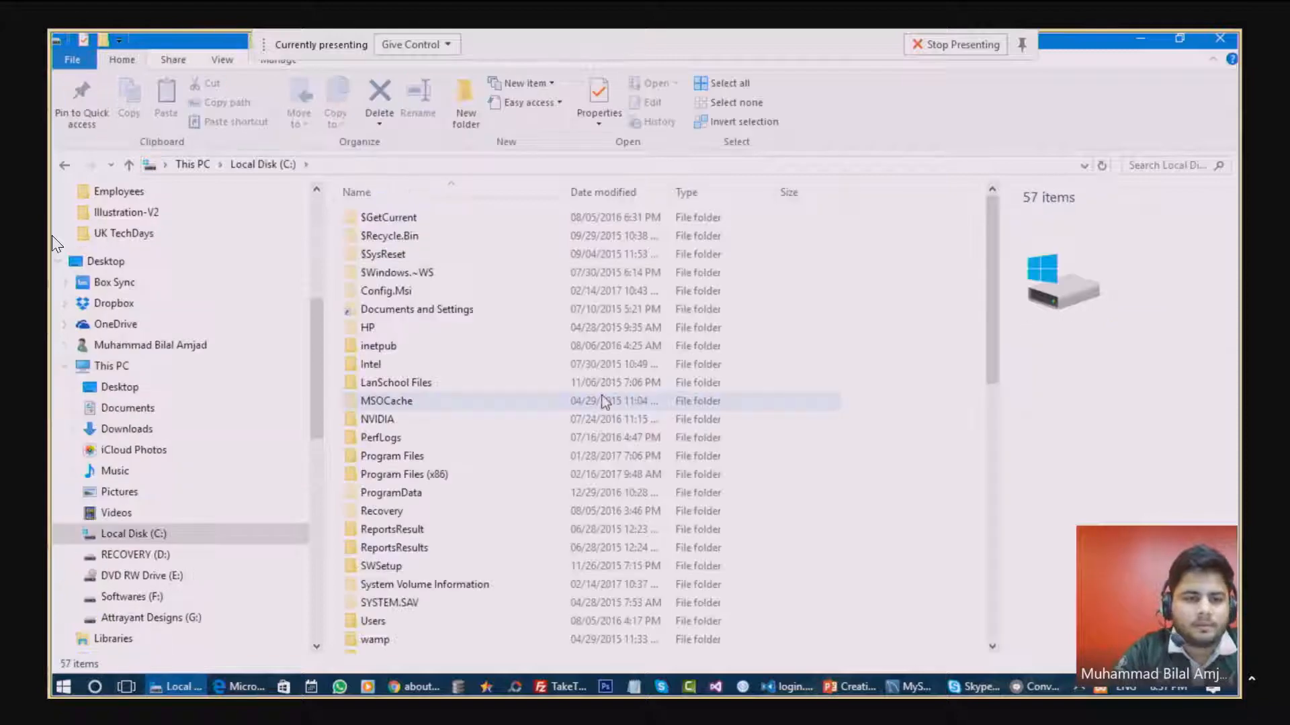
pyautogui.press('x')
pyautogui.press('Return')
pyautogui.press('Down')
pyautogui.press('Down')
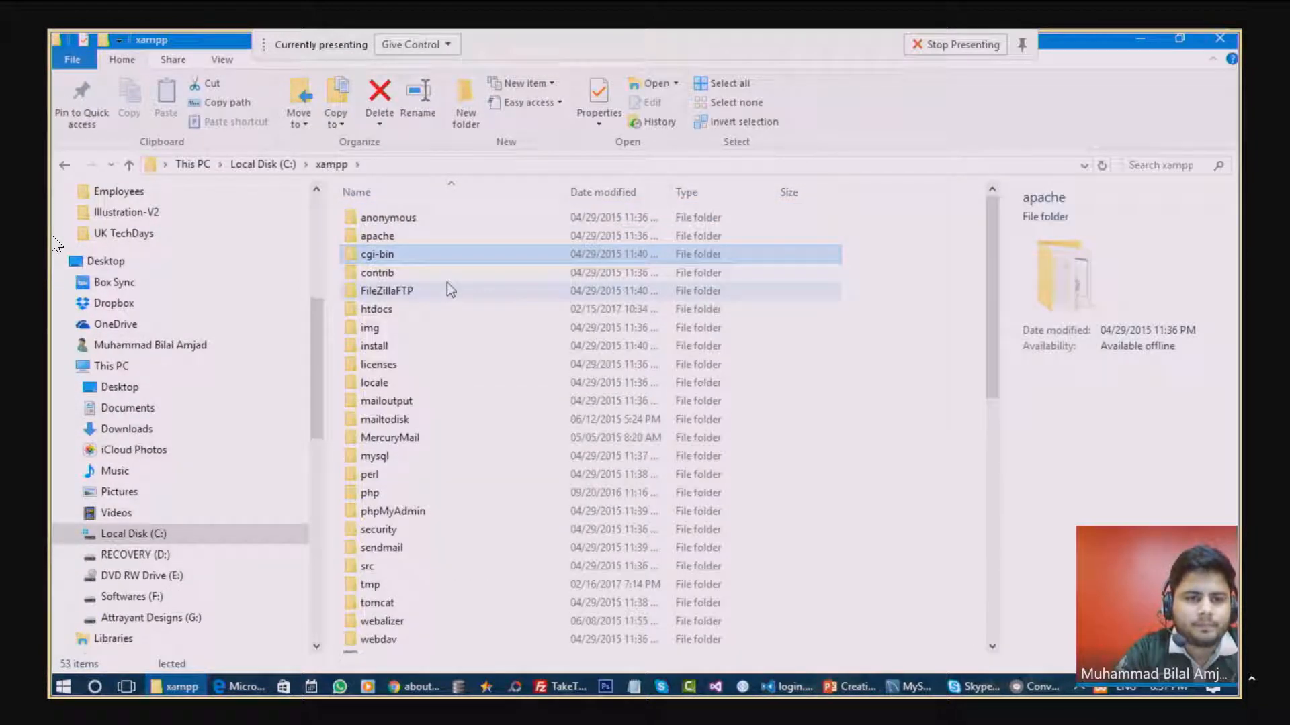
pyautogui.press('h')
pyautogui.press('Return')
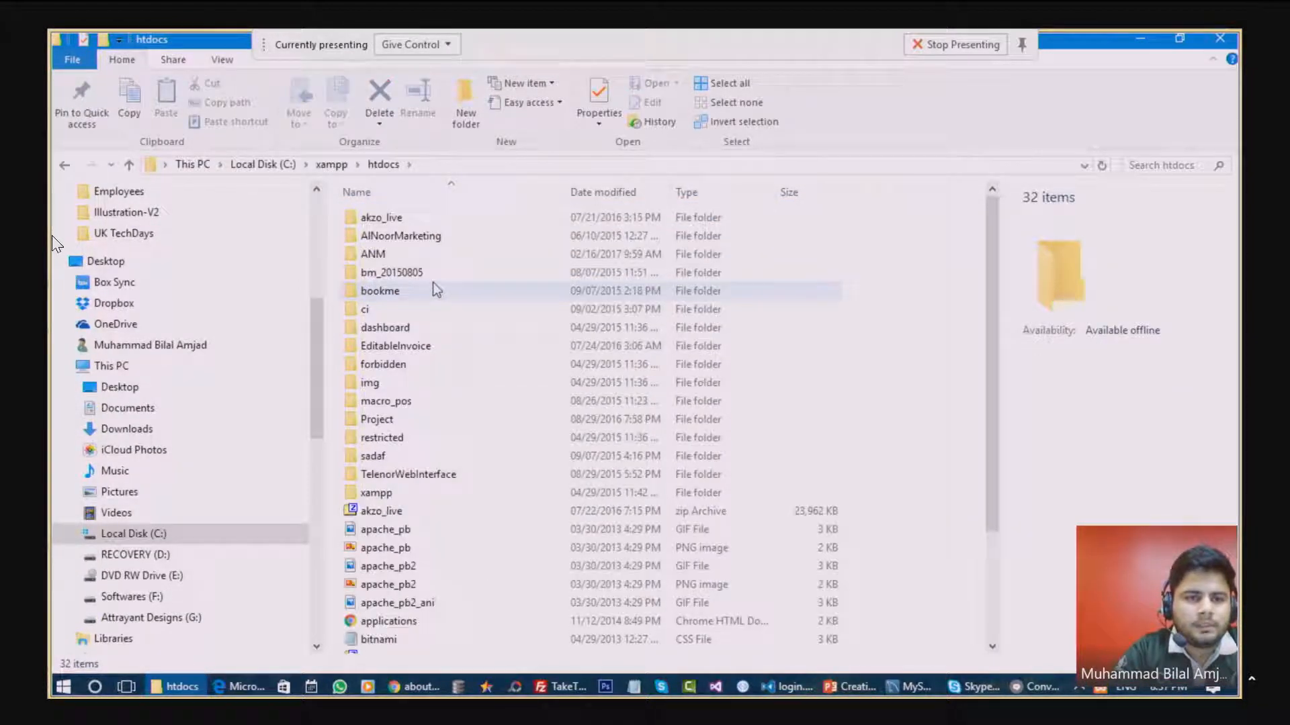
pyautogui.press('a')
pyautogui.press('n')
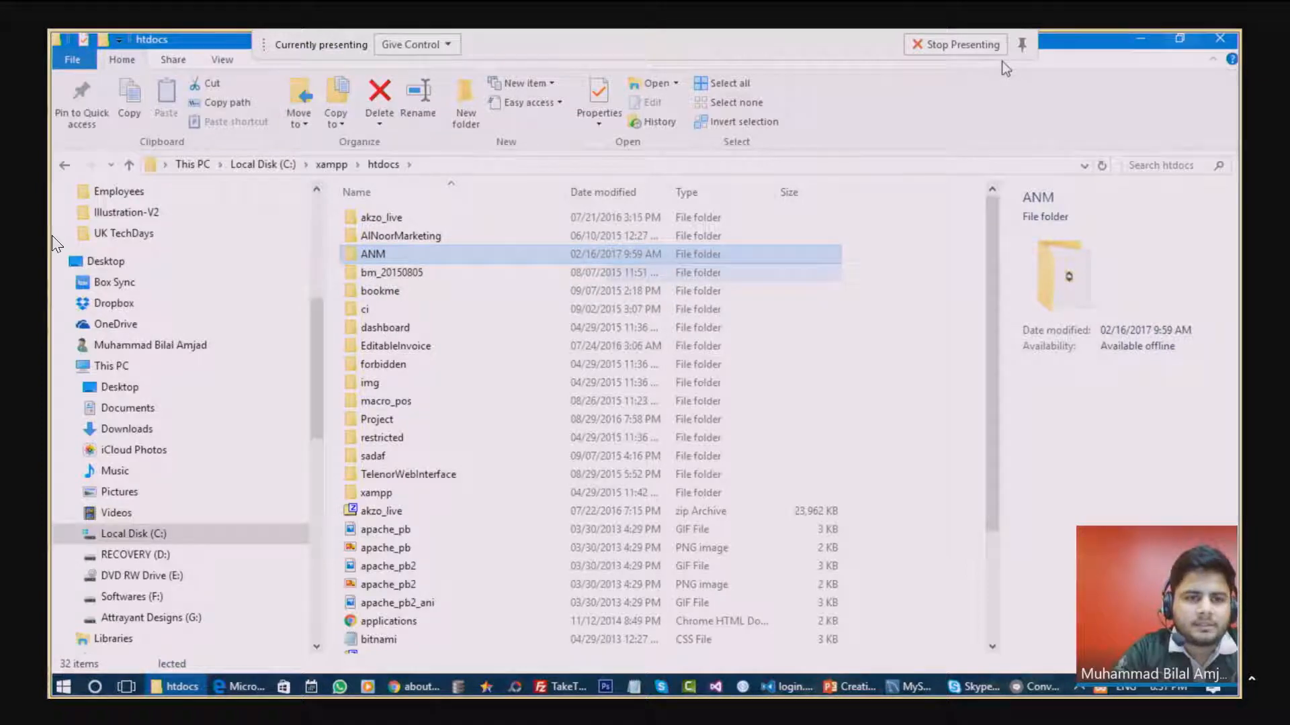
pyautogui.press('Return')
pyautogui.moveTo(366, 388); pyautogui.dragTo(754, 452)
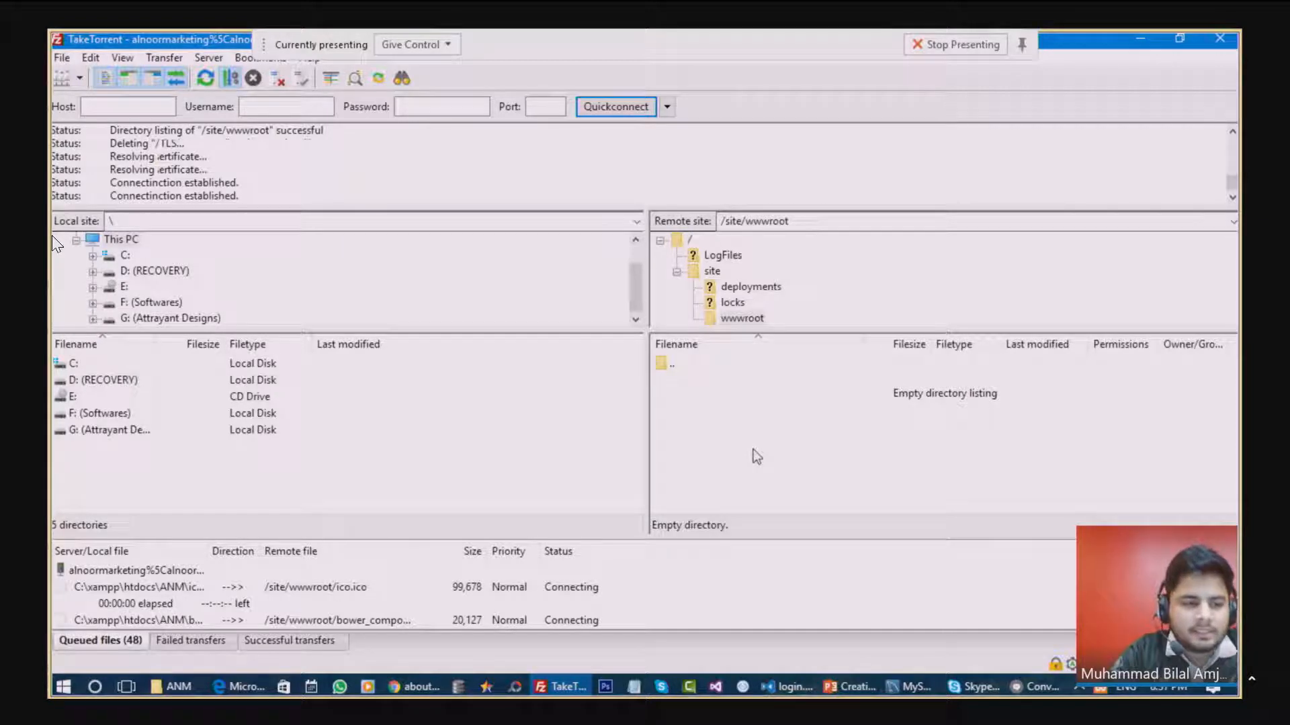
pyautogui.click(243, 686)
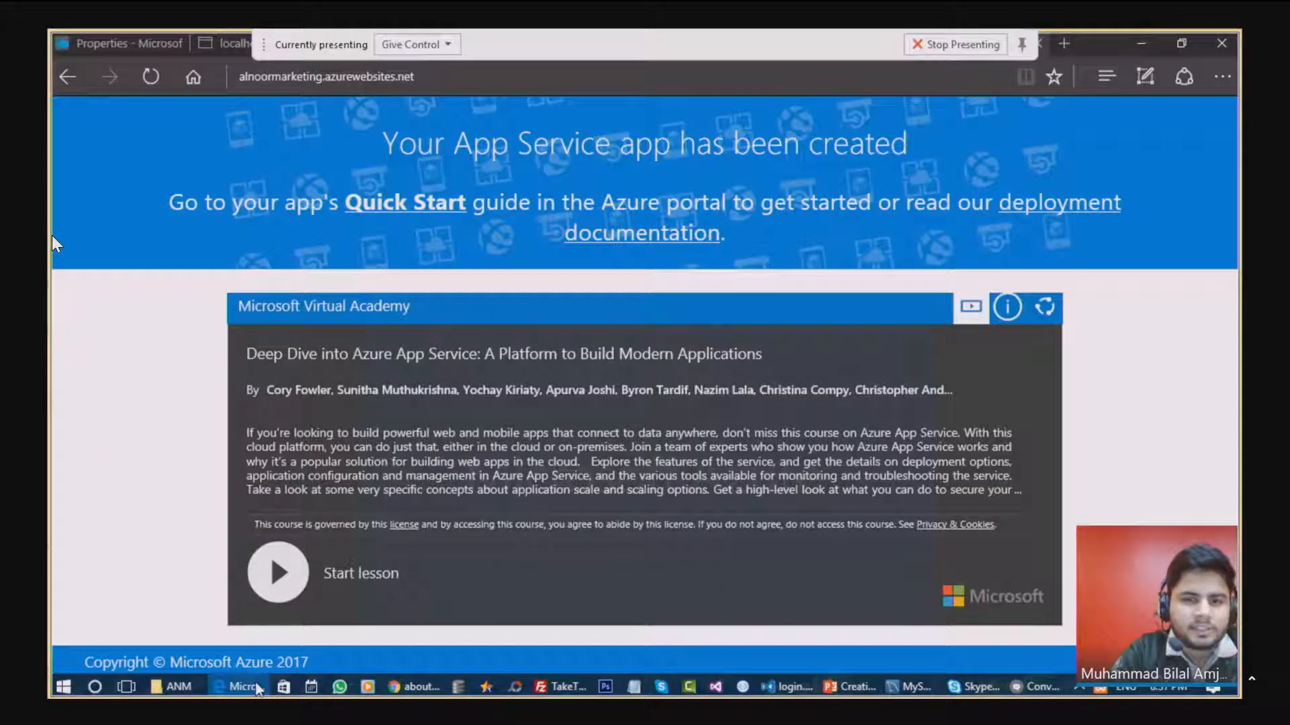
# Step: Quick-export the local alnoormarketing database from phpMyAdmin as alnoormarketing (2).sql
pyautogui.click(256, 685)
pyautogui.click(256, 685)
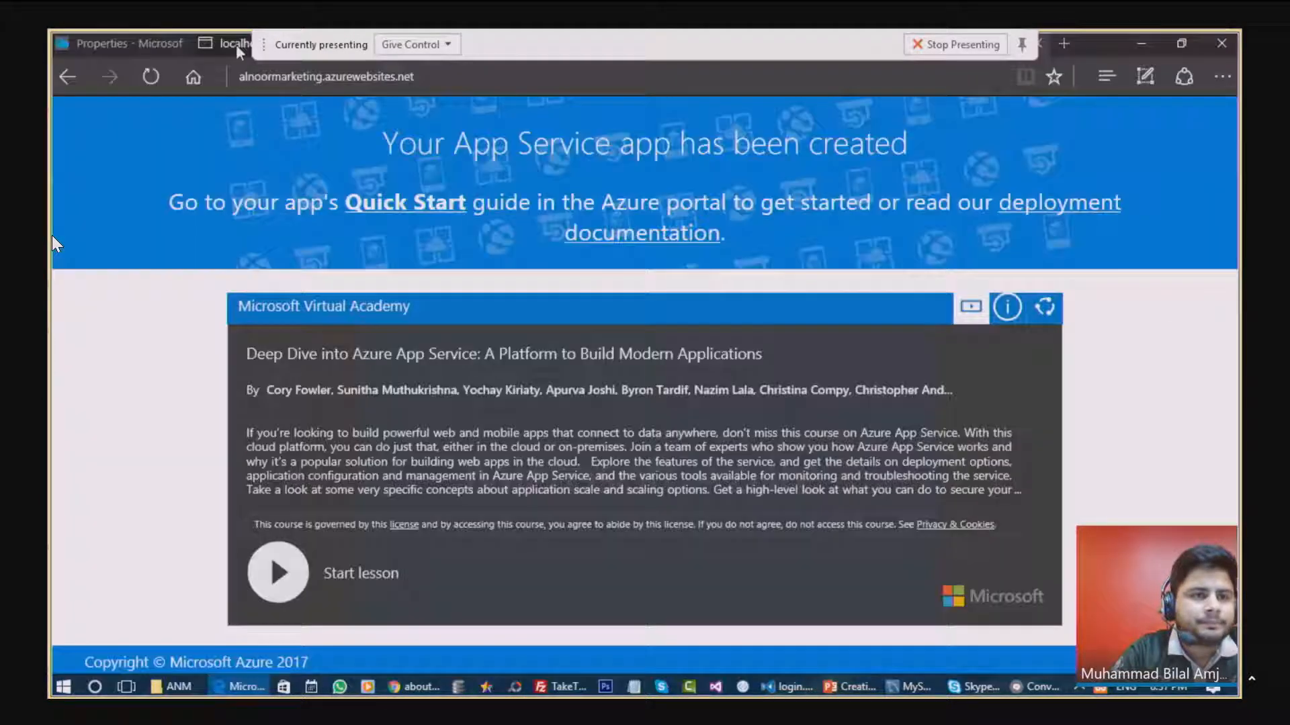
pyautogui.click(236, 44)
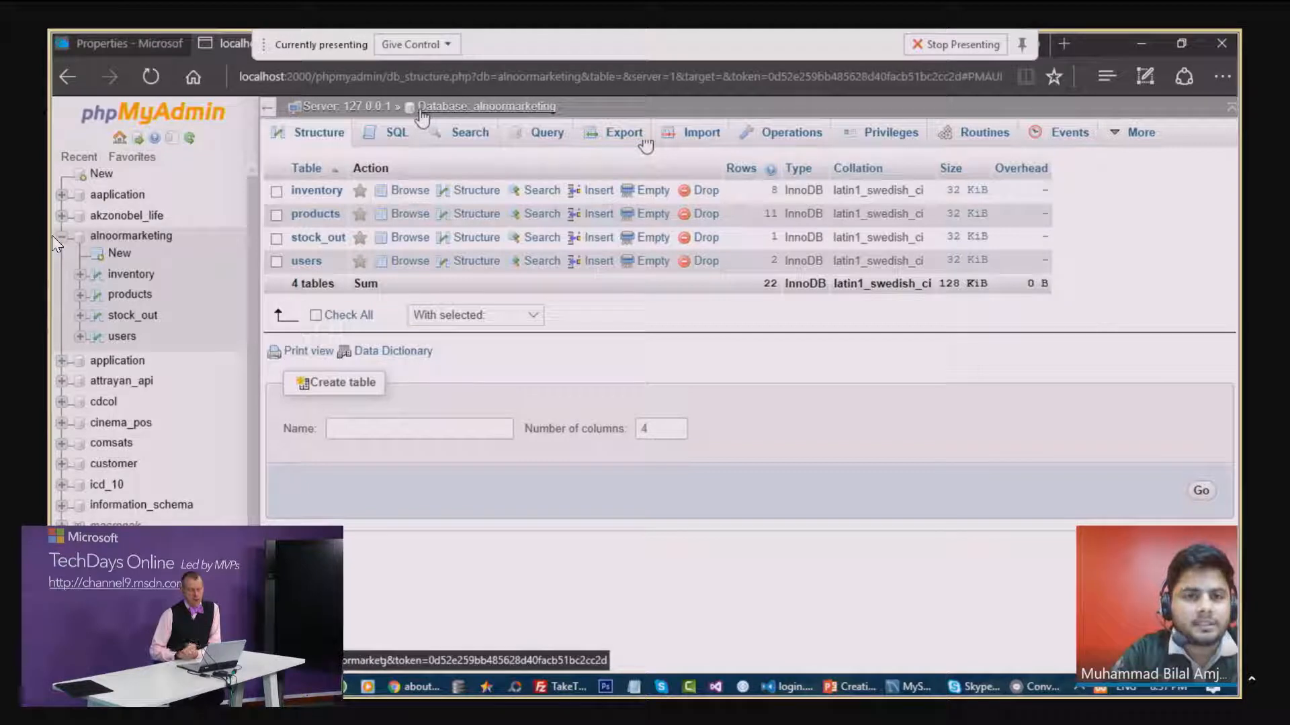
pyautogui.click(266, 81)
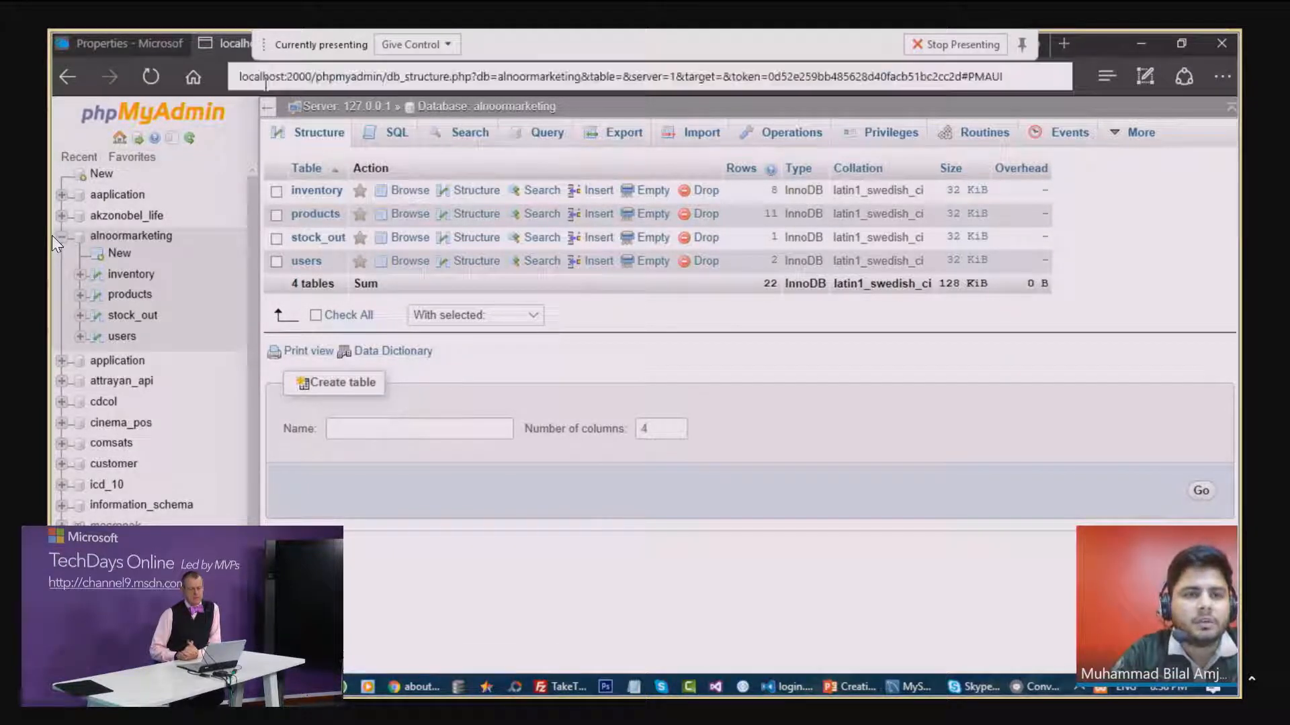
pyautogui.click(595, 400)
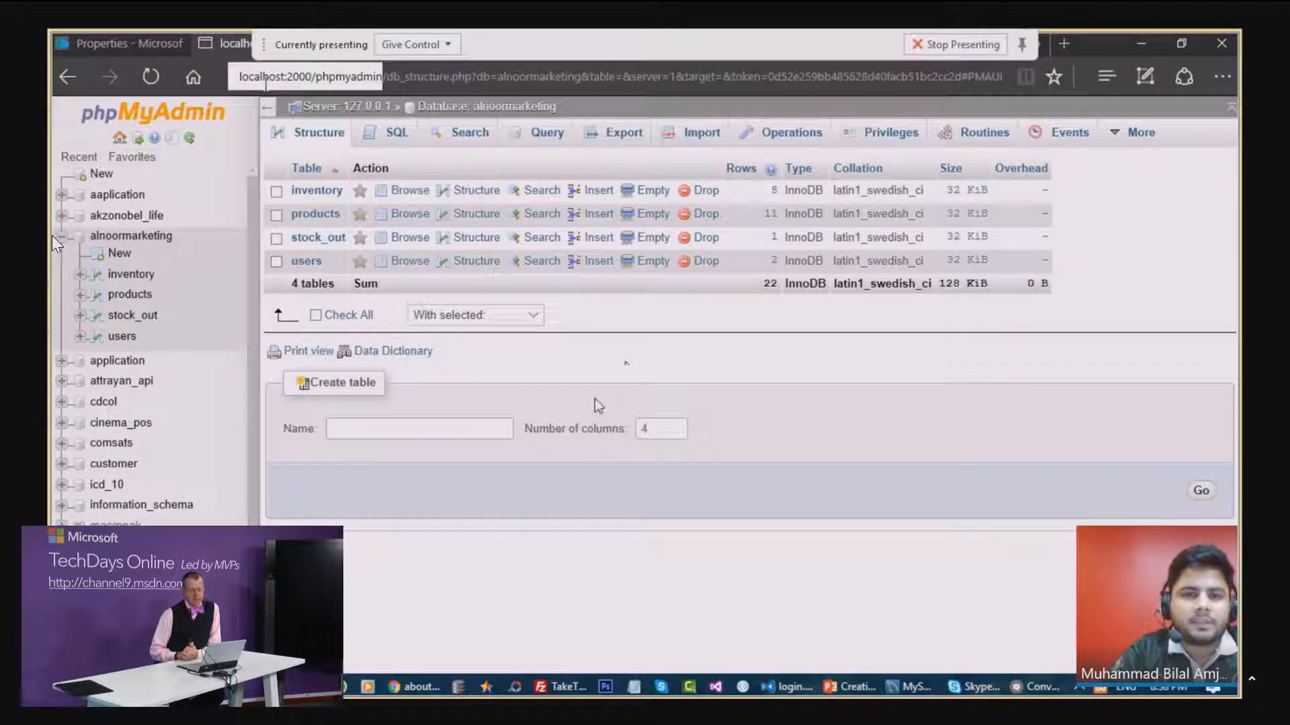
pyautogui.click(622, 134)
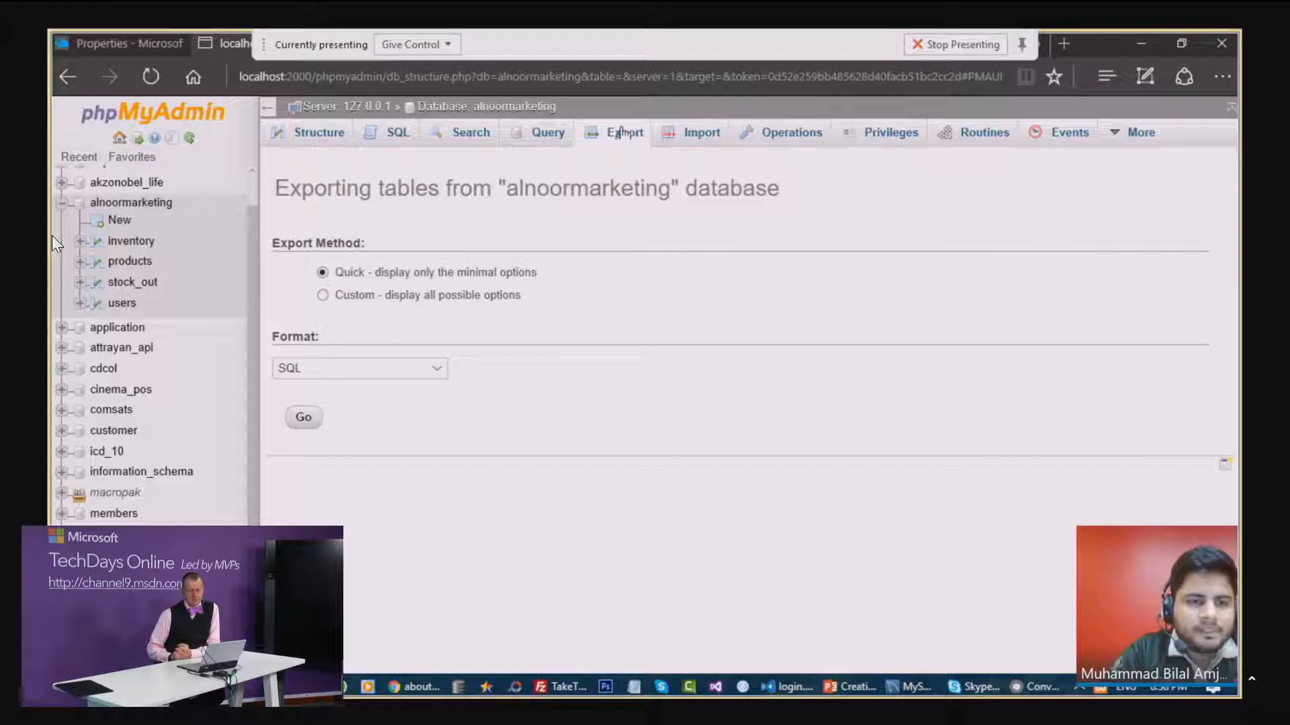
pyautogui.click(621, 133)
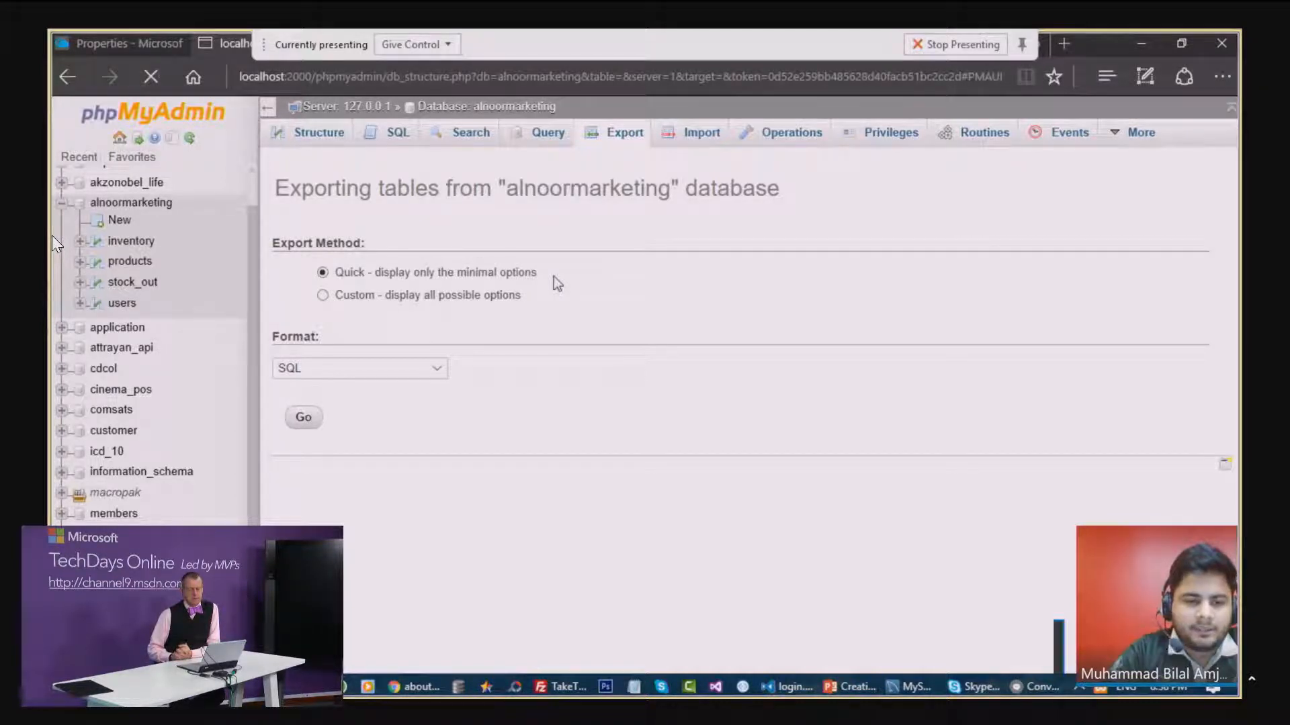
pyautogui.click(1141, 43)
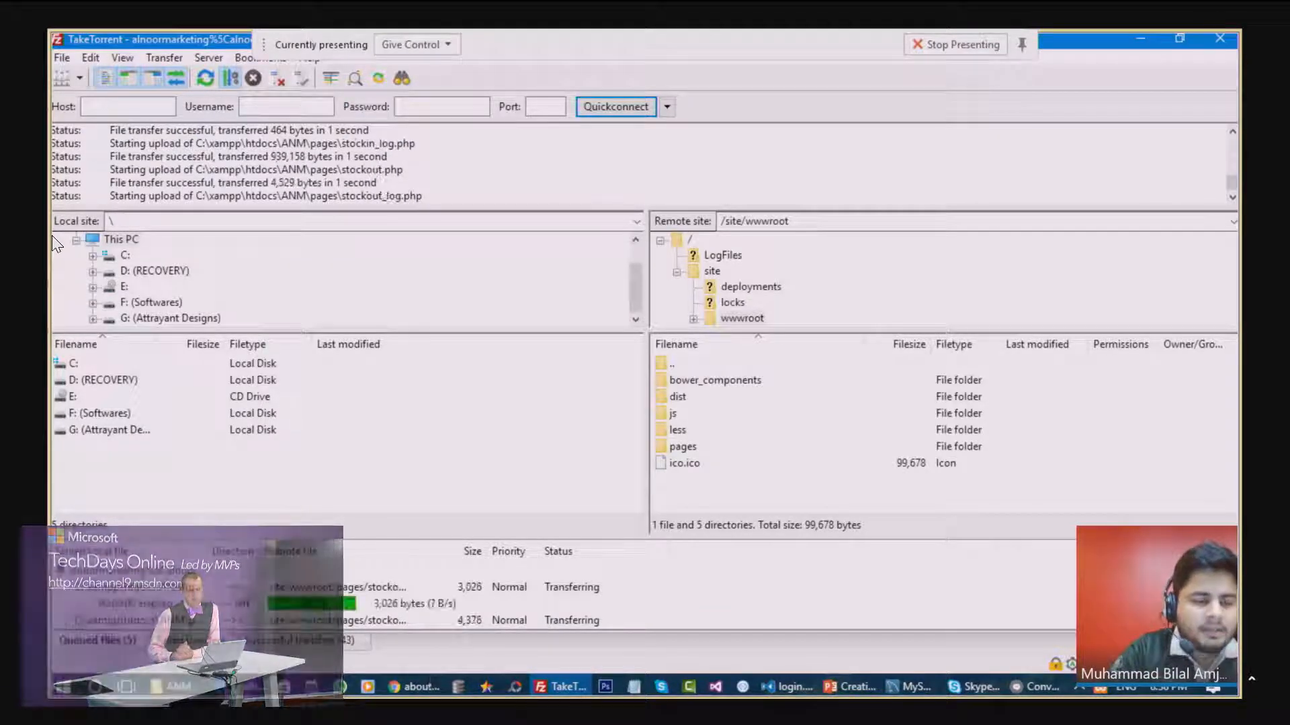
pyautogui.click(239, 686)
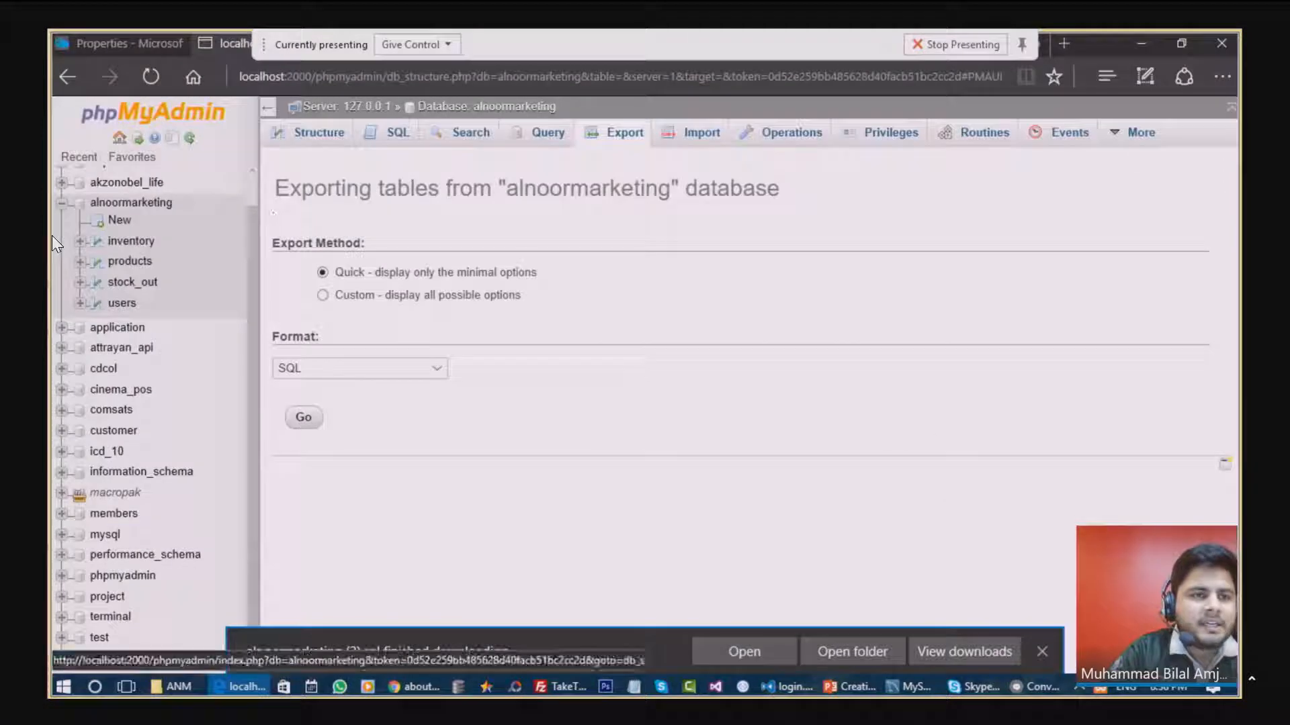
pyautogui.click(128, 45)
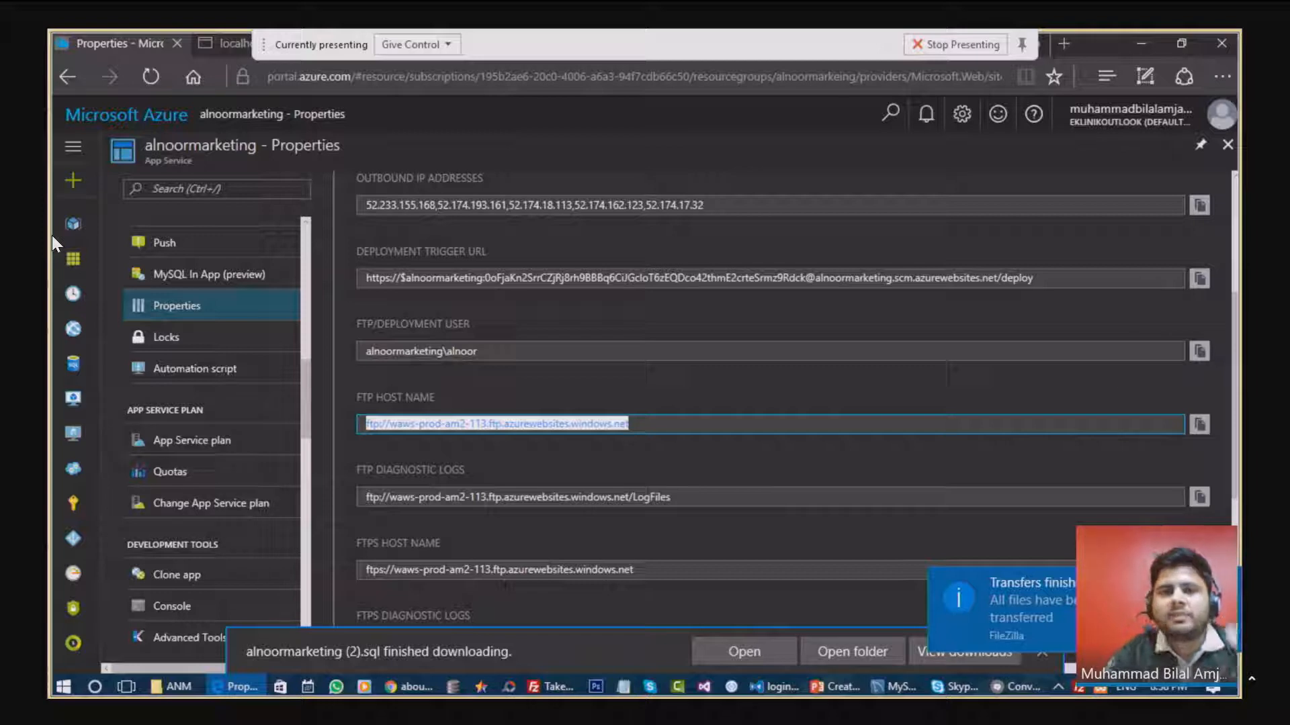
# Step: Append /pages to alnoormarketing.azurewebsites.net in Edge to load the deployed app
pyautogui.doubleClick(1123, 33)
pyautogui.click(775, 130)
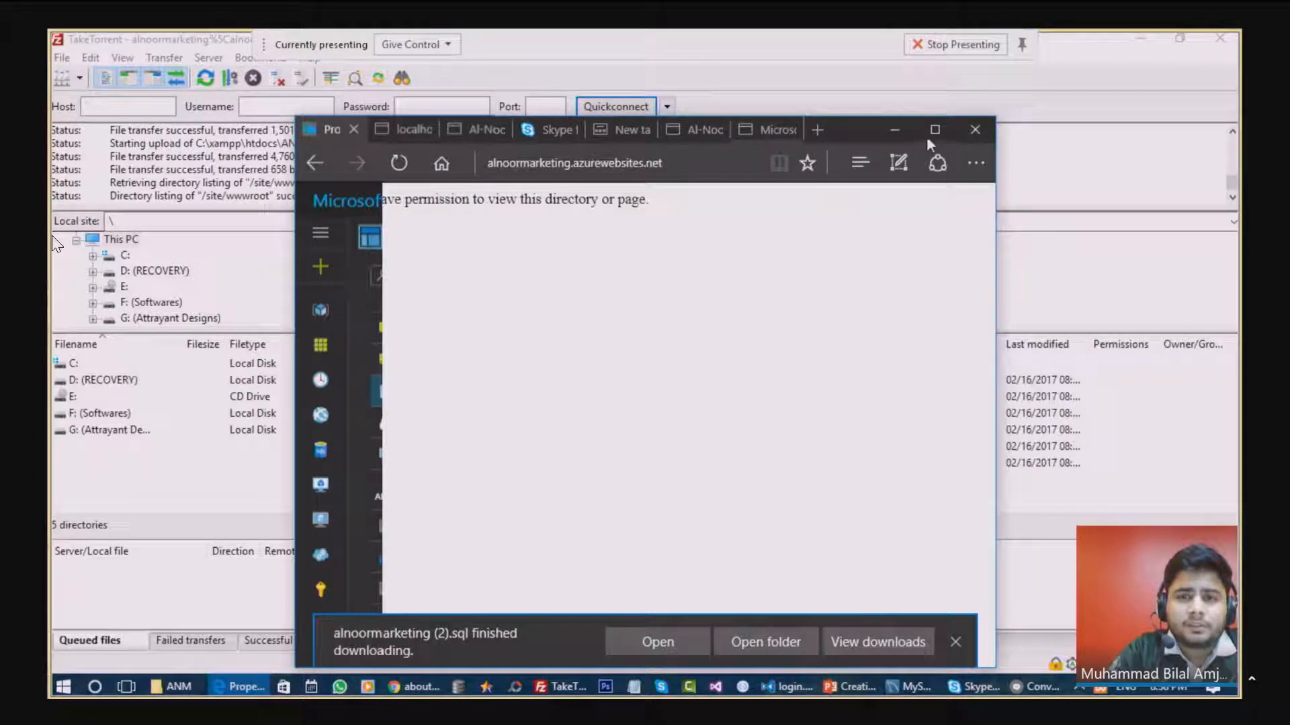
pyautogui.click(929, 134)
pyautogui.click(594, 80)
pyautogui.click(594, 79)
pyautogui.write('pages')
pyautogui.press('Return')
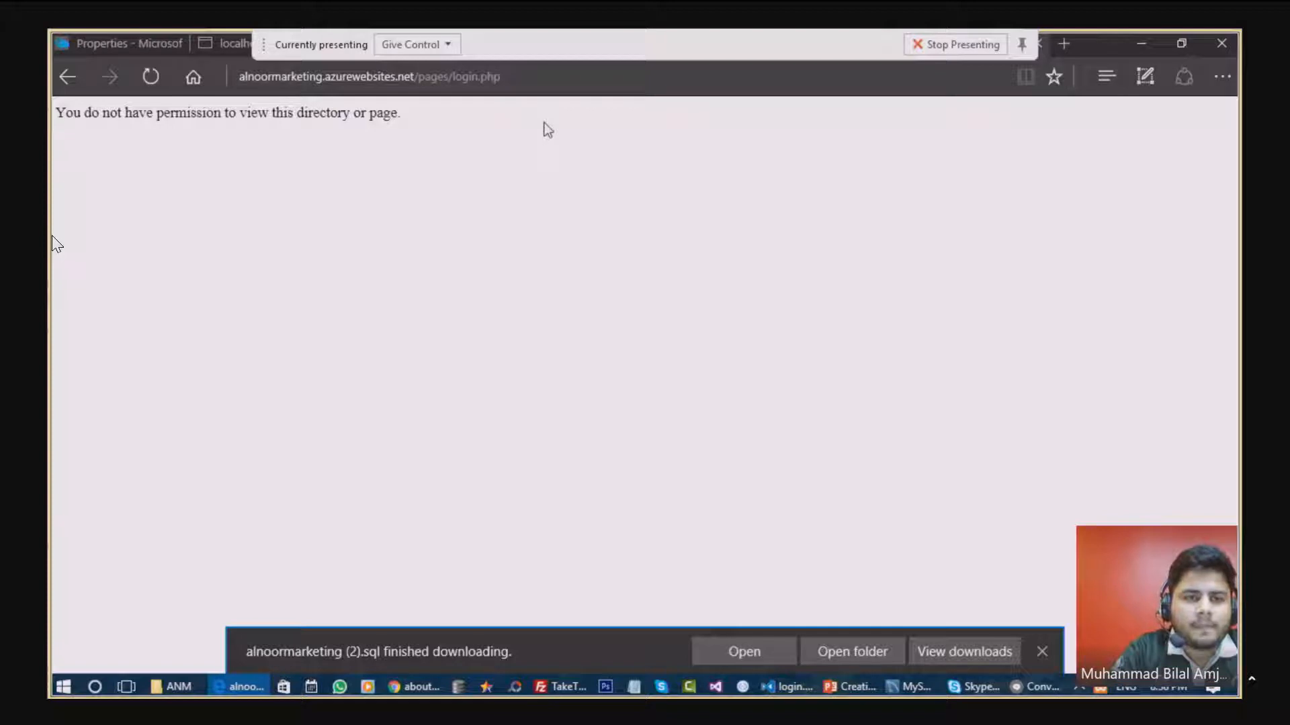
# Step: Test the empty sign-in form, then reload login.php to show the Alnoor Marketing sign-in page
pyautogui.click(716, 431)
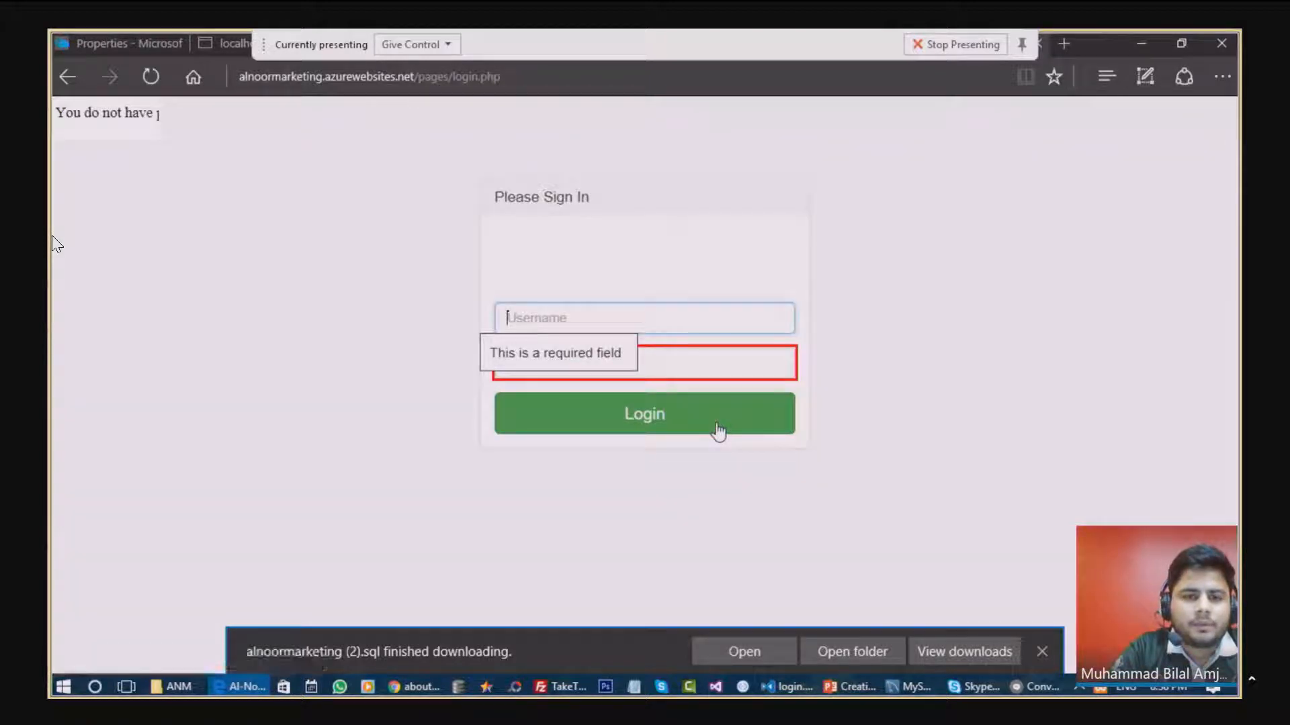
pyautogui.click(618, 264)
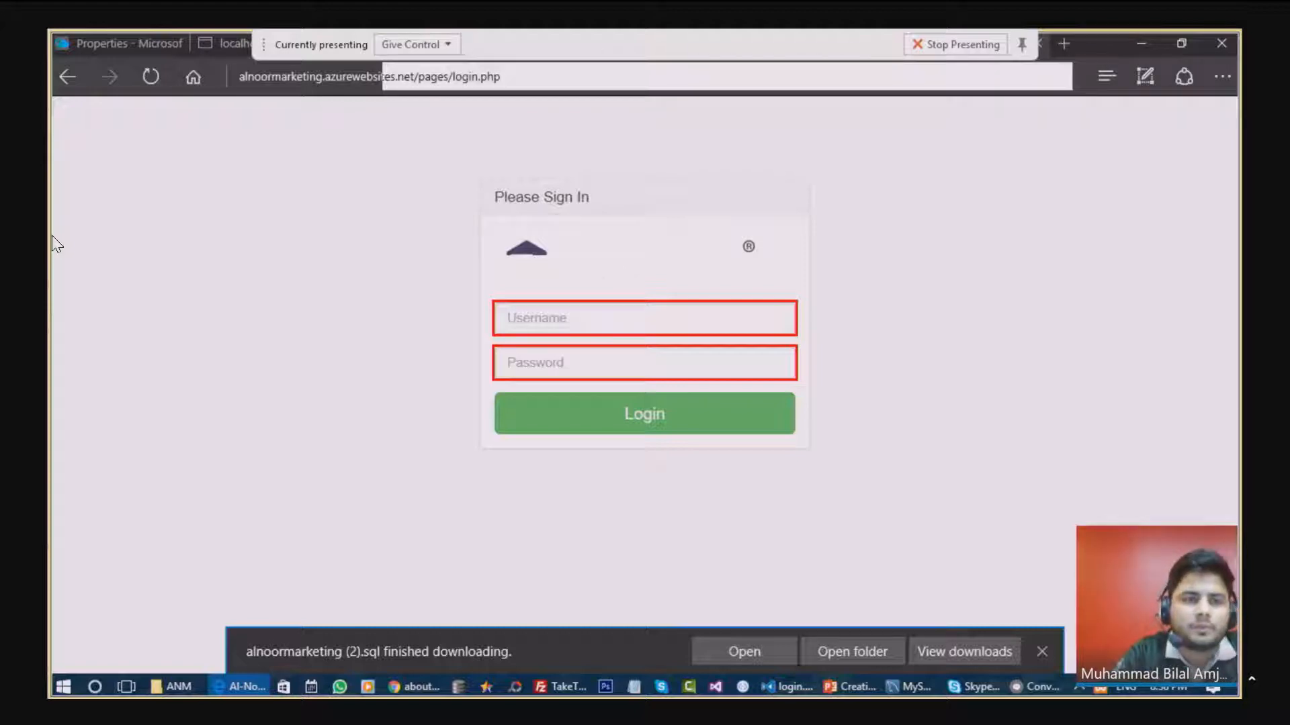
pyautogui.click(582, 77)
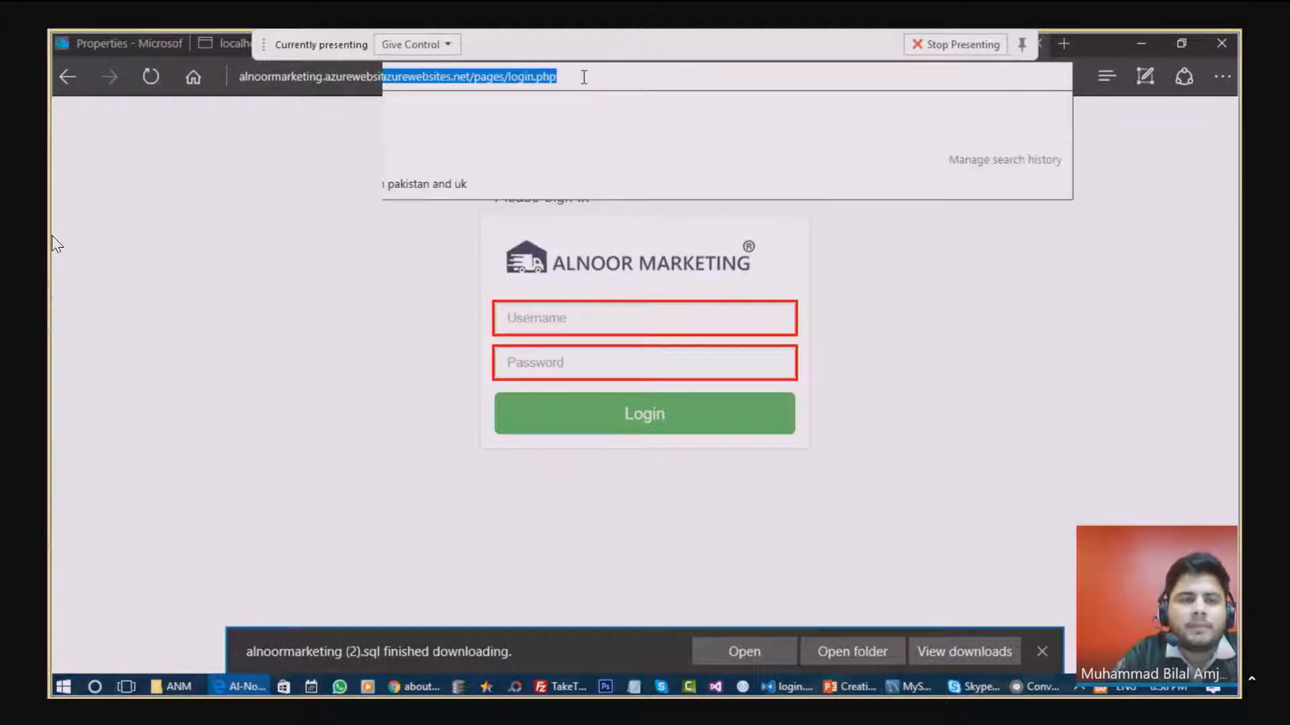
pyautogui.press('Return')
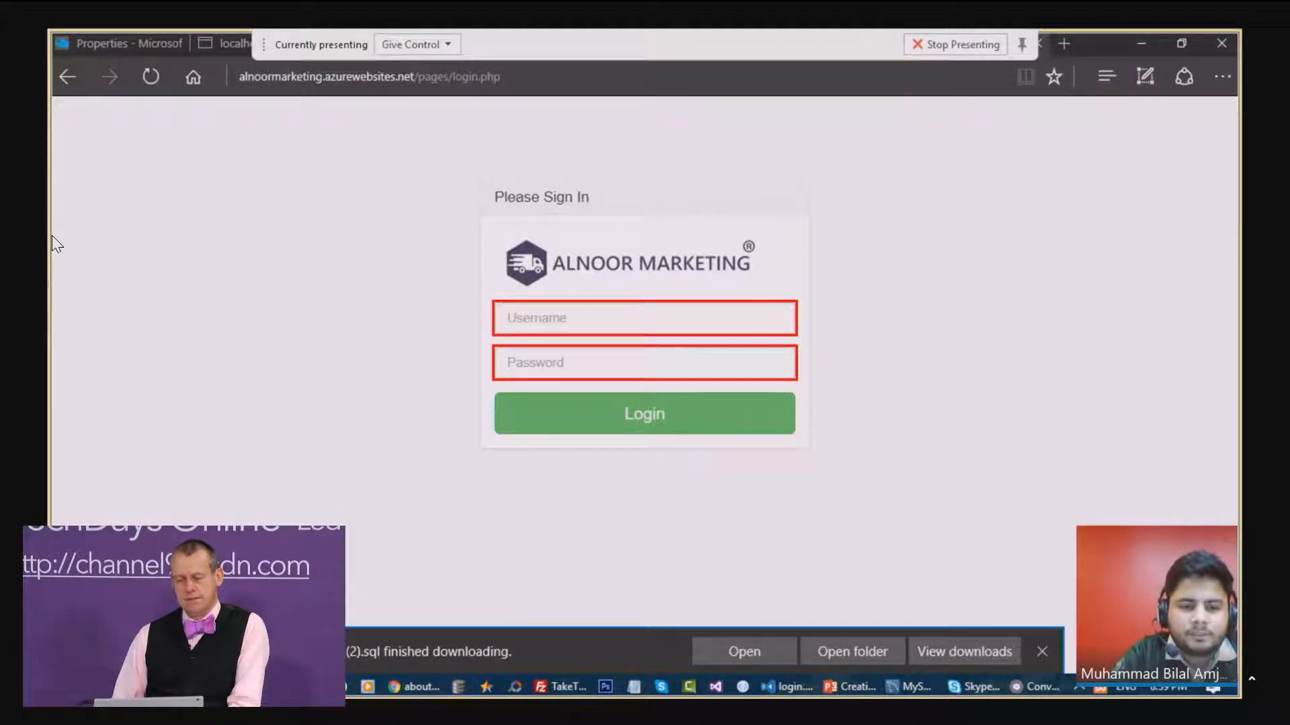
# Step: Glance at alnoormarketing (2).sql in Notepad, then set it aside for the Azure Properties page
pyautogui.click(717, 655)
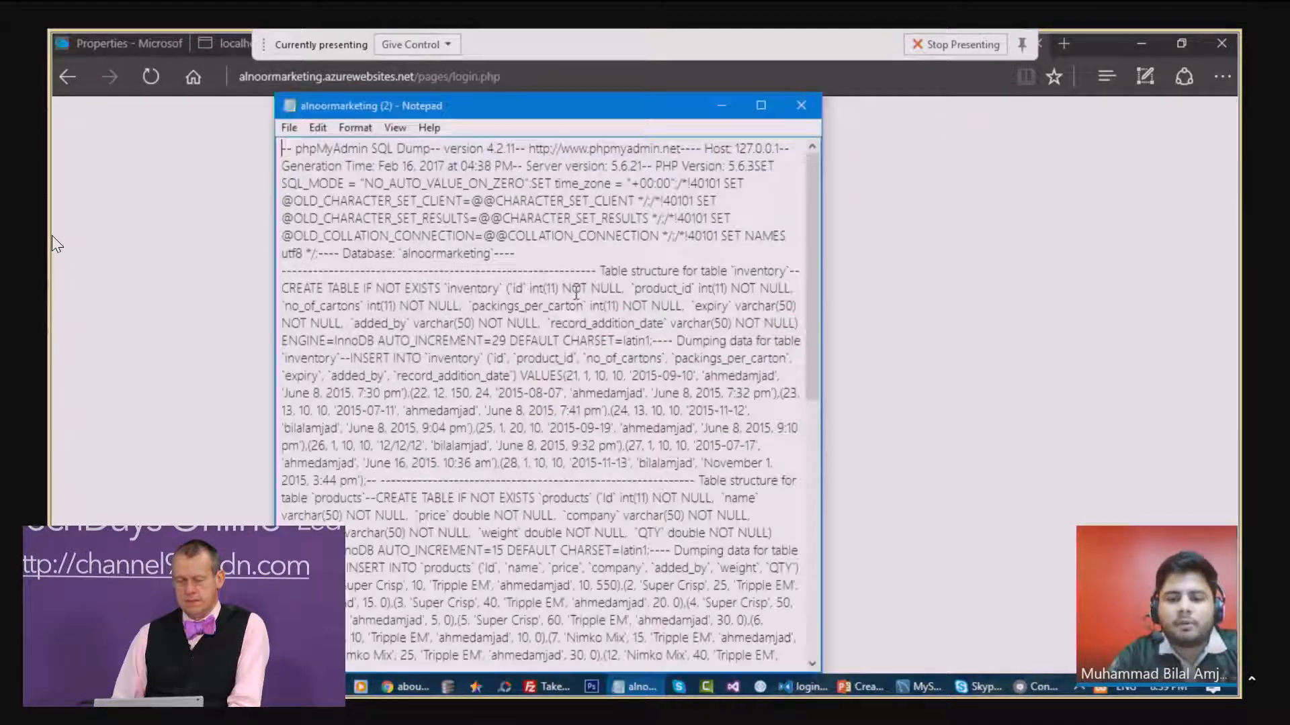
pyautogui.click(719, 109)
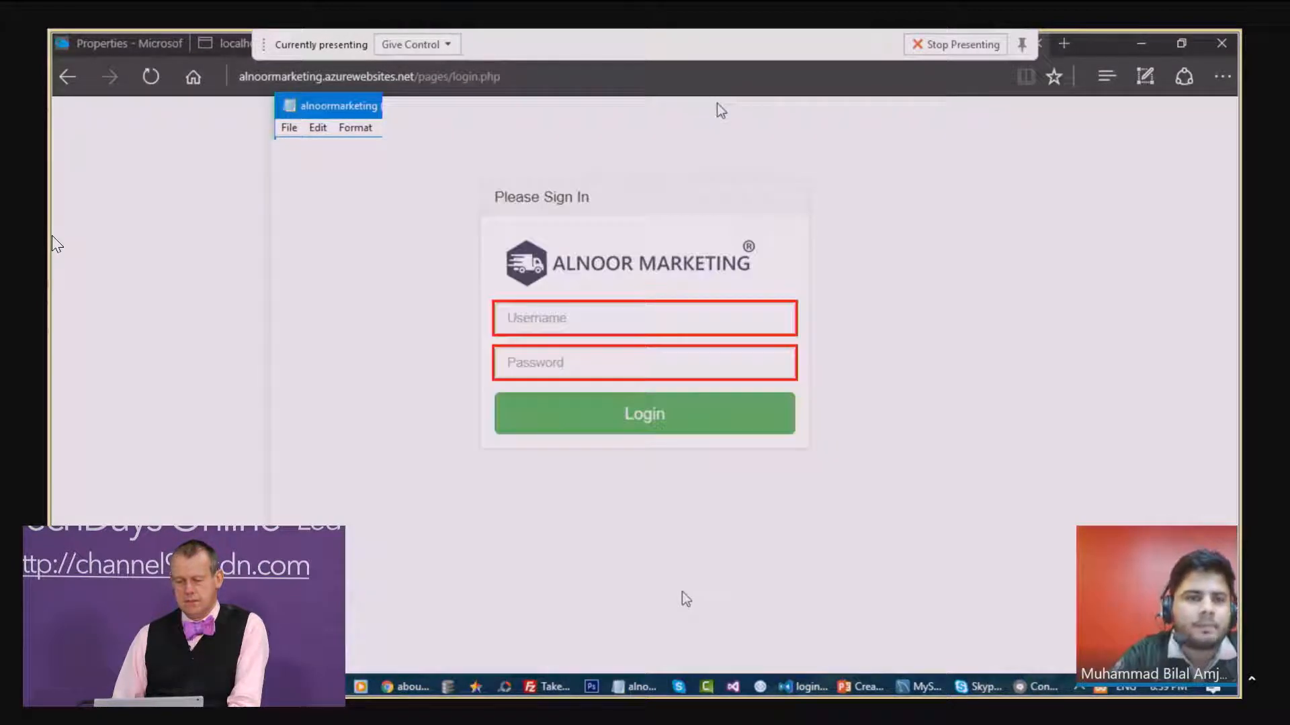
pyautogui.click(135, 51)
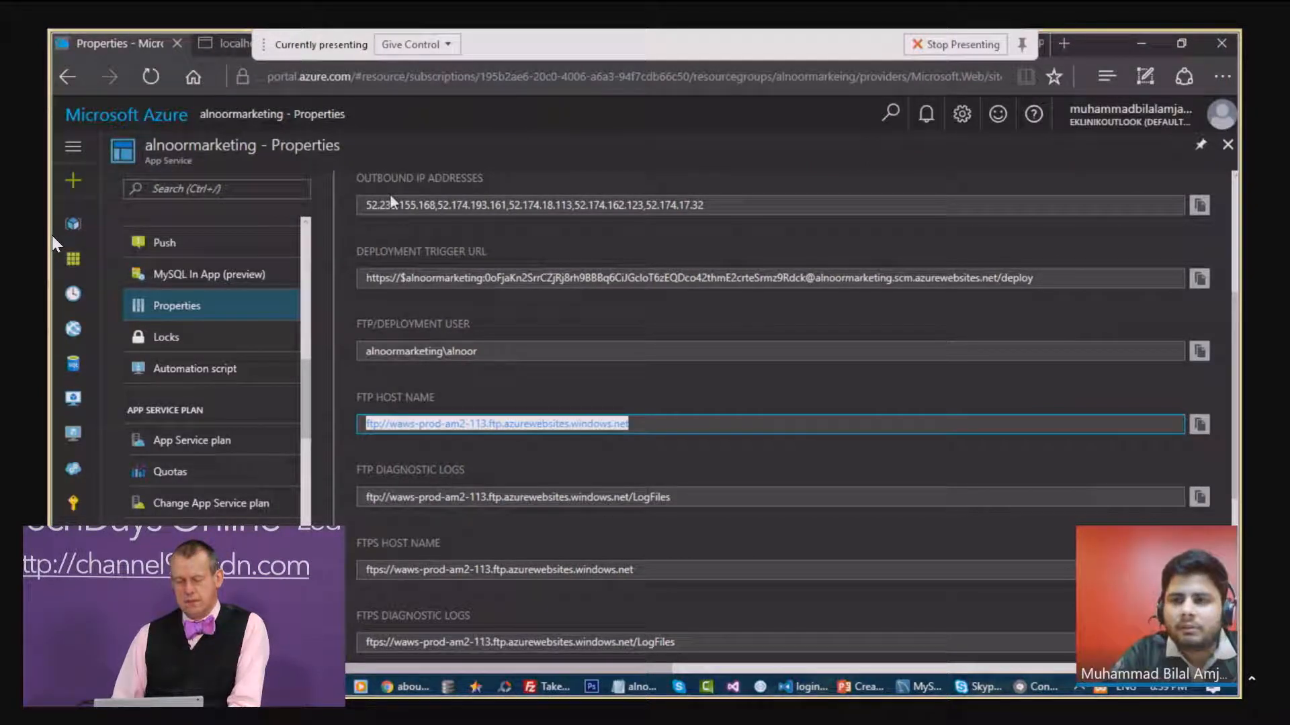
# Step: Search the marketplace for mysql and start creating a MySQL Database by ClearDB
pyautogui.click(1227, 145)
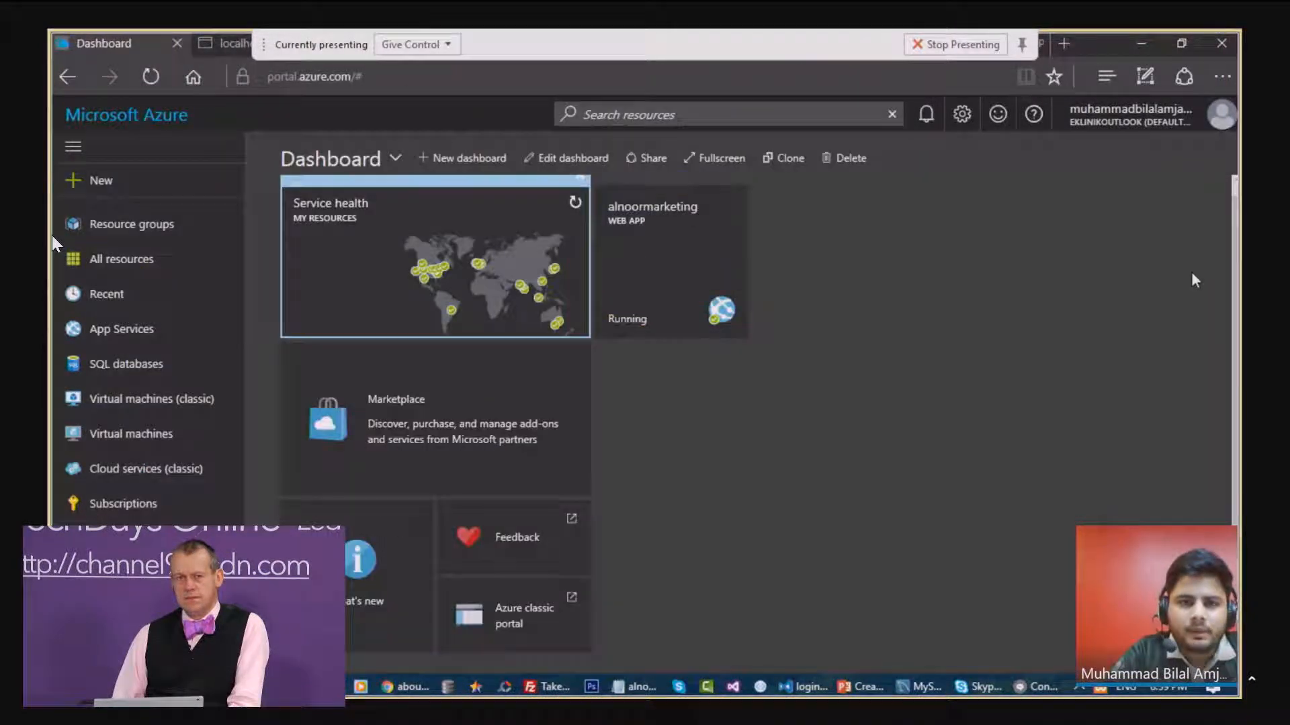
pyautogui.click(99, 182)
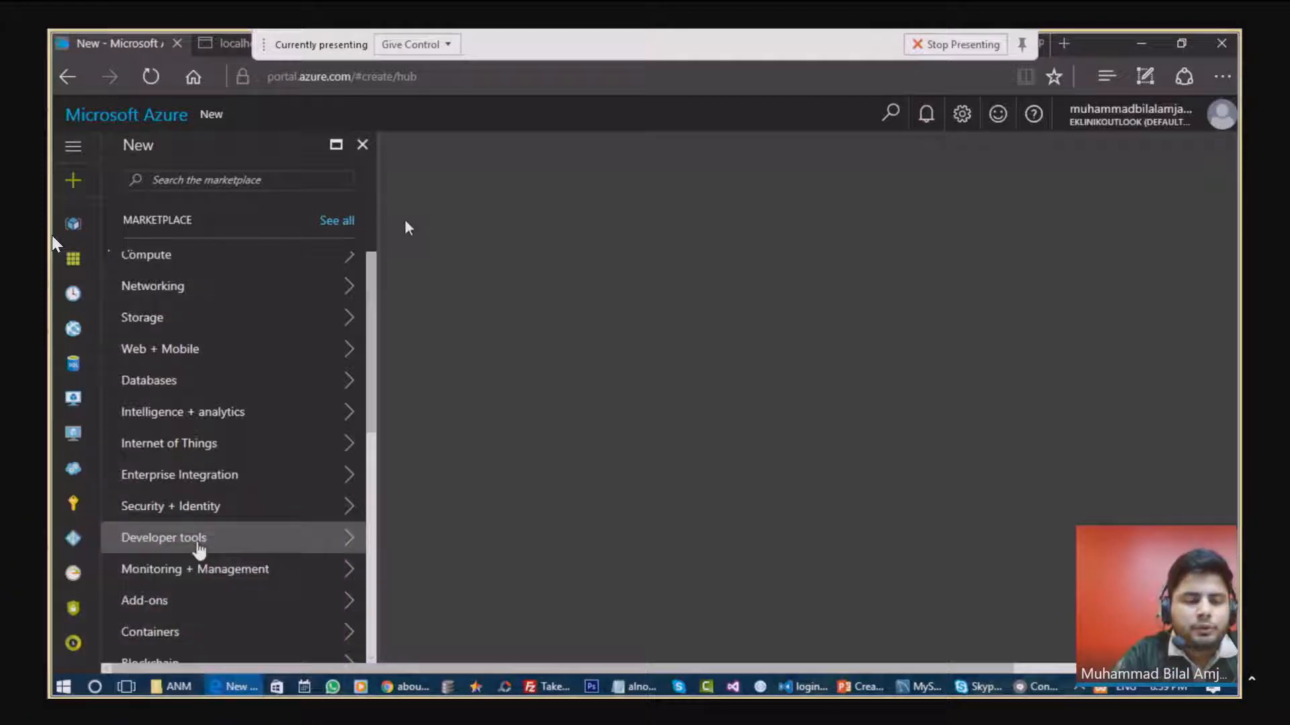
pyautogui.scroll(-4, 199, 549)
pyautogui.scroll(4, 196, 546)
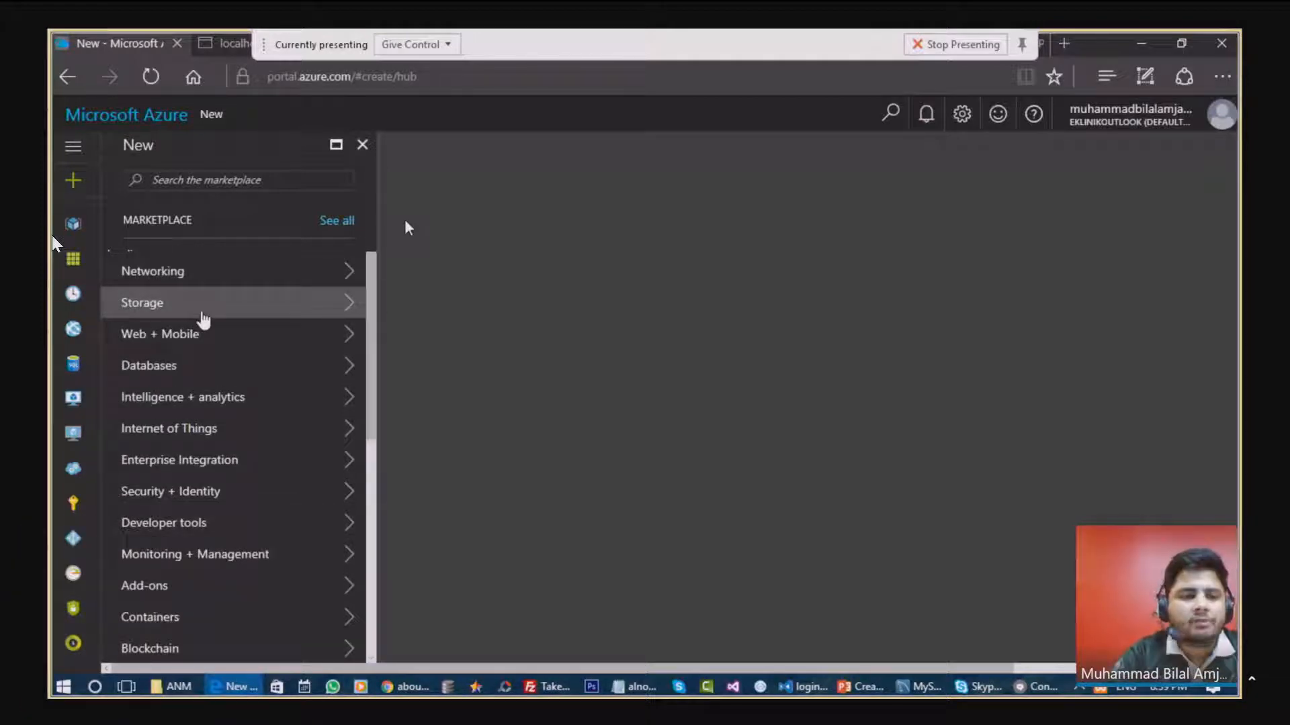
pyautogui.scroll(-2, 203, 320)
pyautogui.scroll(3, 204, 320)
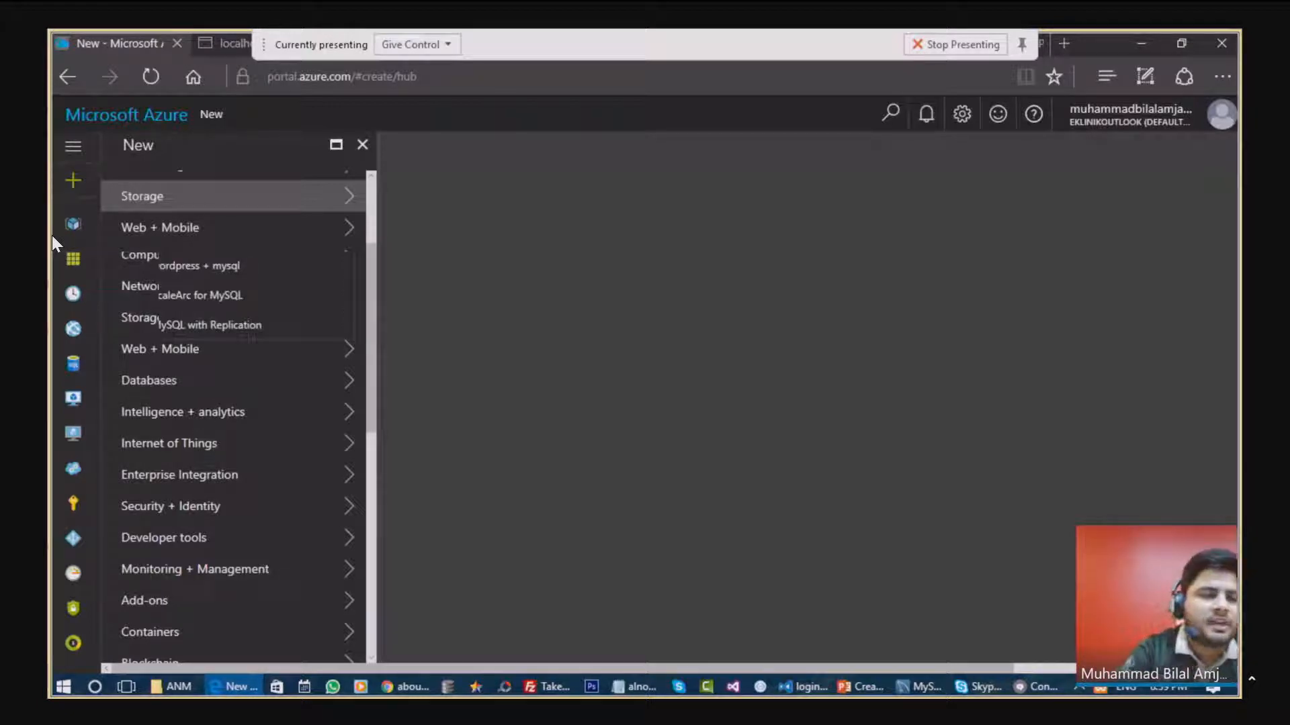
pyautogui.press('Return')
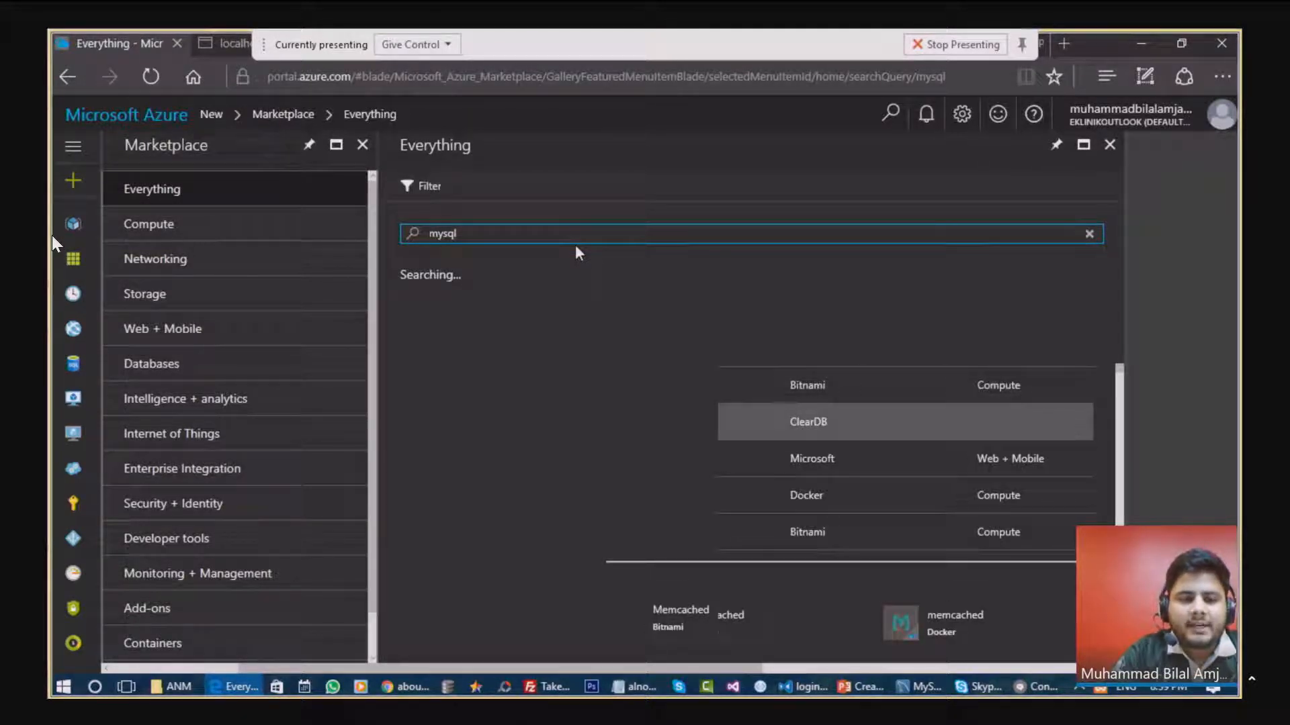
pyautogui.click(567, 434)
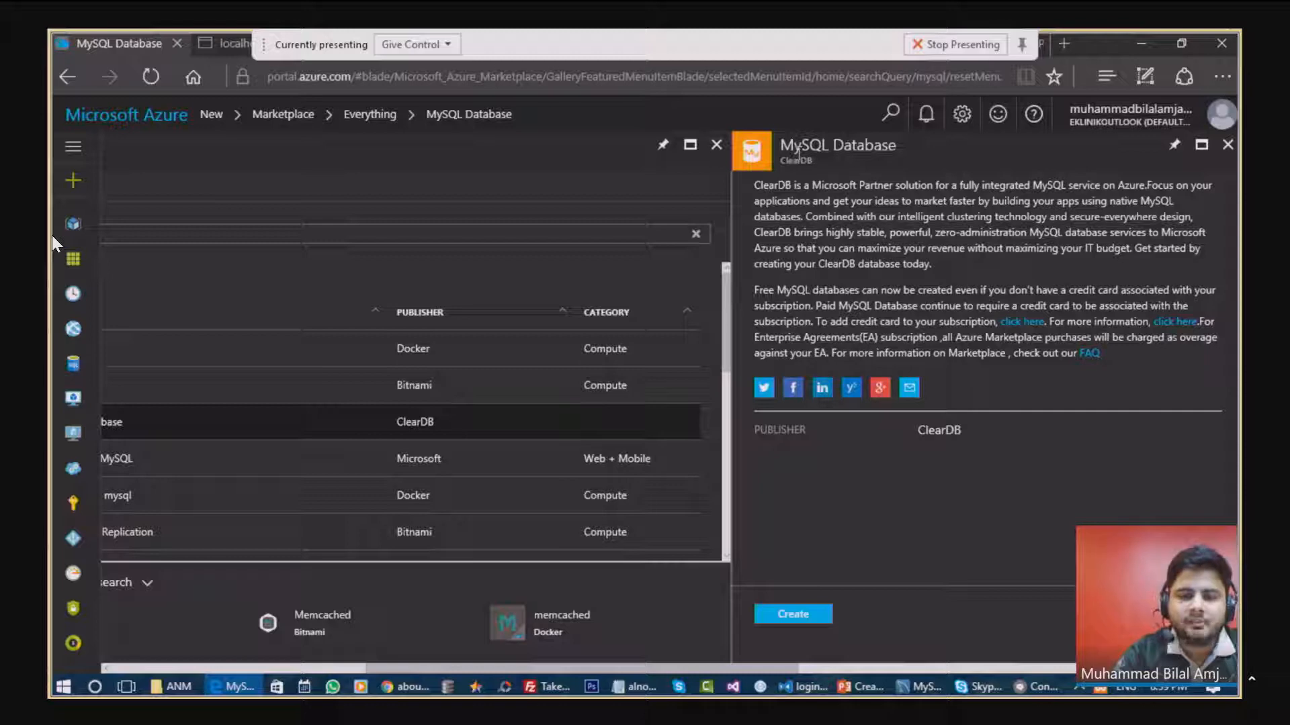
pyautogui.click(799, 615)
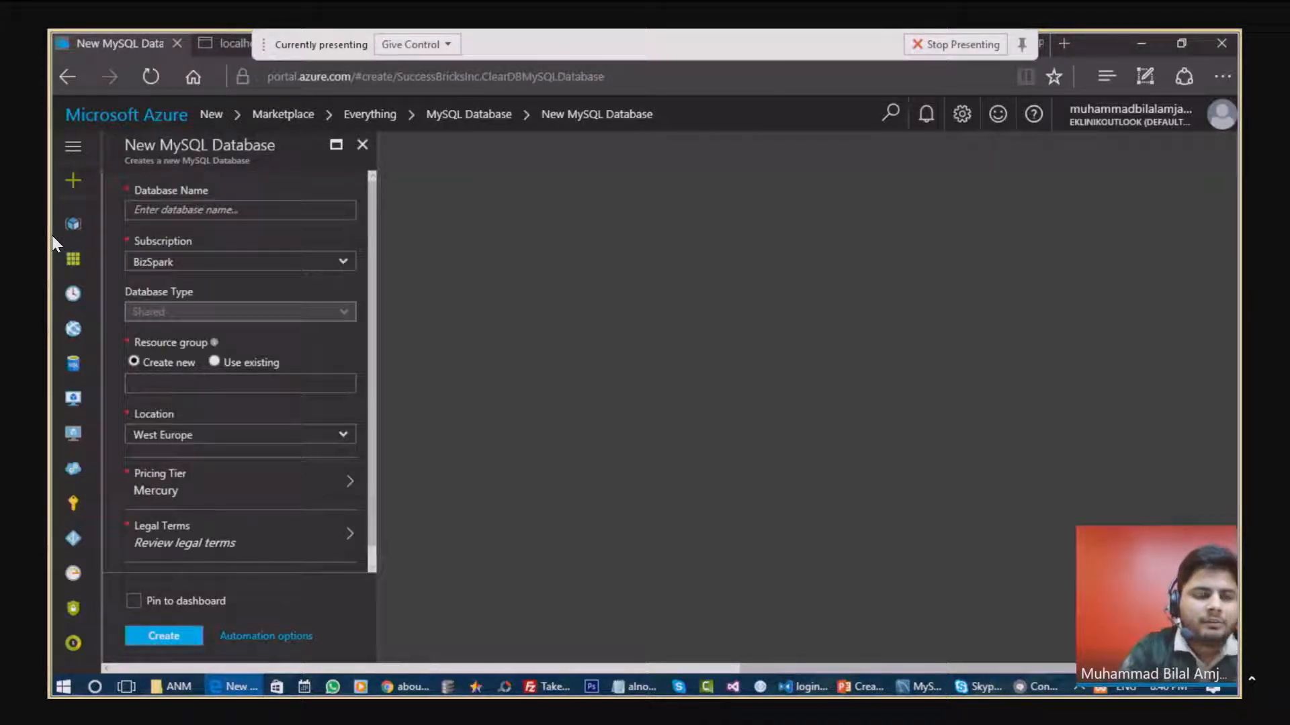
# Step: Name the database alnoormarketing in existing resource group alnoormarkeing and view the pricing tiers
pyautogui.write('a')
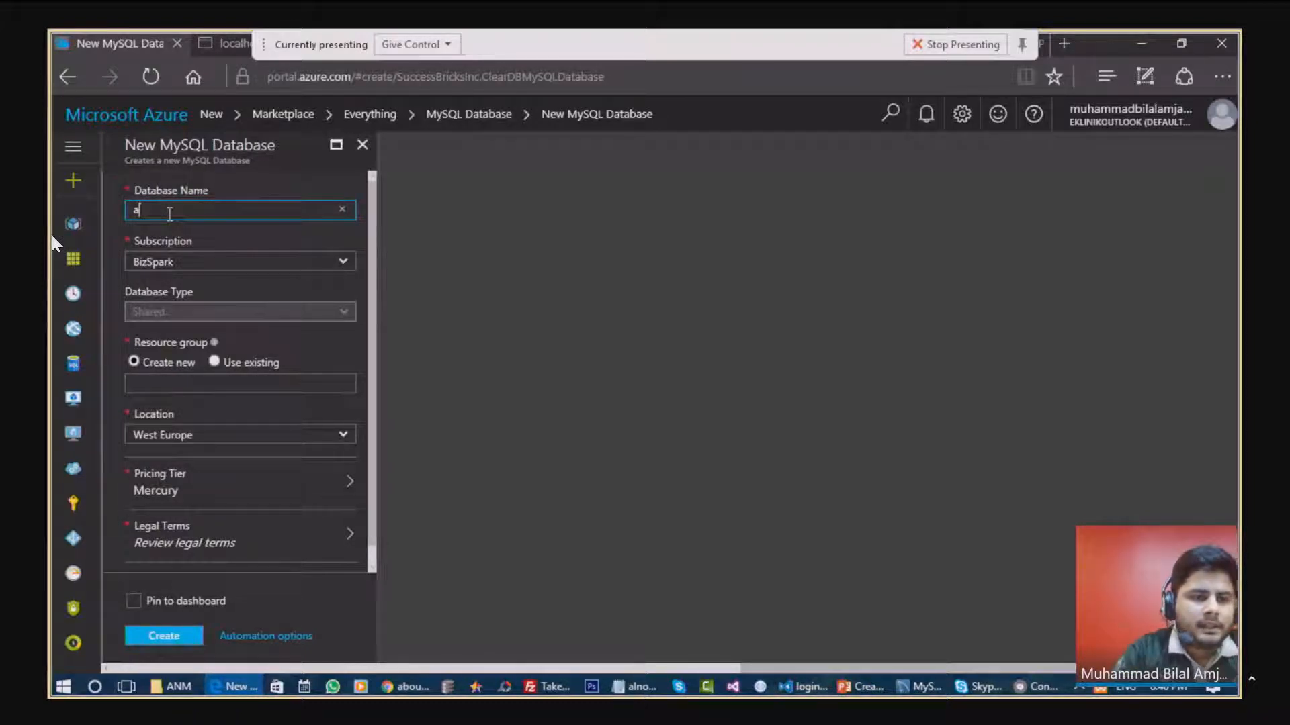
pyautogui.write('lnoormarketing')
pyautogui.click(215, 362)
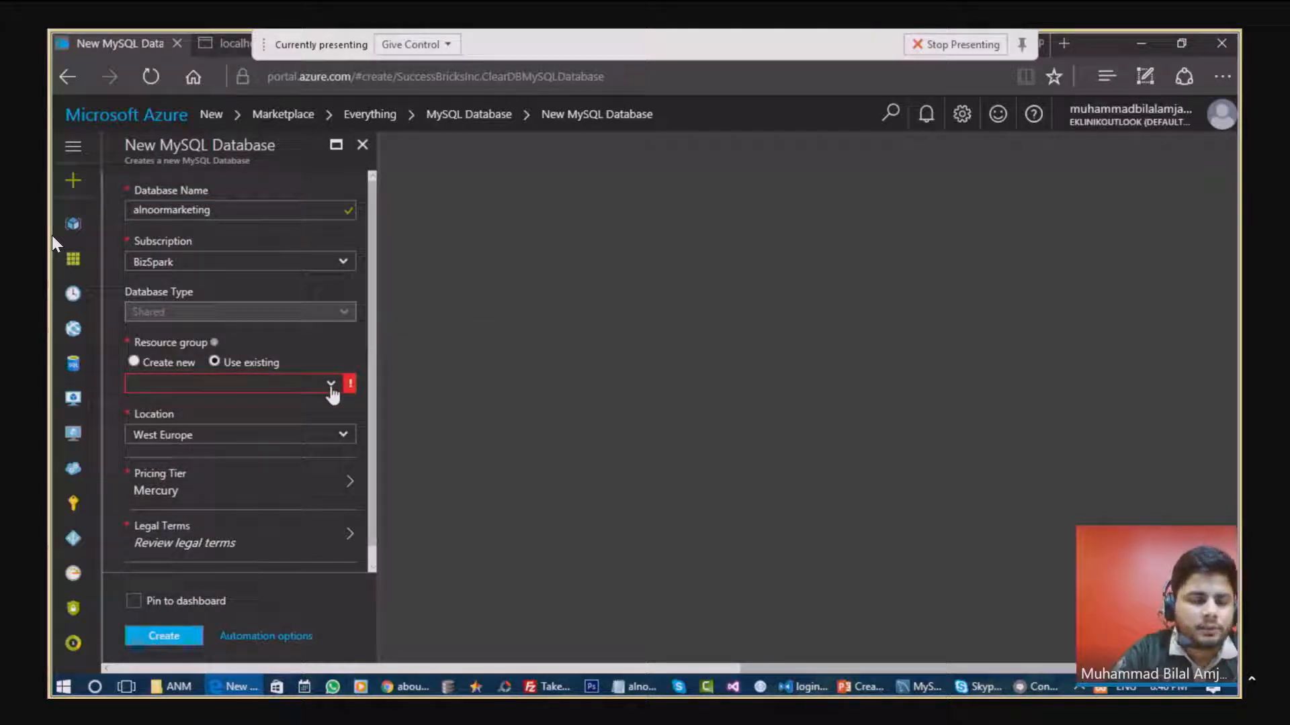
pyautogui.click(331, 386)
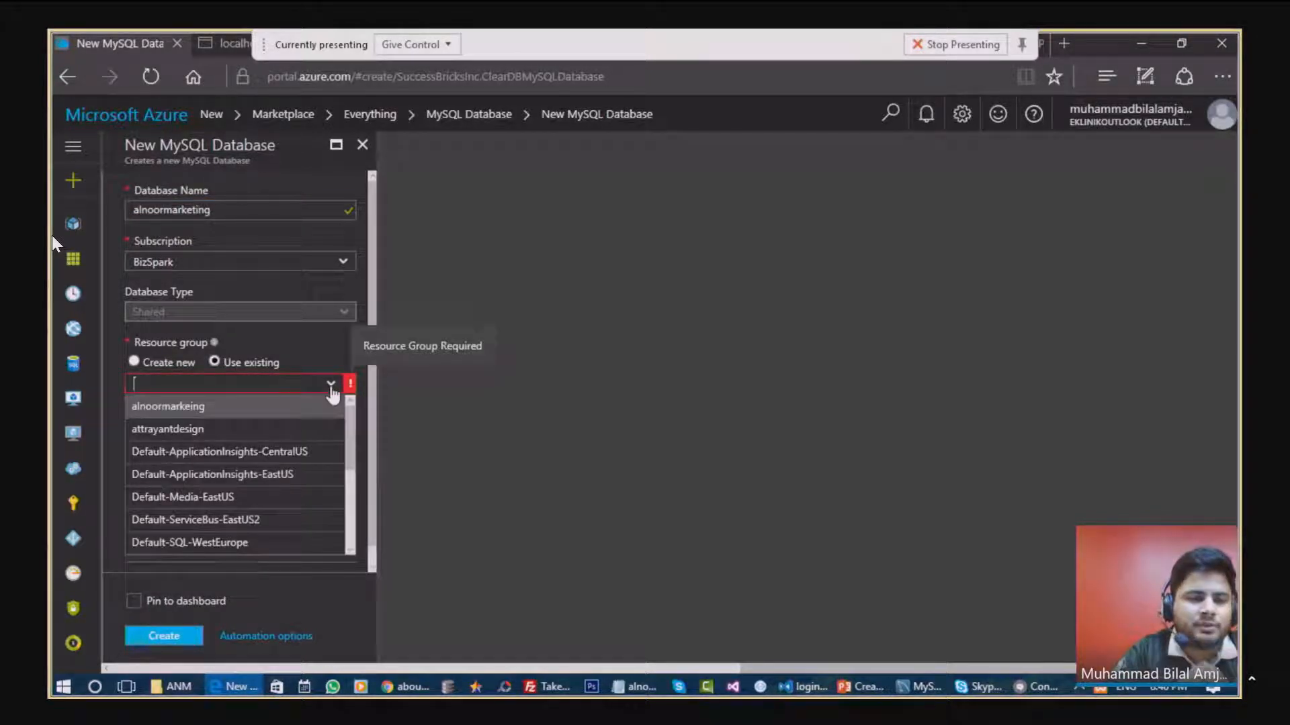
pyautogui.click(203, 407)
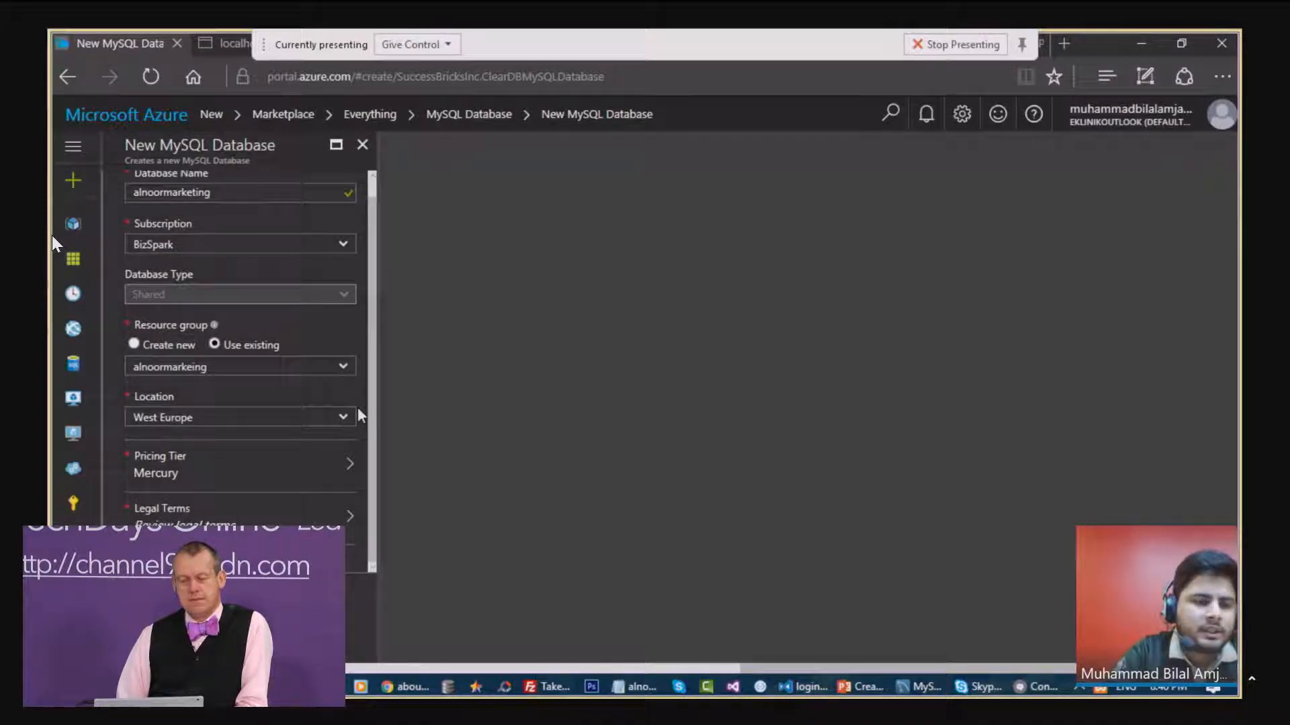
pyautogui.click(191, 479)
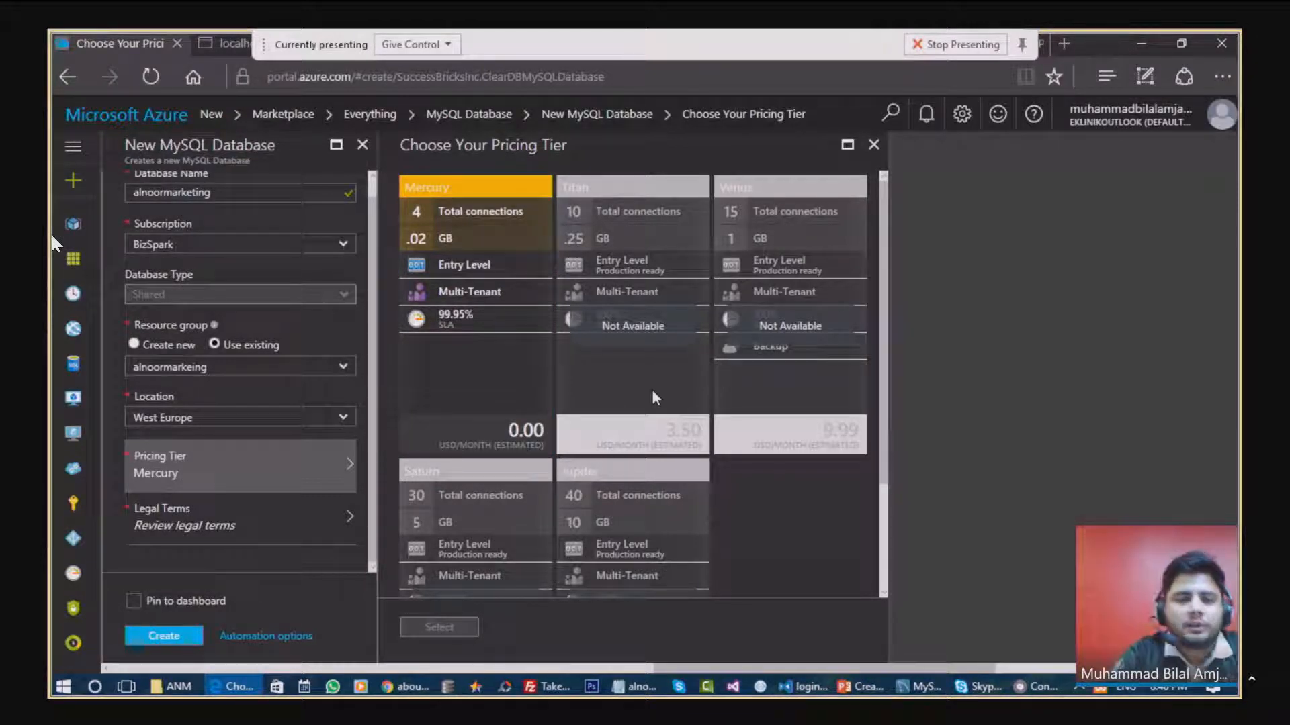
# Step: Keep the free Mercury tier, purchase under the legal terms, and create the ClearDB MySQL database
pyautogui.click(873, 144)
pyautogui.click(235, 537)
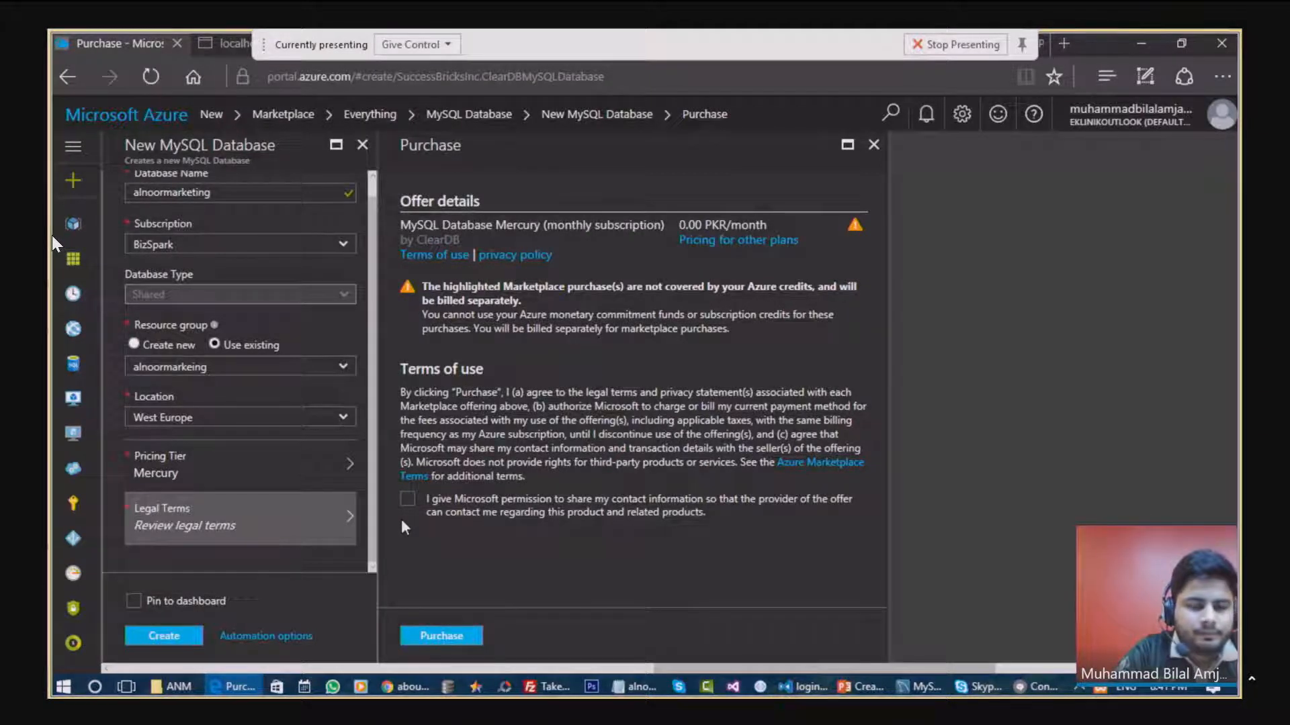
pyautogui.click(442, 636)
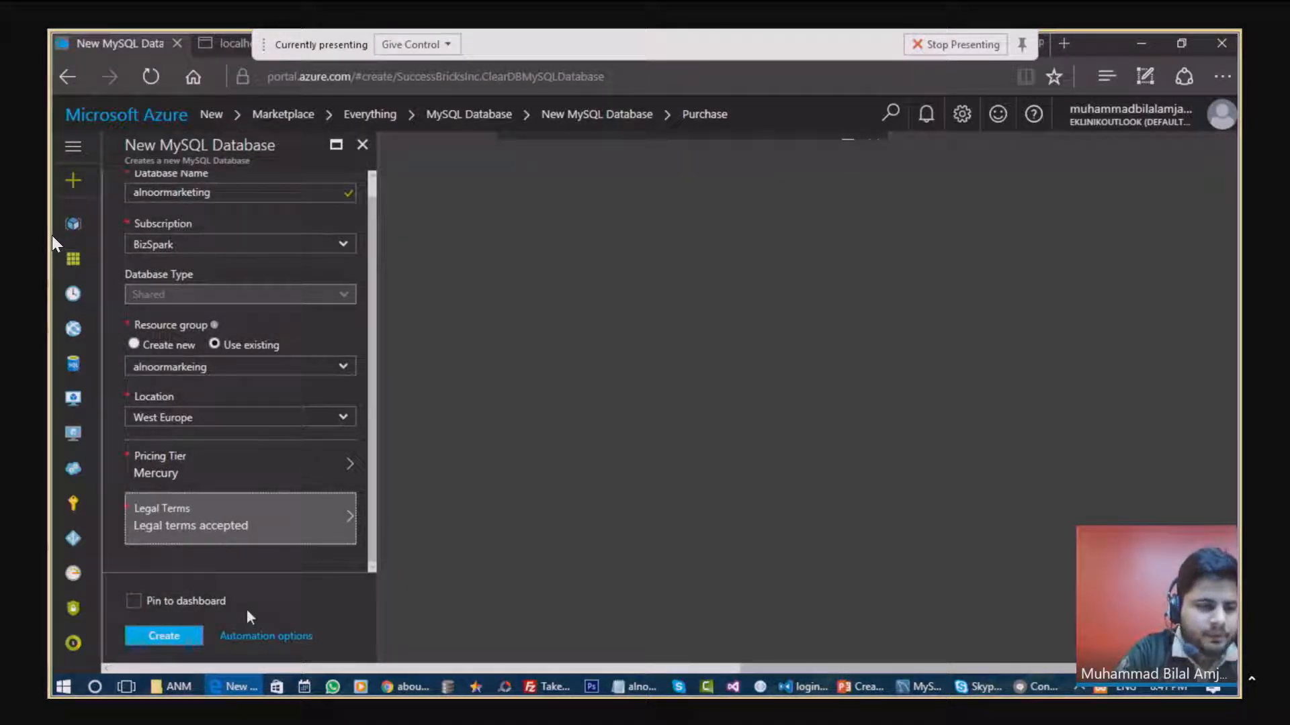
pyautogui.click(159, 638)
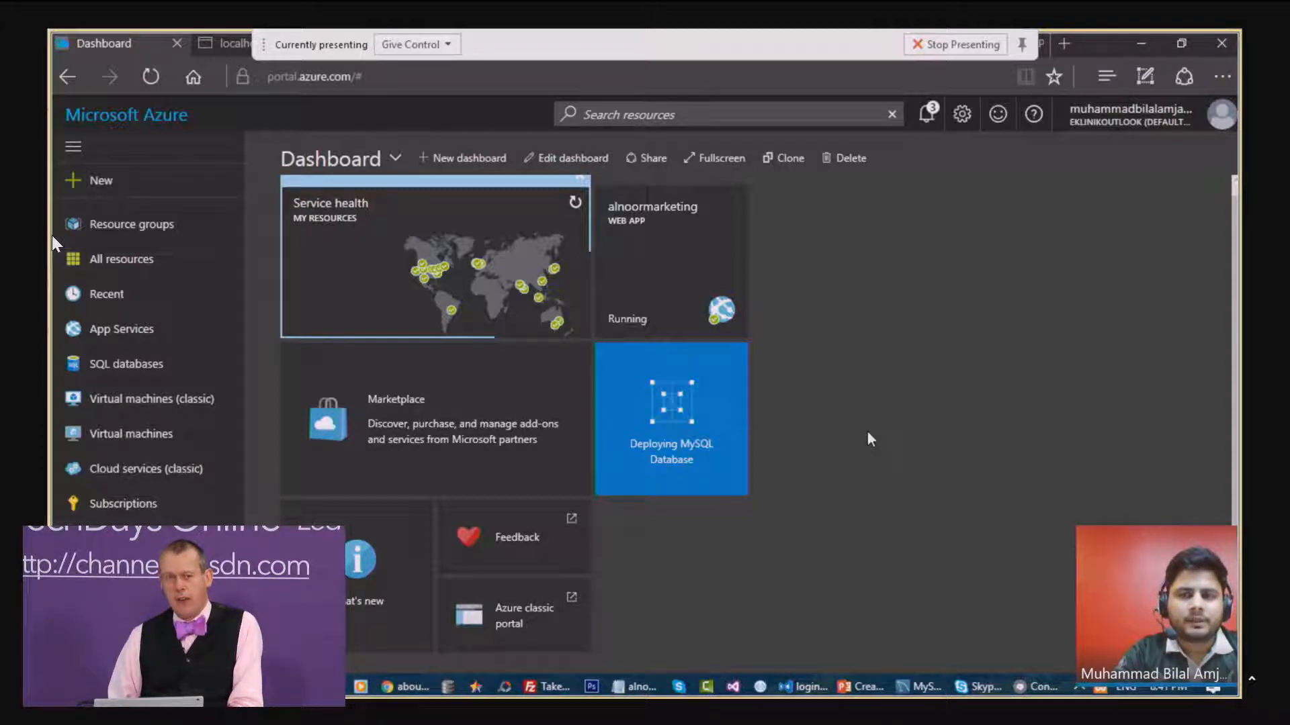
# Step: Open the deployed alnoormarketing MySQL database and dismiss the deployment-succeeded notification
pyautogui.click(1021, 44)
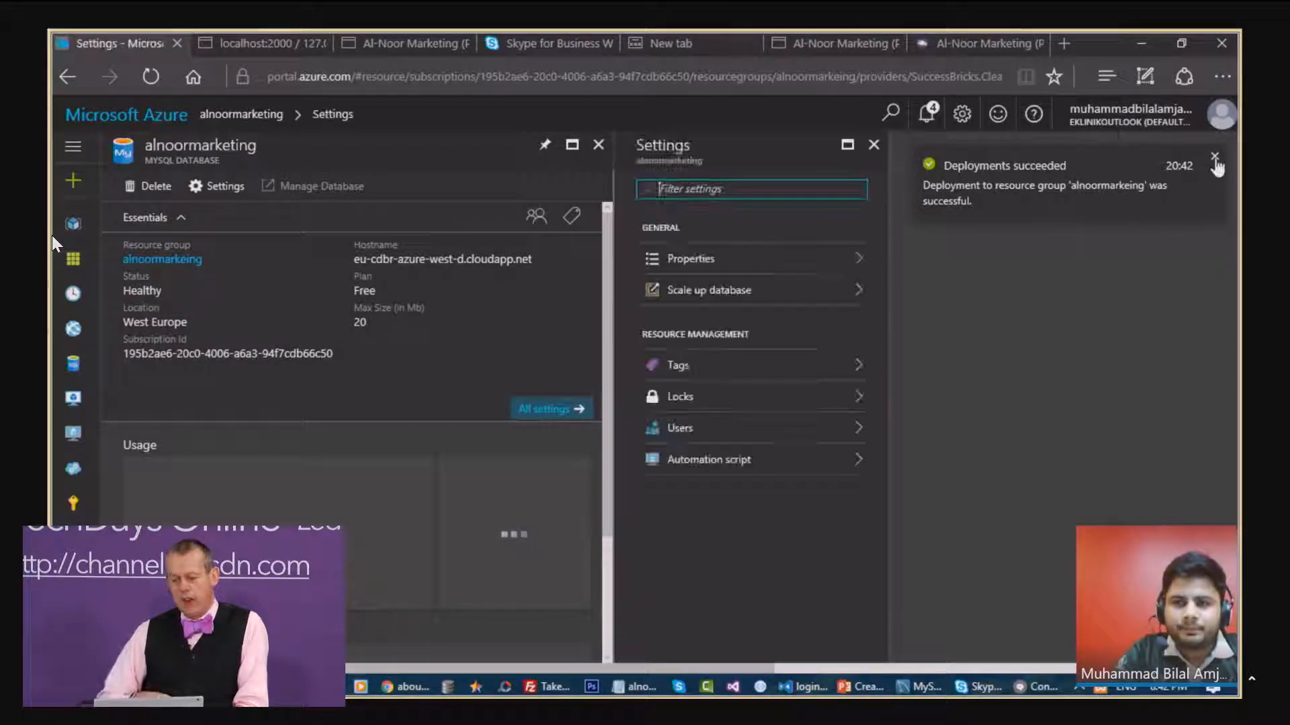
pyautogui.click(1214, 157)
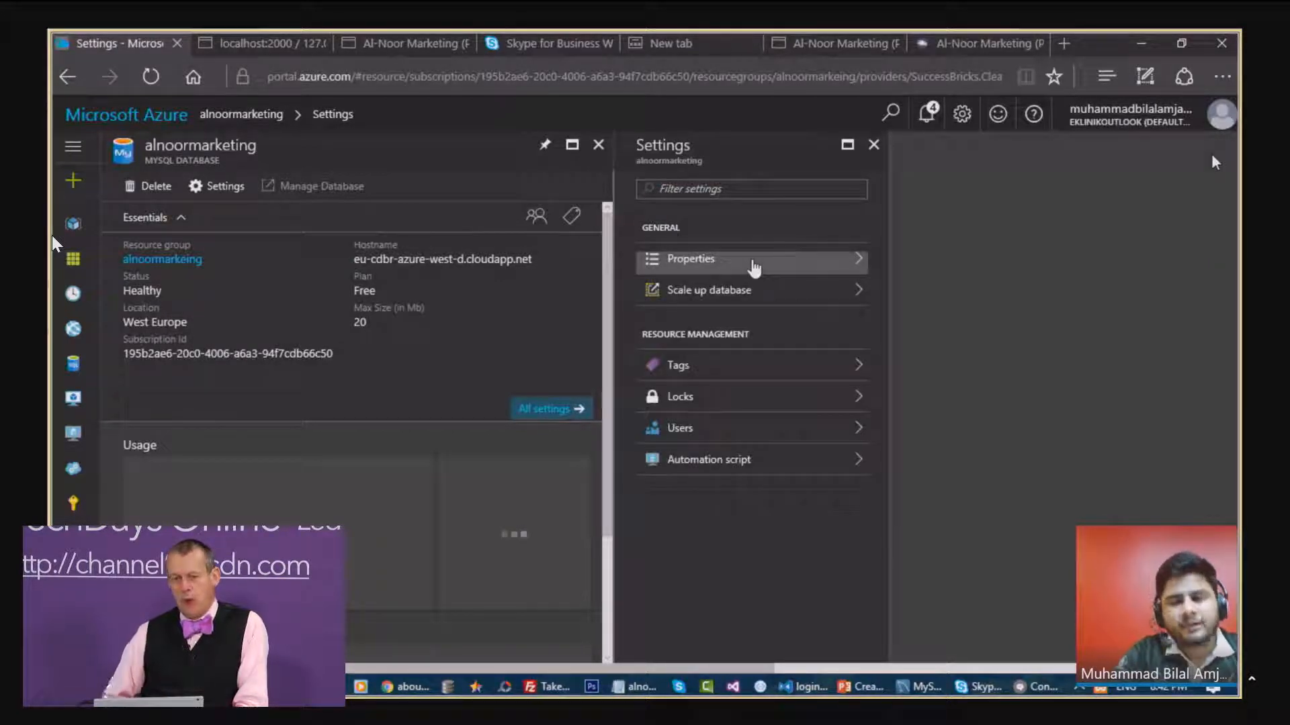
# Step: Show the database Properties: hostname eu-cdbr-azure-west-d.cloudapp.net, port 3306, username and password
pyautogui.click(755, 267)
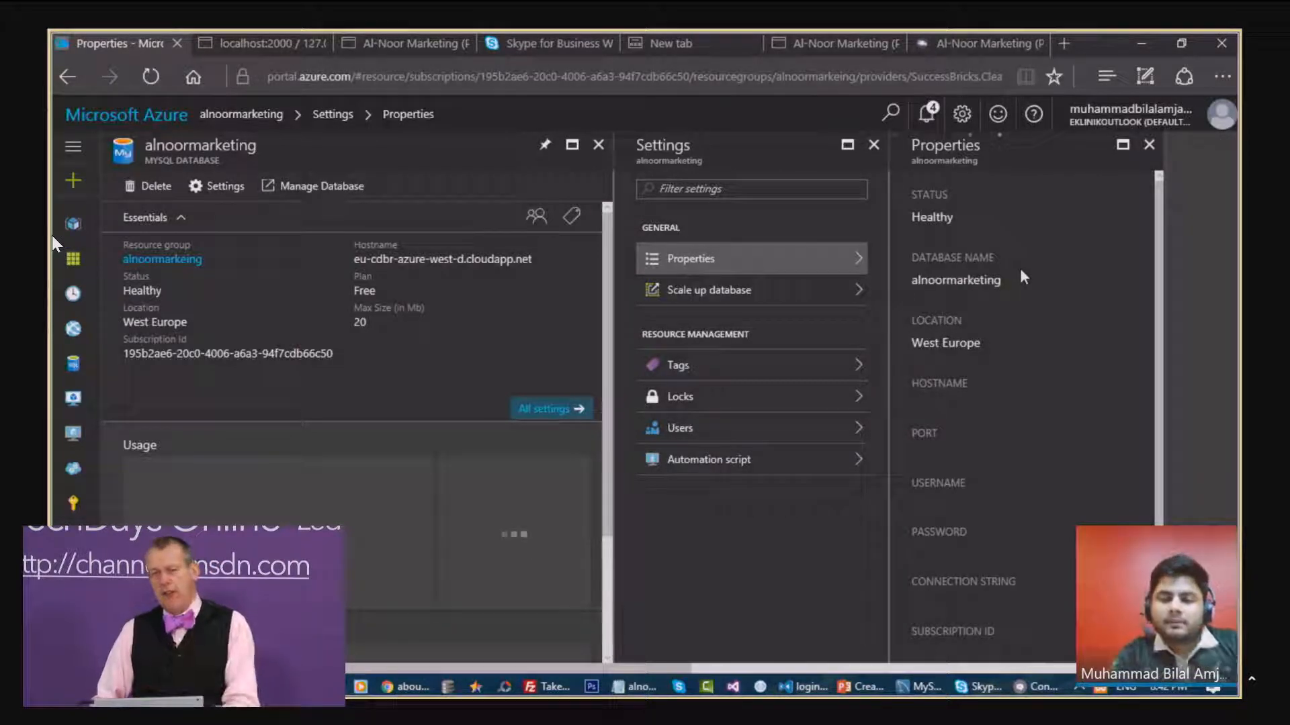
pyautogui.scroll(-1, 1060, 345)
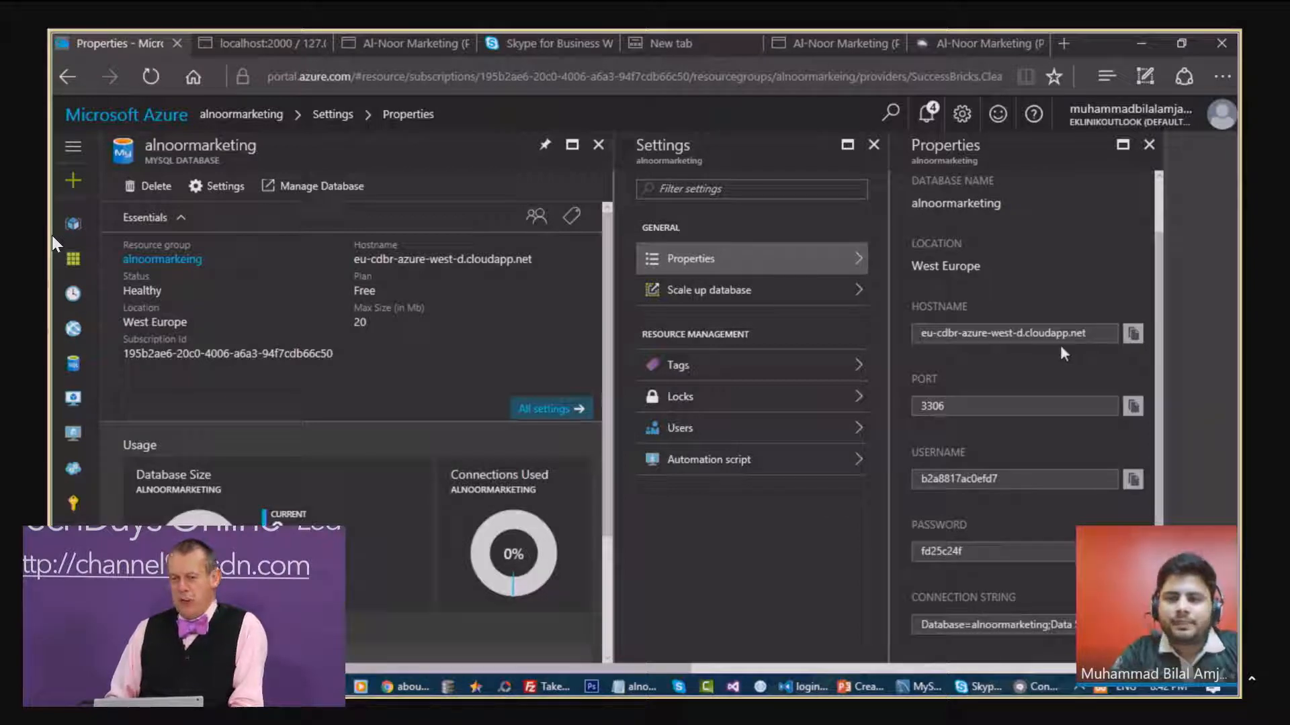
pyautogui.scroll(-1, 1060, 345)
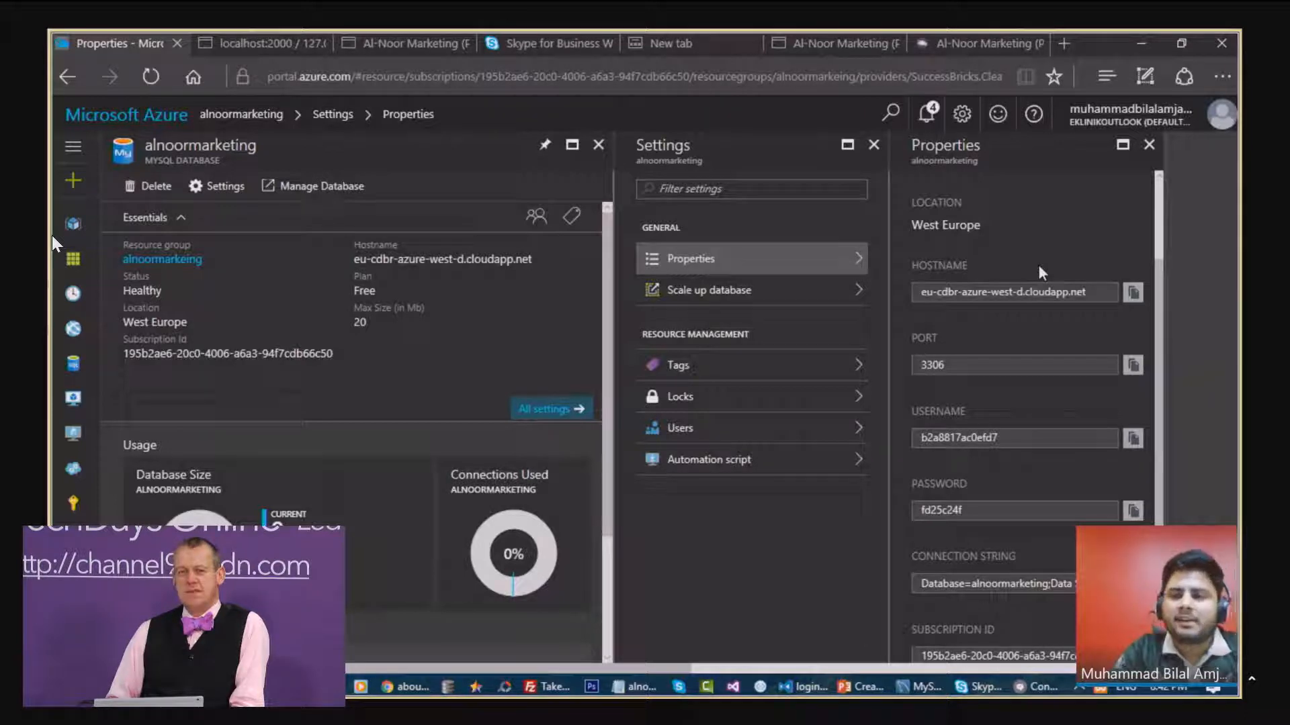
pyautogui.scroll(1, 1039, 265)
pyautogui.doubleClick(949, 359)
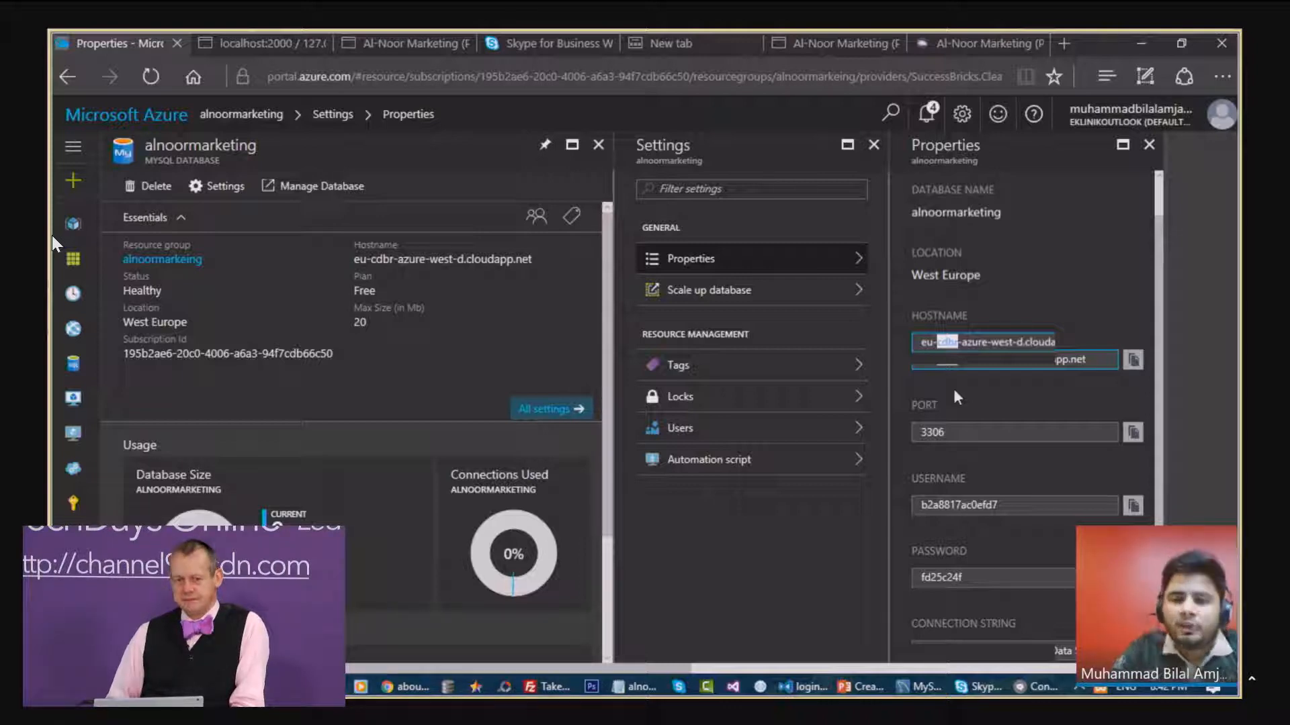
pyautogui.scroll(-1, 958, 398)
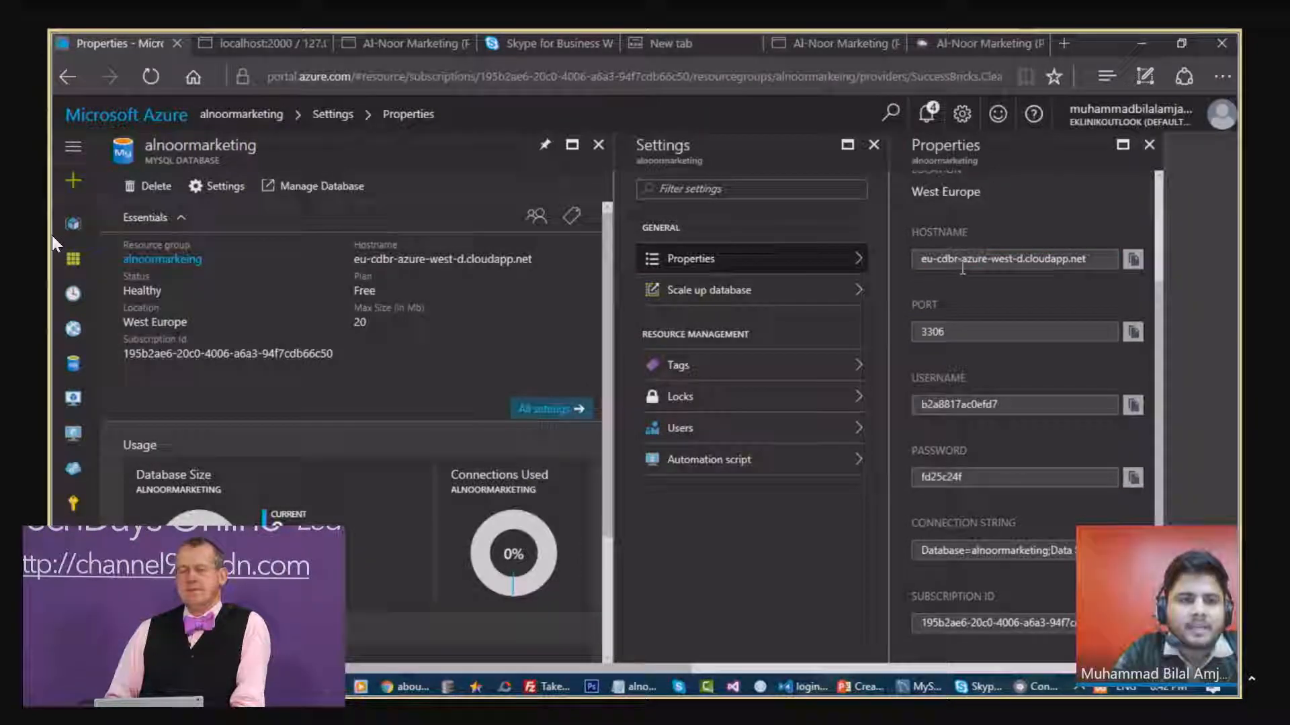
pyautogui.click(927, 687)
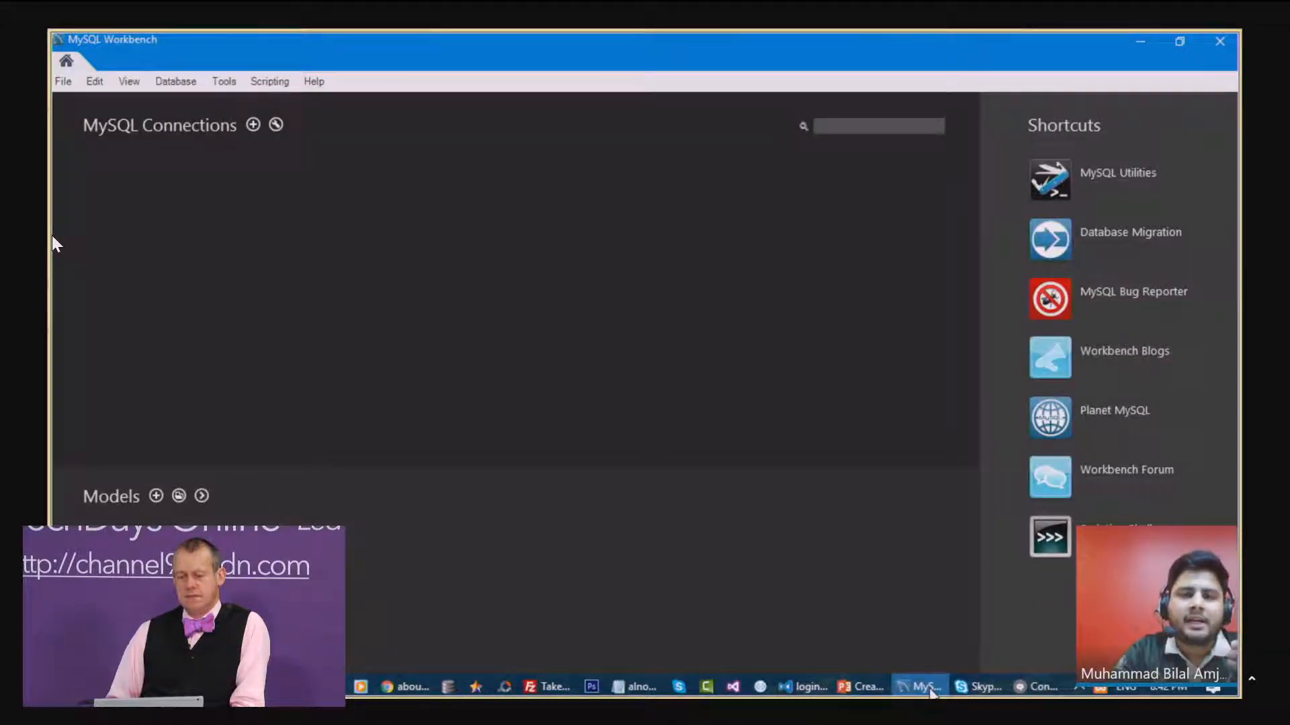
pyautogui.click(926, 686)
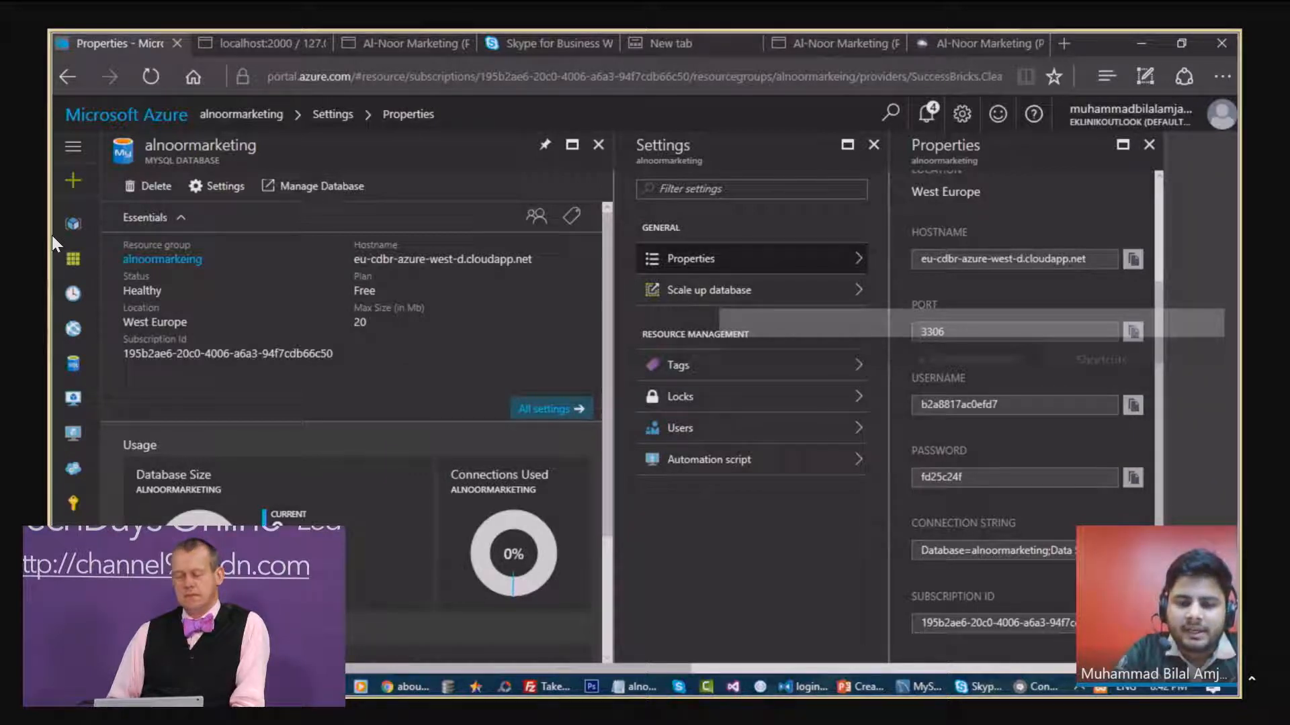
# Step: Start a new MySQL Workbench connection named Alnoormarkeitng
pyautogui.click(925, 686)
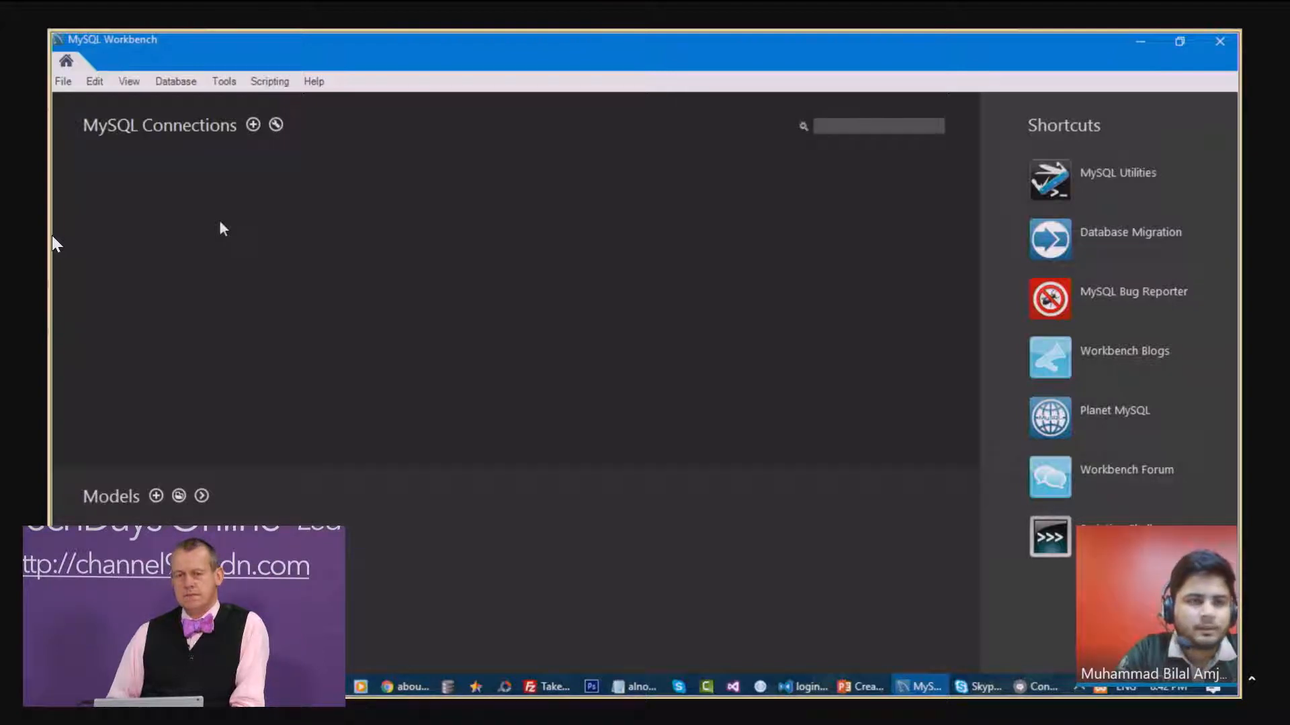
pyautogui.click(252, 125)
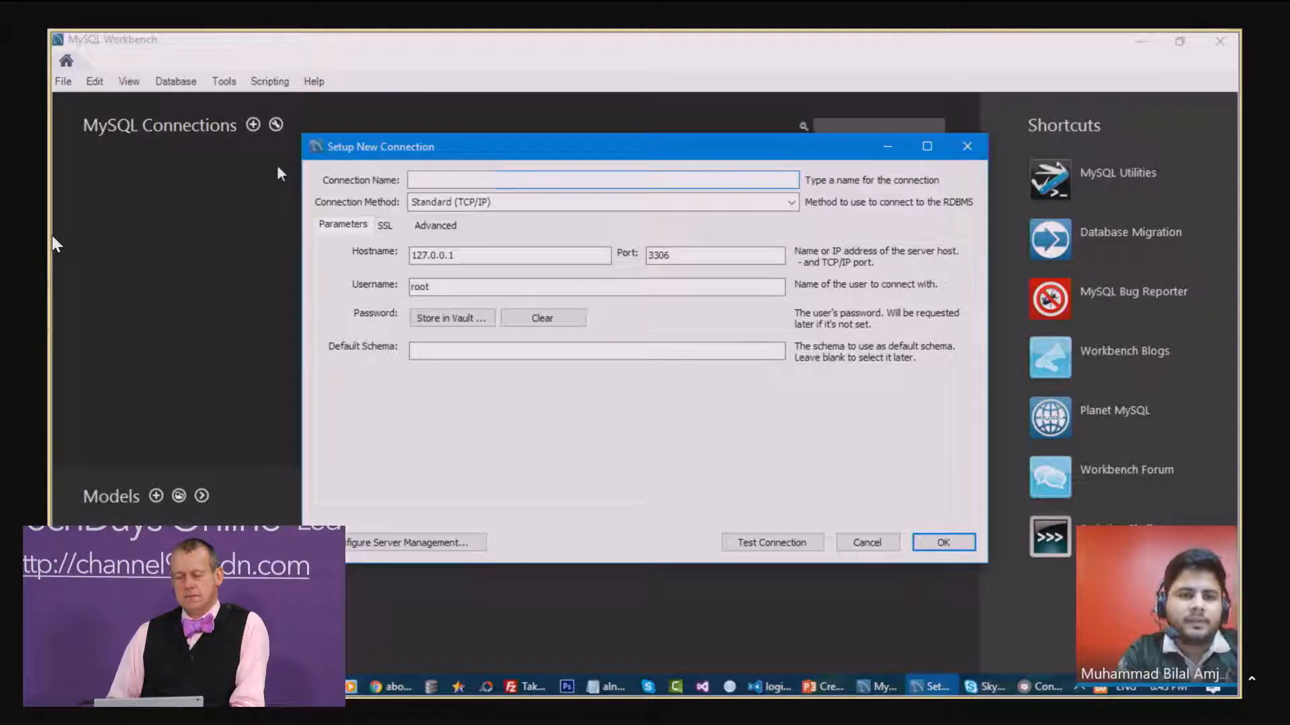
pyautogui.write('Alnoormarkeitng')
pyautogui.press('Tab')
pyautogui.press('Tab')
pyautogui.press('Tab')
pyautogui.press('Tab')
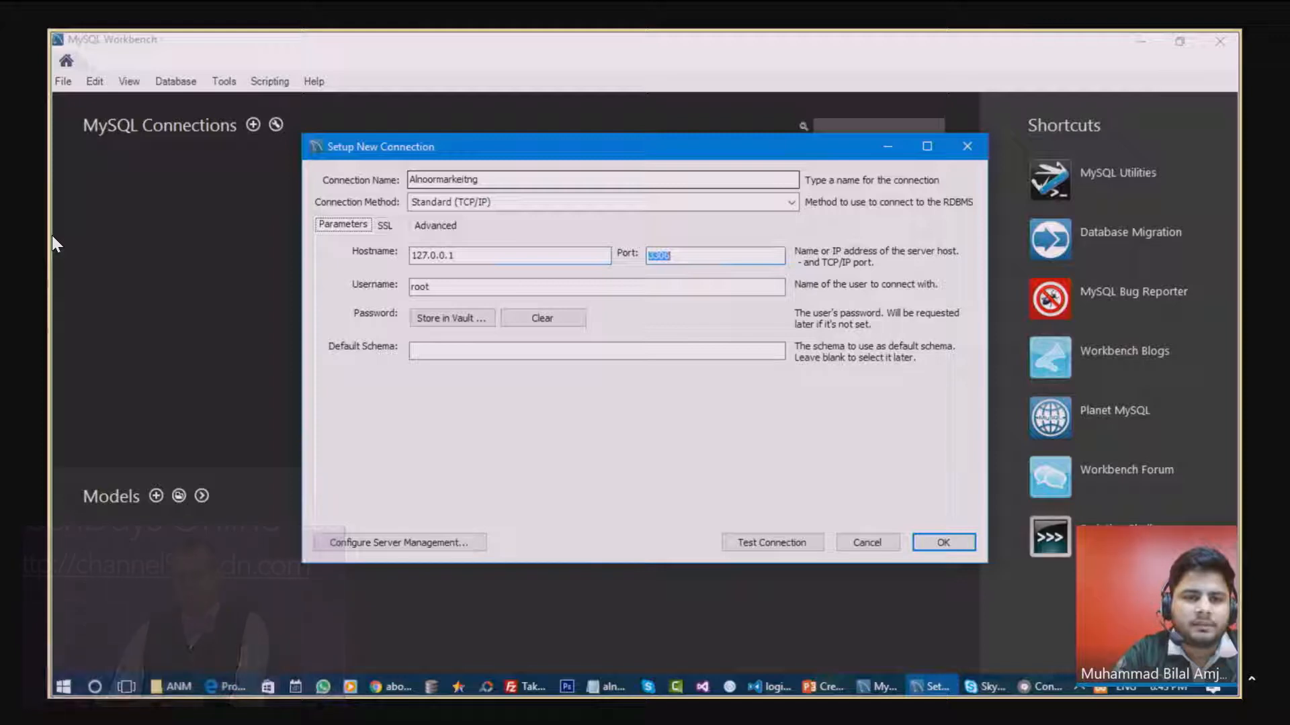
# Step: Copy the ClearDB hostname and username from the portal into the connection
pyautogui.click(226, 688)
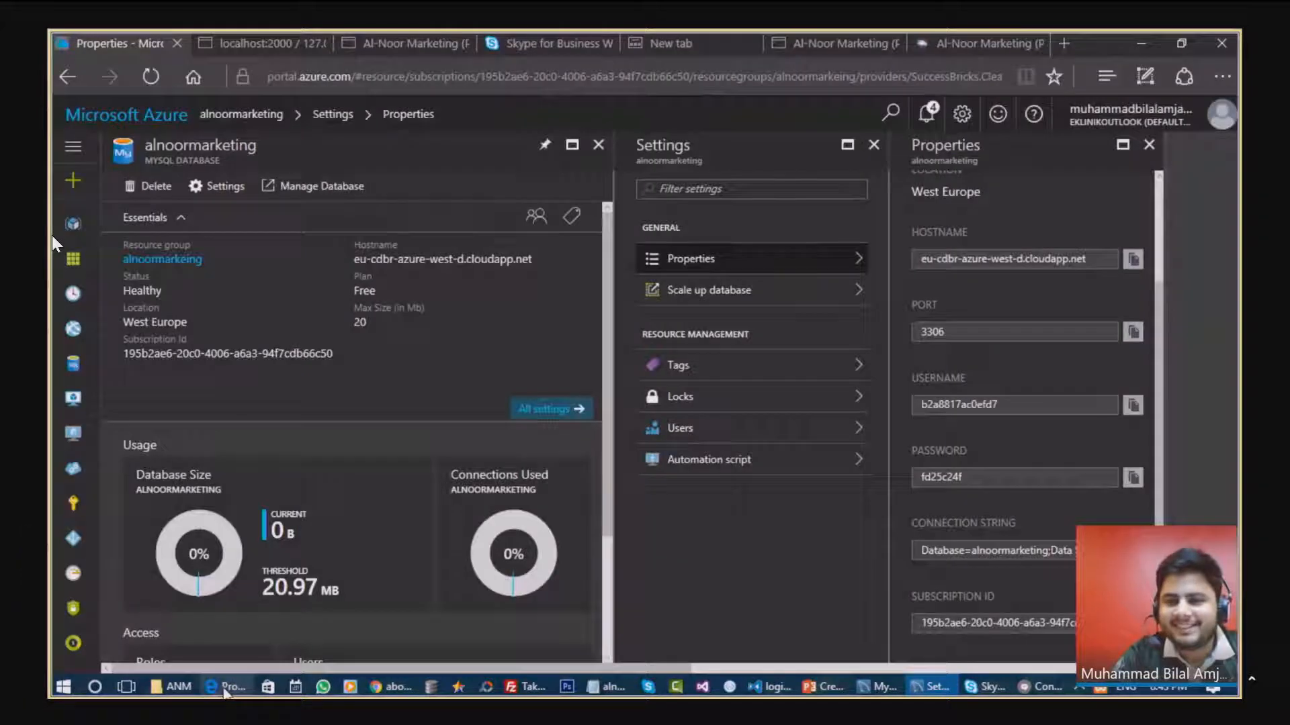
pyautogui.click(1133, 262)
pyautogui.hotkey('alt', 'Tab')
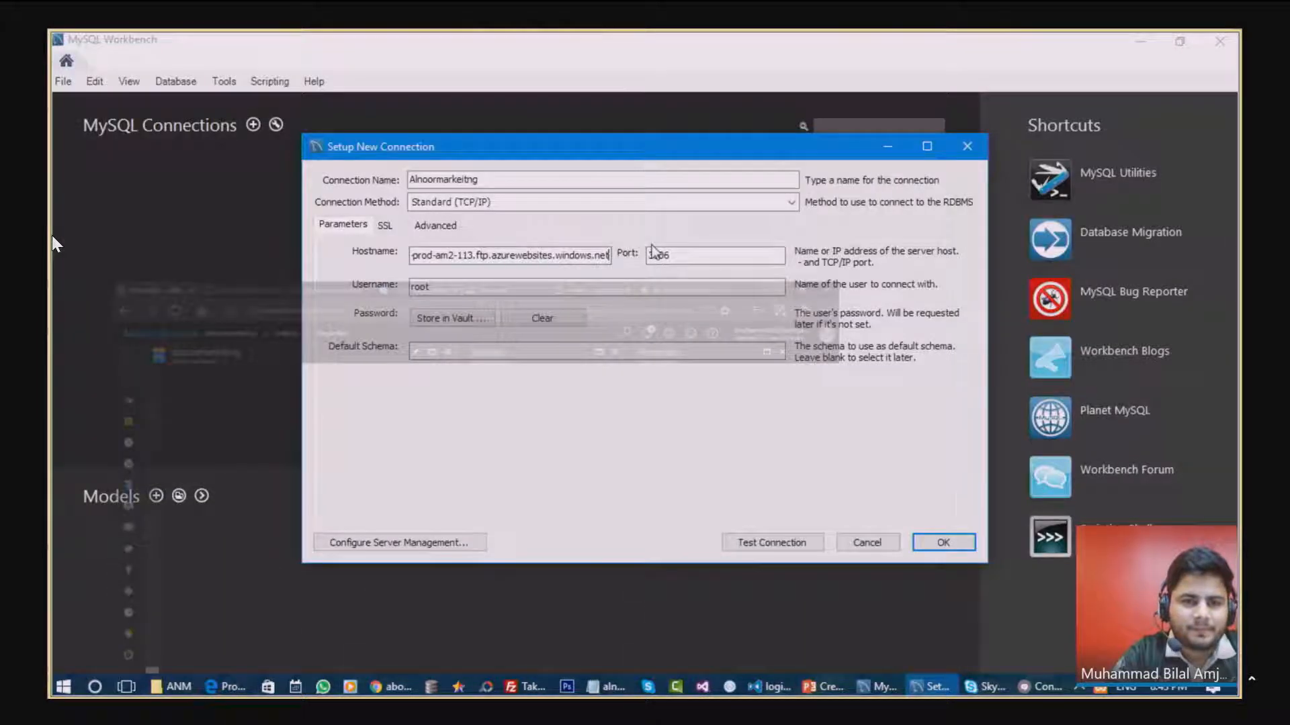
pyautogui.hotkey('ctrl', 'a')
pyautogui.hotkey('ctrl', 'v')
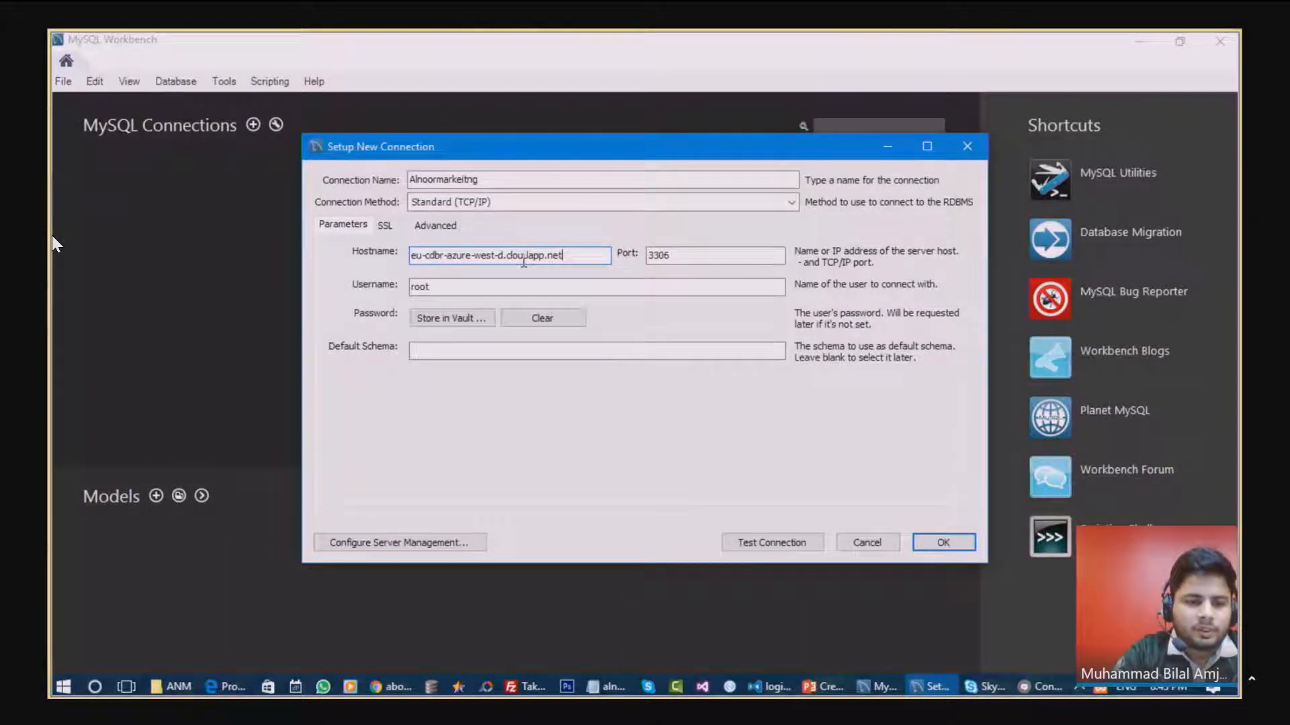
pyautogui.hotkey('alt', 'Tab')
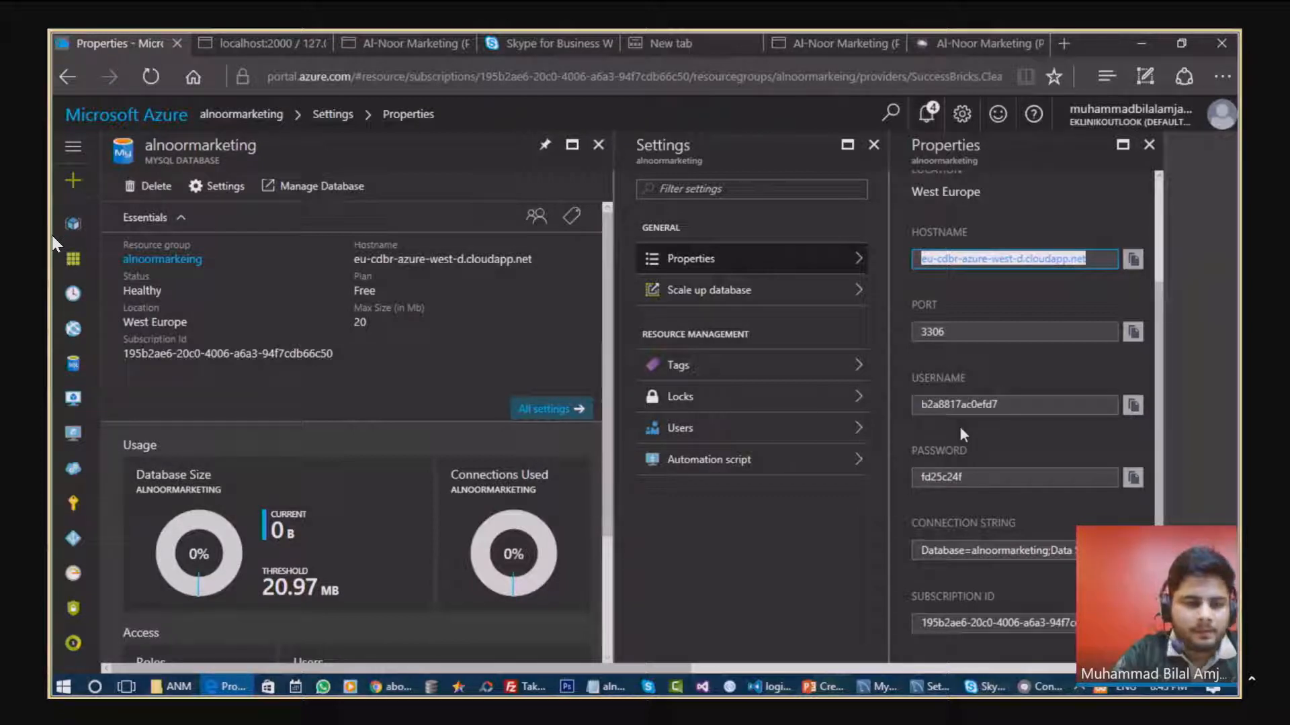
pyautogui.hotkey('alt', 'Tab')
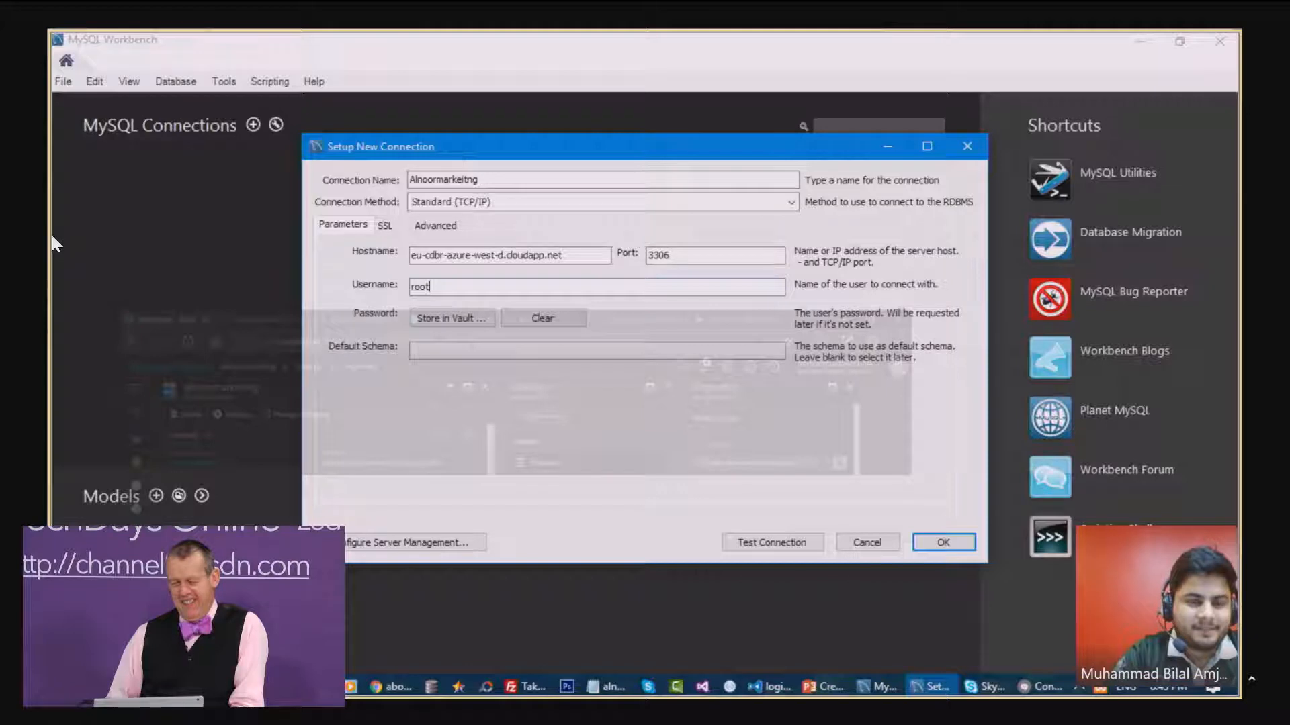
pyautogui.hotkey('ctrl', 'a')
pyautogui.hotkey('ctrl', 'v')
# Step: Store the database password in the vault and test the connection to the Azure server
pyautogui.click(444, 318)
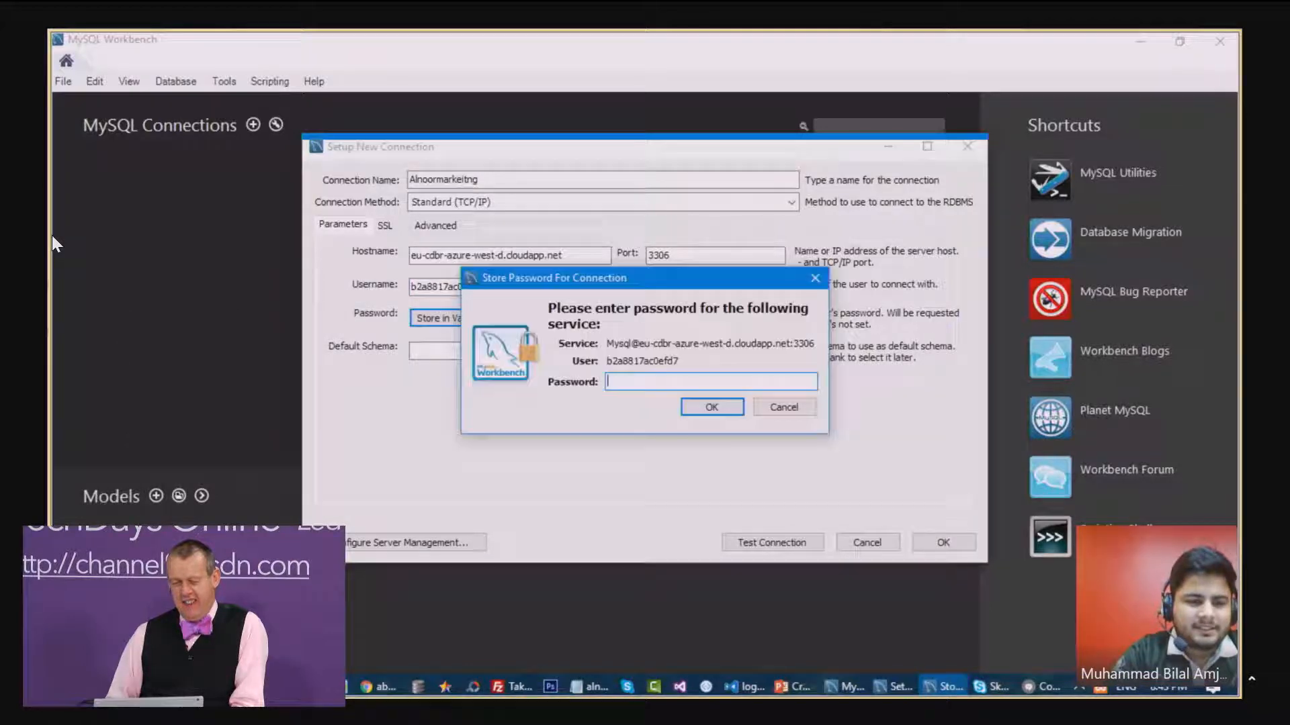
pyautogui.hotkey('alt', 'Tab')
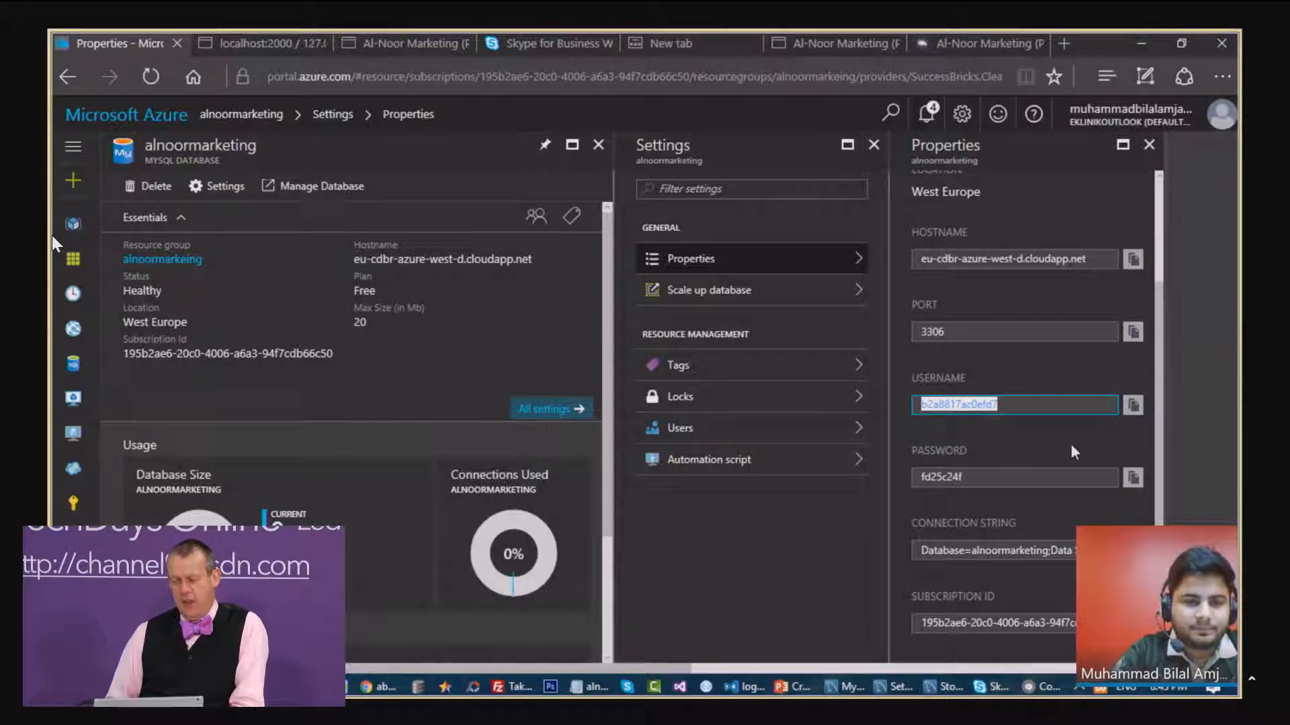
pyautogui.hotkey('alt', 'Tab')
pyautogui.press('Return')
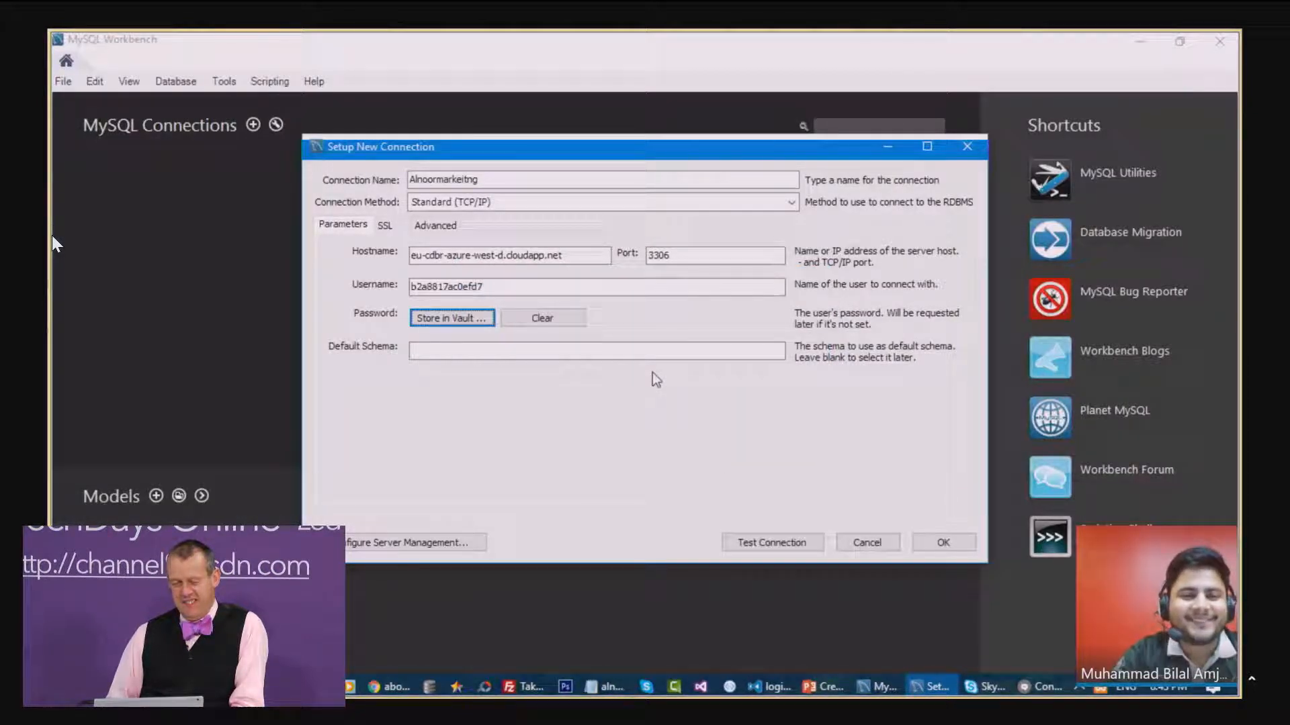
pyautogui.click(413, 351)
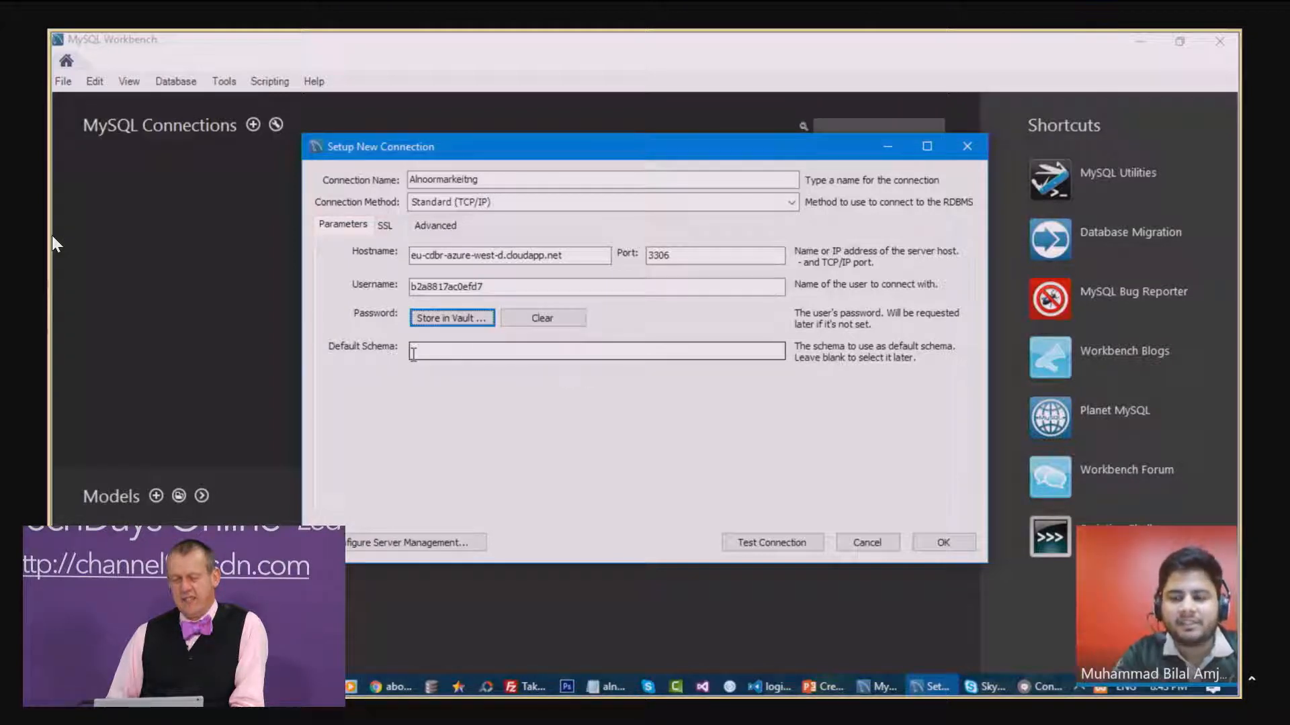
pyautogui.click(771, 542)
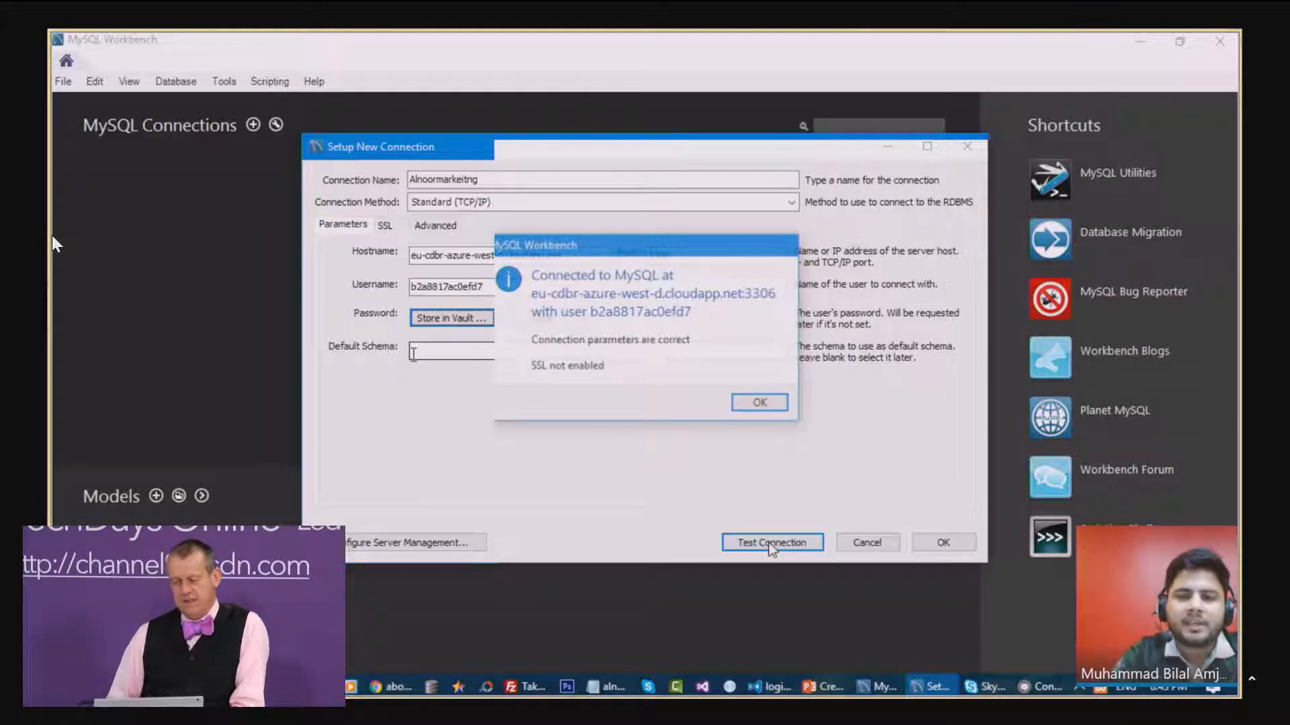
# Step: Dismiss the connection-success message and save the Alnoormarkeitng connection
pyautogui.click(759, 403)
pyautogui.click(943, 544)
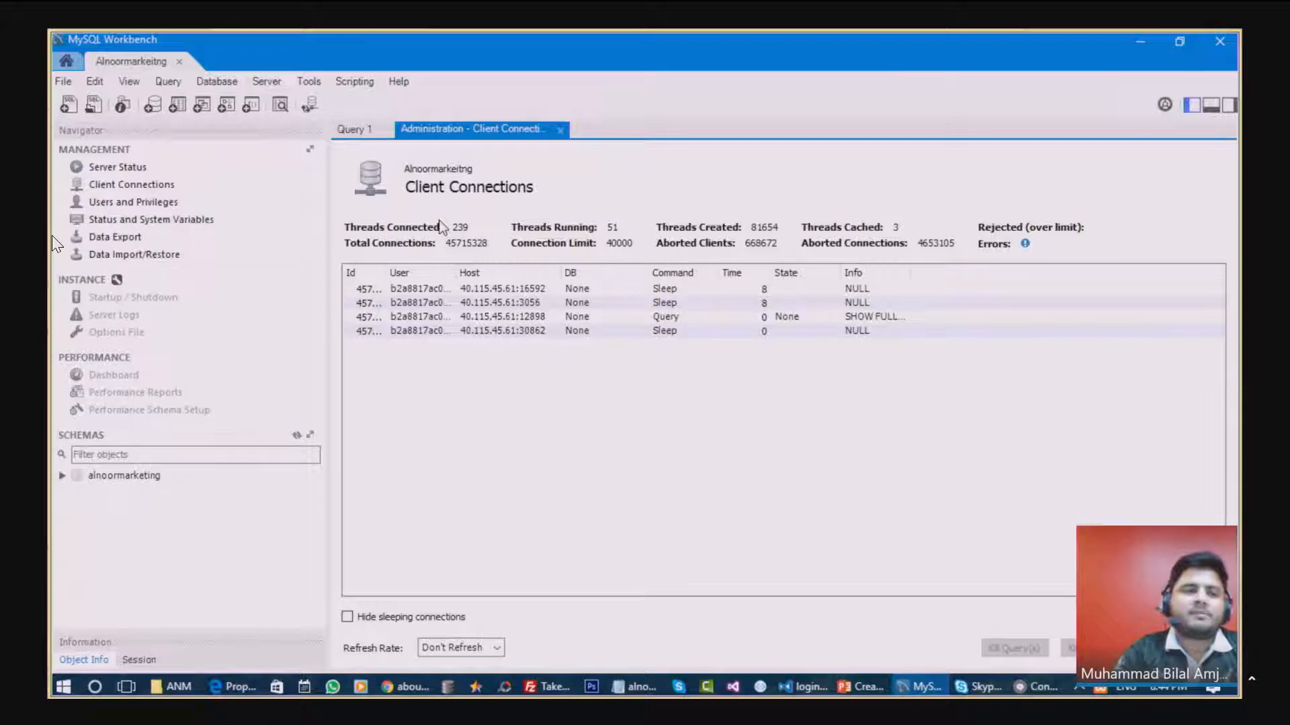
# Step: Expand the alnoormarketing schema and paste the whole SQL dump from Notepad into Query 1
pyautogui.click(106, 477)
pyautogui.doubleClick(104, 477)
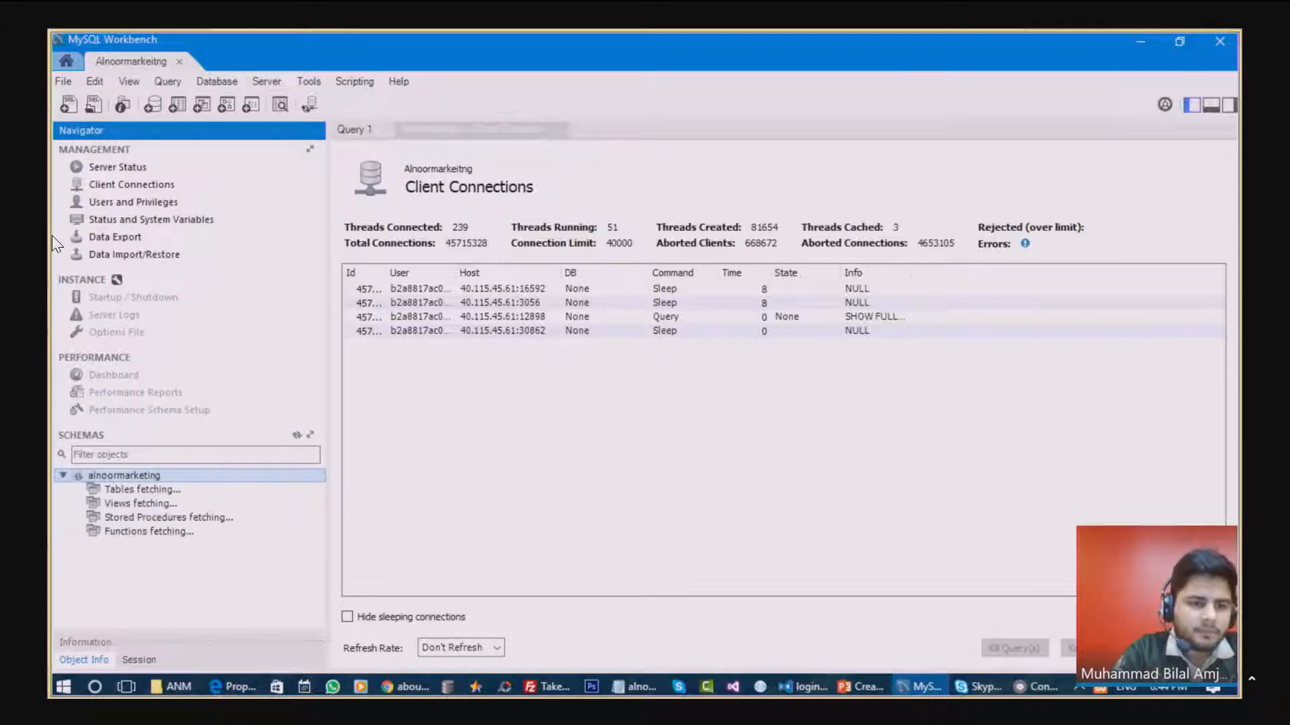
pyautogui.click(561, 136)
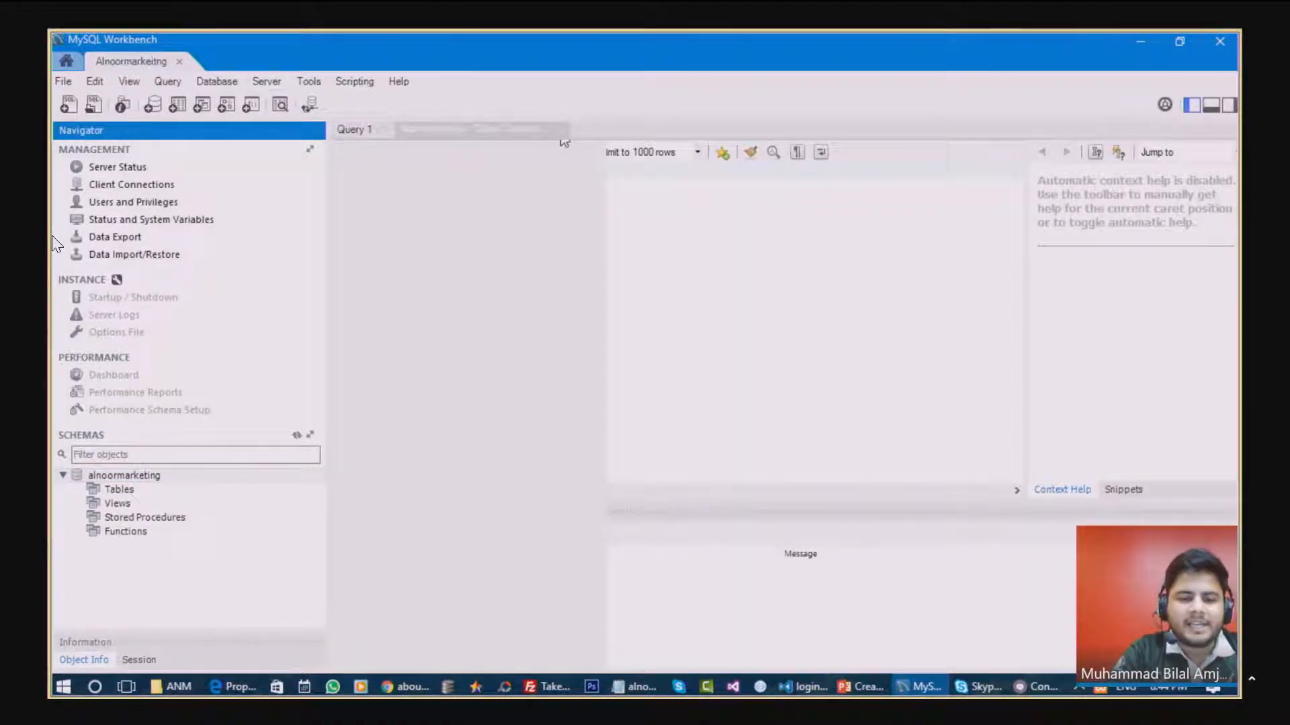
pyautogui.hotkey('alt', 'Tab')
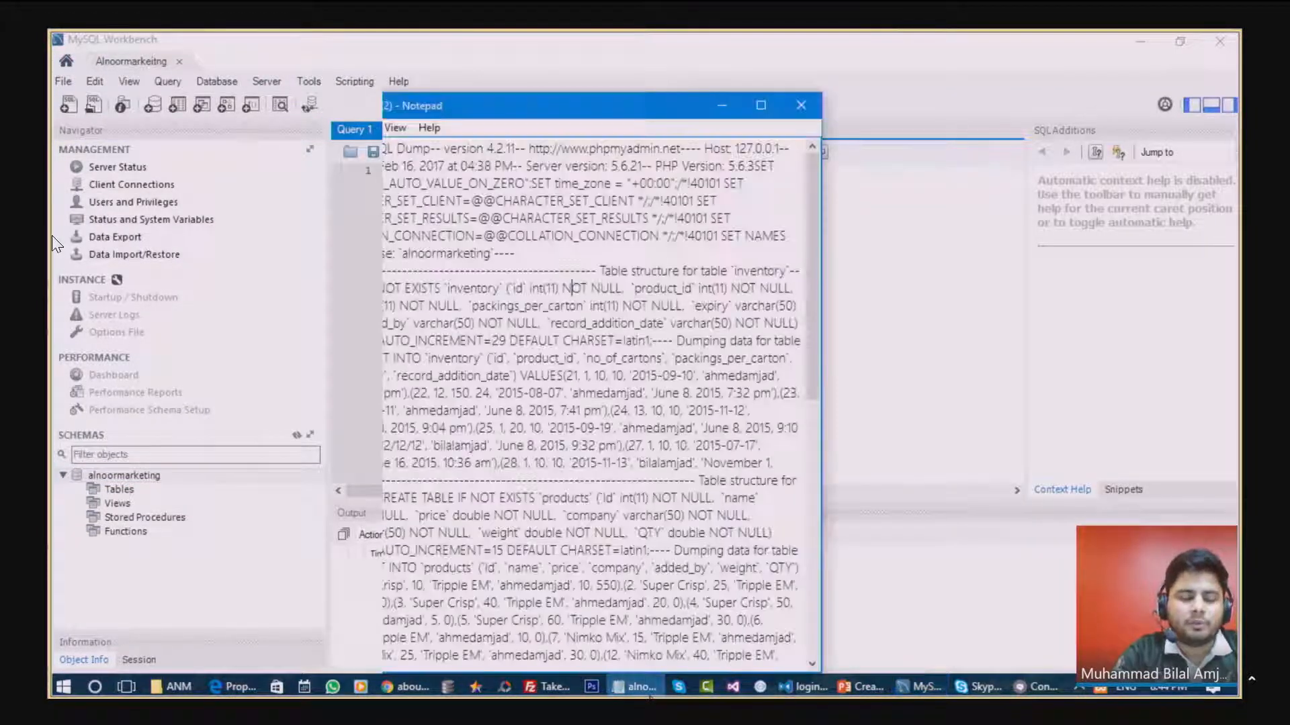
pyautogui.hotkey('ctrl', 'a')
pyautogui.hotkey('ctrl', 'c')
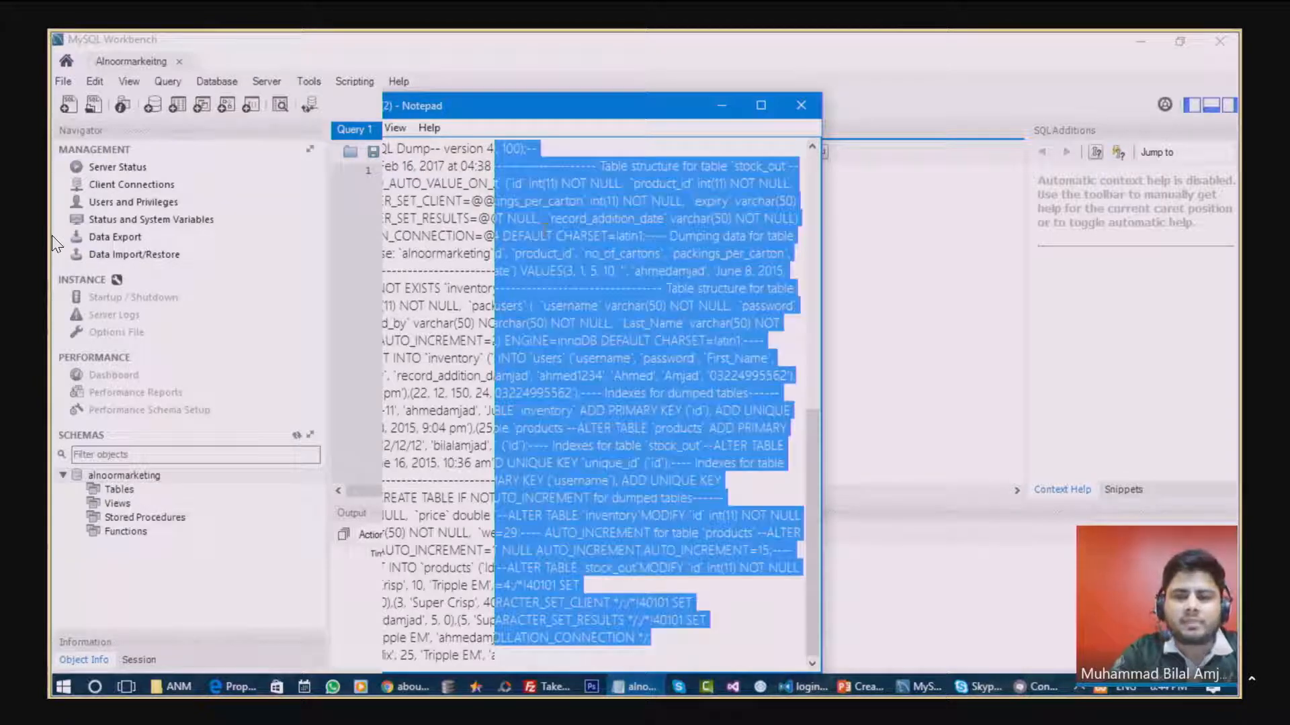
pyautogui.hotkey('alt', 'Tab')
pyautogui.hotkey('ctrl', 'v')
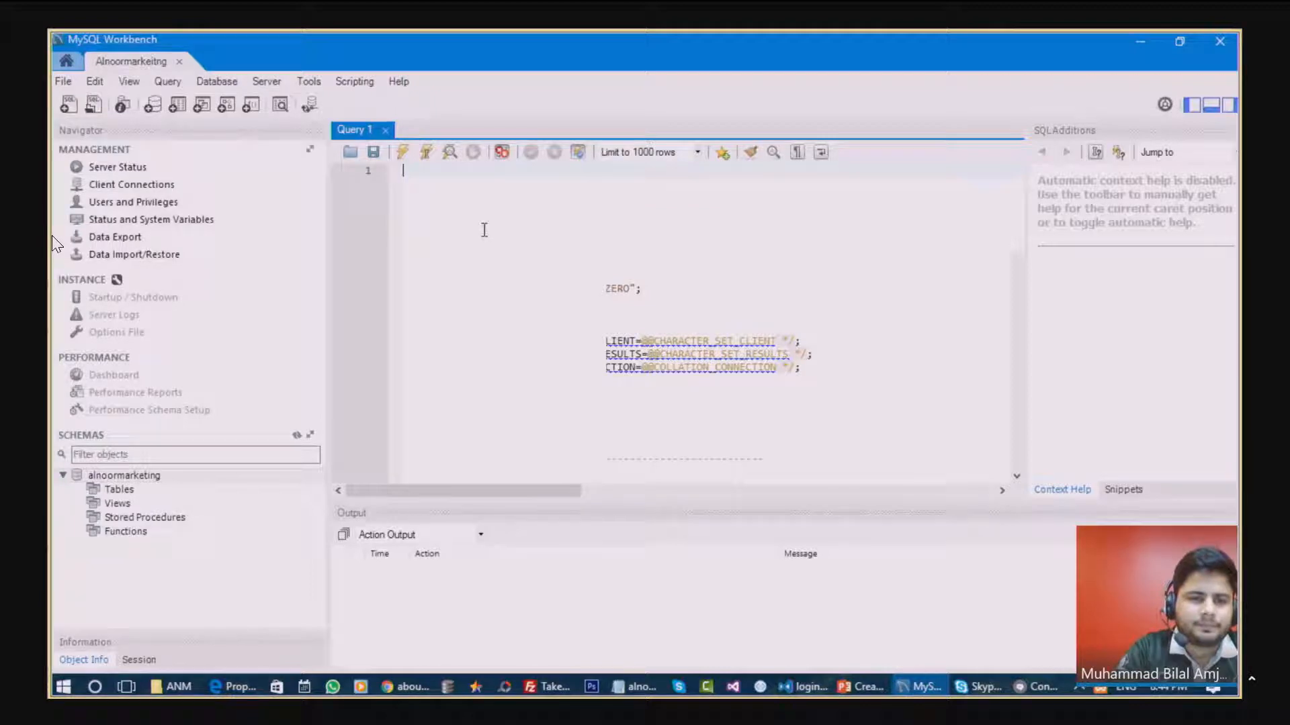
# Step: Delete the dump's header comments, set alnoormarketing as default schema, and execute the script
pyautogui.moveTo(403, 289); pyautogui.dragTo(403, 171)
pyautogui.press('Delete')
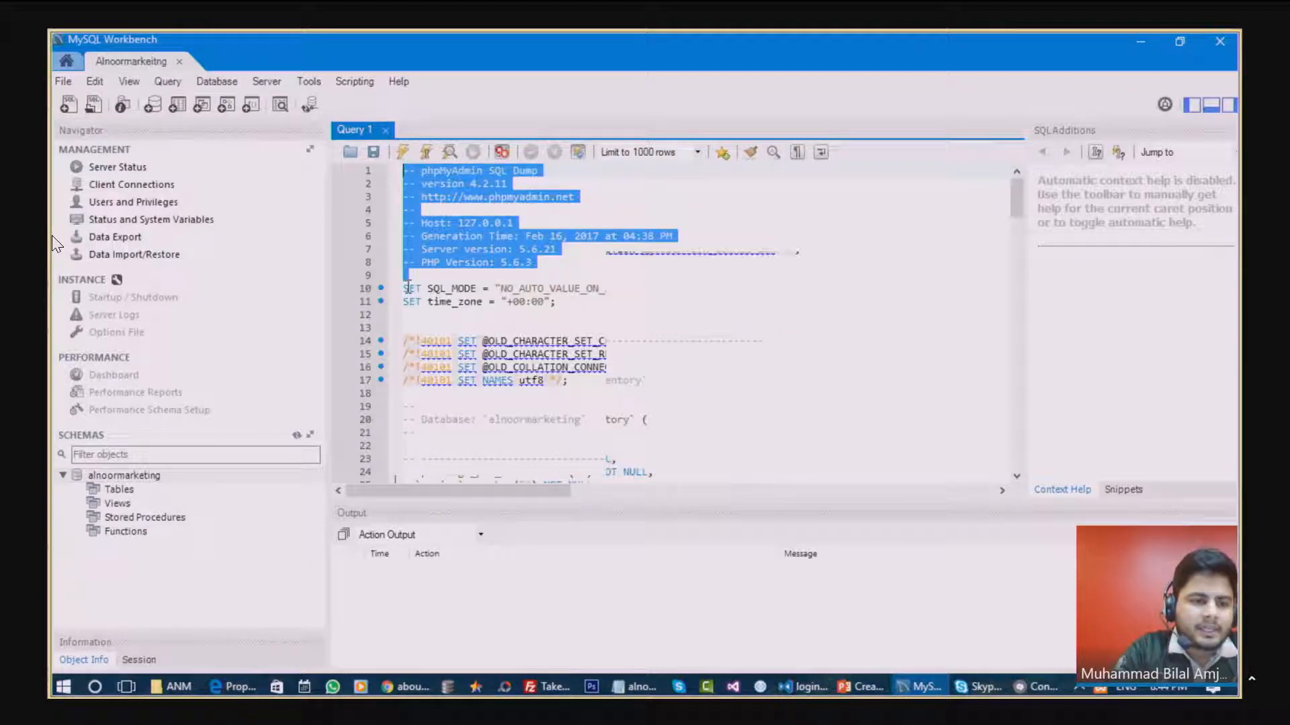
pyautogui.rightClick(132, 476)
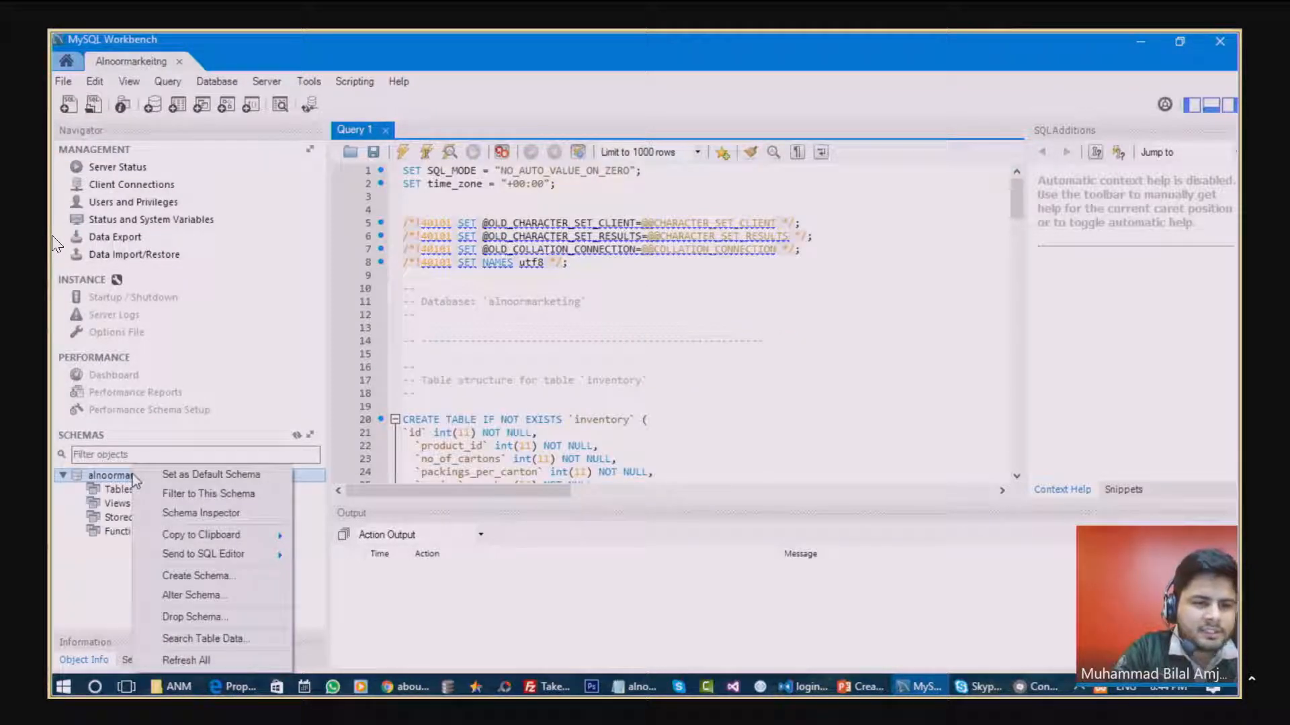
pyautogui.click(201, 474)
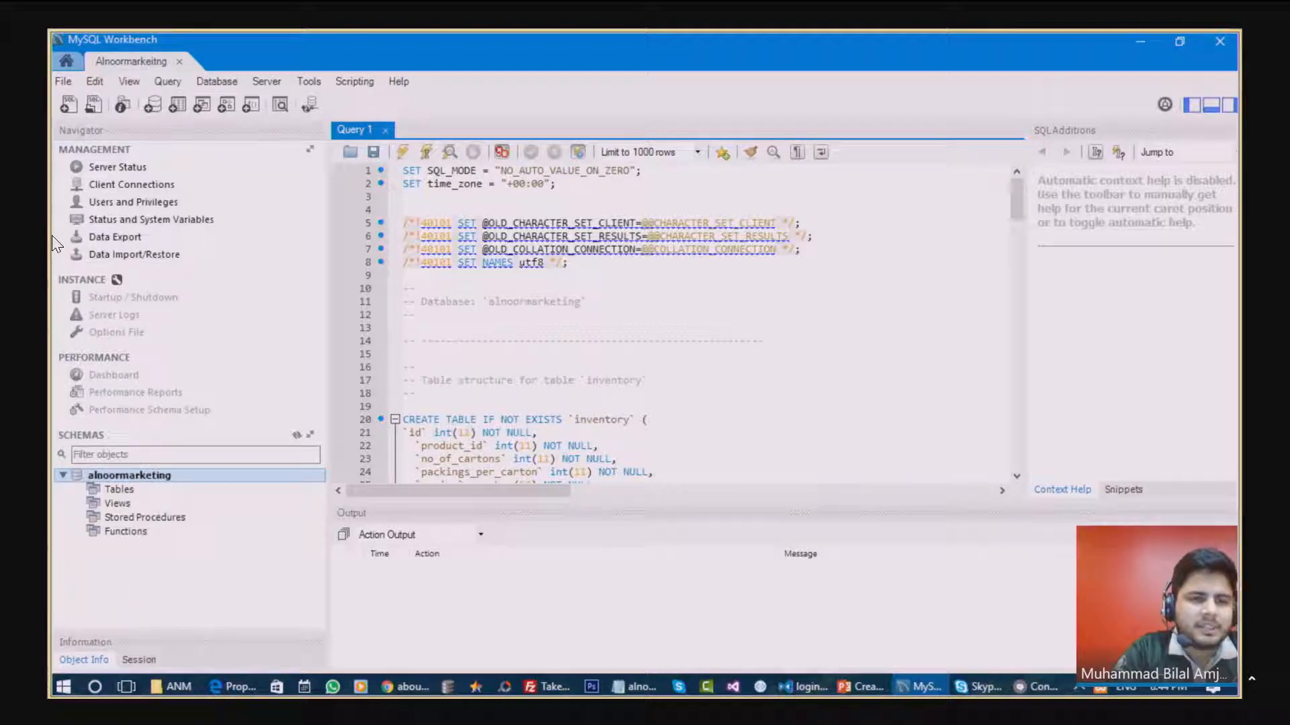
pyautogui.click(402, 153)
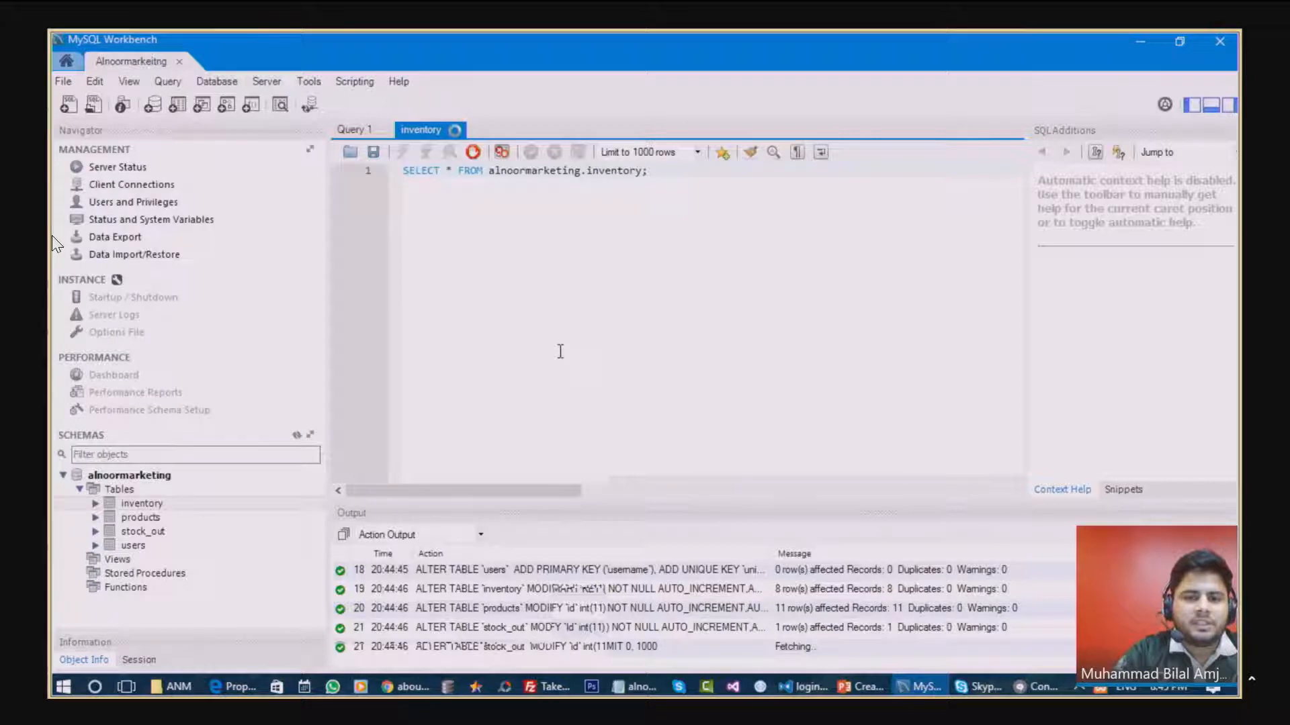
pyautogui.moveTo(962, 369)
pyautogui.mouseDown()
pyautogui.moveTo(965, 429)
pyautogui.moveTo(965, 362)
pyautogui.mouseUp()
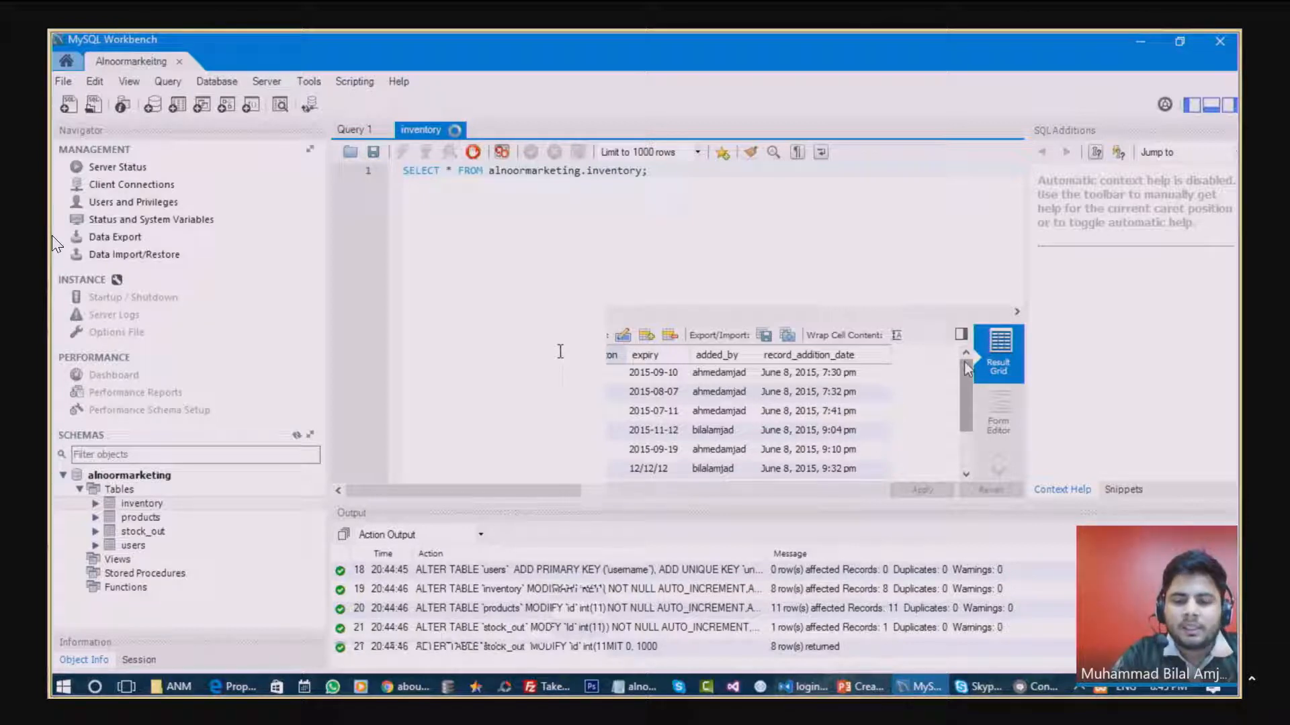
pyautogui.click(256, 688)
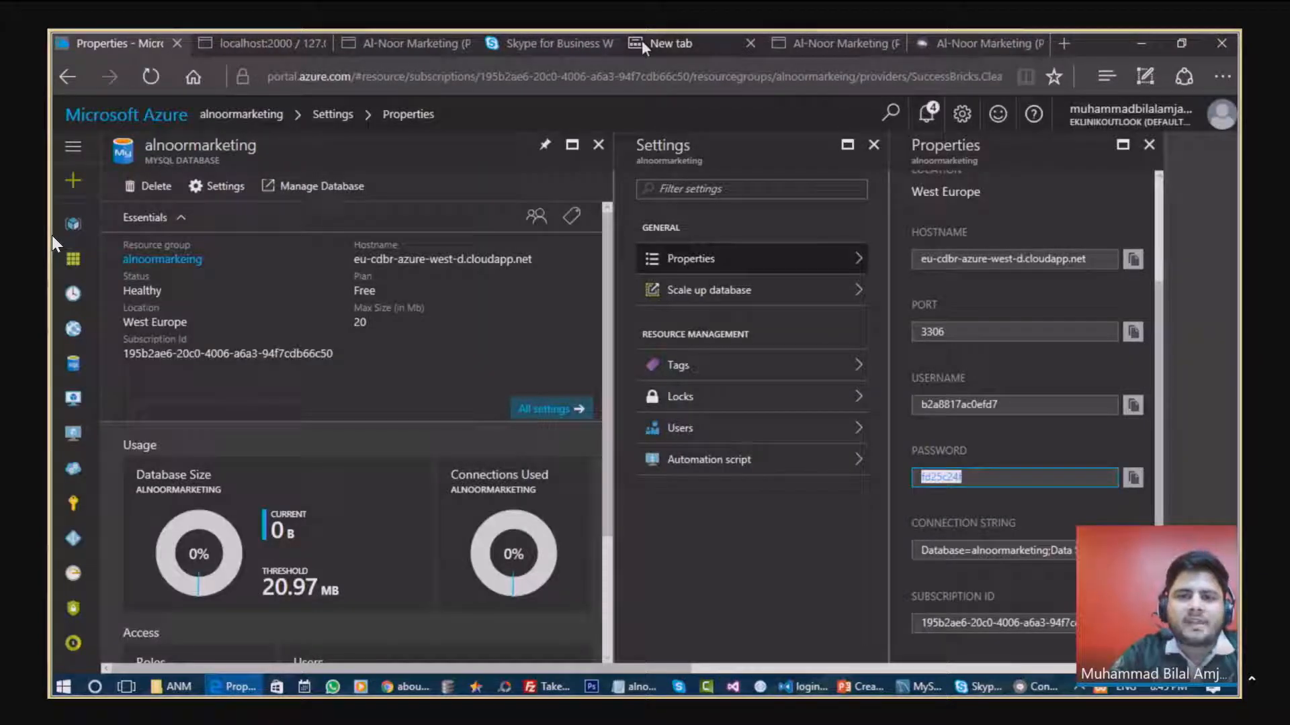
# Step: Close the local add-product and empty tabs, leaving the live login page
pyautogui.click(840, 44)
pyautogui.click(946, 43)
pyautogui.click(839, 47)
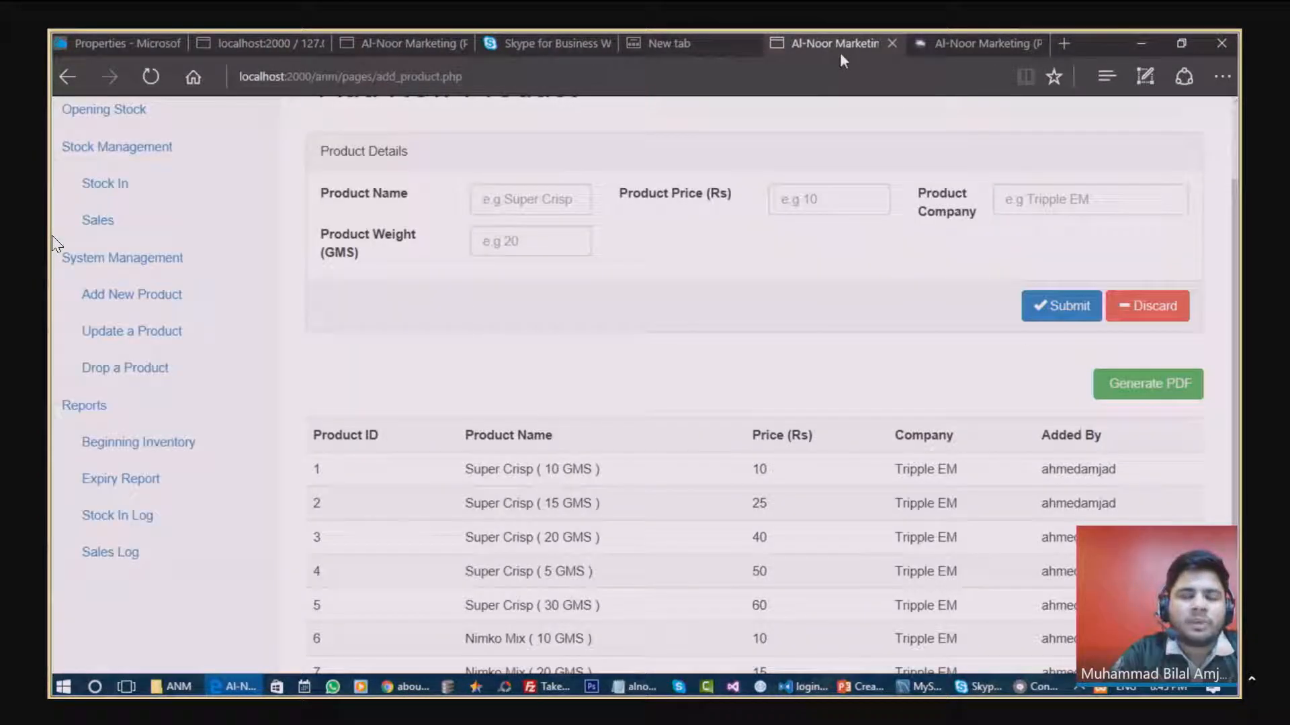
pyautogui.click(892, 43)
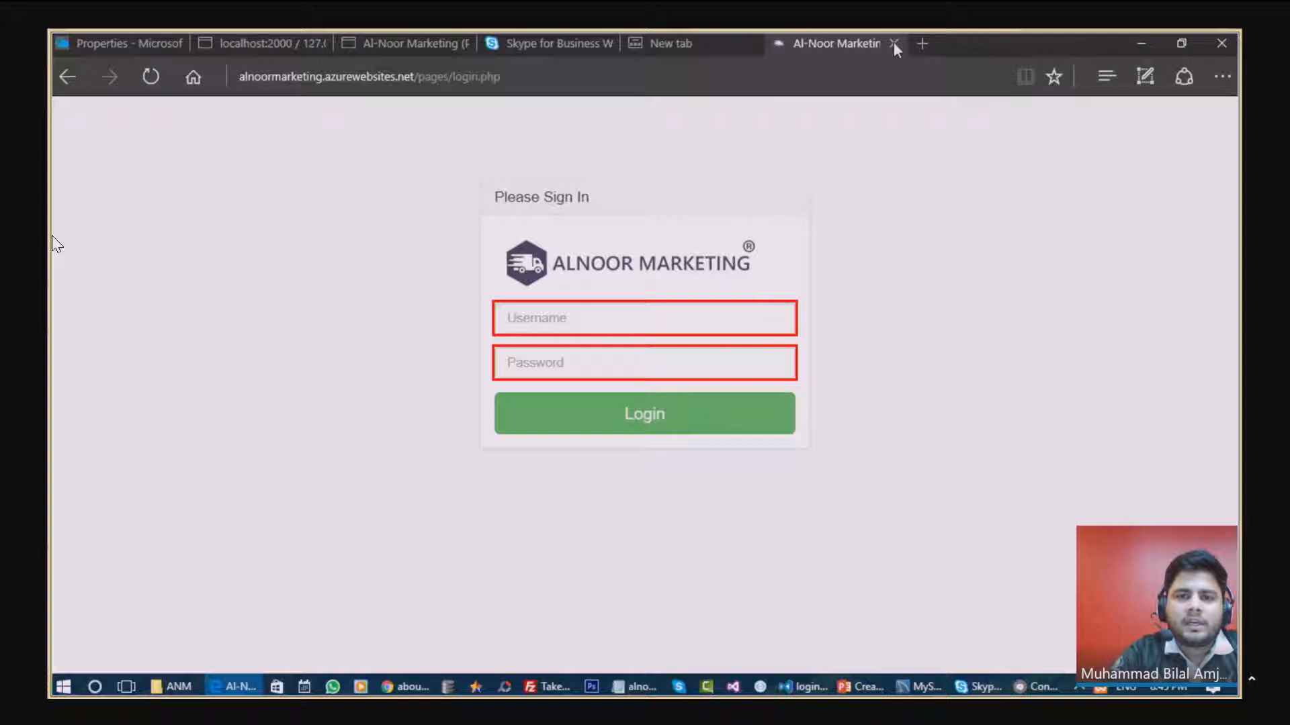
pyautogui.click(750, 44)
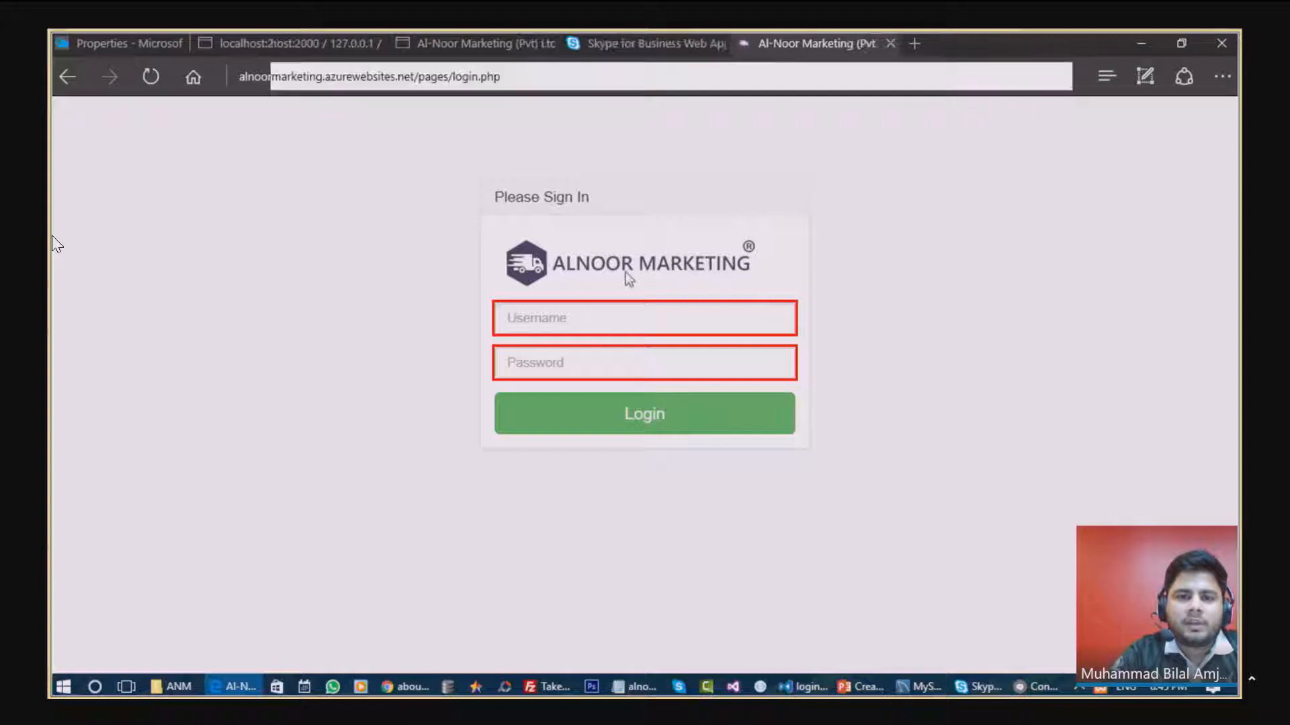
# Step: Sign in on the azurewebsites login page with the account username and password
pyautogui.click(578, 314)
pyautogui.write('bilalam')
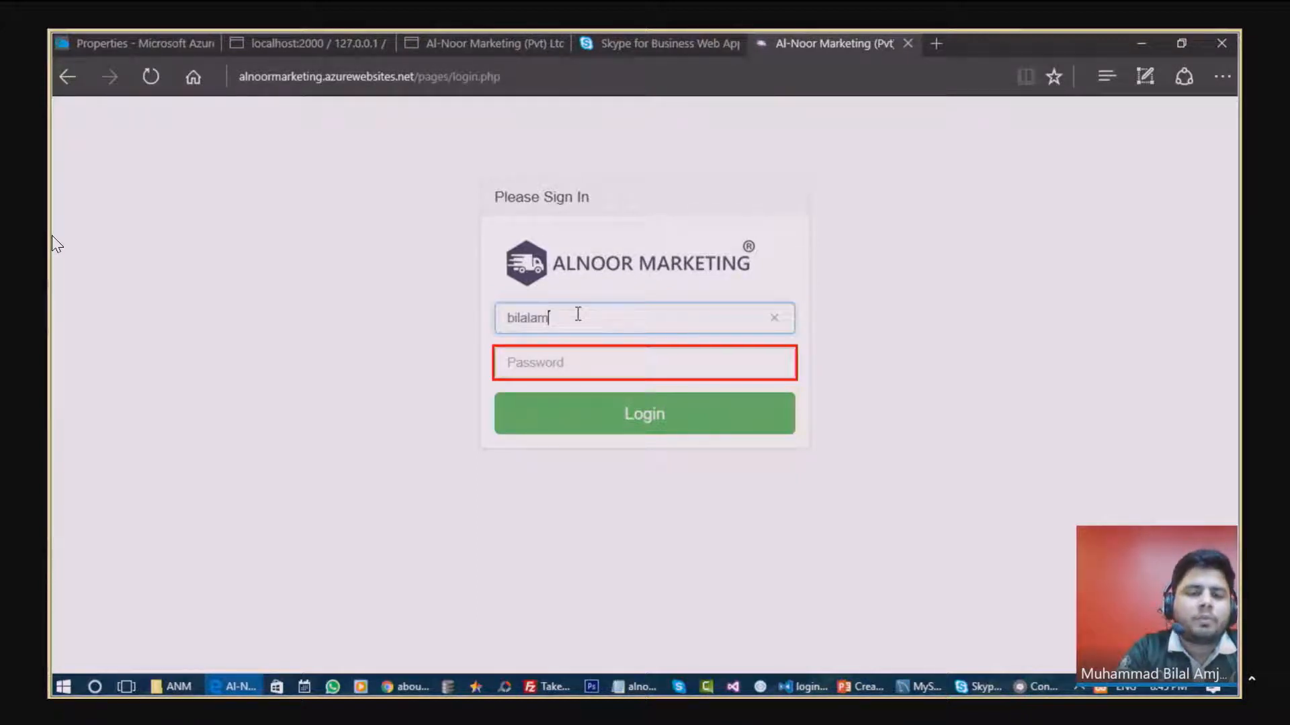
pyautogui.write('jad')
pyautogui.press('Tab')
pyautogui.write('••••••••••')
pyautogui.press('Return')
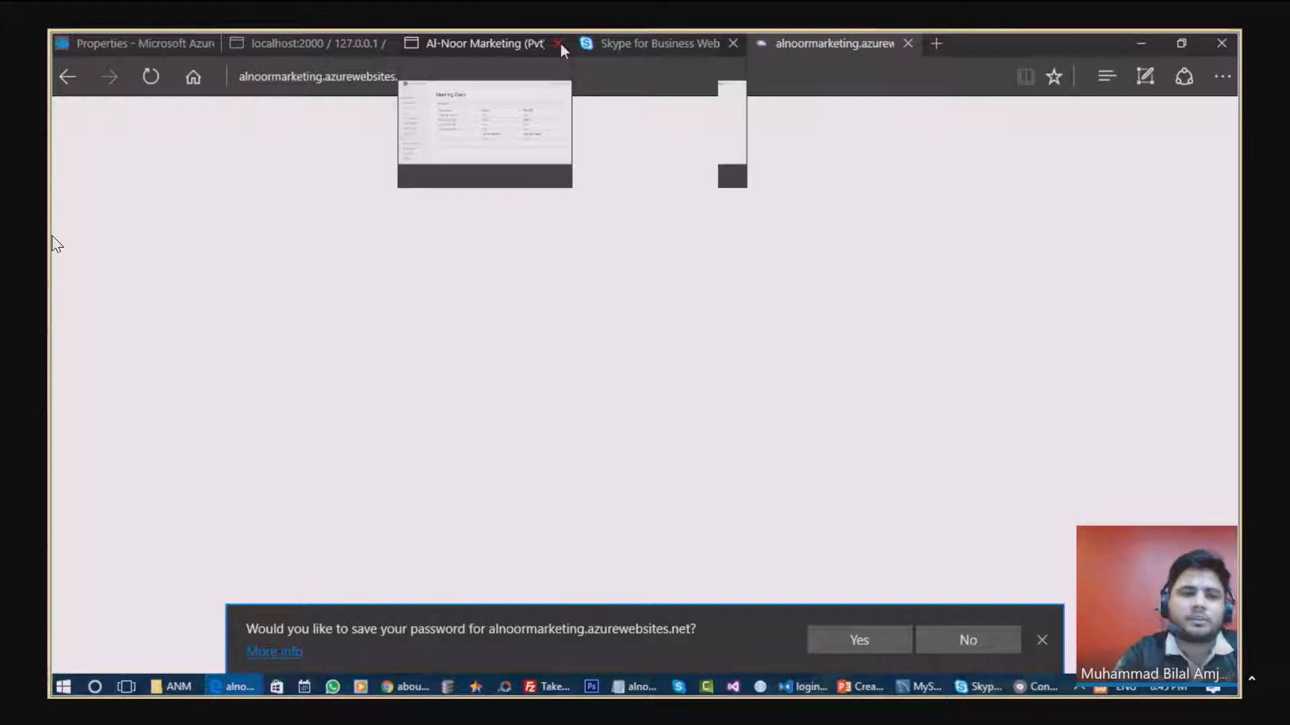
pyautogui.click(158, 44)
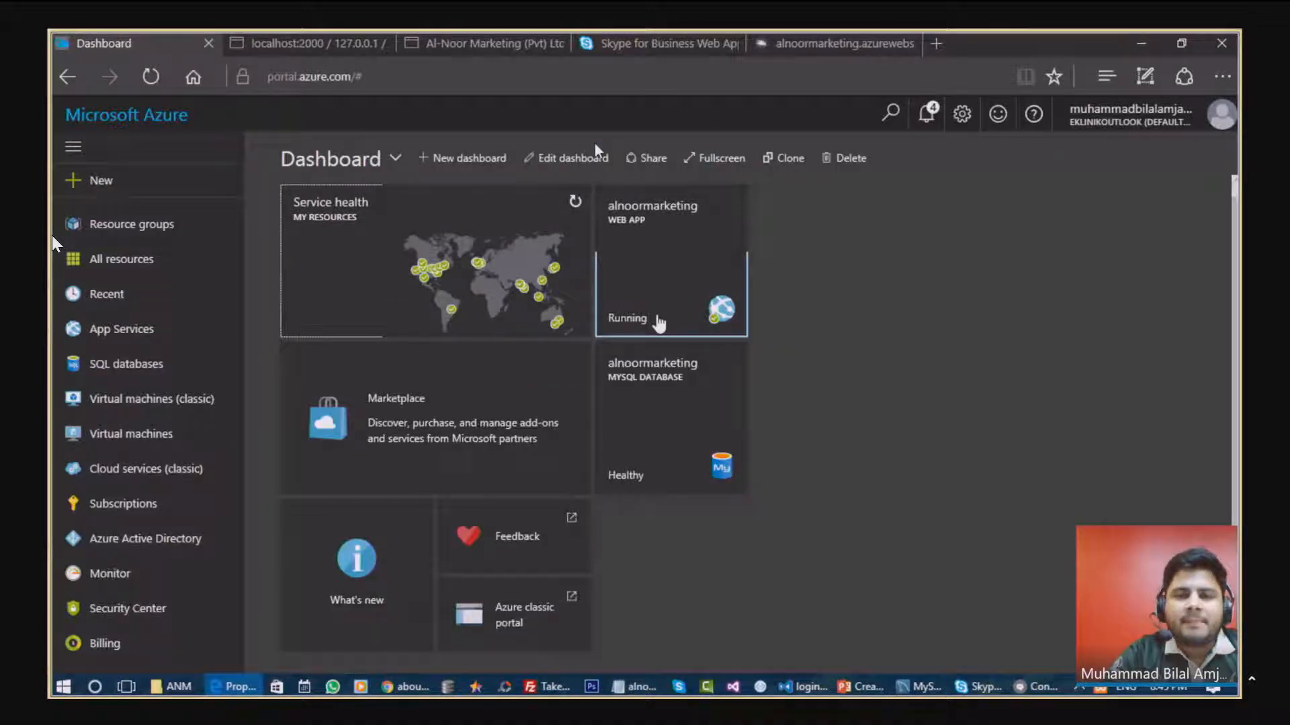
# Step: From the alnoormarketing web app's tools, open App Service Editor (Preview)
pyautogui.click(656, 319)
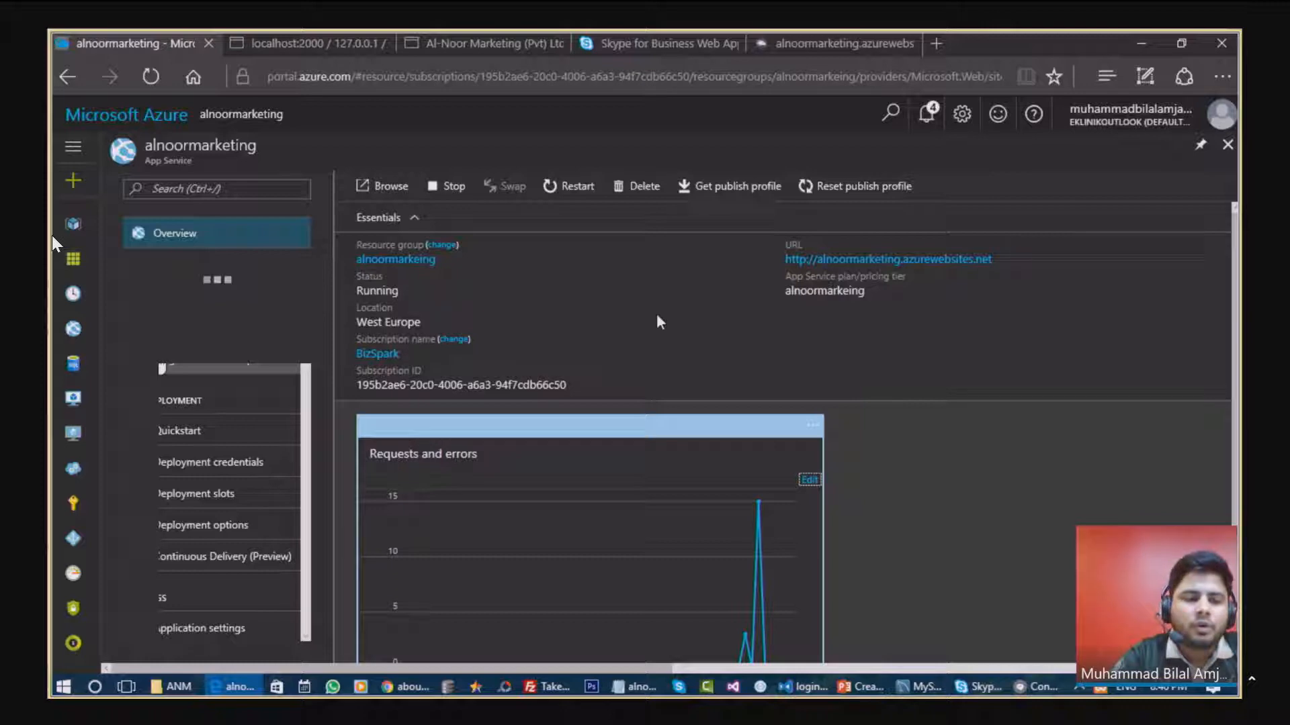
pyautogui.scroll(-4, 179, 523)
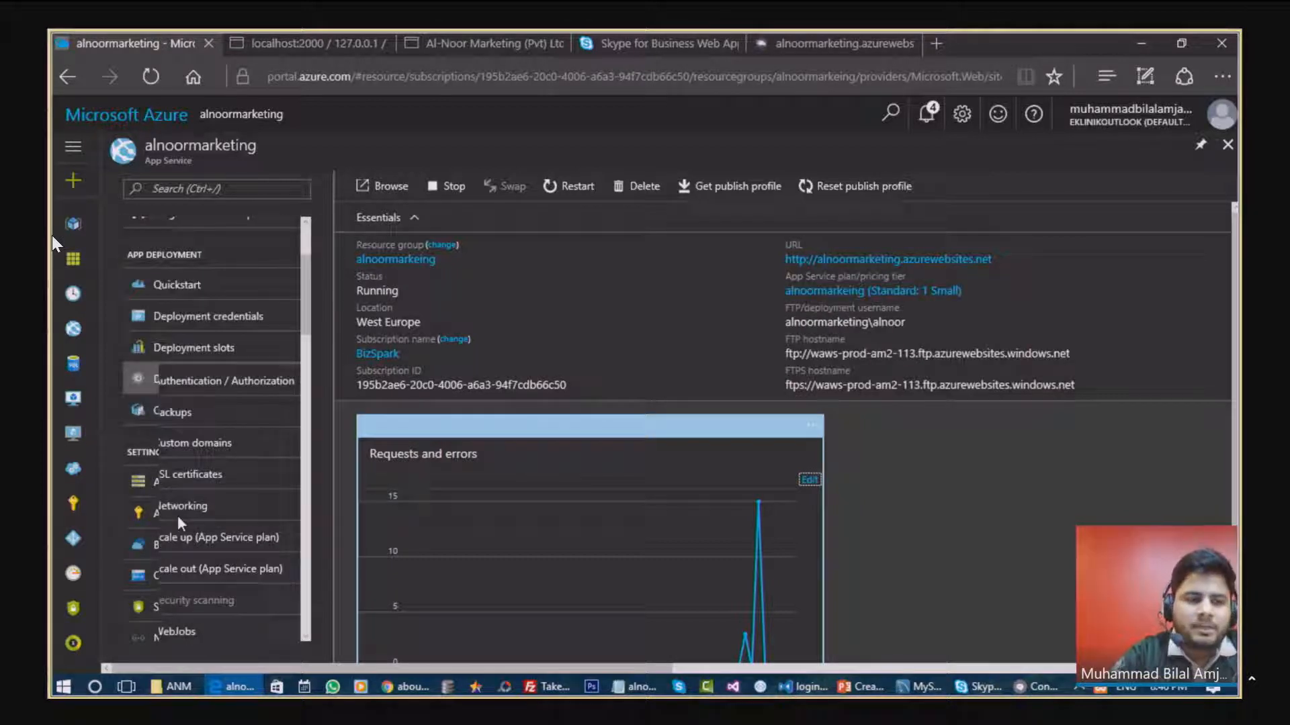
pyautogui.scroll(-5, 177, 515)
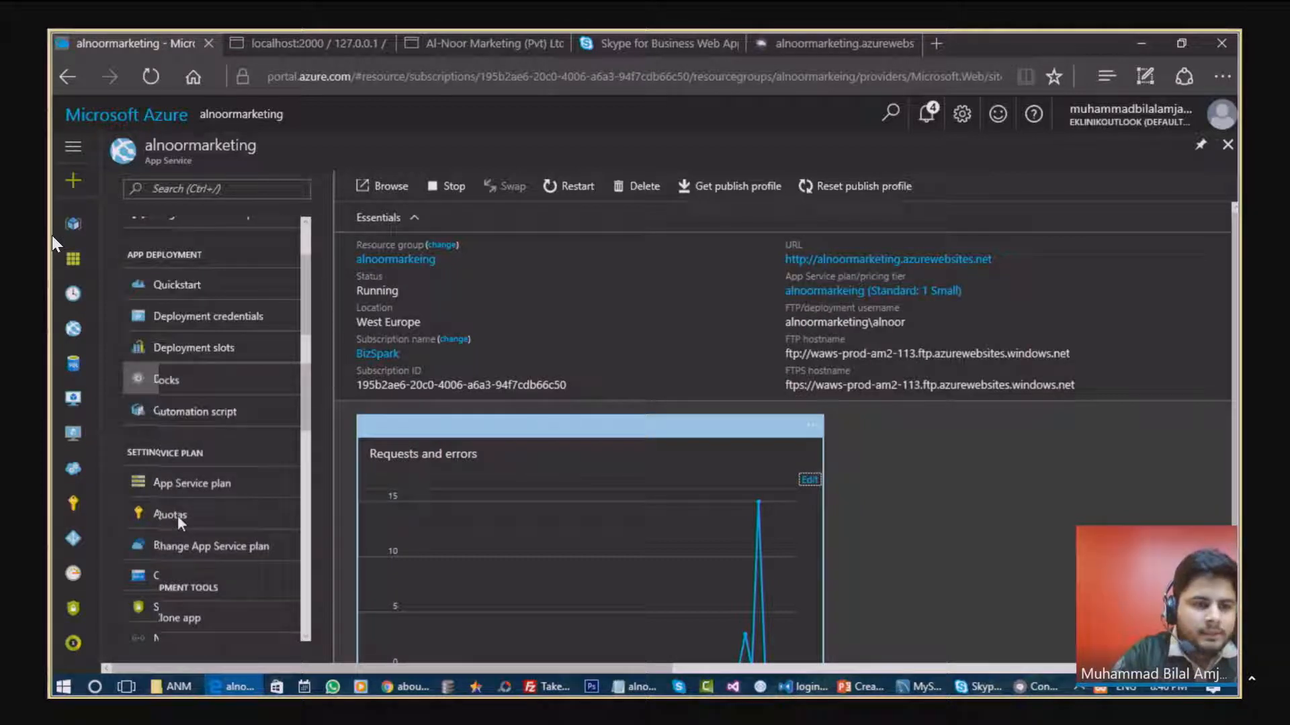
pyautogui.click(177, 521)
pyautogui.click(180, 565)
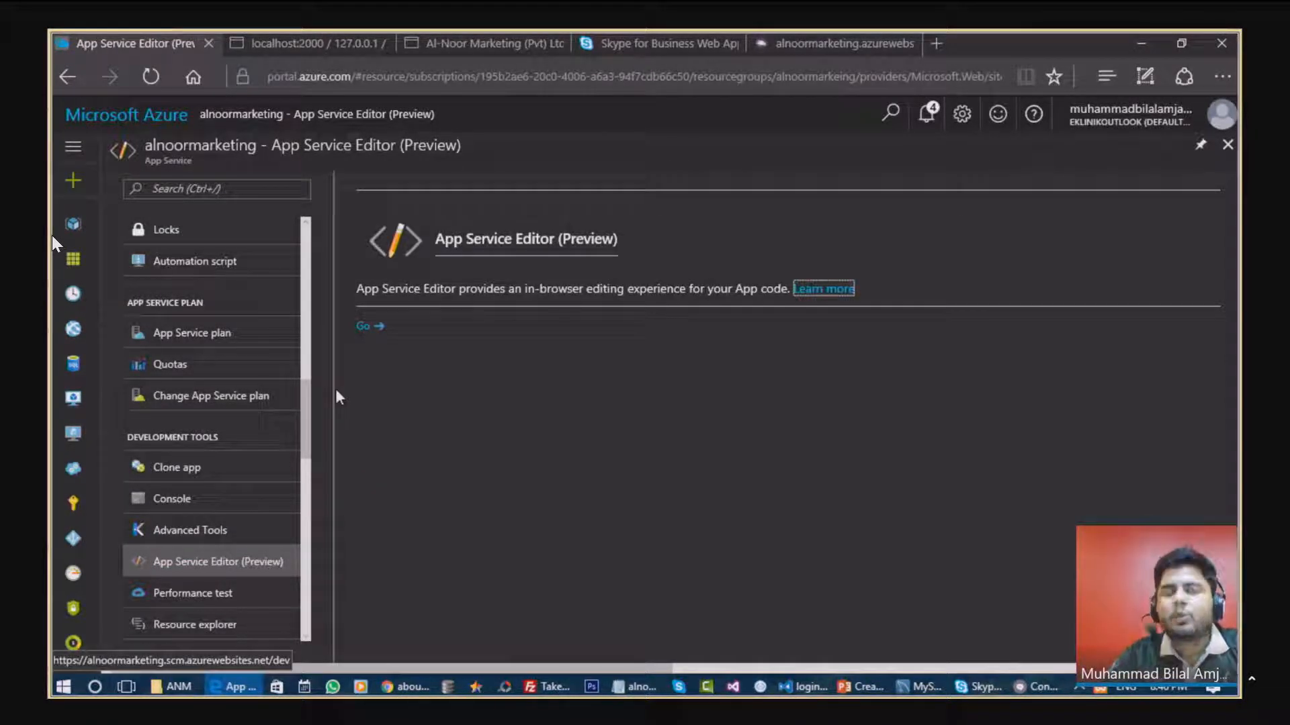
# Step: Launch App Service Editor, open pages/connection.php, then close the editor blade back to the Dashboard
pyautogui.click(364, 326)
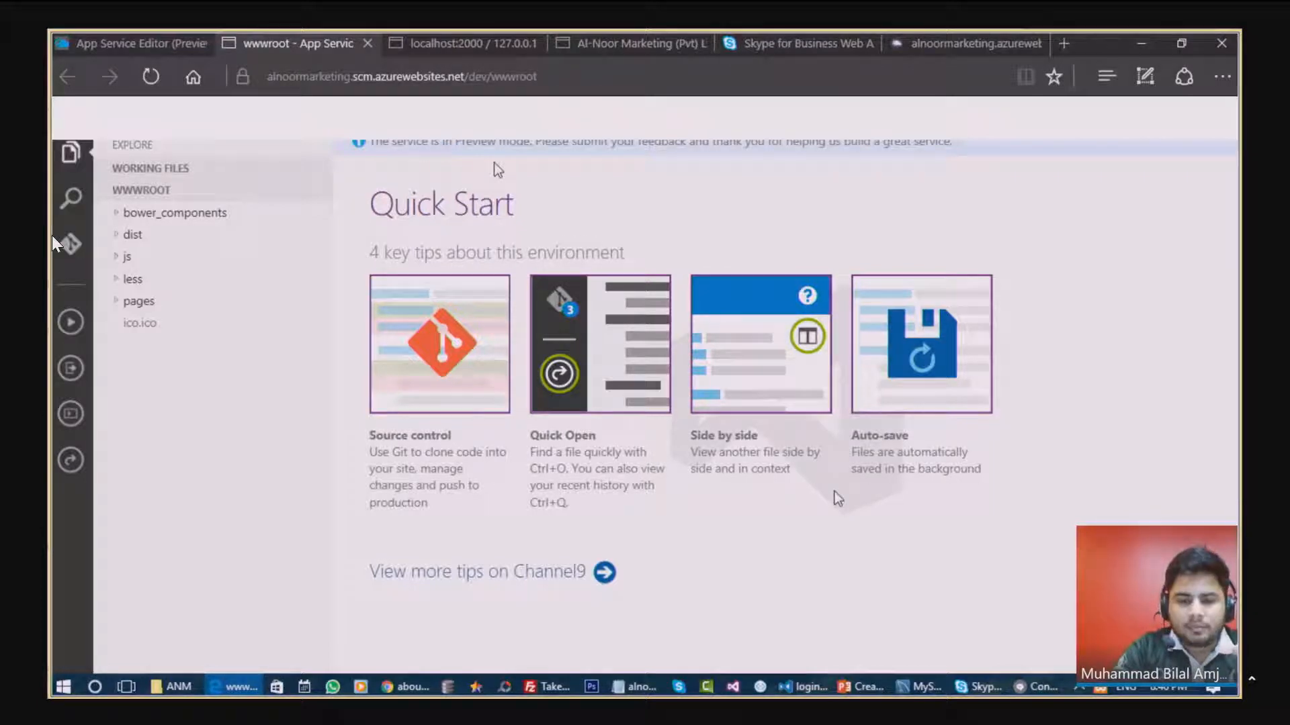
pyautogui.click(791, 693)
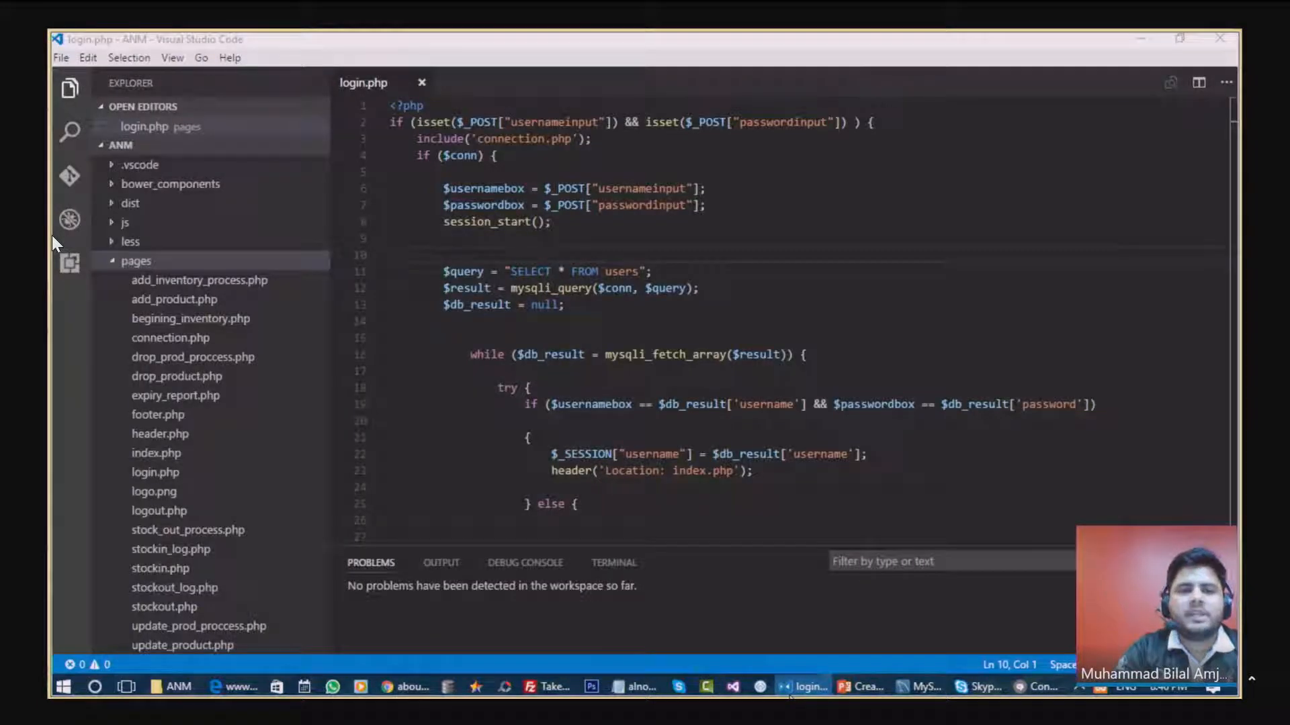
pyautogui.click(790, 693)
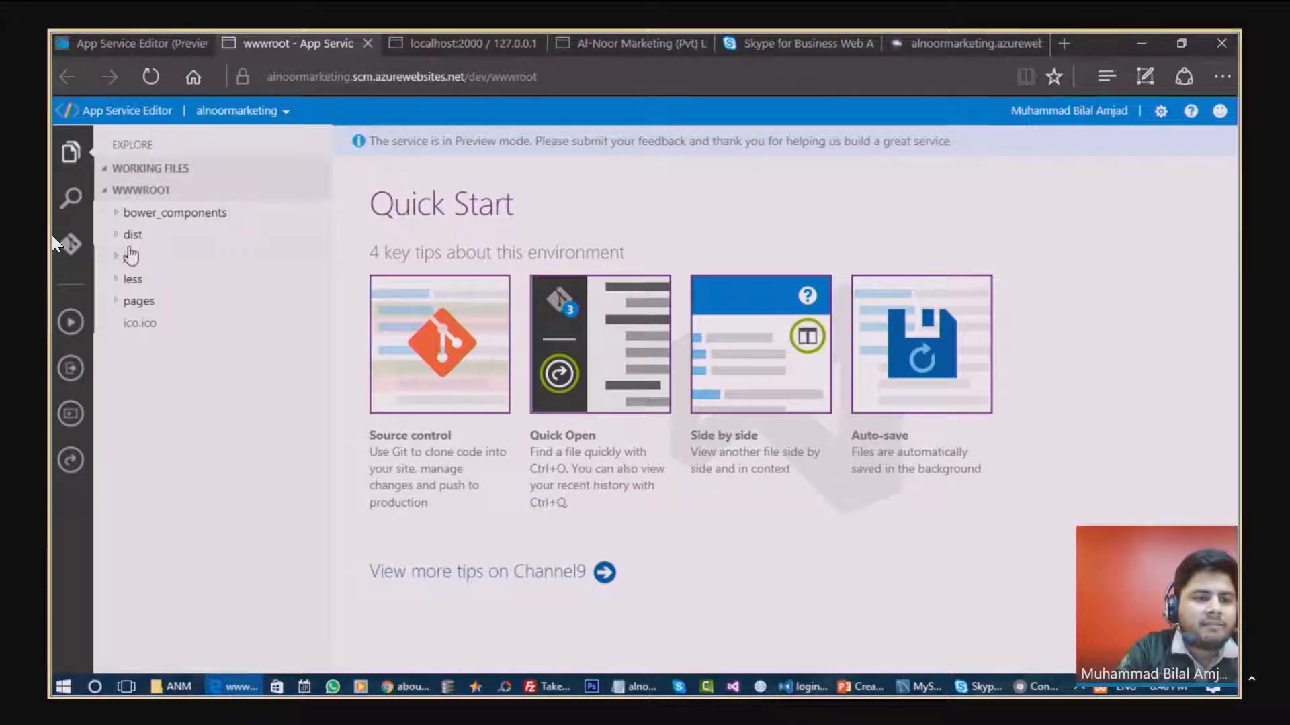
pyautogui.click(115, 302)
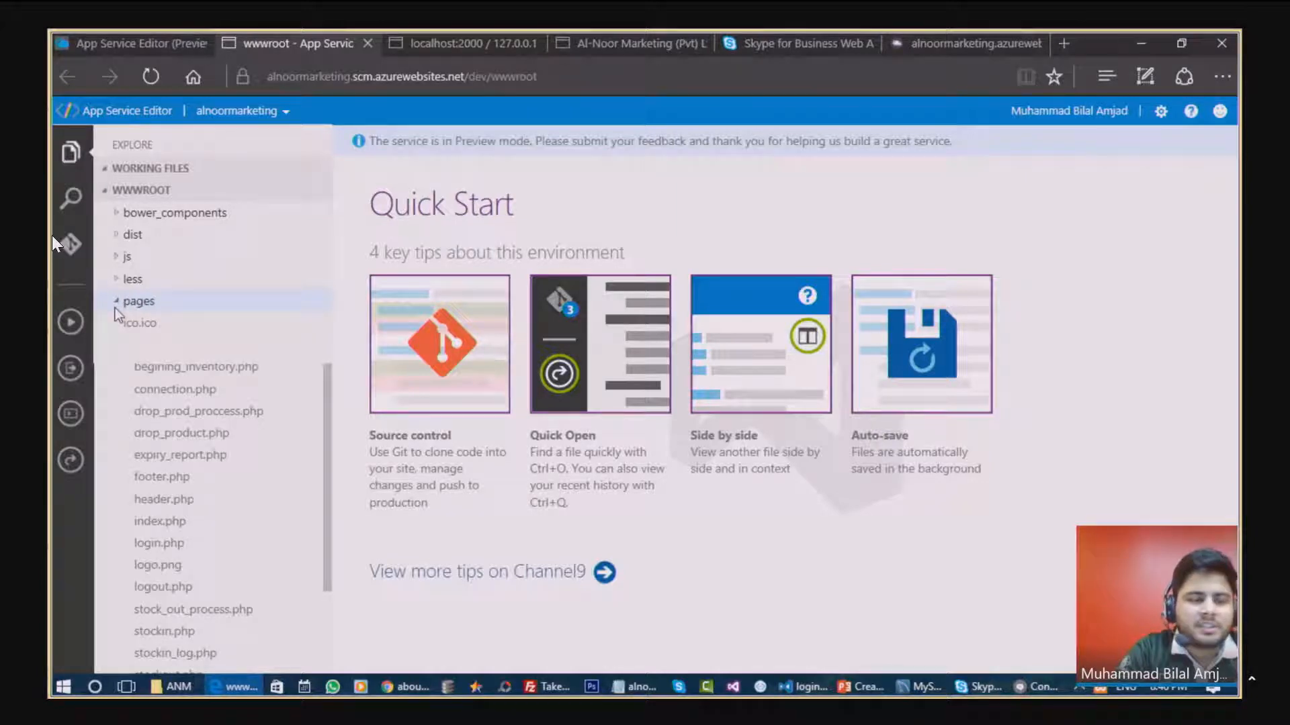
pyautogui.click(174, 389)
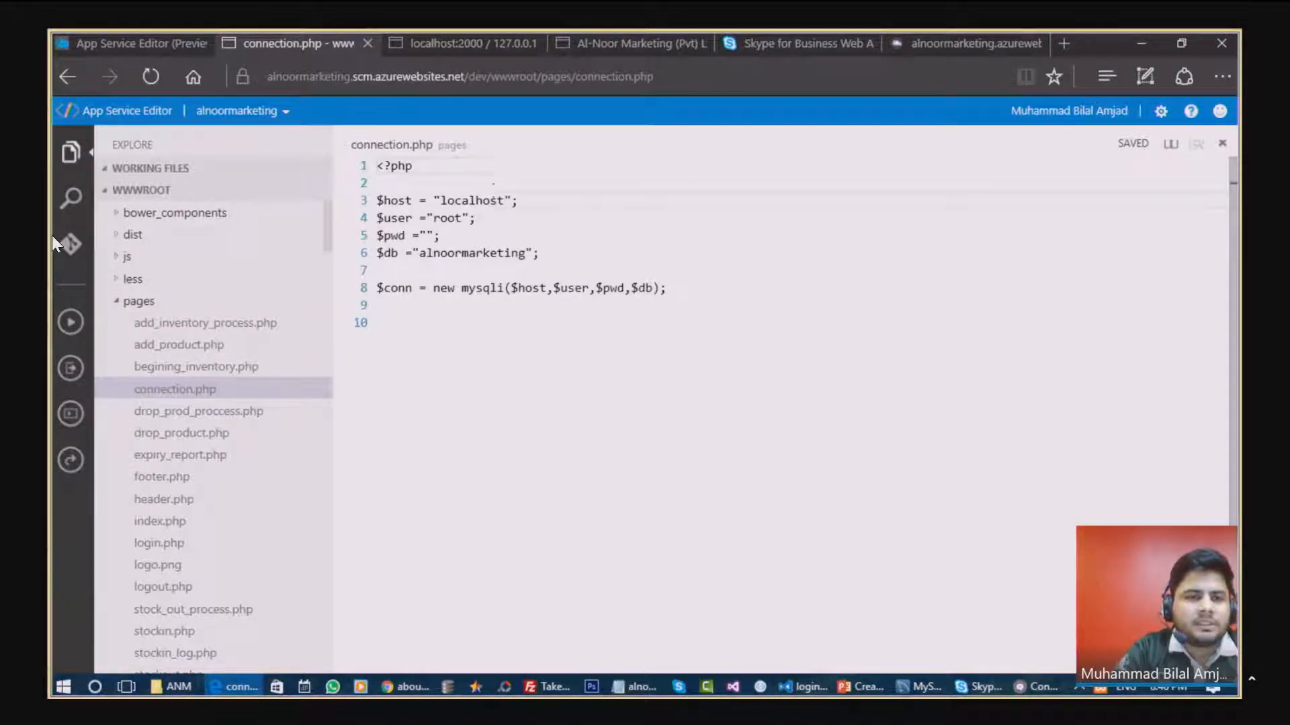
pyautogui.click(172, 50)
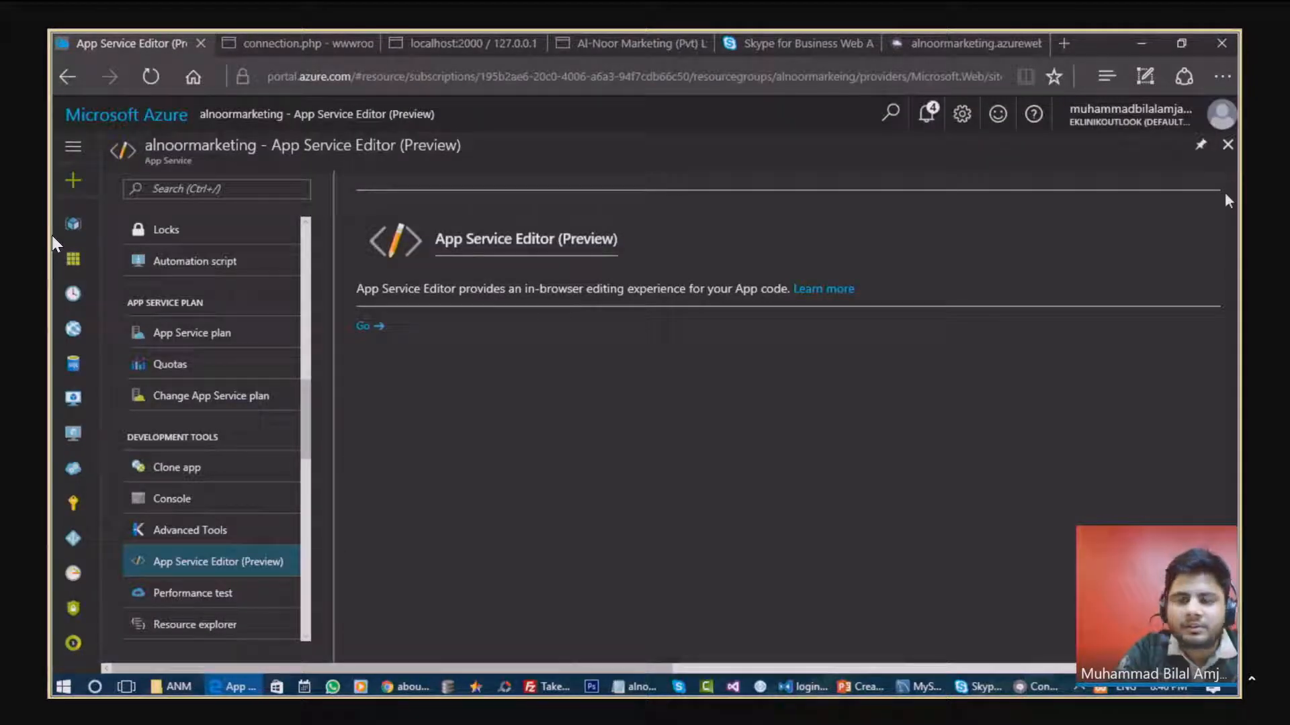
pyautogui.click(1227, 144)
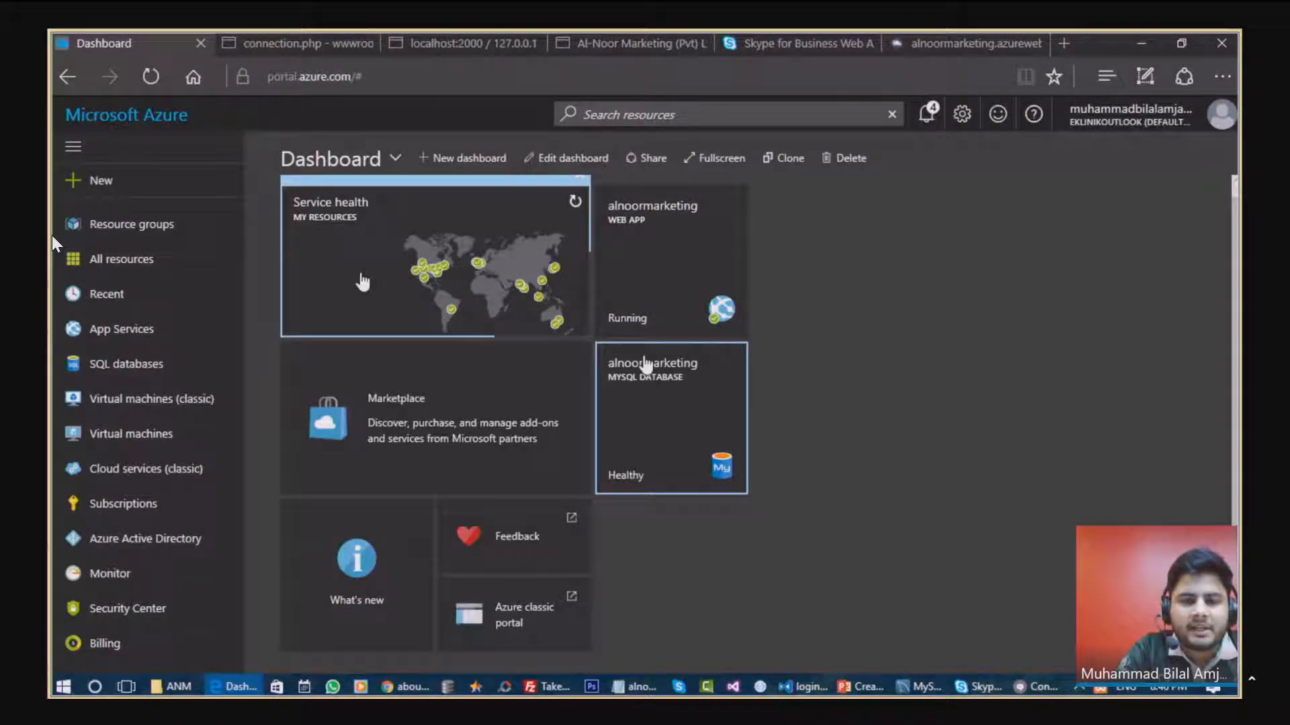
# Step: Copy the alnoormarketing MySQL hostname from its Properties, then go back to connection.php
pyautogui.click(645, 363)
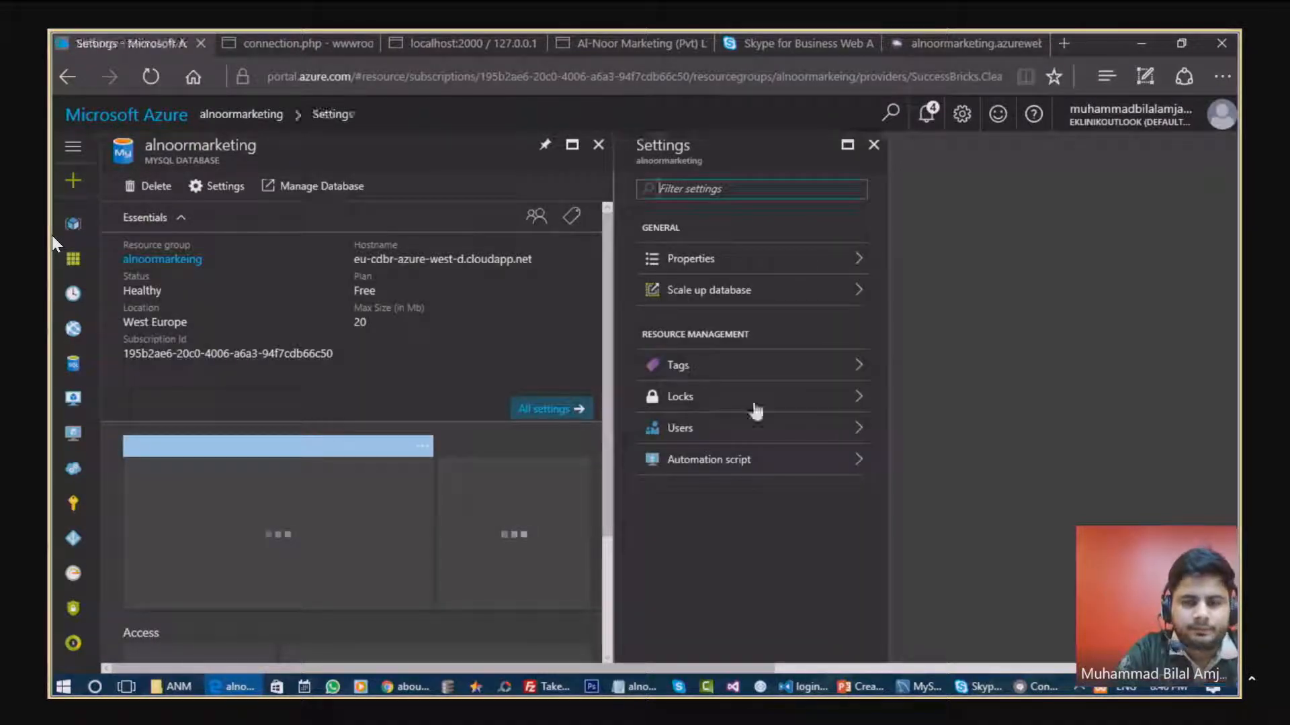
pyautogui.click(722, 261)
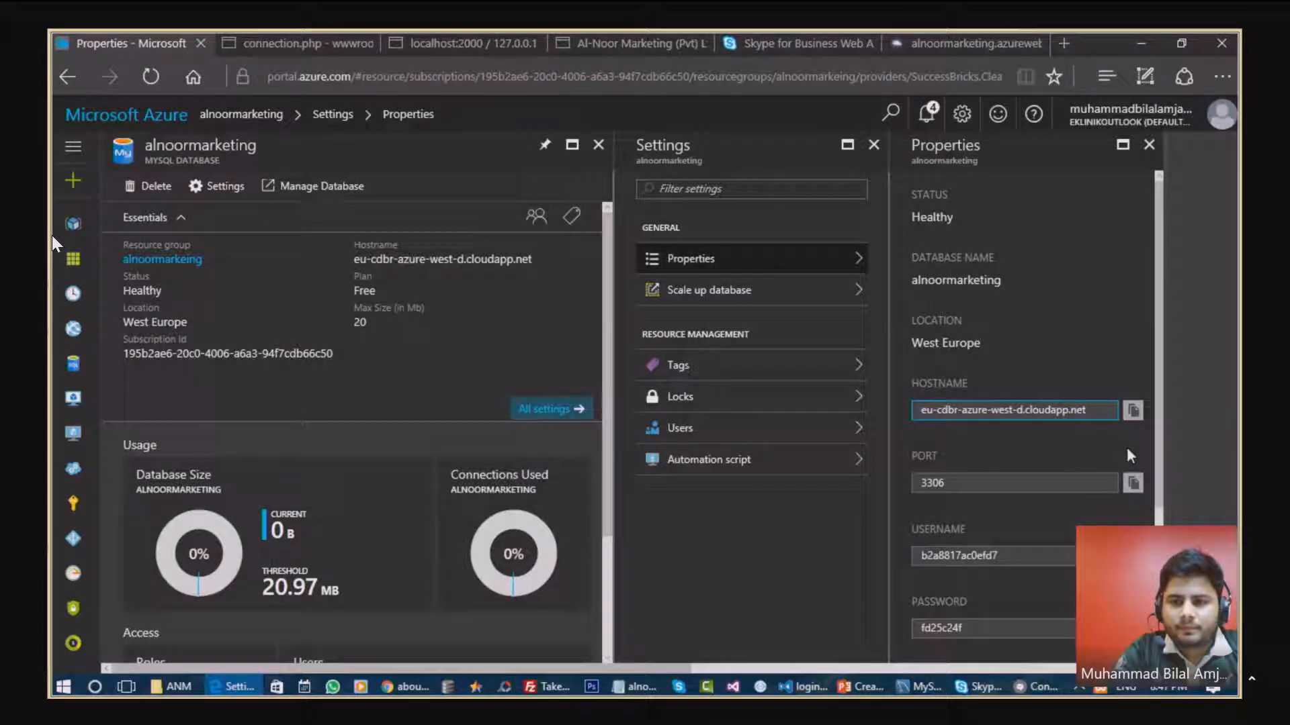
pyautogui.click(1133, 409)
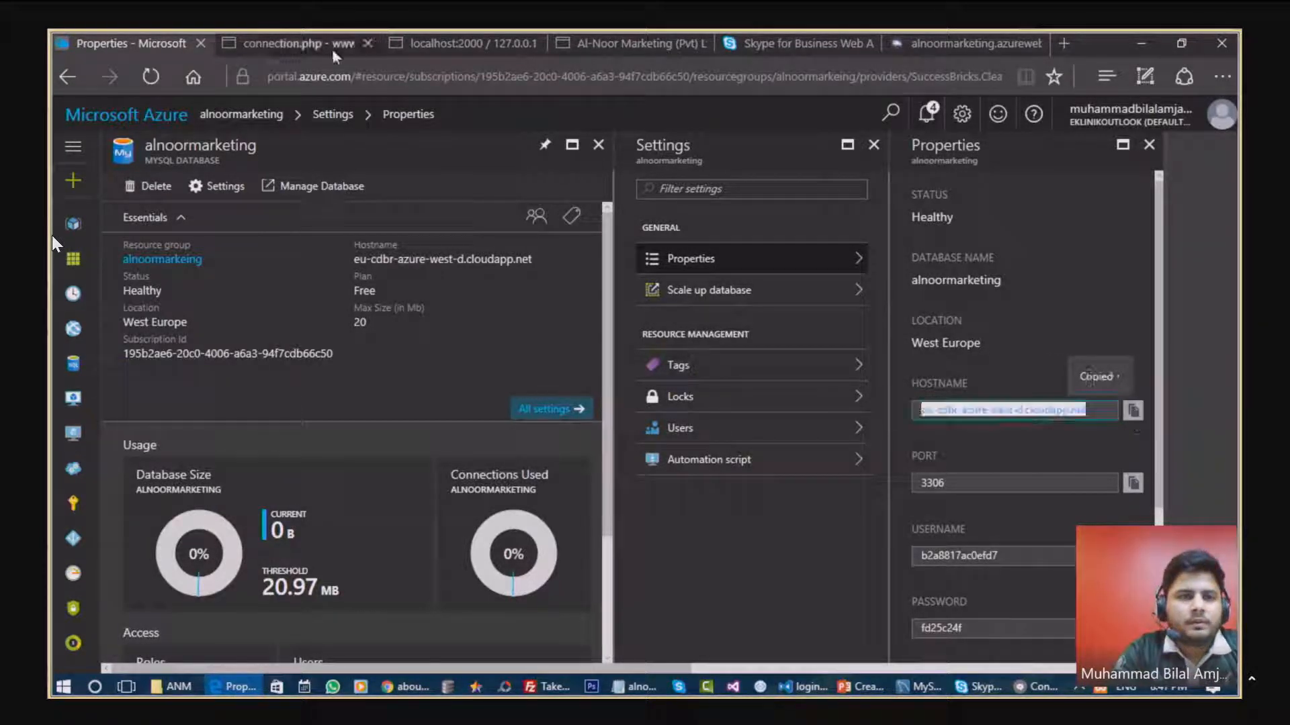
pyautogui.click(332, 48)
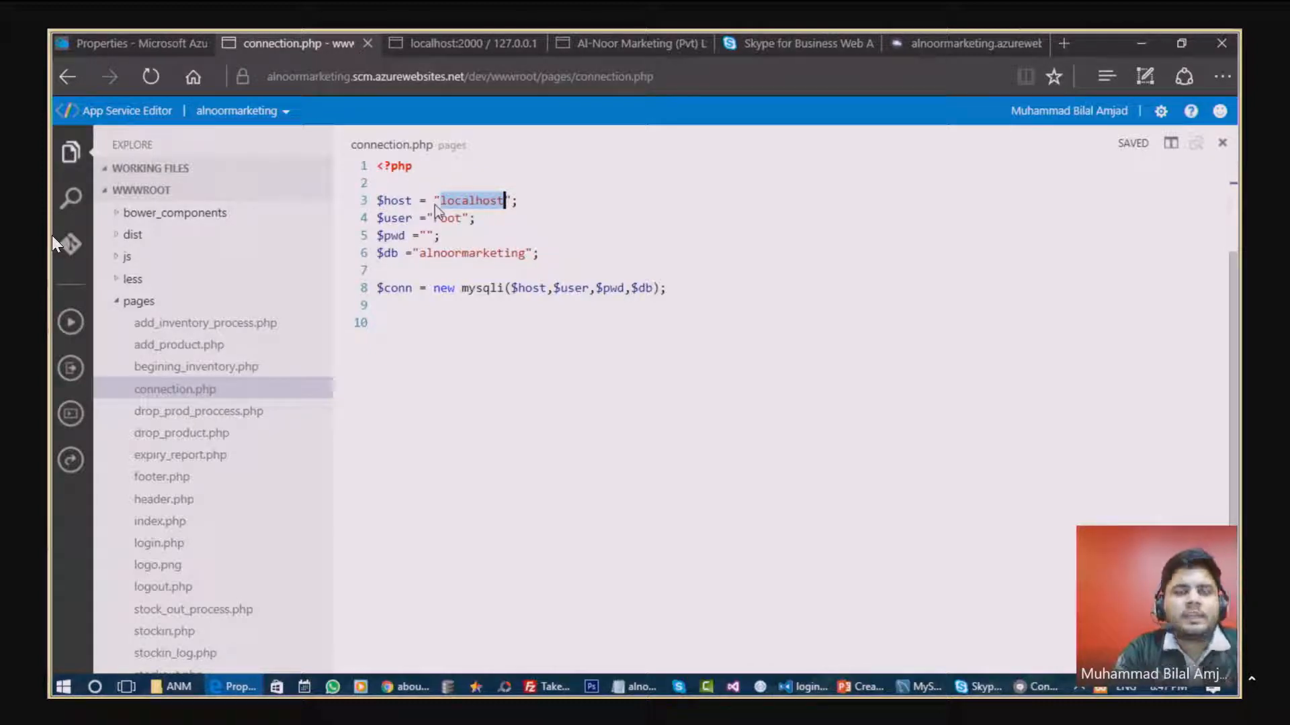
# Step: Set the host to eu-cdbr-azure-west-d.cloudapp.net and replace root with the database username
pyautogui.hotkey('ctrl', 'v')
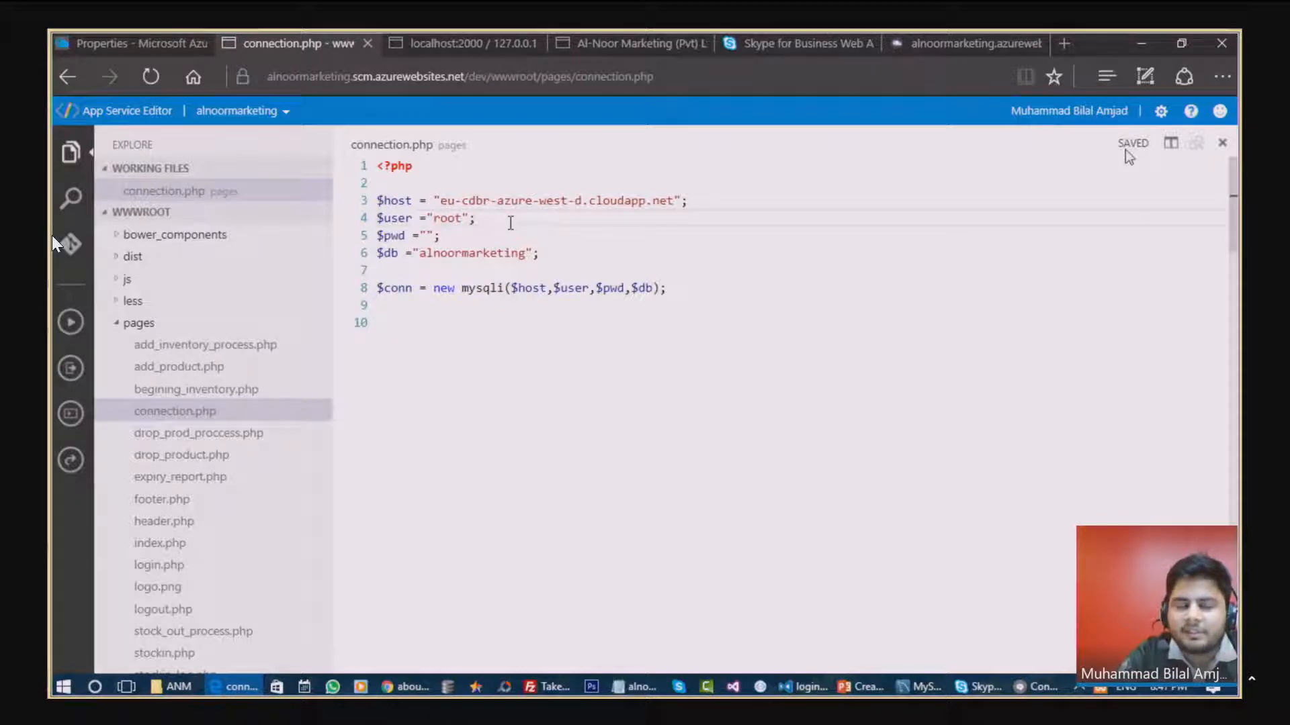
pyautogui.write('dsfdf')
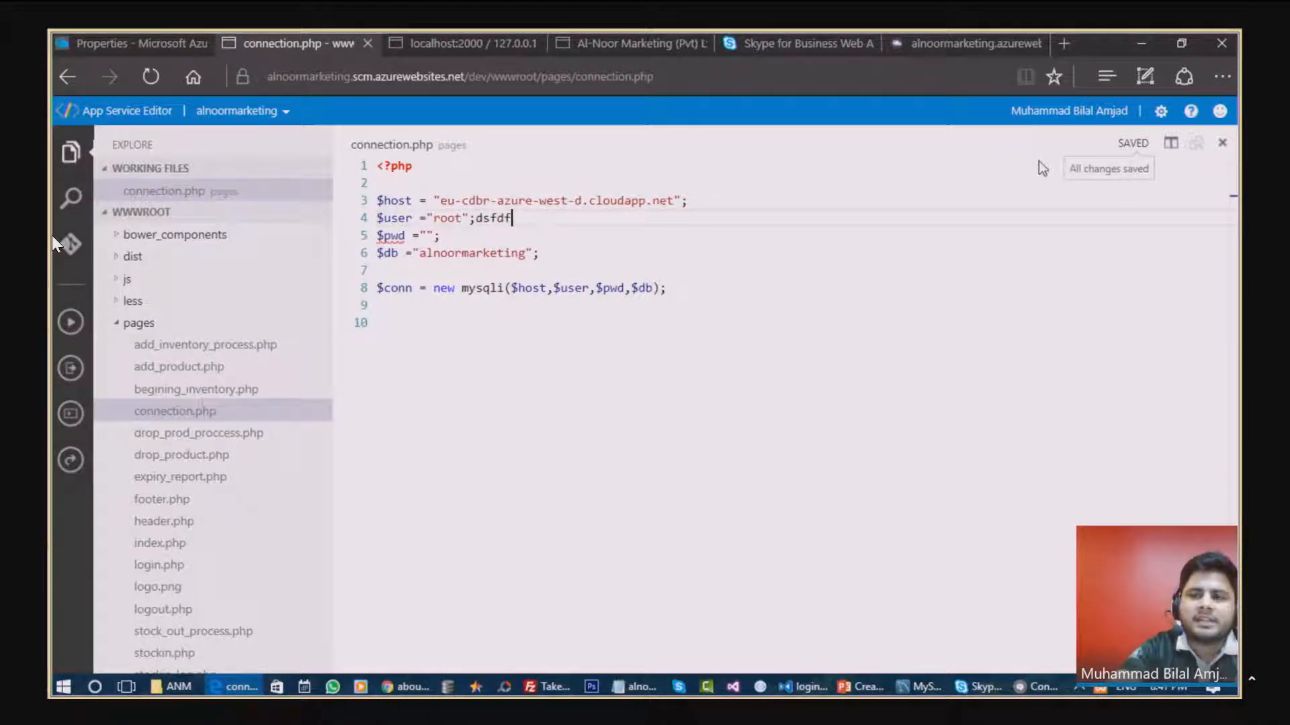
pyautogui.press('BackSpace')
pyautogui.press('BackSpace')
pyautogui.press('BackSpace')
pyautogui.press('BackSpace')
pyautogui.press('BackSpace')
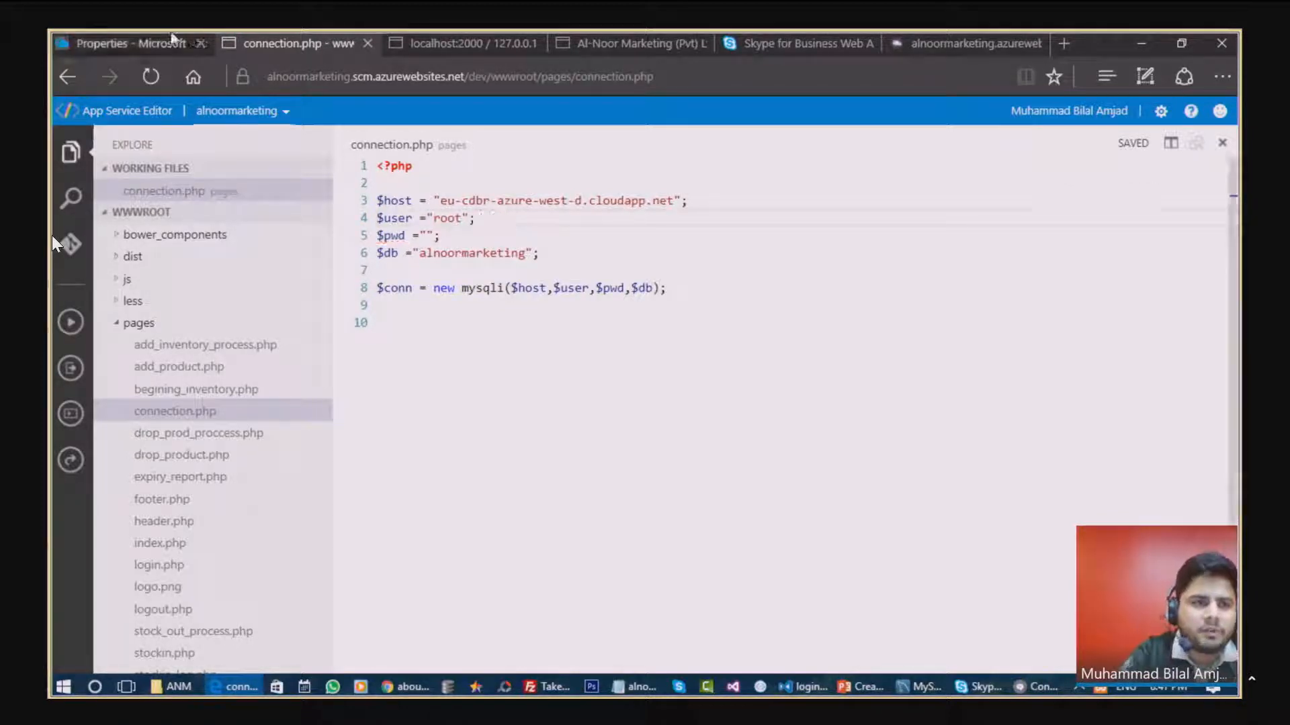
pyautogui.click(130, 43)
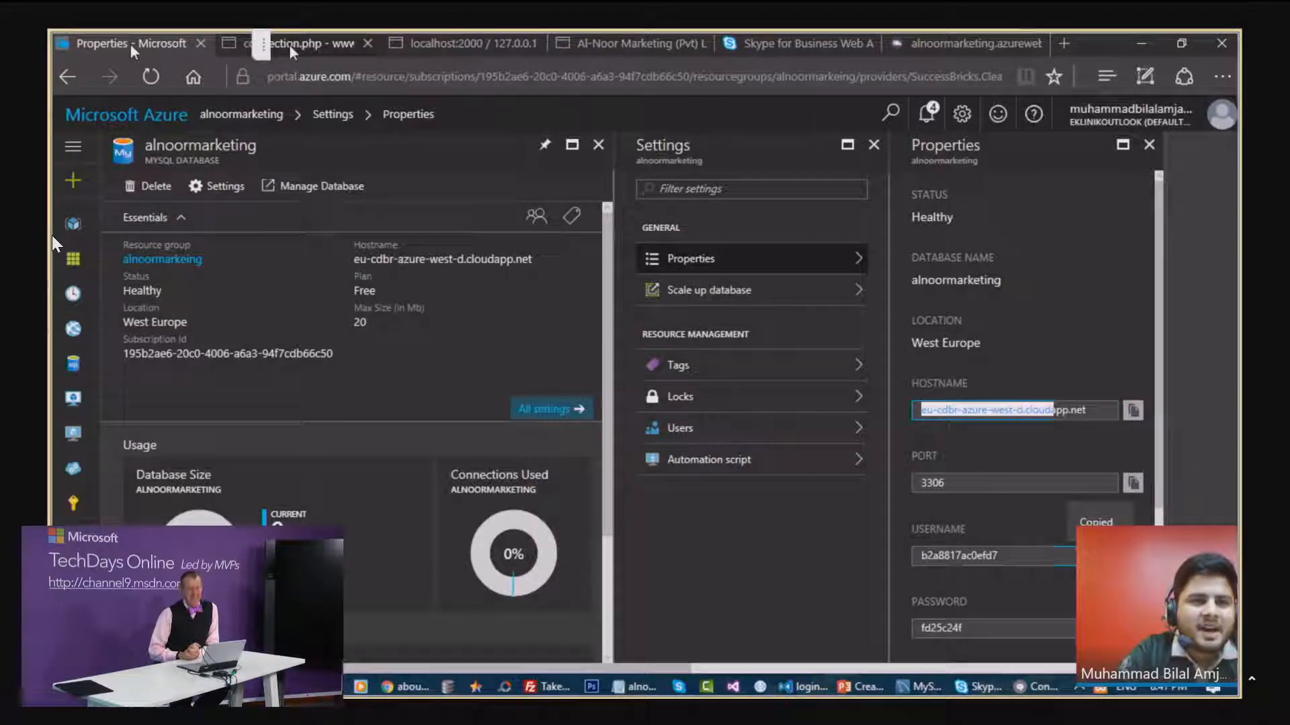
pyautogui.click(289, 44)
pyautogui.doubleClick(448, 220)
pyautogui.hotkey('ctrl', 'v')
# Step: Copy the database password from Properties into connection.php's $pwd value
pyautogui.click(117, 41)
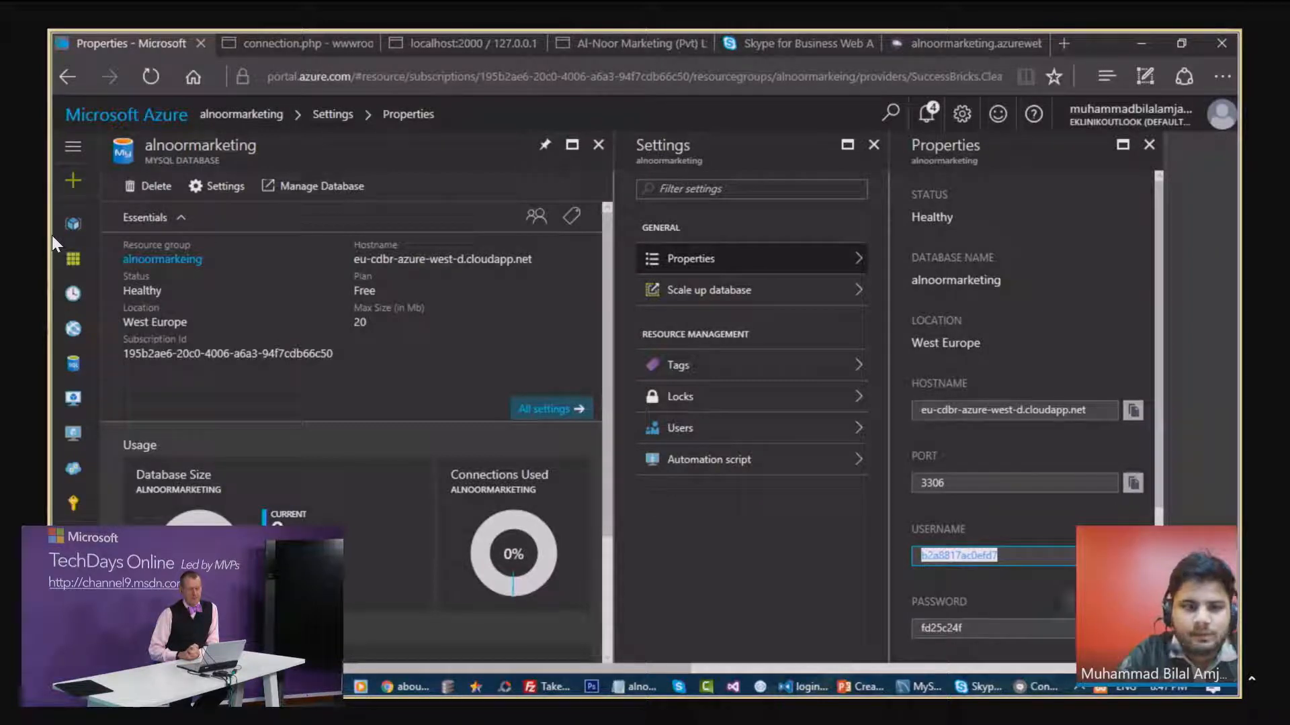
pyautogui.click(974, 628)
pyautogui.click(238, 45)
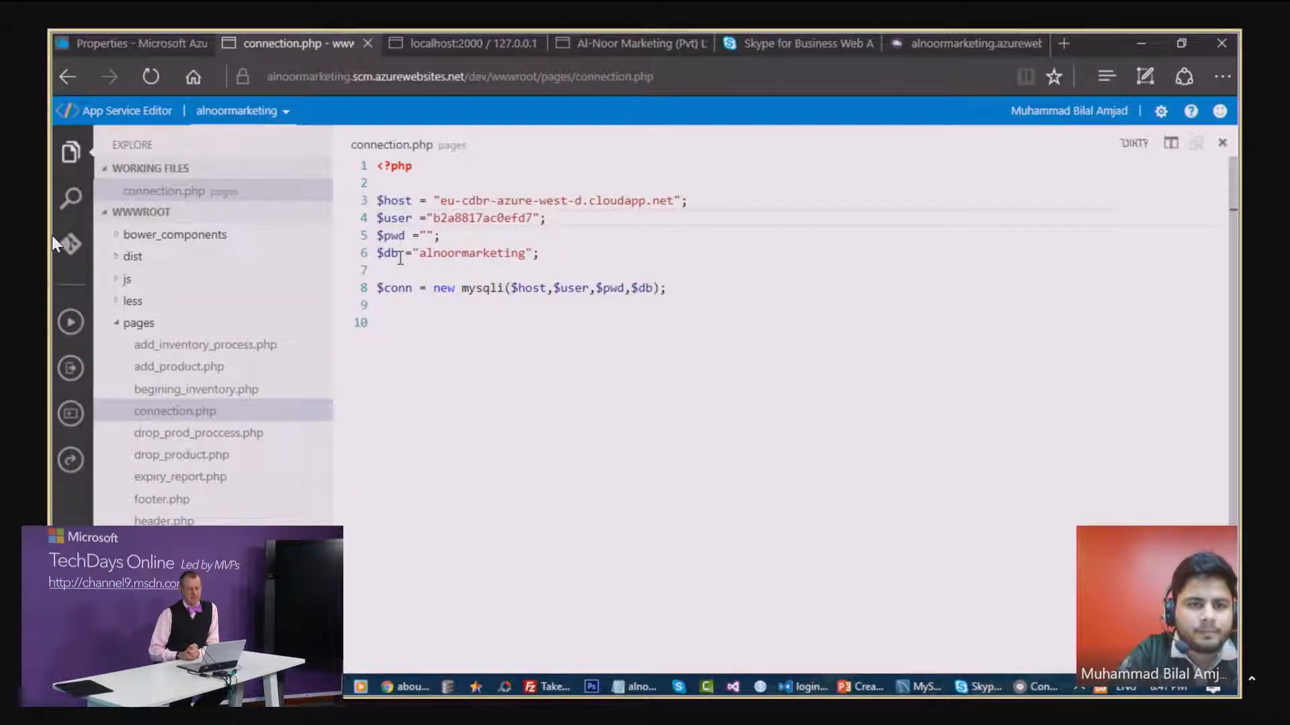
pyautogui.press('Down')
pyautogui.hotkey('ctrl', 'v')
pyautogui.click(857, 310)
pyautogui.click(984, 41)
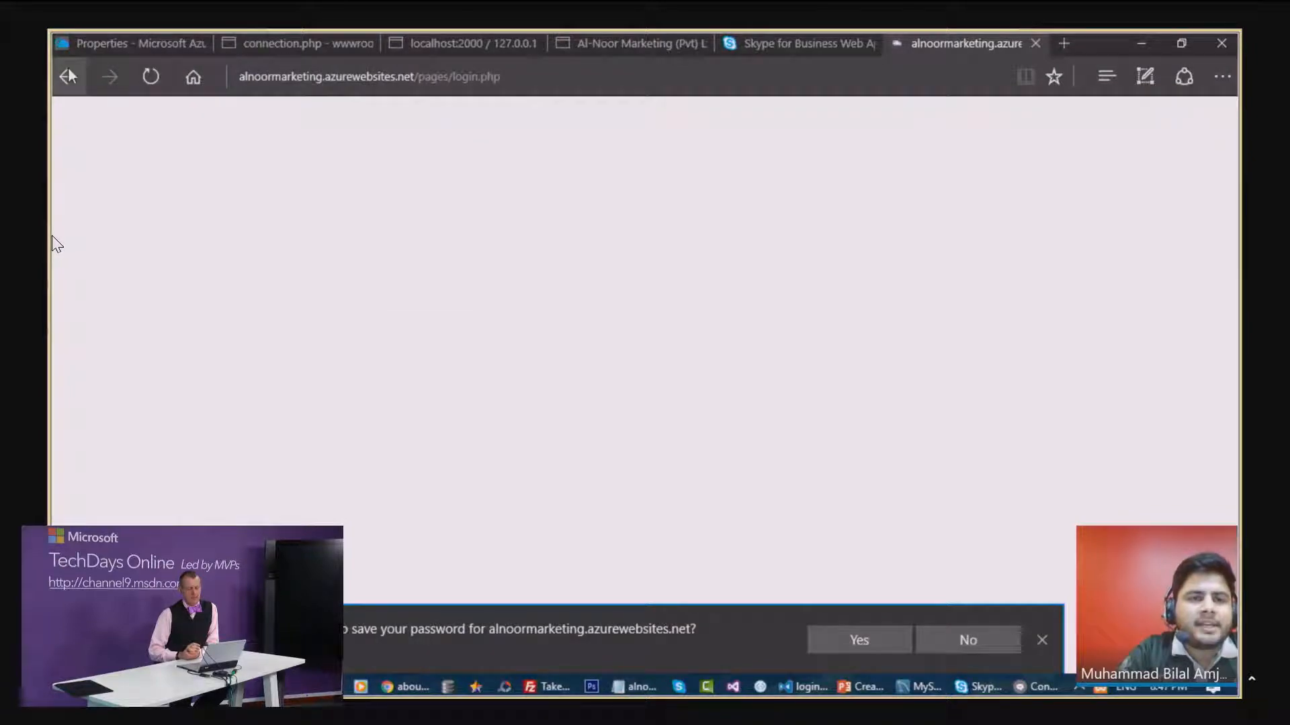
# Step: Reload the live login.php page and decline saving the password
pyautogui.click(586, 81)
pyautogui.press('Return')
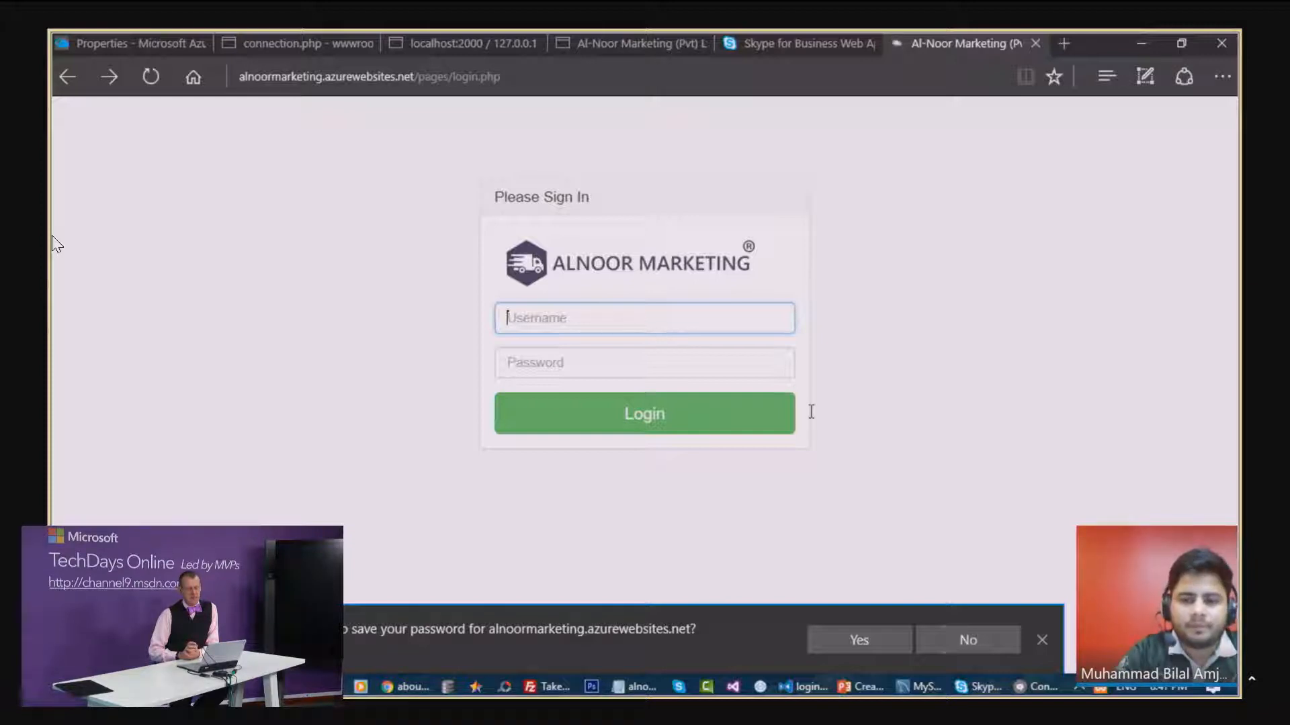
pyautogui.click(977, 640)
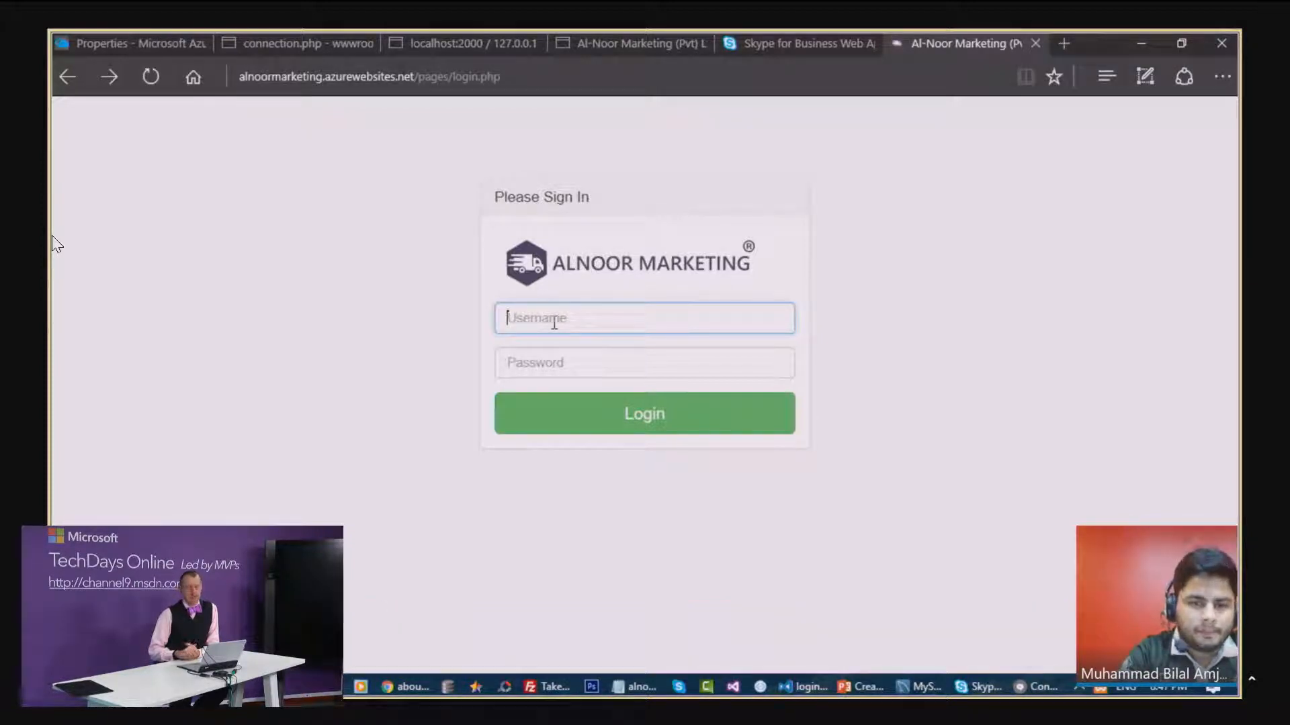
# Step: Sign in with the account username and password to view the live Opening Stock report
pyautogui.write('bilalamjad')
pyautogui.press('Tab')
pyautogui.write('••••••••••')
pyautogui.press('Return')
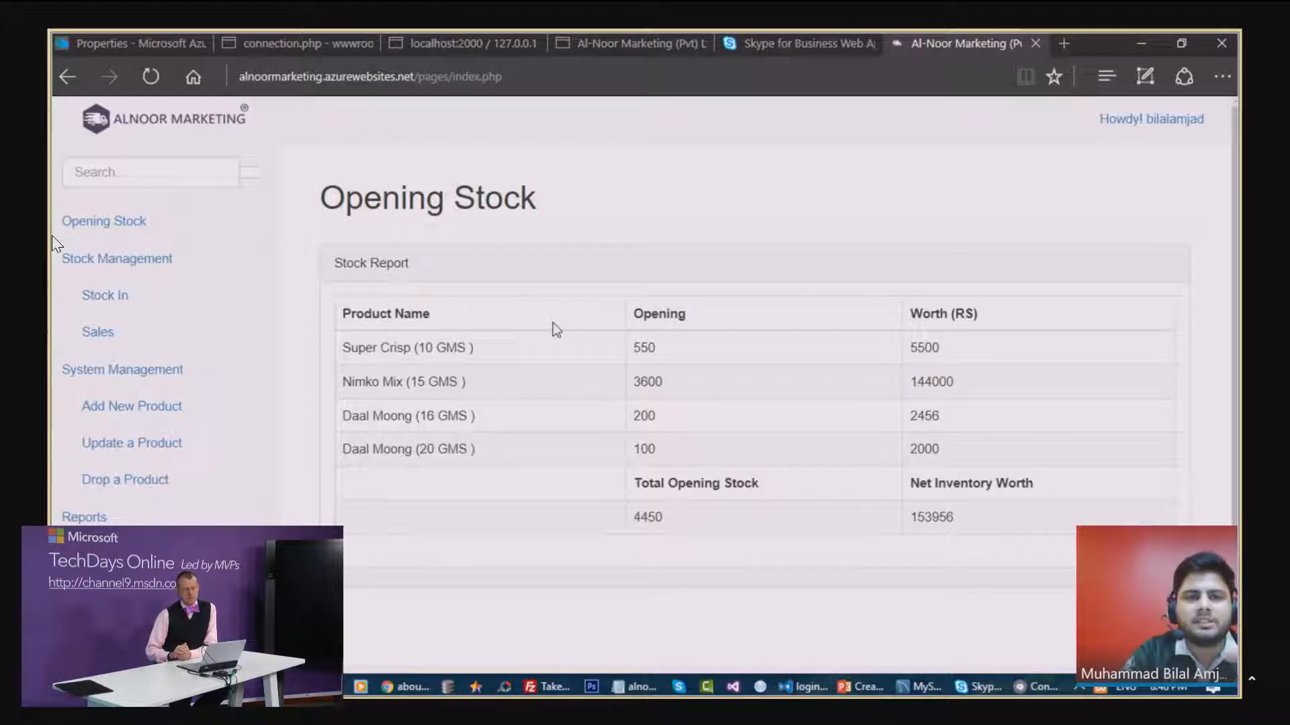
pyautogui.click(502, 78)
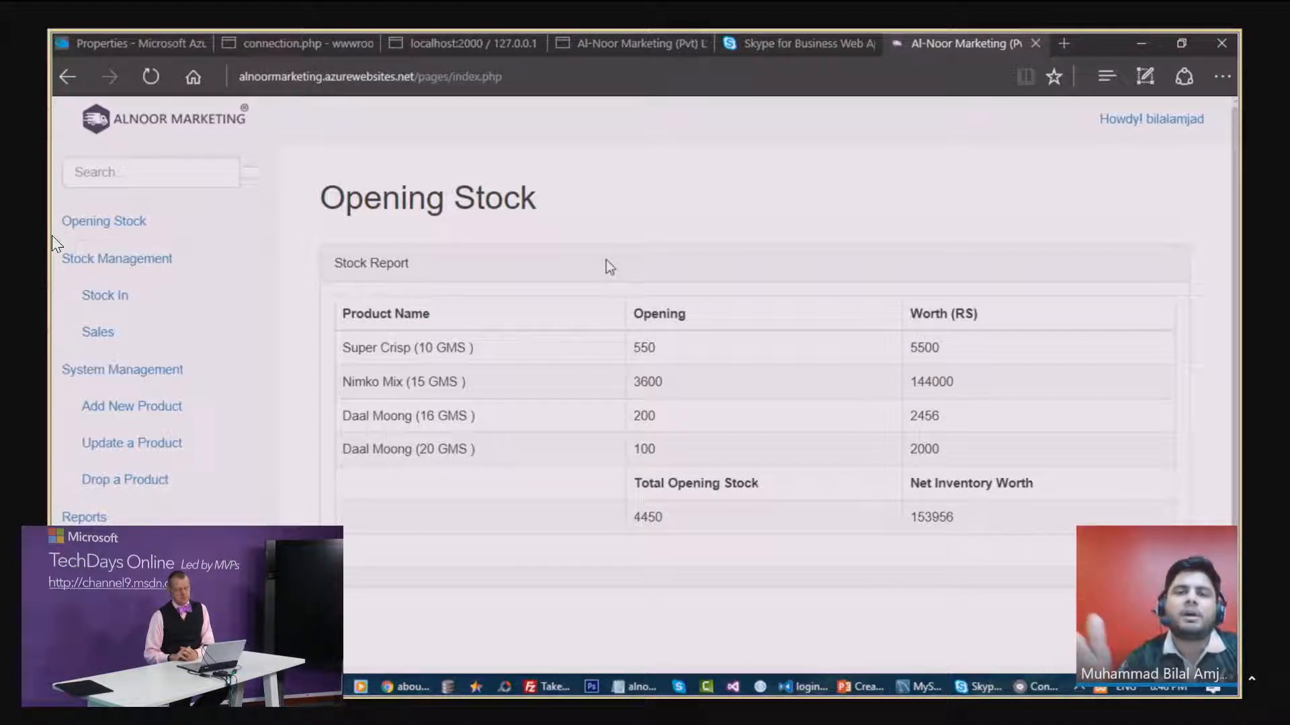
pyautogui.click(127, 44)
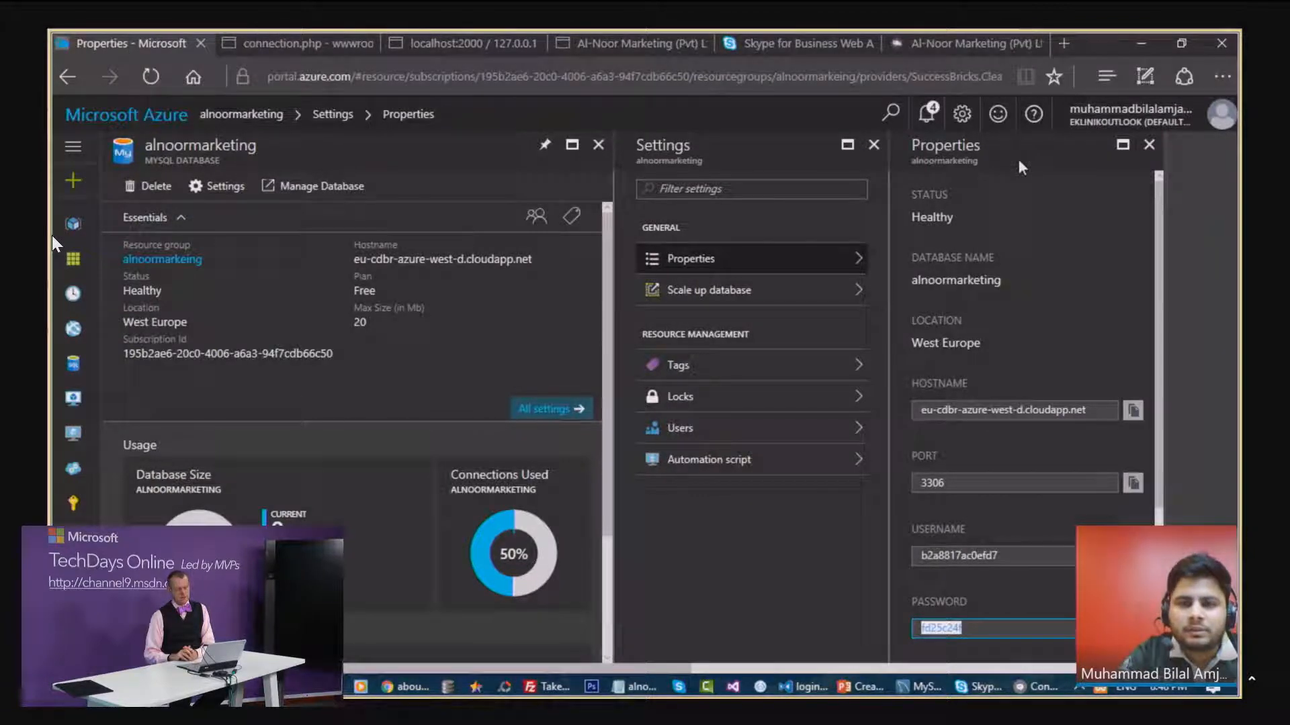
# Step: Close the MySQL Properties, Settings and database blades, then open alnoormarketing's Deployment slots
pyautogui.click(1150, 145)
pyautogui.click(874, 145)
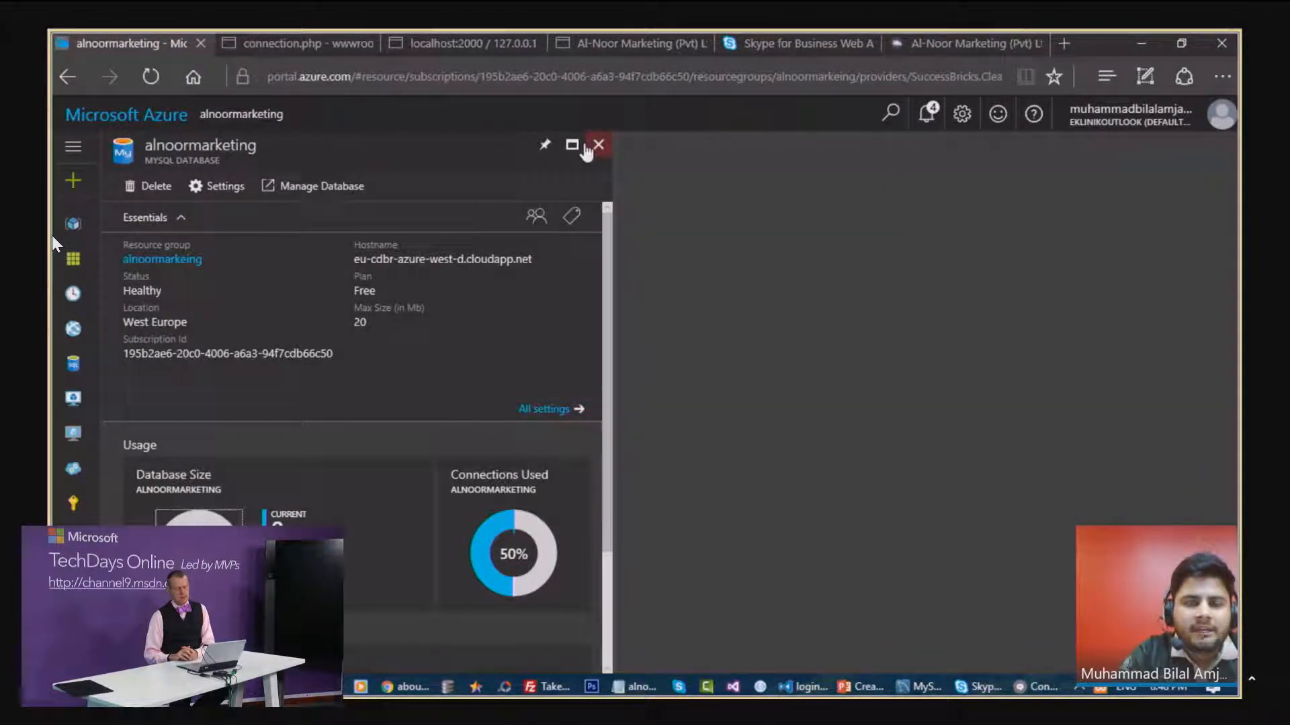
pyautogui.click(598, 146)
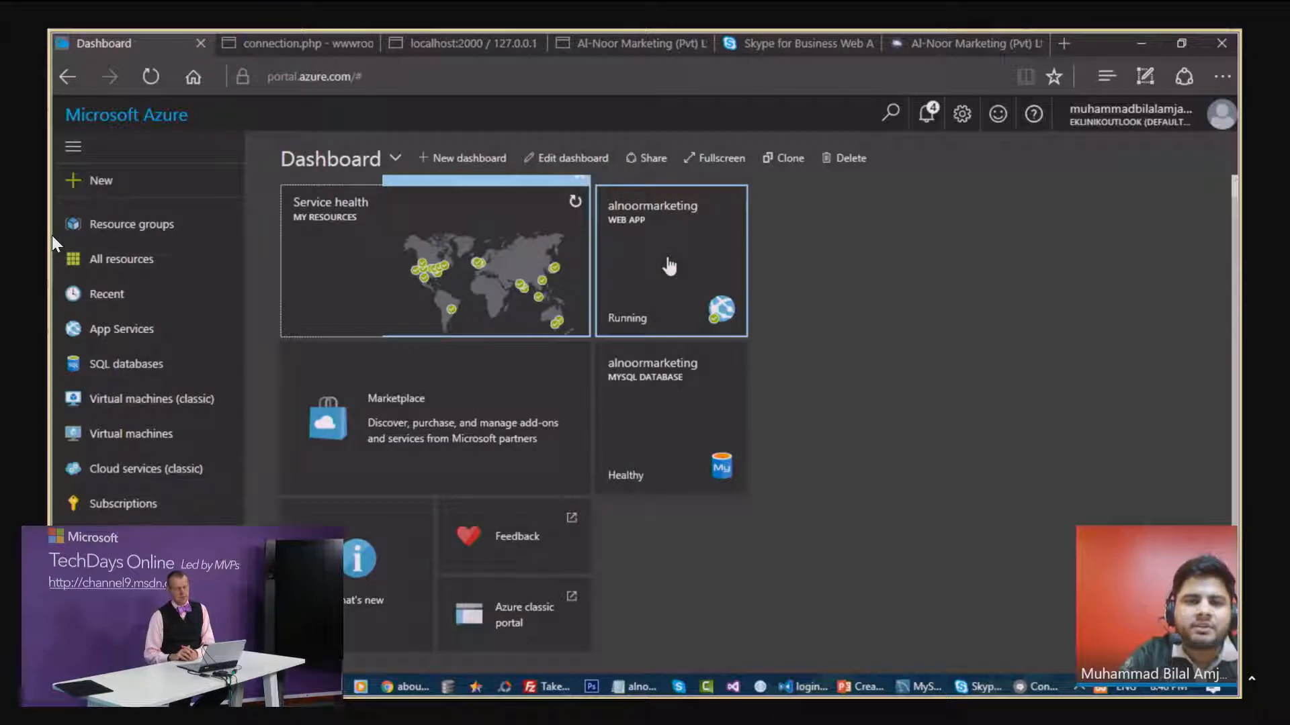
pyautogui.click(669, 266)
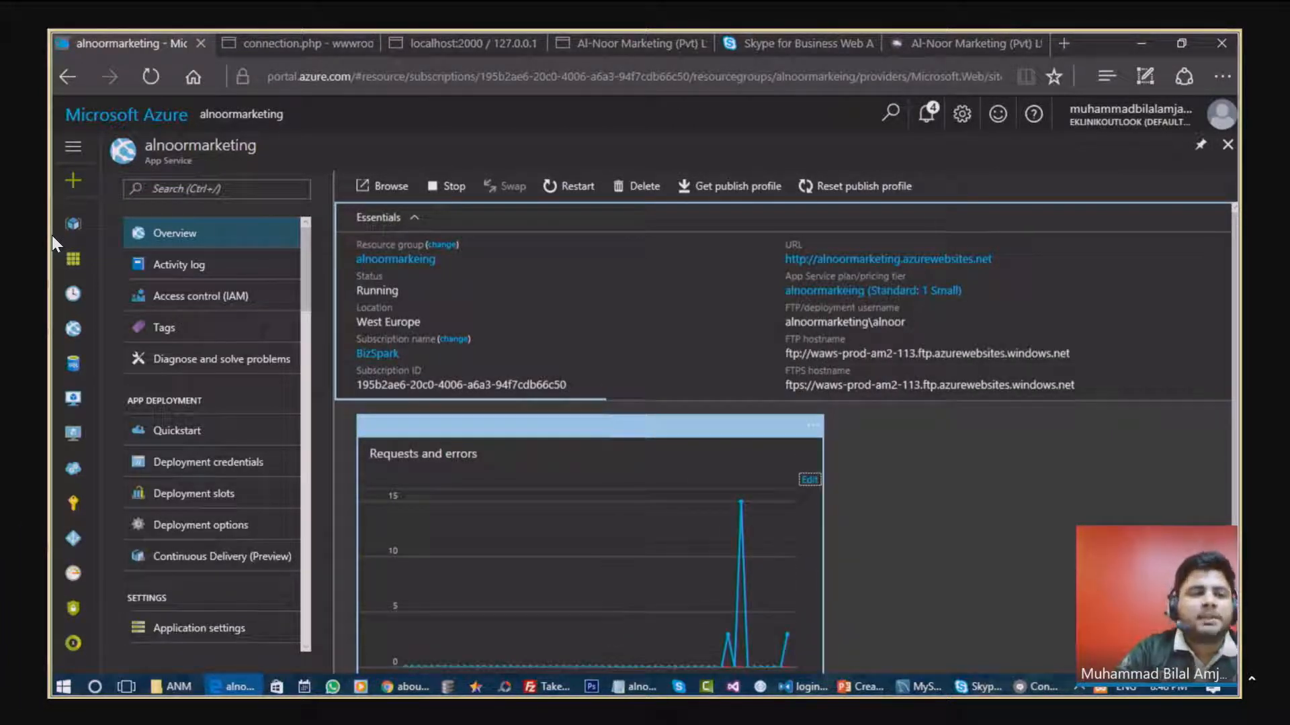
pyautogui.scroll(-2, 1008, 399)
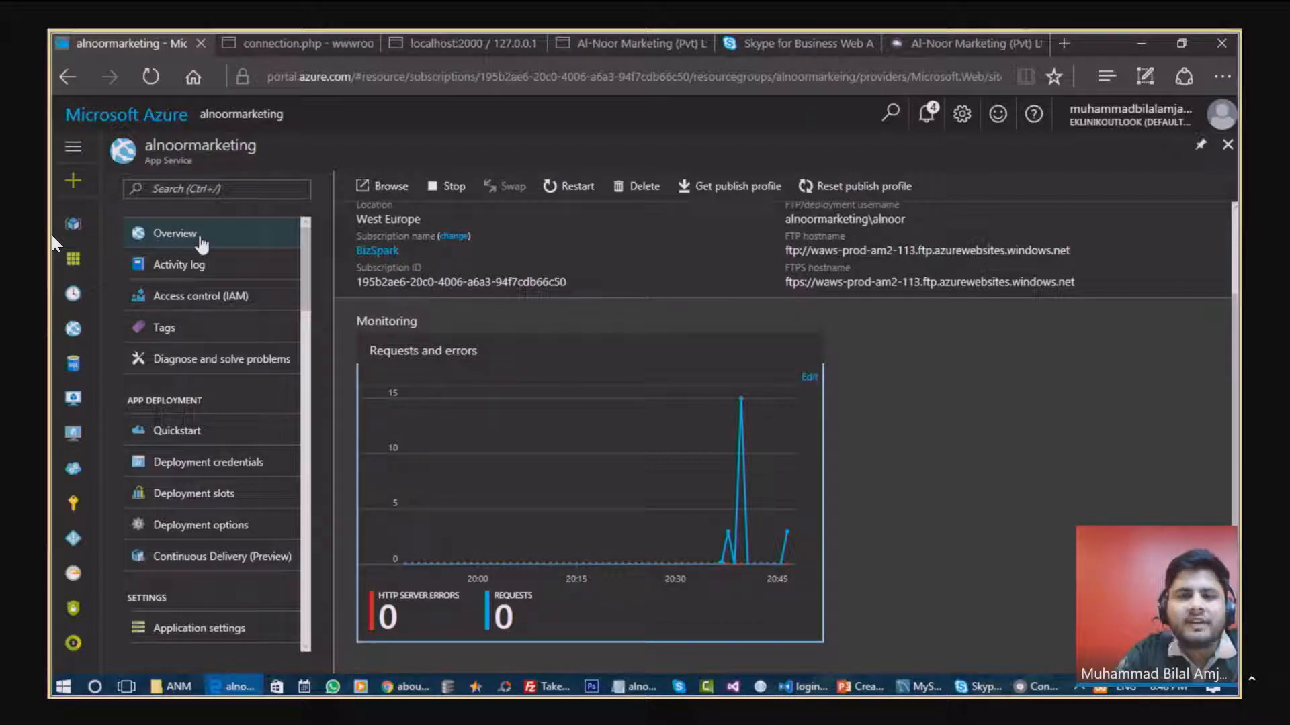
pyautogui.scroll(2, 927, 386)
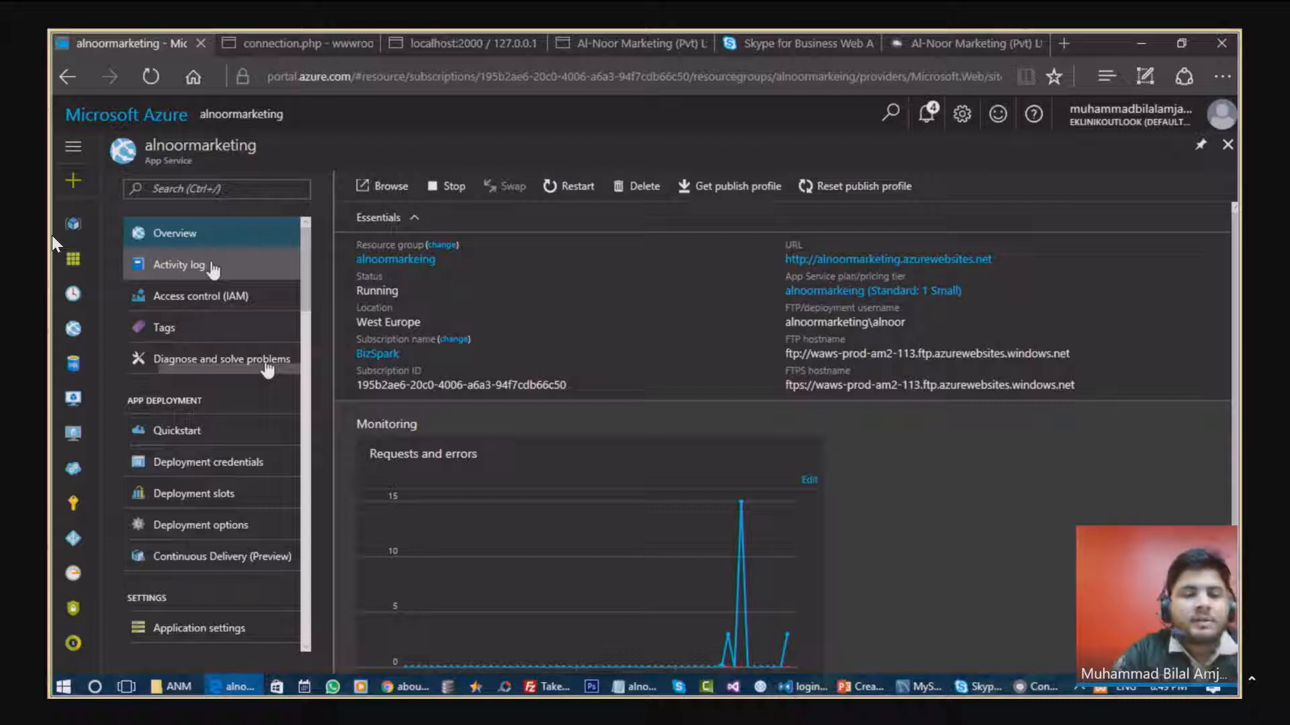
pyautogui.click(245, 495)
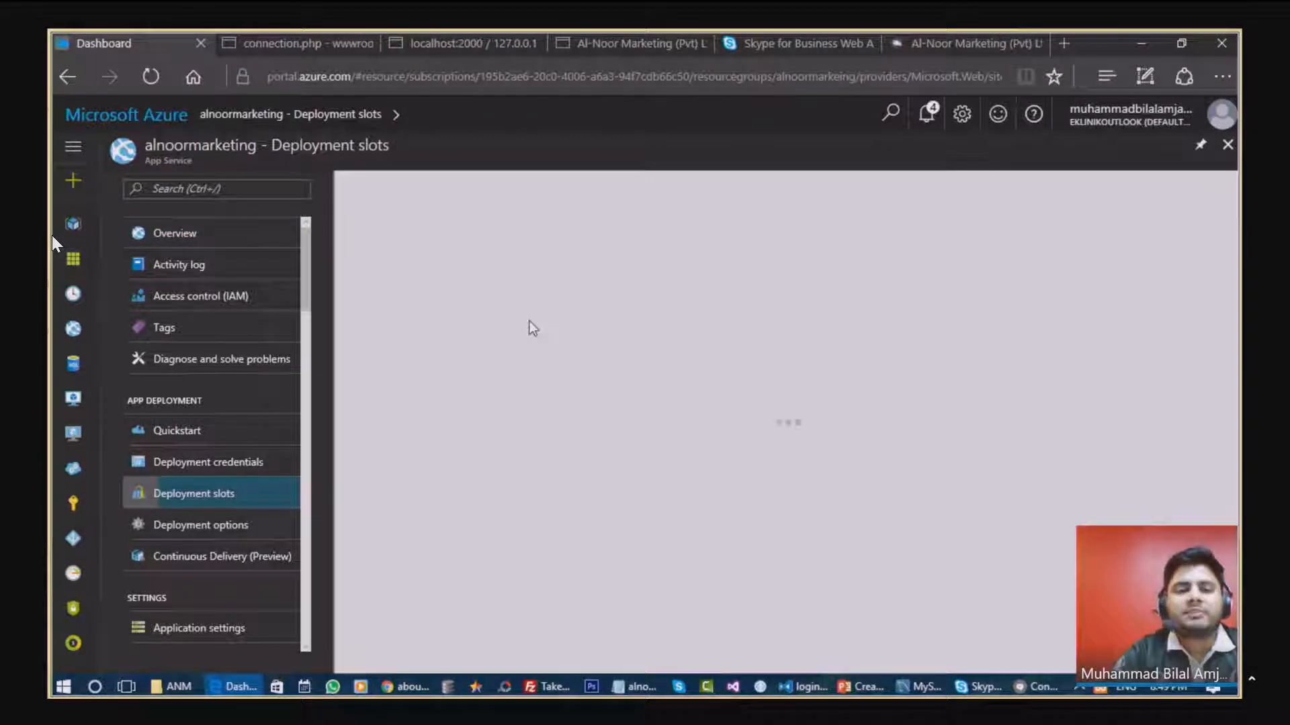
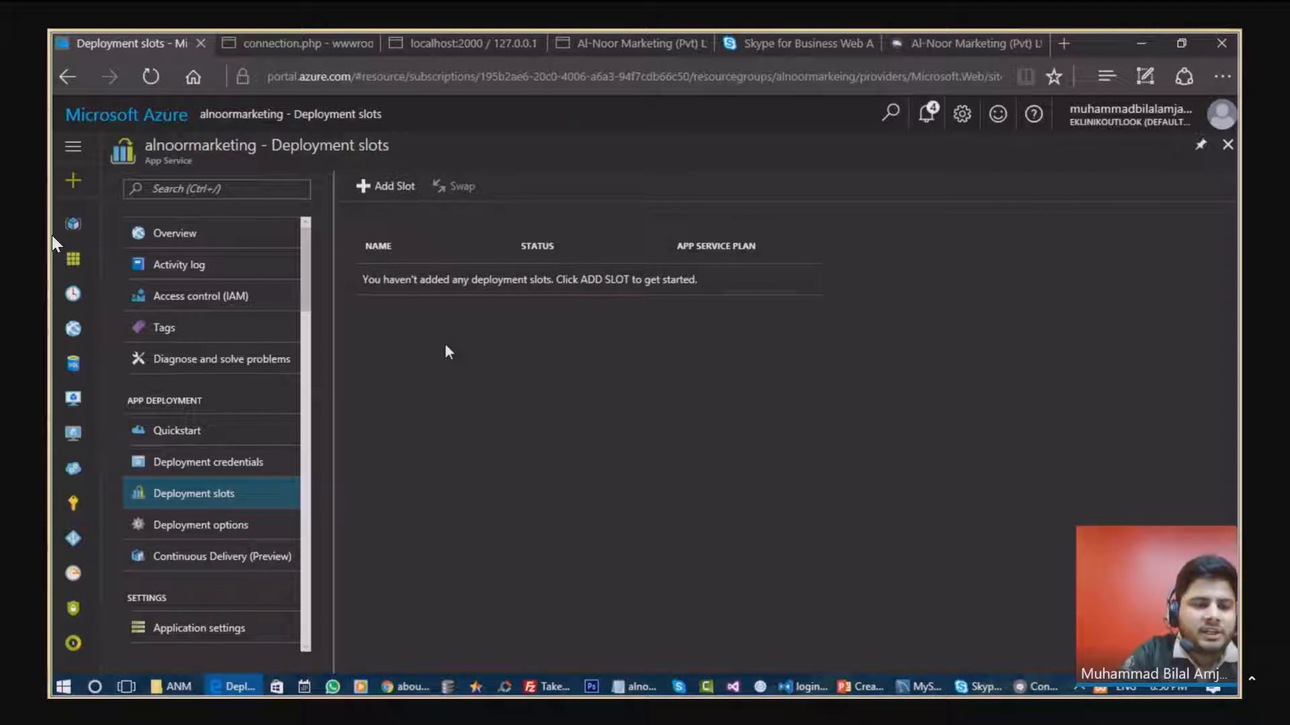
# Step: Open the Continuous Delivery (Preview) page from alnoormarketing's blade menu
pyautogui.scroll(-3, 249, 510)
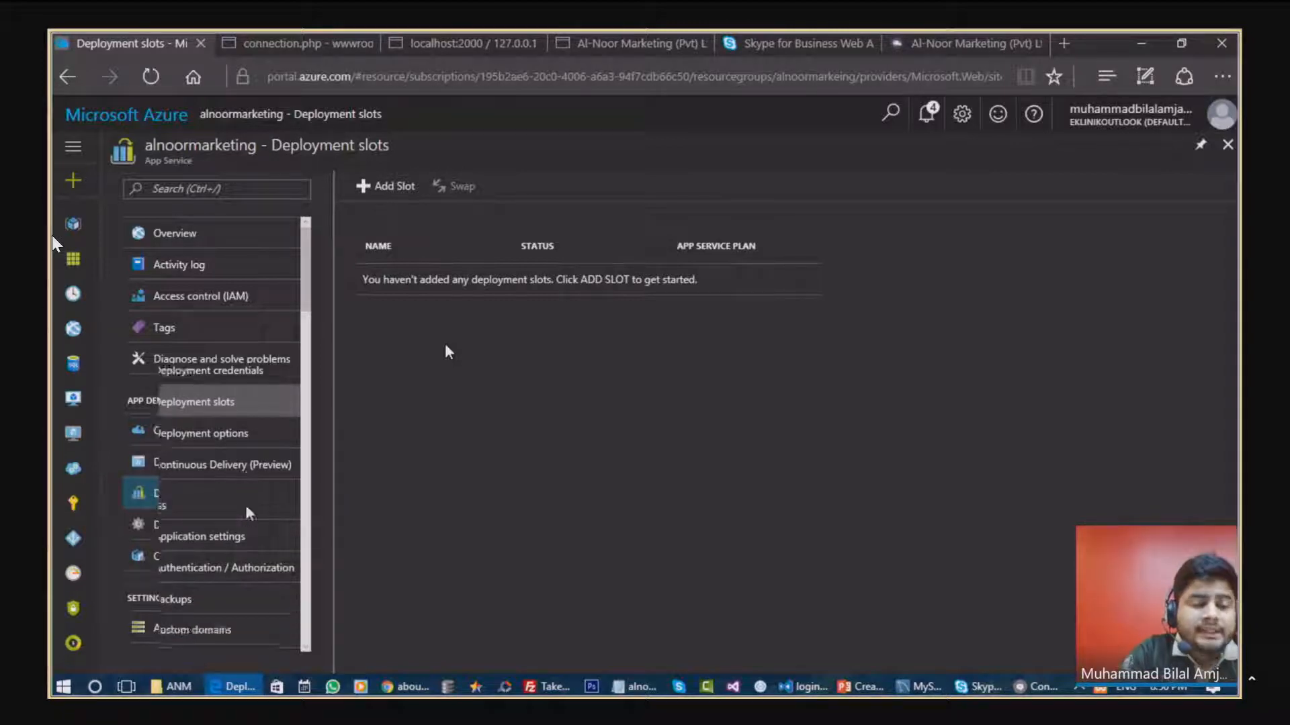
pyautogui.click(241, 471)
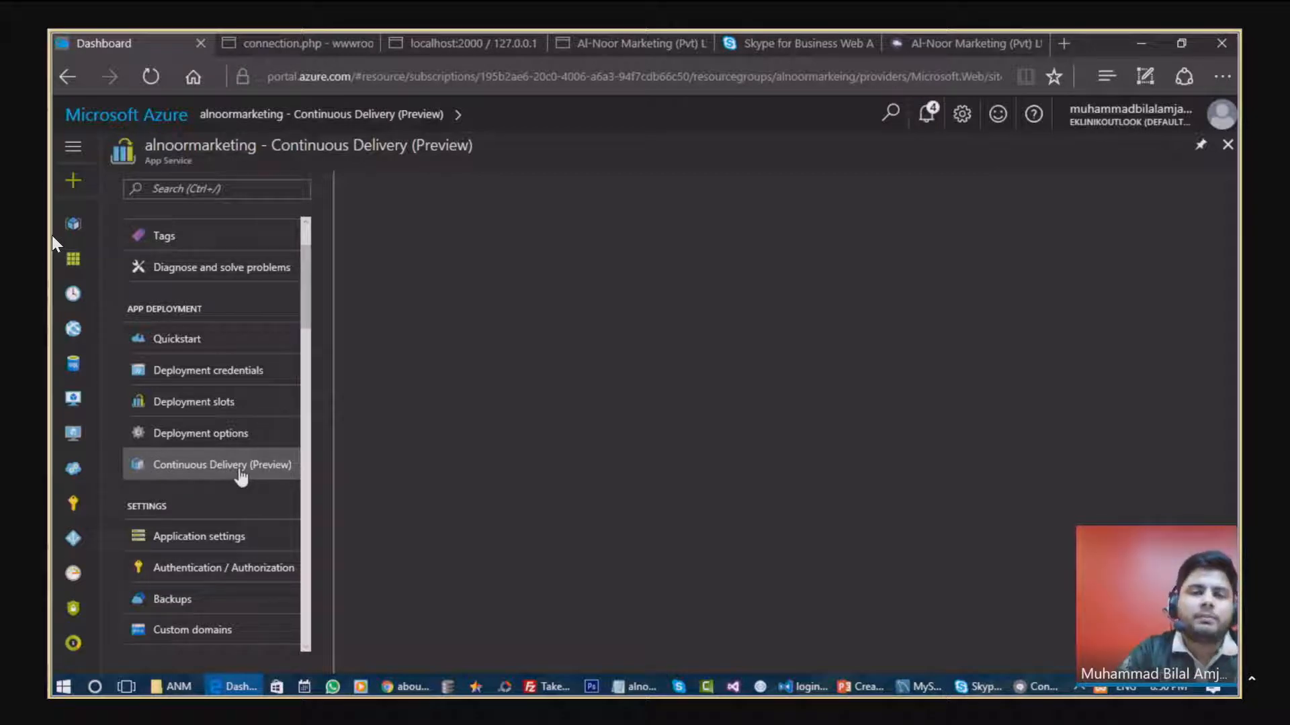
# Step: Open Application settings, showing .NET Framework v4.6, PHP 5.6, and Java and Python off
pyautogui.click(241, 477)
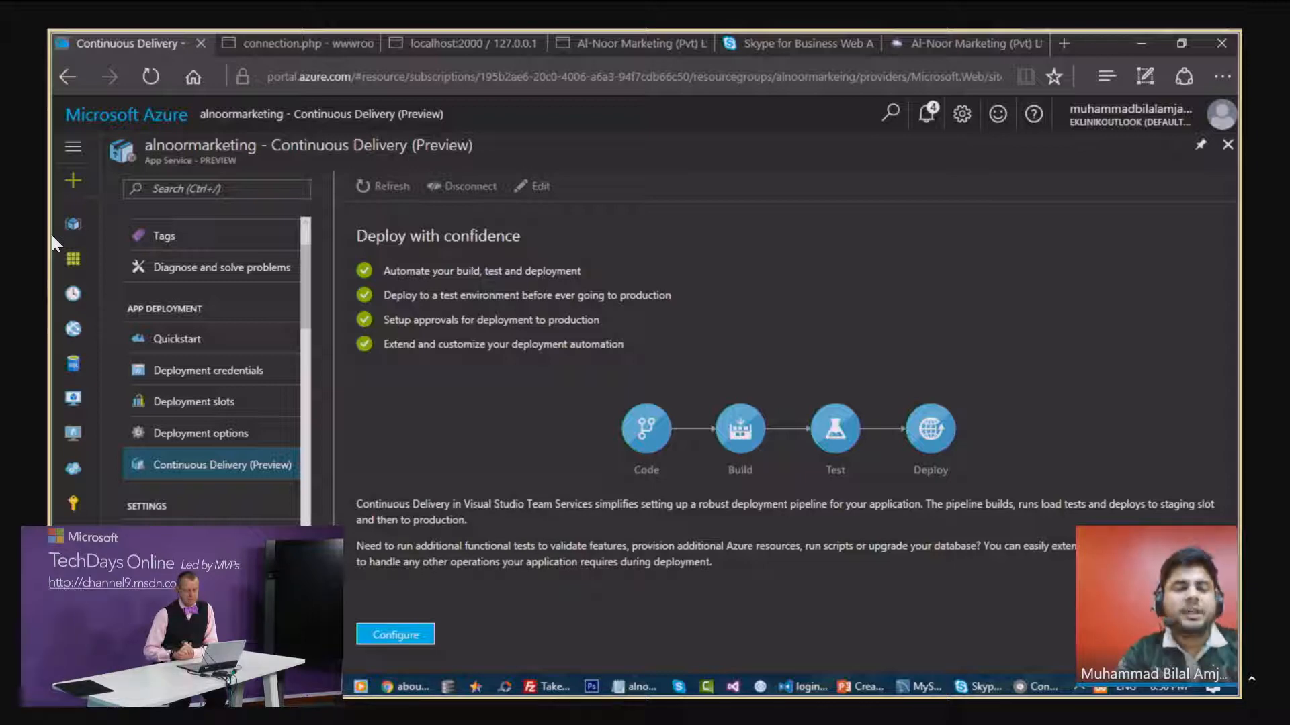
pyautogui.scroll(-4, 312, 335)
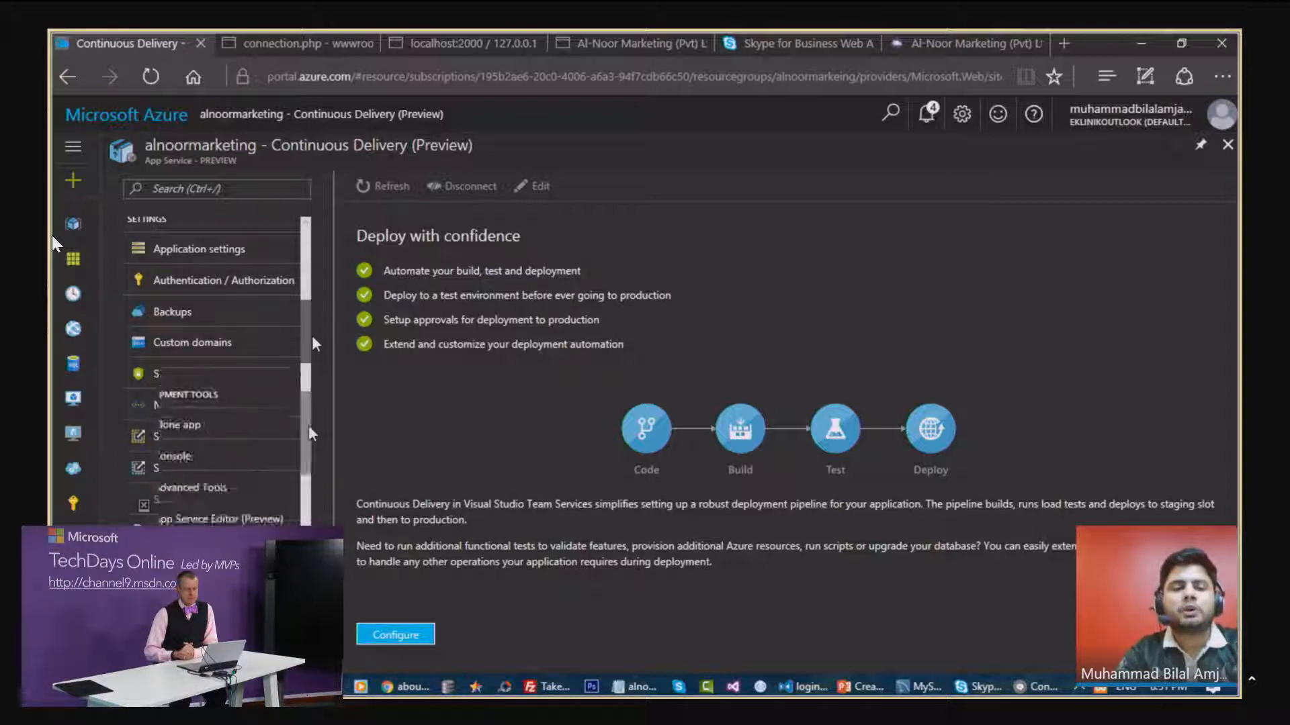
pyautogui.scroll(-3, 312, 339)
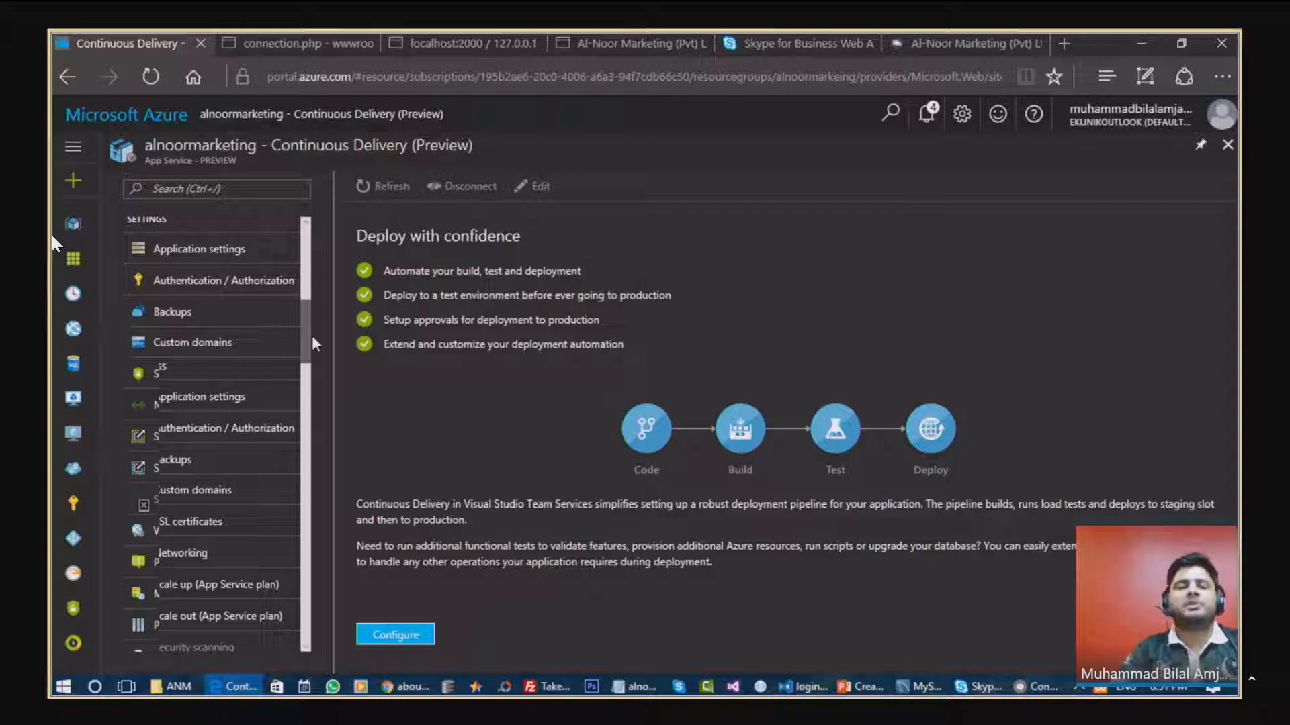
pyautogui.scroll(3, 311, 336)
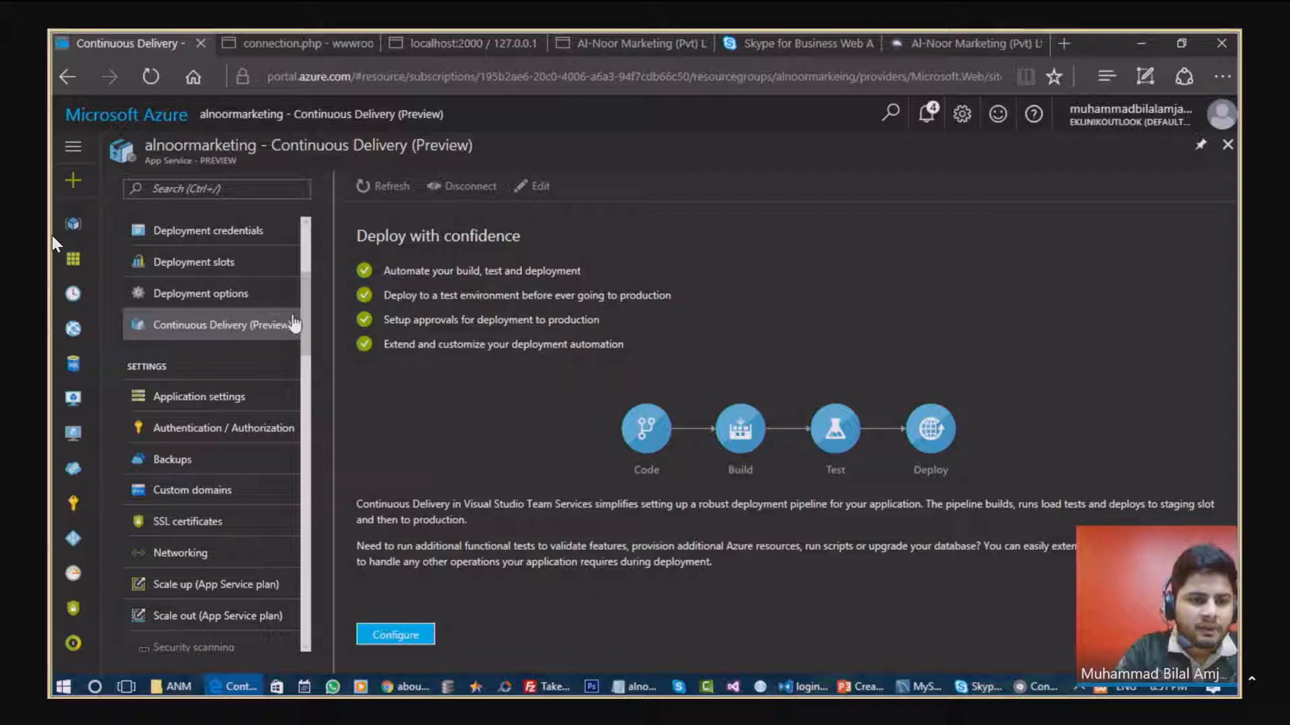
pyautogui.scroll(-3, 294, 324)
pyautogui.click(250, 306)
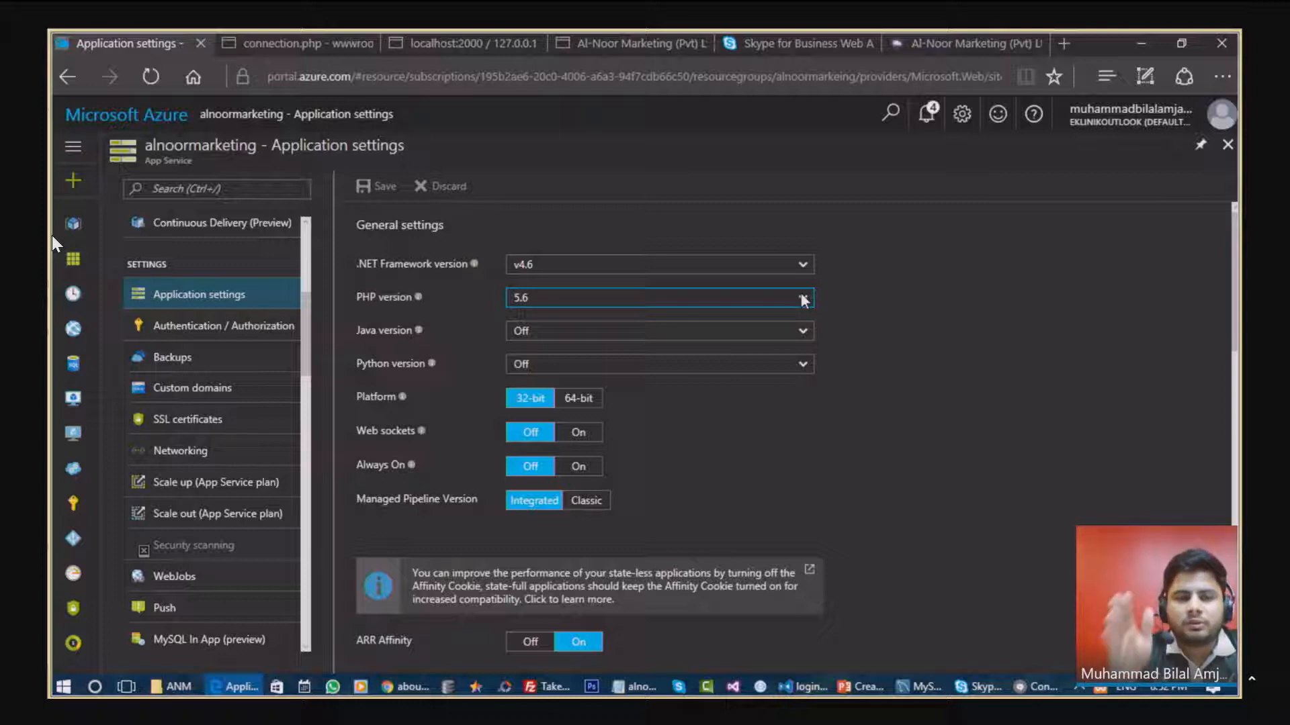
pyautogui.click(803, 298)
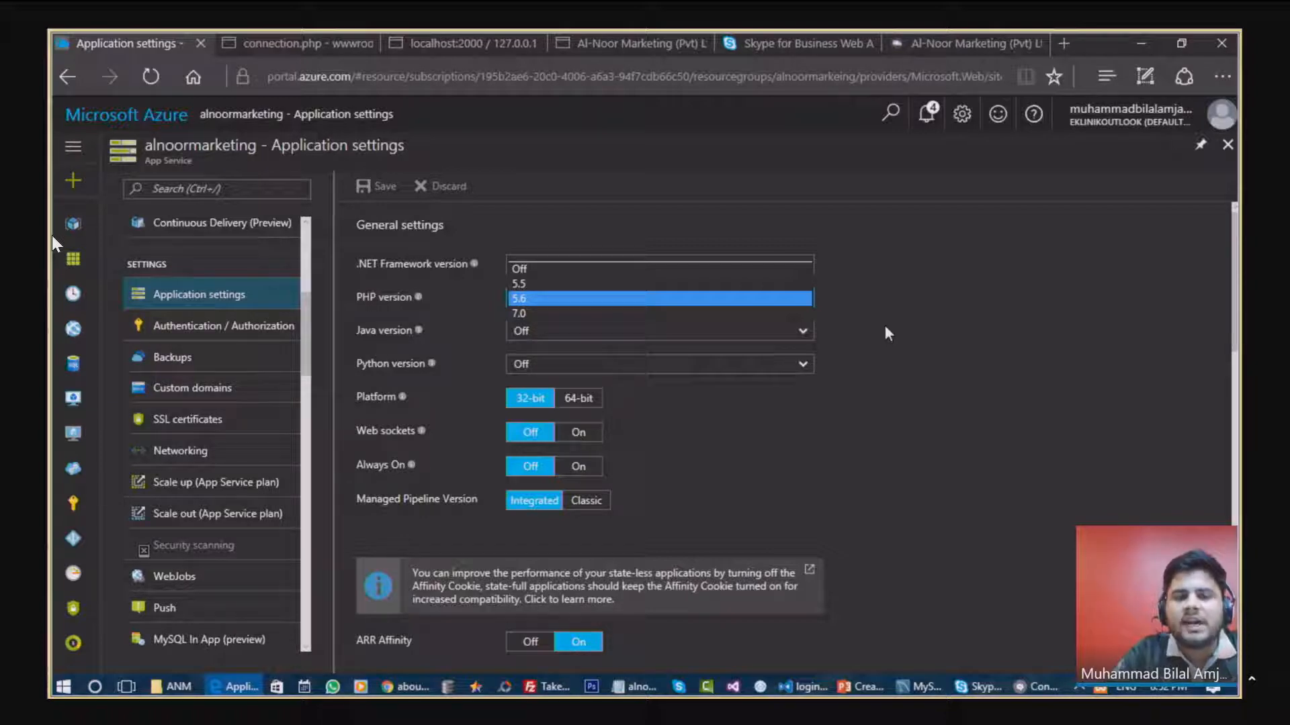
pyautogui.click(885, 327)
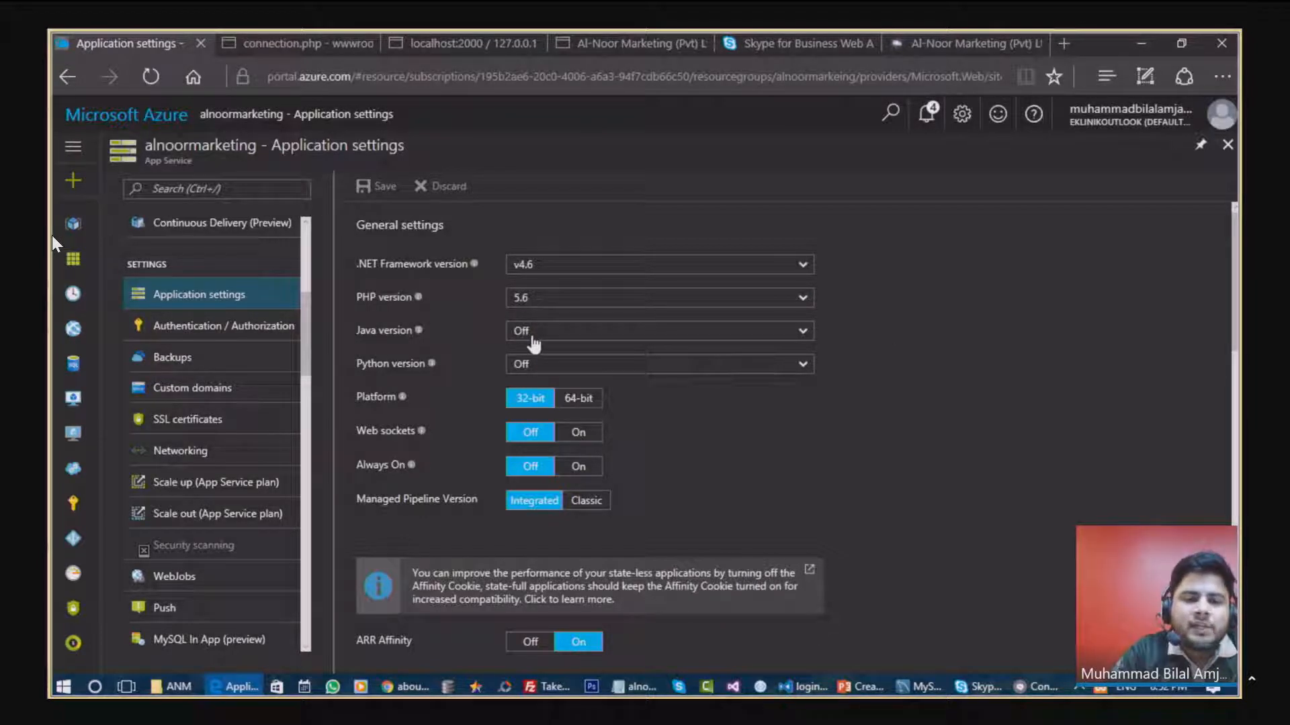
pyautogui.scroll(-2, 721, 430)
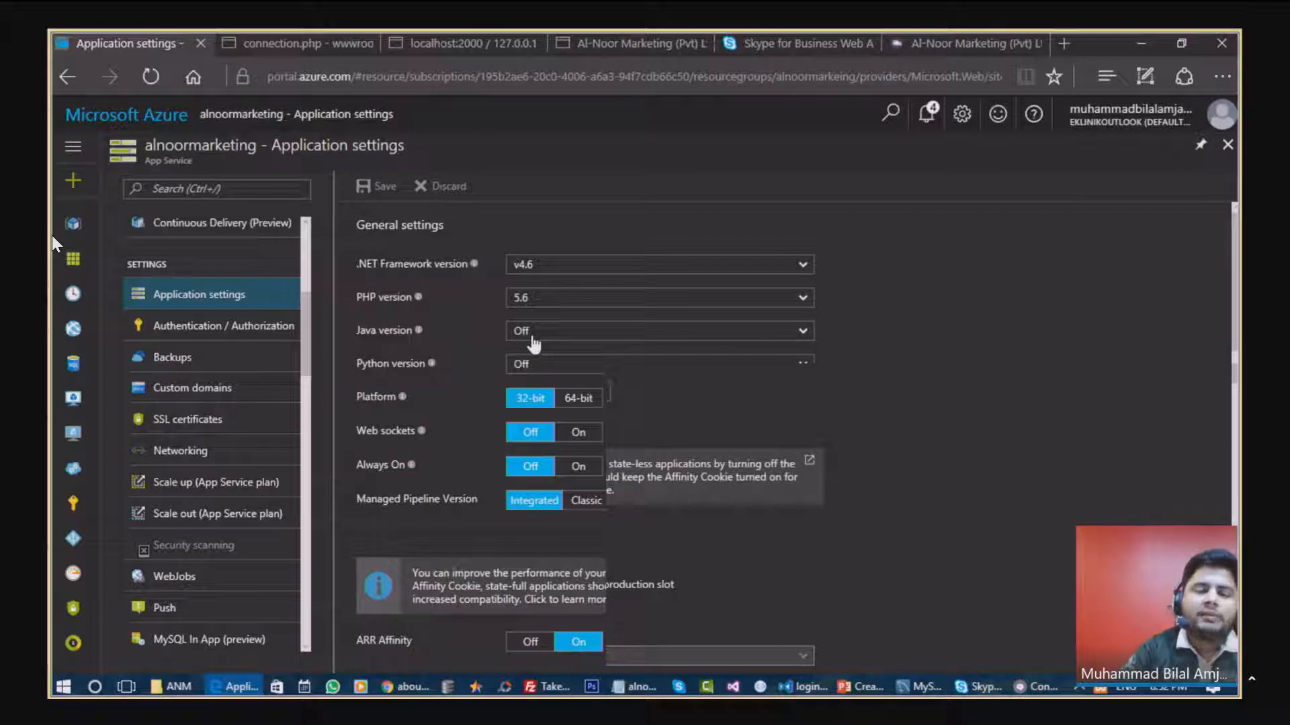
pyautogui.scroll(-2, 623, 370)
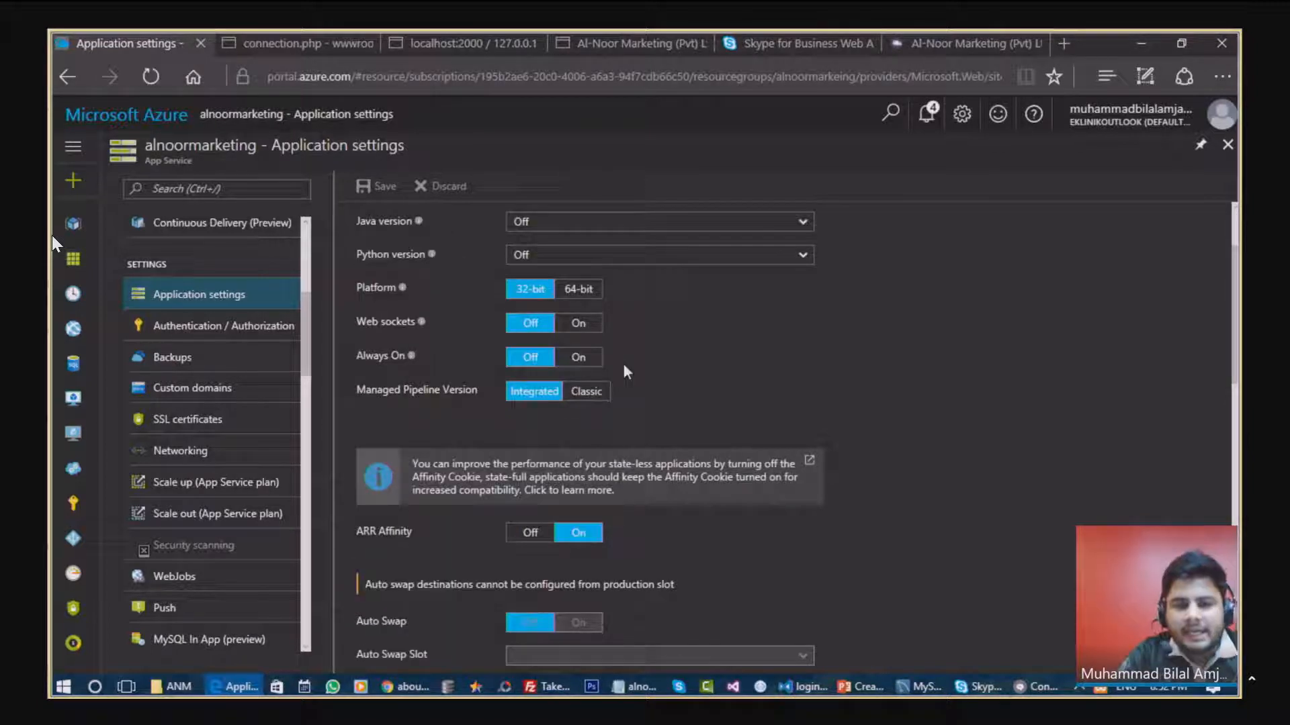
pyautogui.scroll(-2, 632, 365)
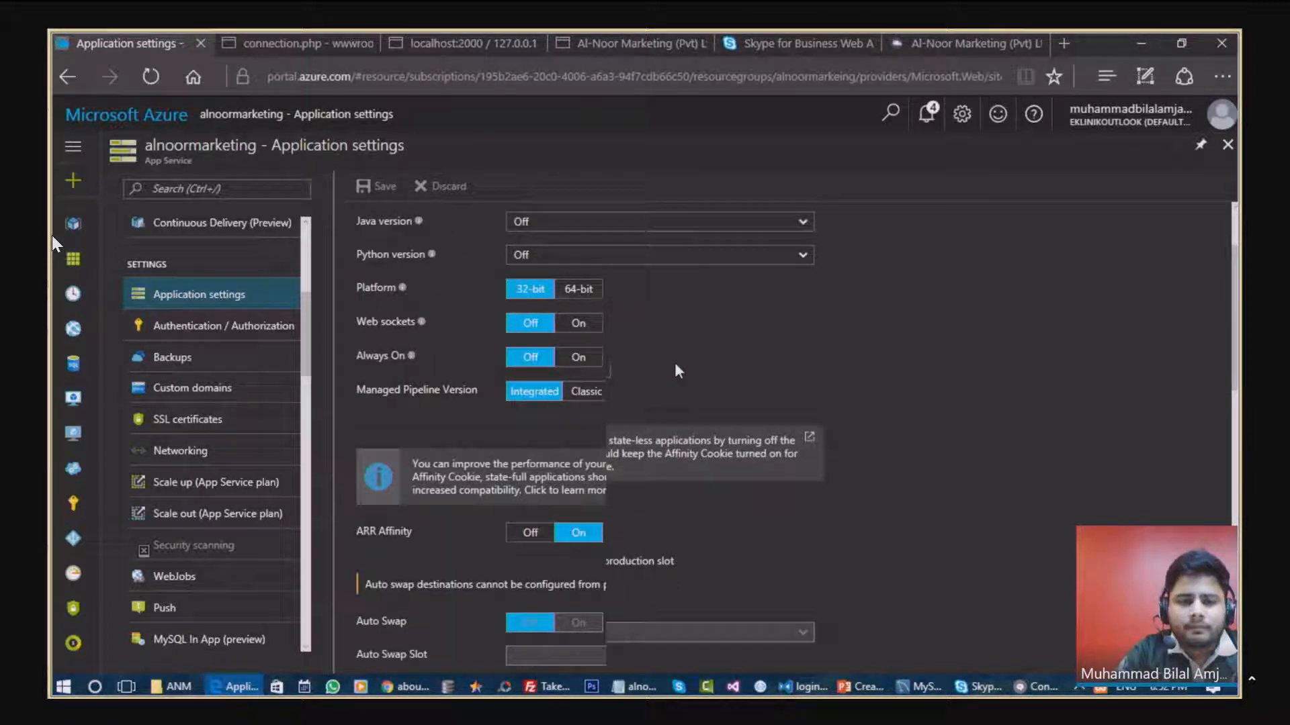
pyautogui.scroll(-1, 676, 363)
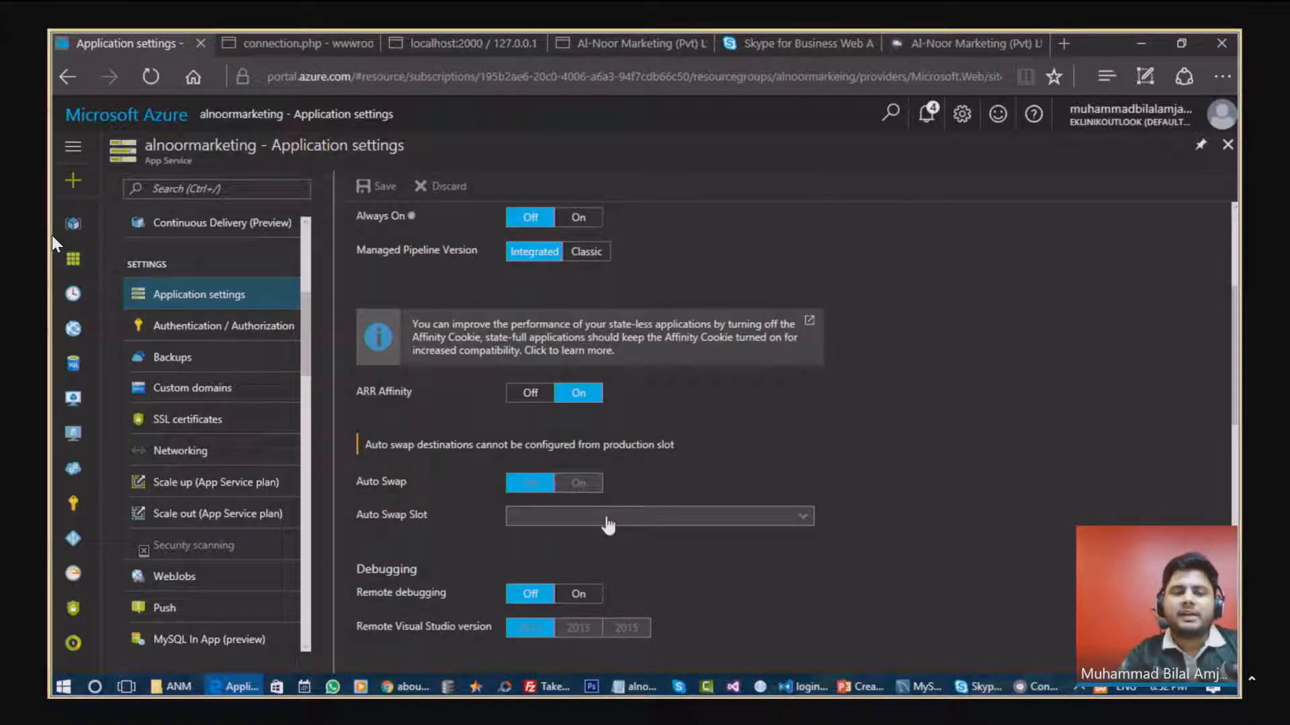
pyautogui.scroll(-2, 606, 527)
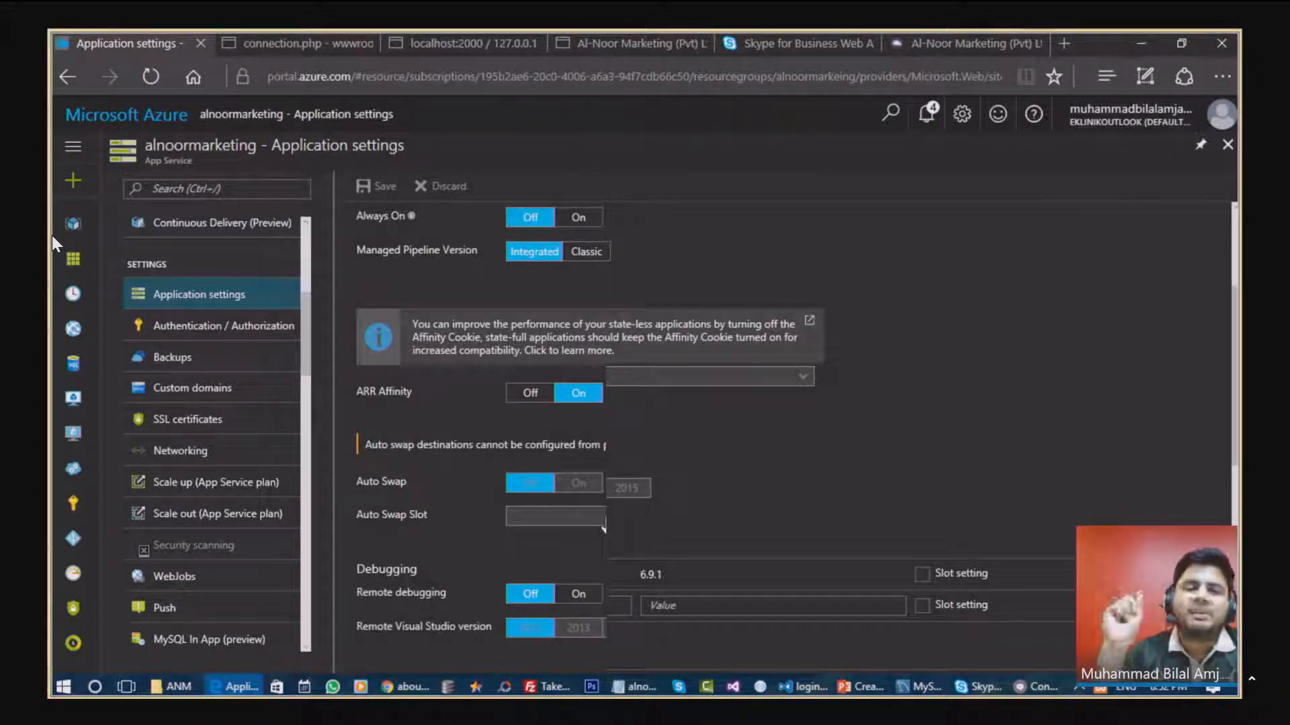
pyautogui.scroll(-2, 691, 485)
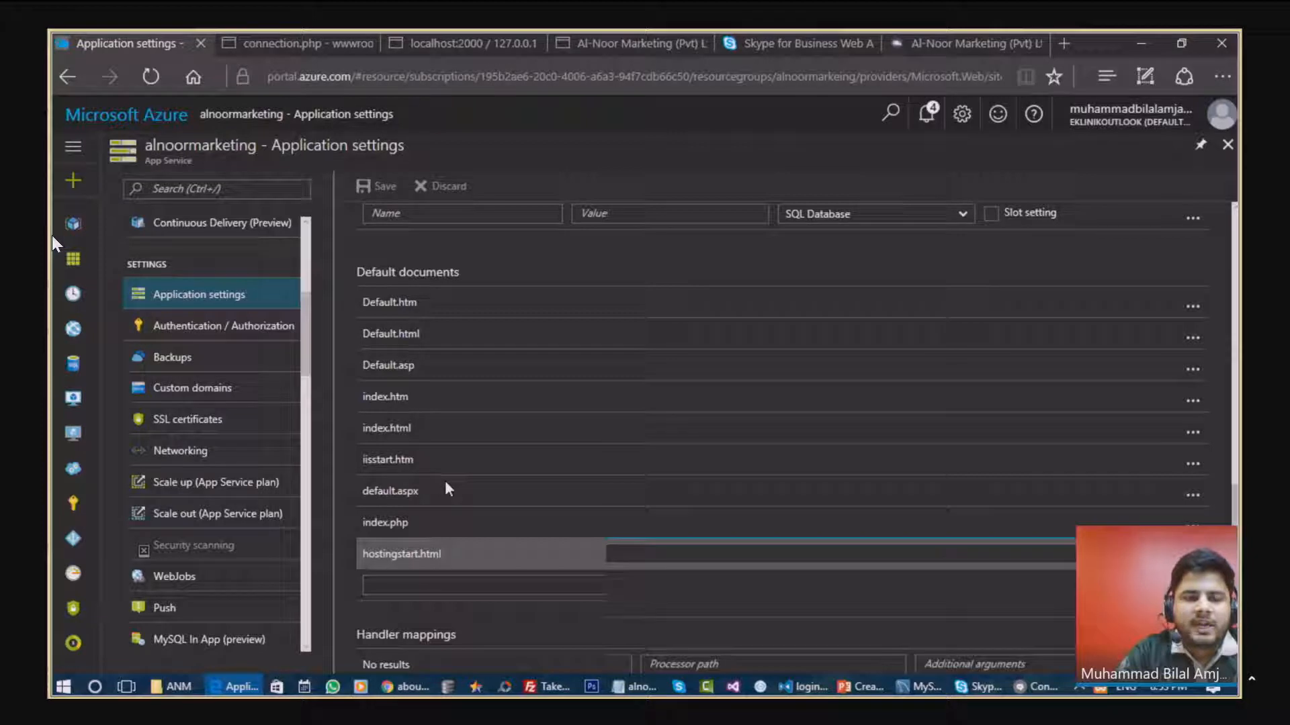
# Step: Open Authentication / Authorization, where App Service Authentication is Off
pyautogui.scroll(-2, 445, 480)
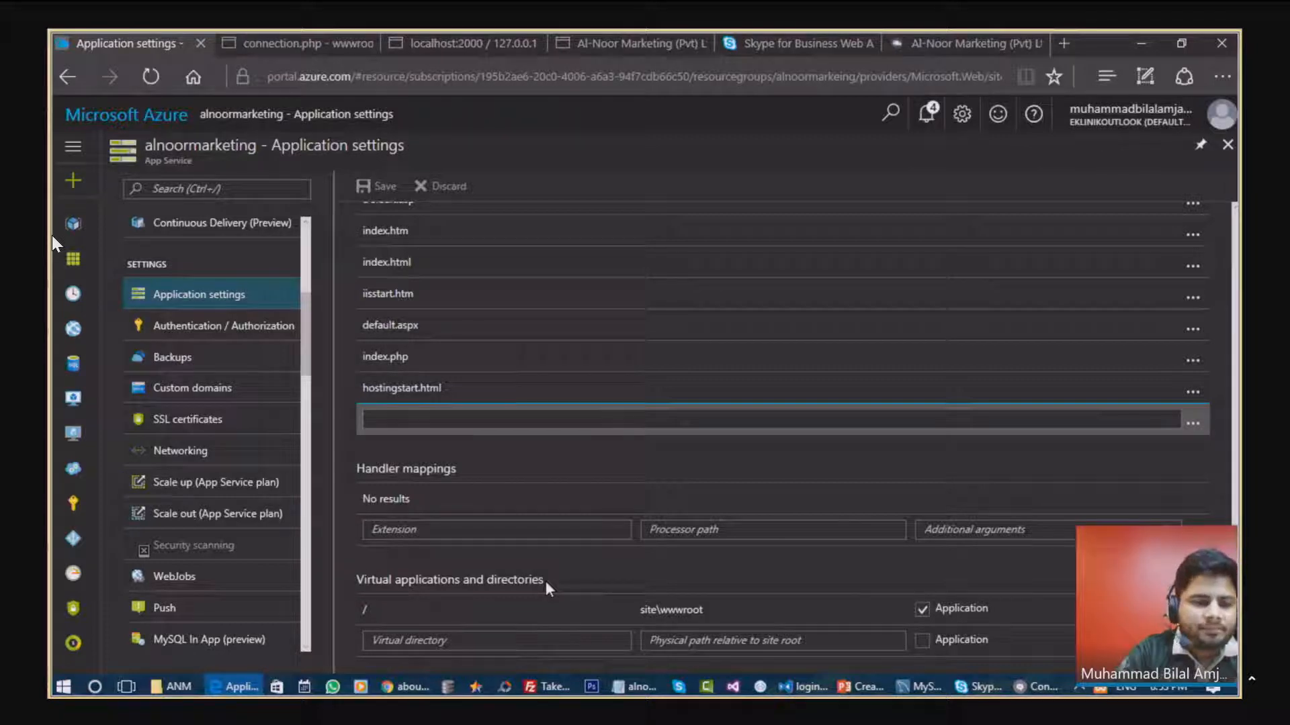
pyautogui.click(252, 327)
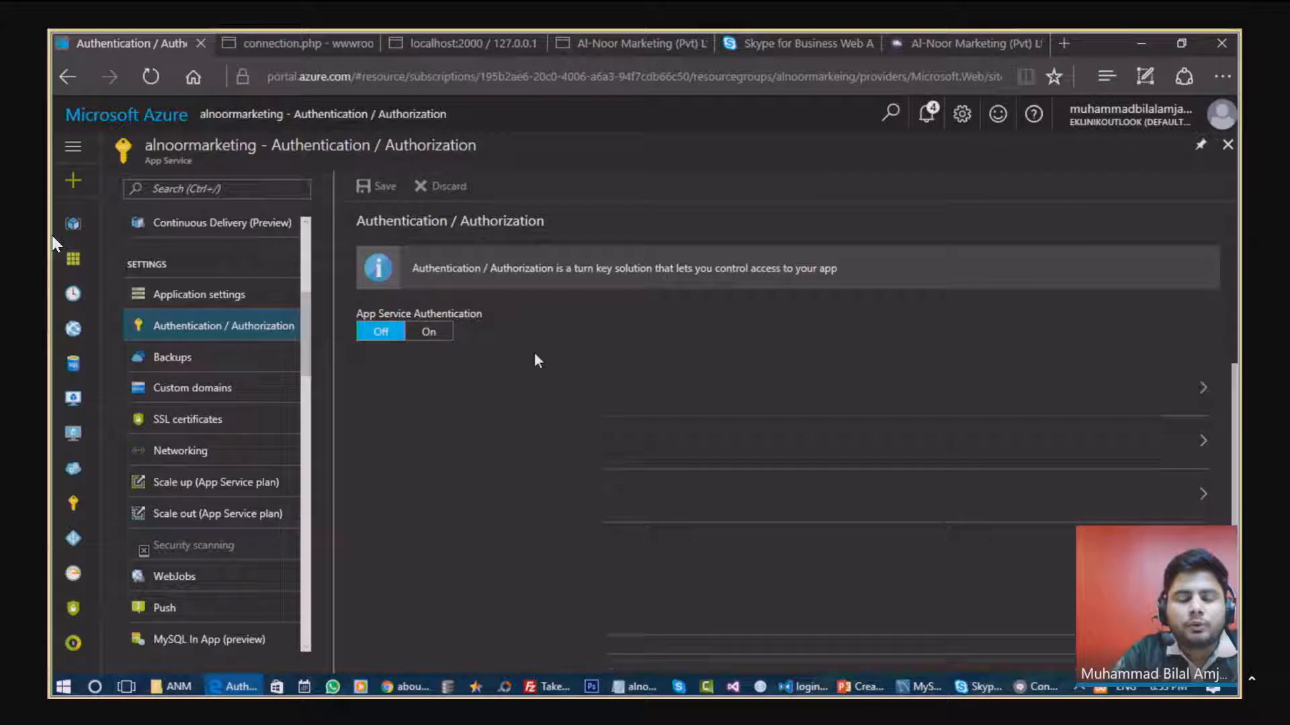
# Step: Discard the unsaved authentication edits and open the Backups page
pyautogui.scroll(-3, 516, 363)
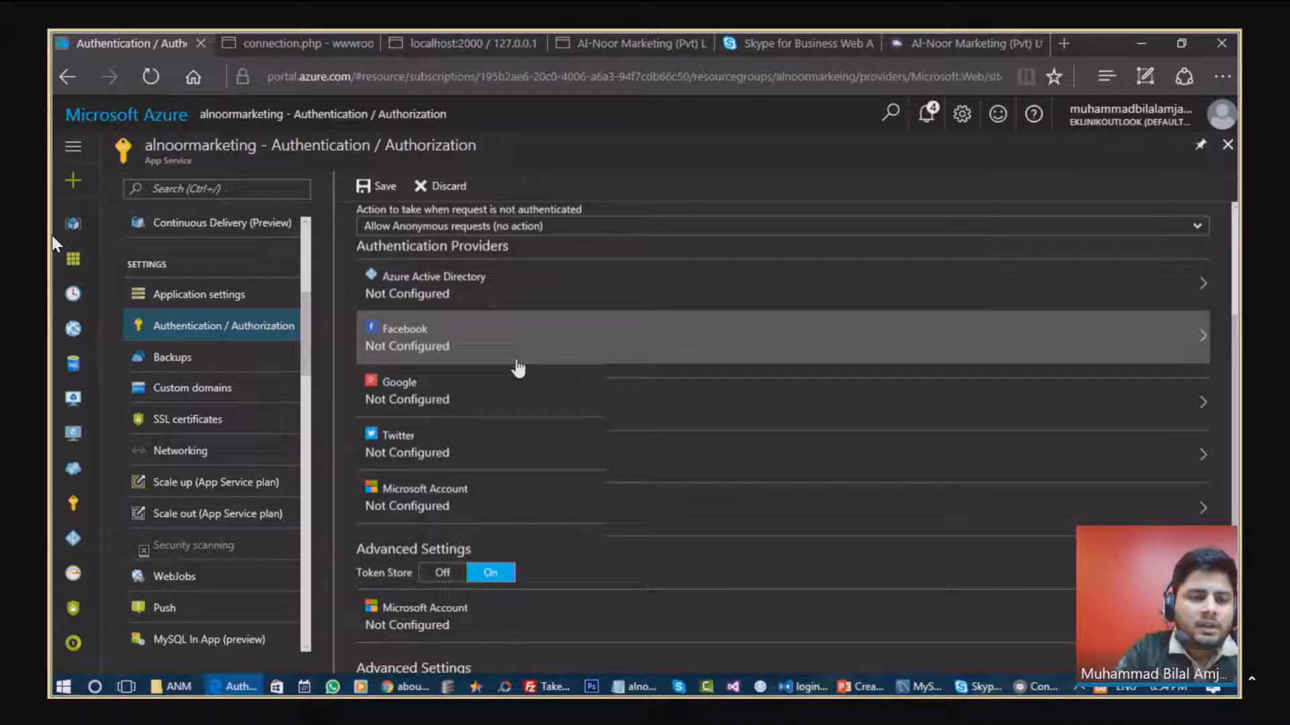
pyautogui.click(195, 331)
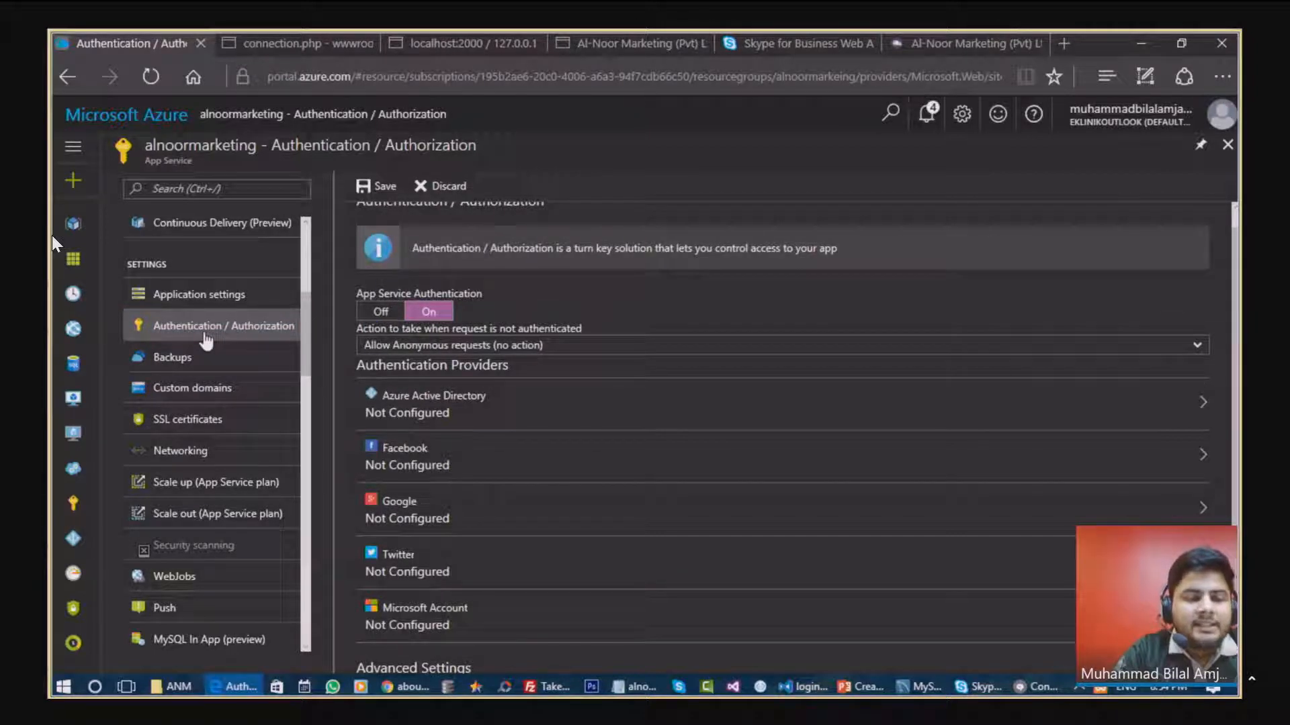
pyautogui.click(201, 365)
pyautogui.click(552, 389)
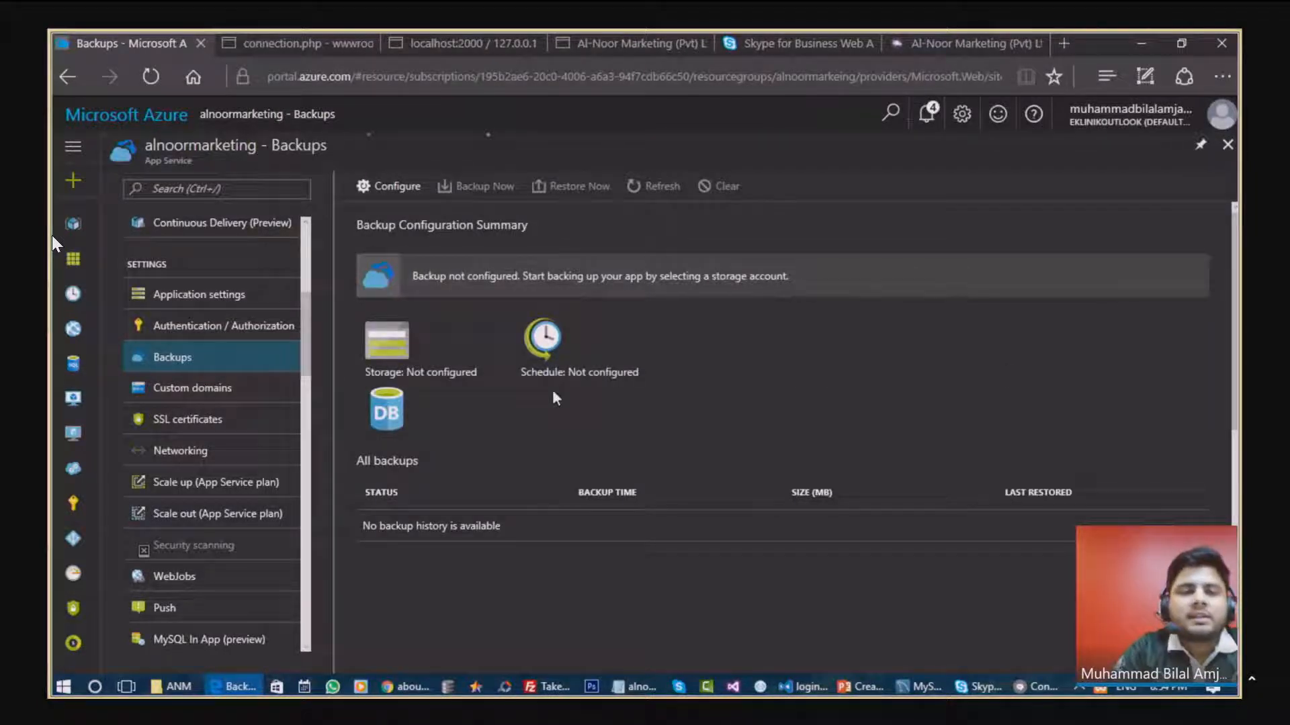
# Step: View the Configure Backup Settings blade, close it unsaved, and open Custom domains
pyautogui.click(389, 186)
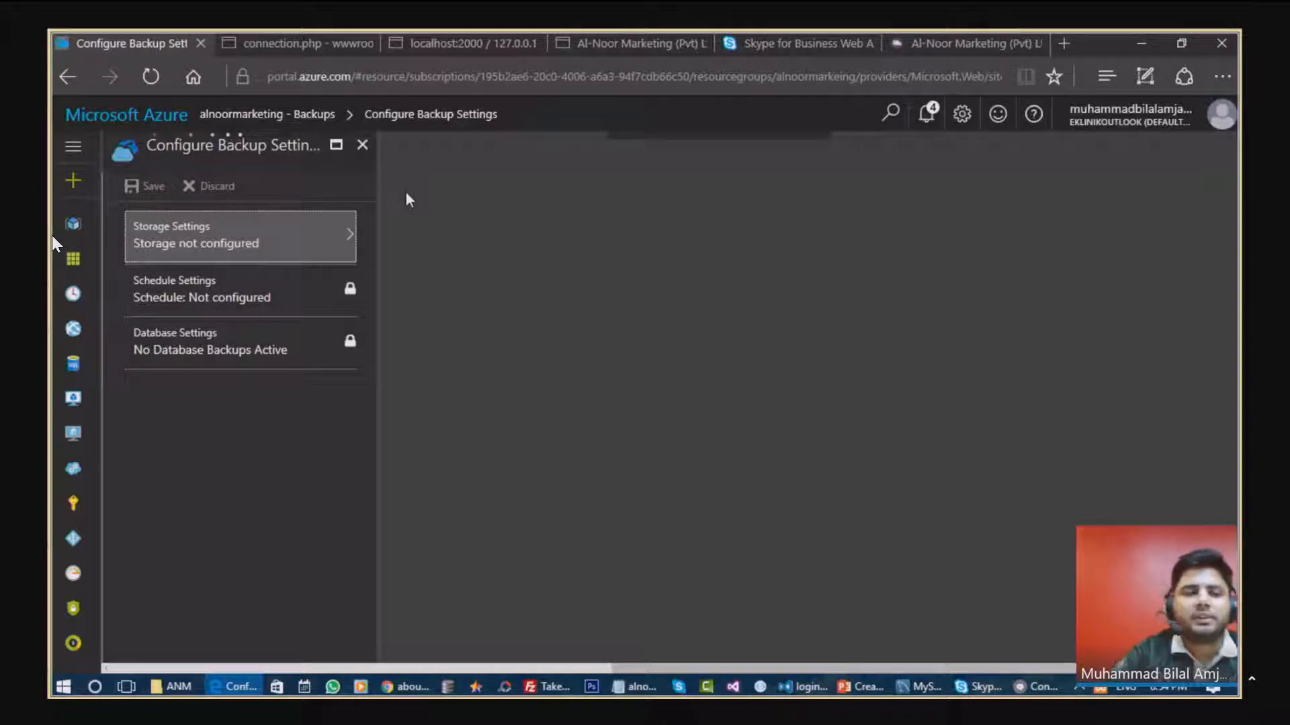
pyautogui.click(366, 149)
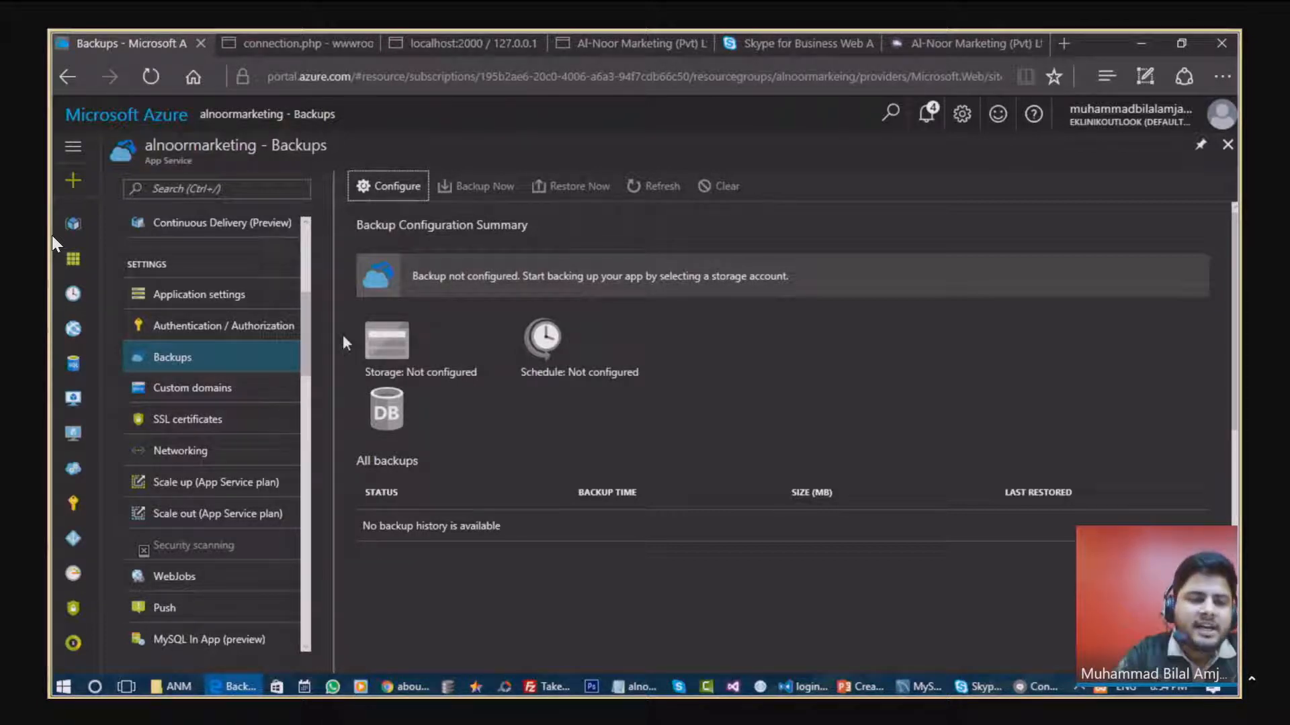
pyautogui.click(207, 393)
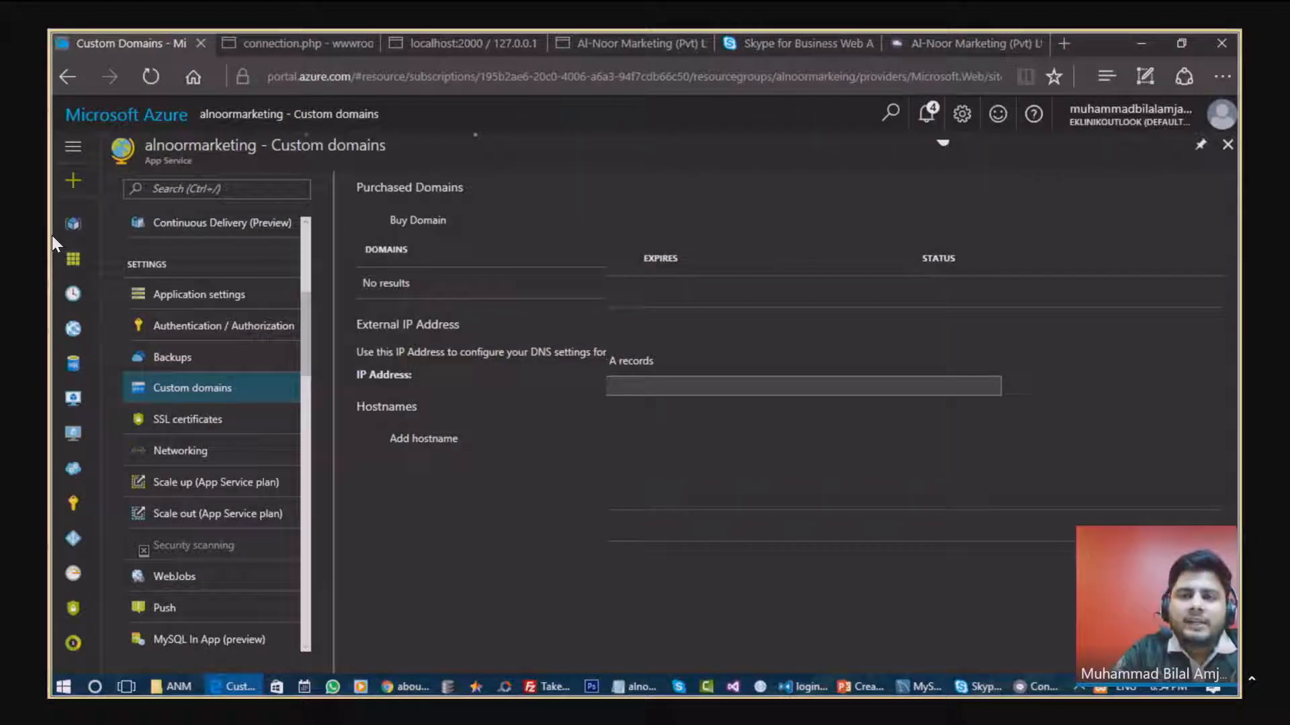
# Step: On the live Al-Noor Marketing site, edit the web address, then return to Custom domains
pyautogui.click(941, 43)
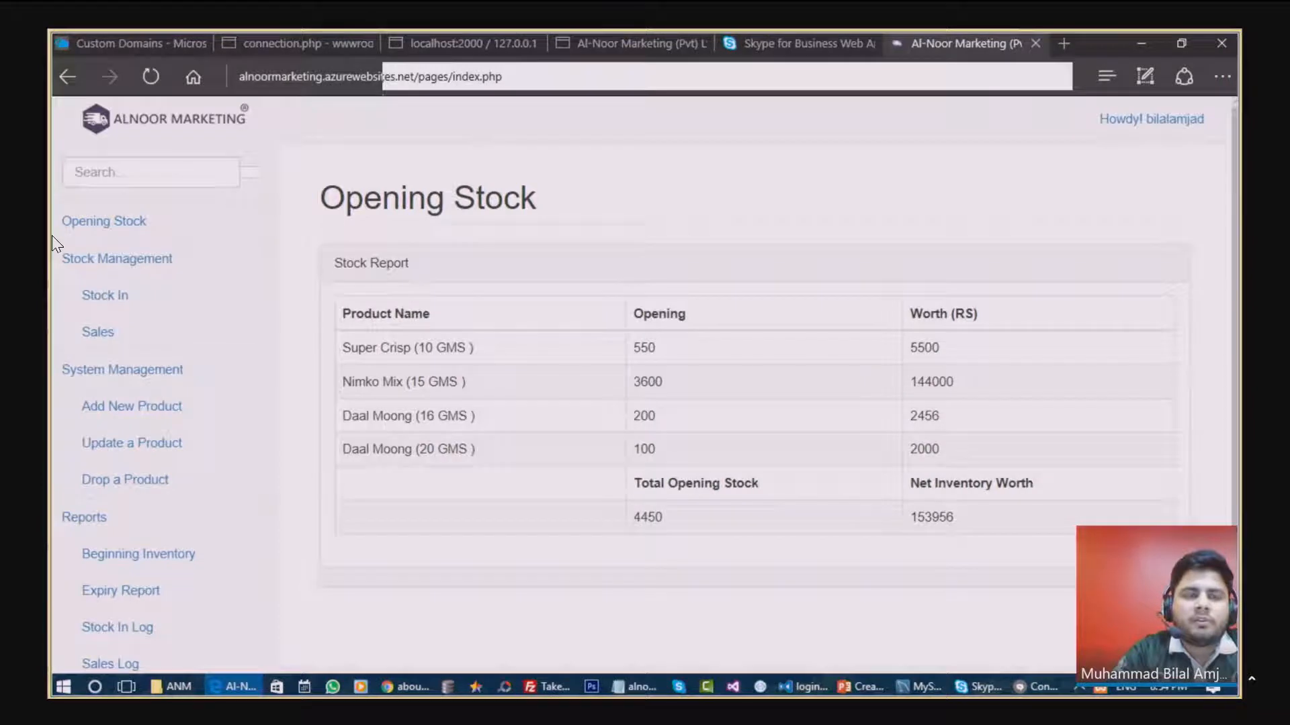
pyautogui.click(594, 78)
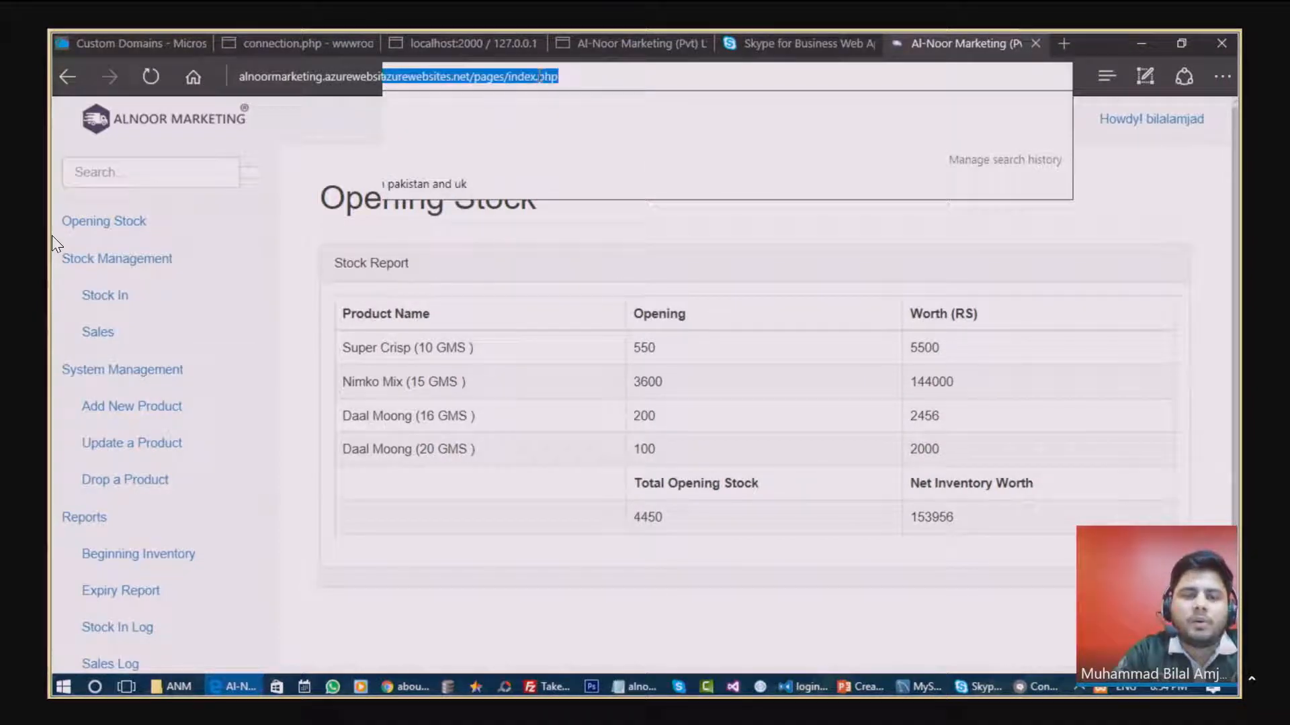
pyautogui.click(594, 78)
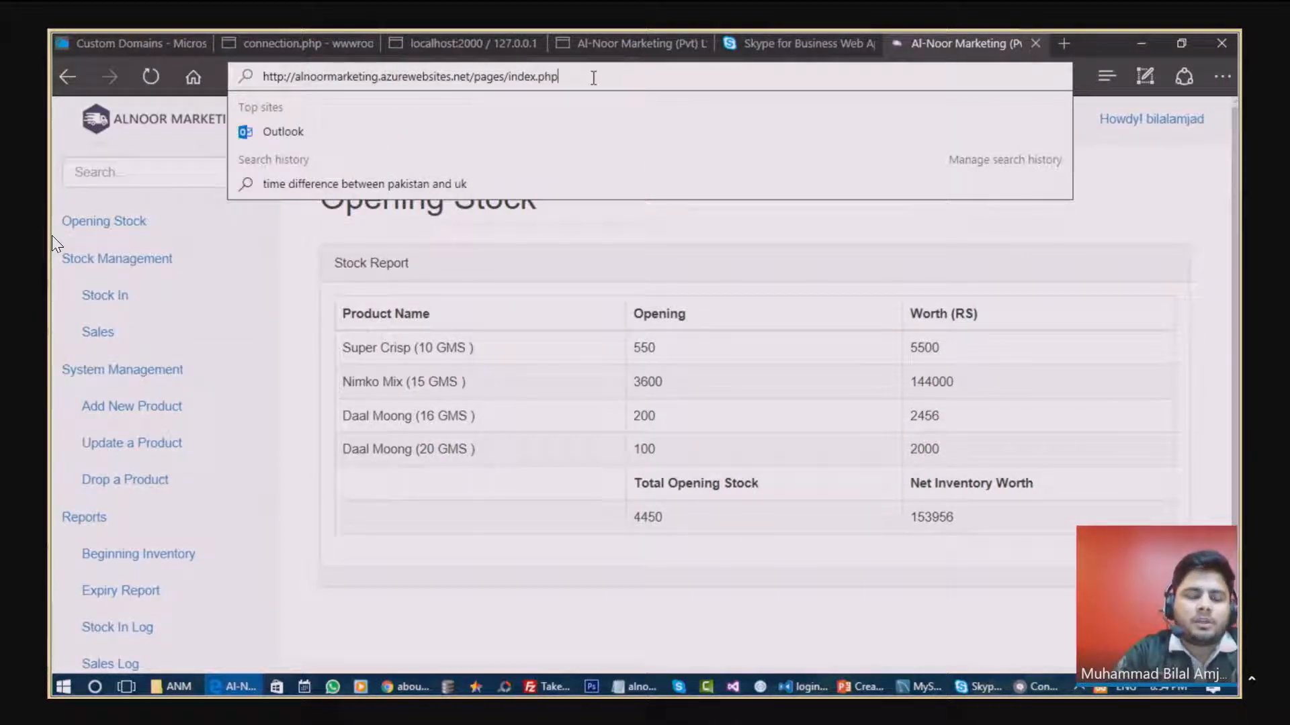
pyautogui.moveTo(594, 78); pyautogui.dragTo(383, 78)
pyautogui.write('com')
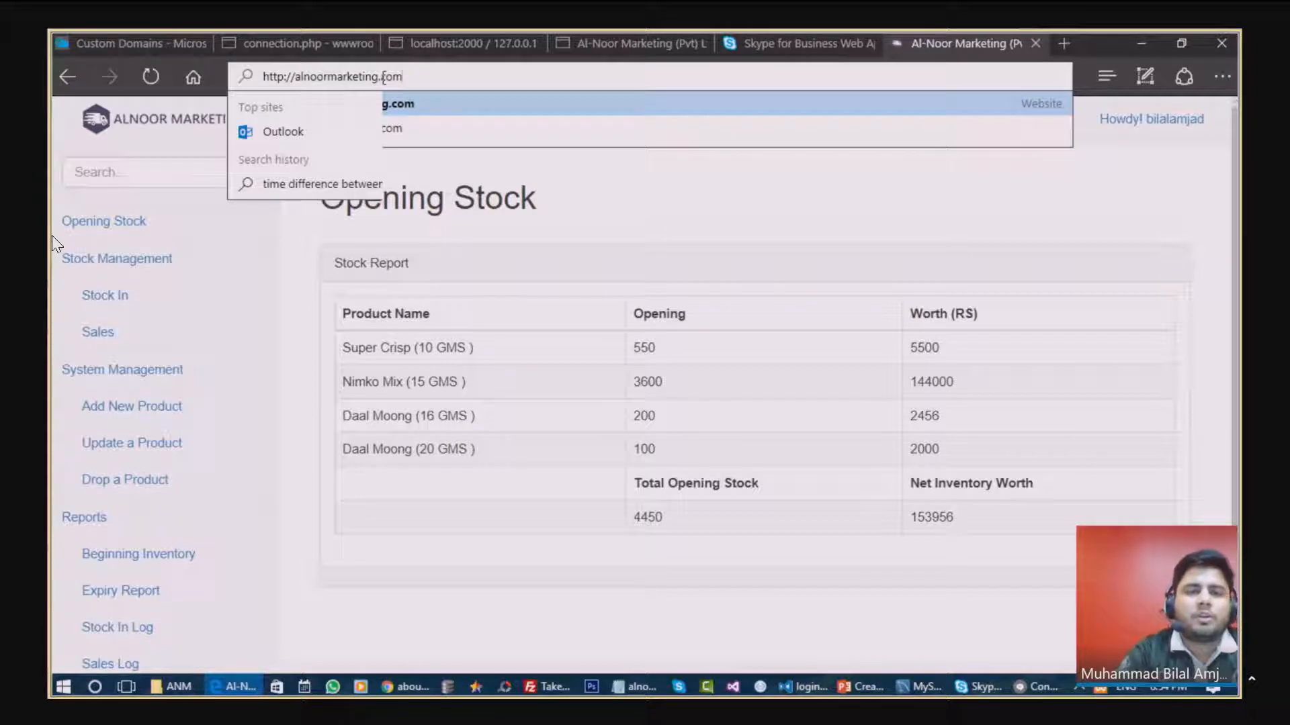
pyautogui.click(146, 46)
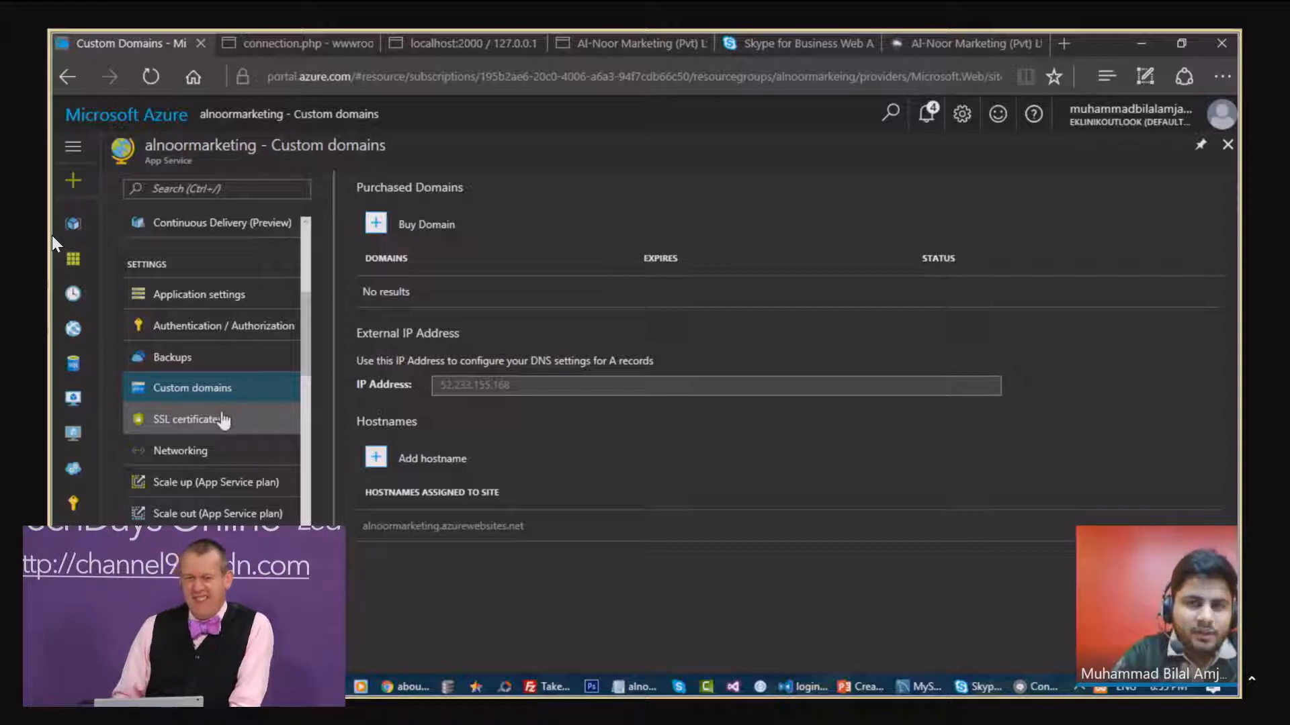
# Step: Reload the Opening Stock page and inspect its alnoormarketing.azurewebsites.net address before returning to Azure
pyautogui.click(961, 44)
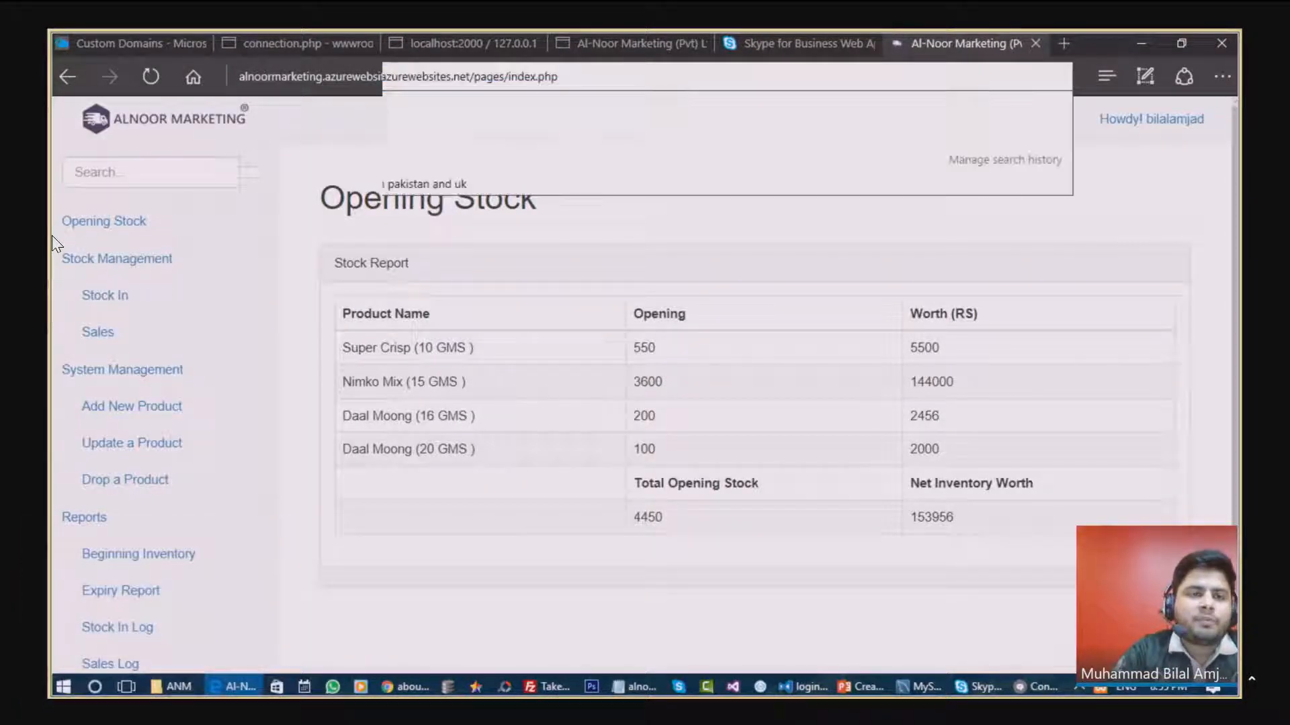
pyautogui.press('Return')
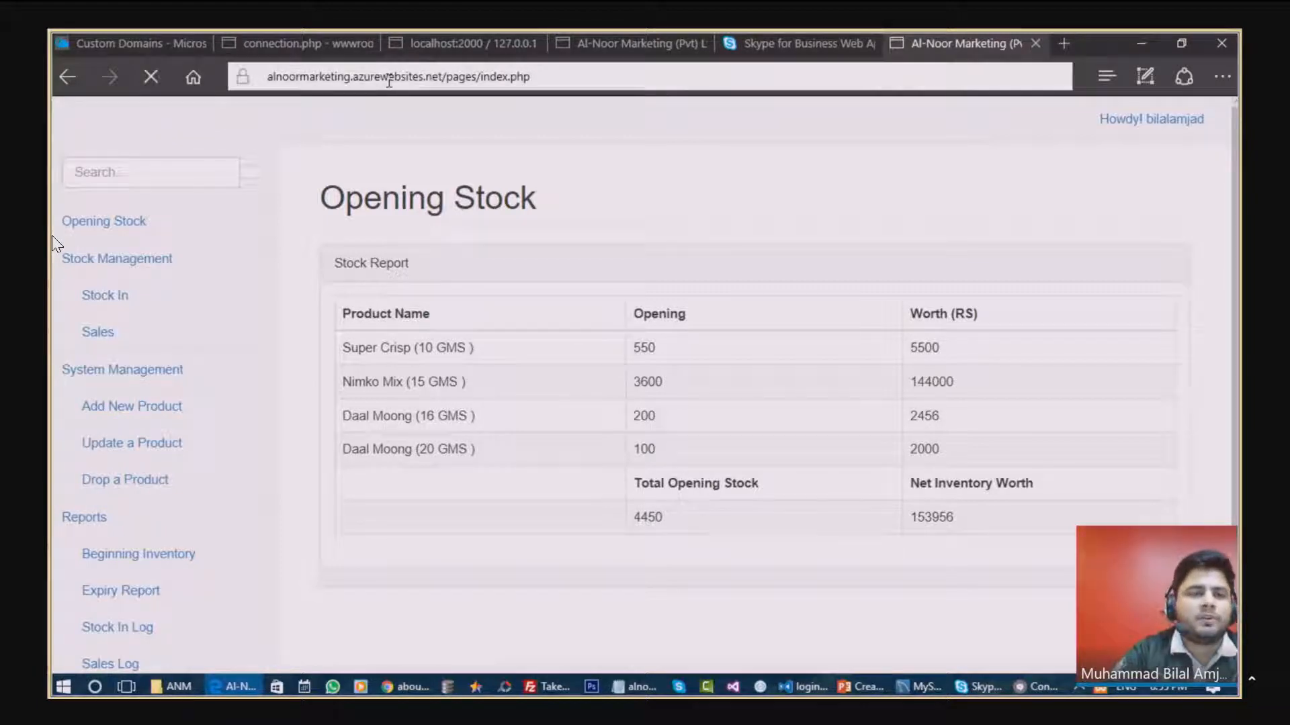
pyautogui.doubleClick(359, 78)
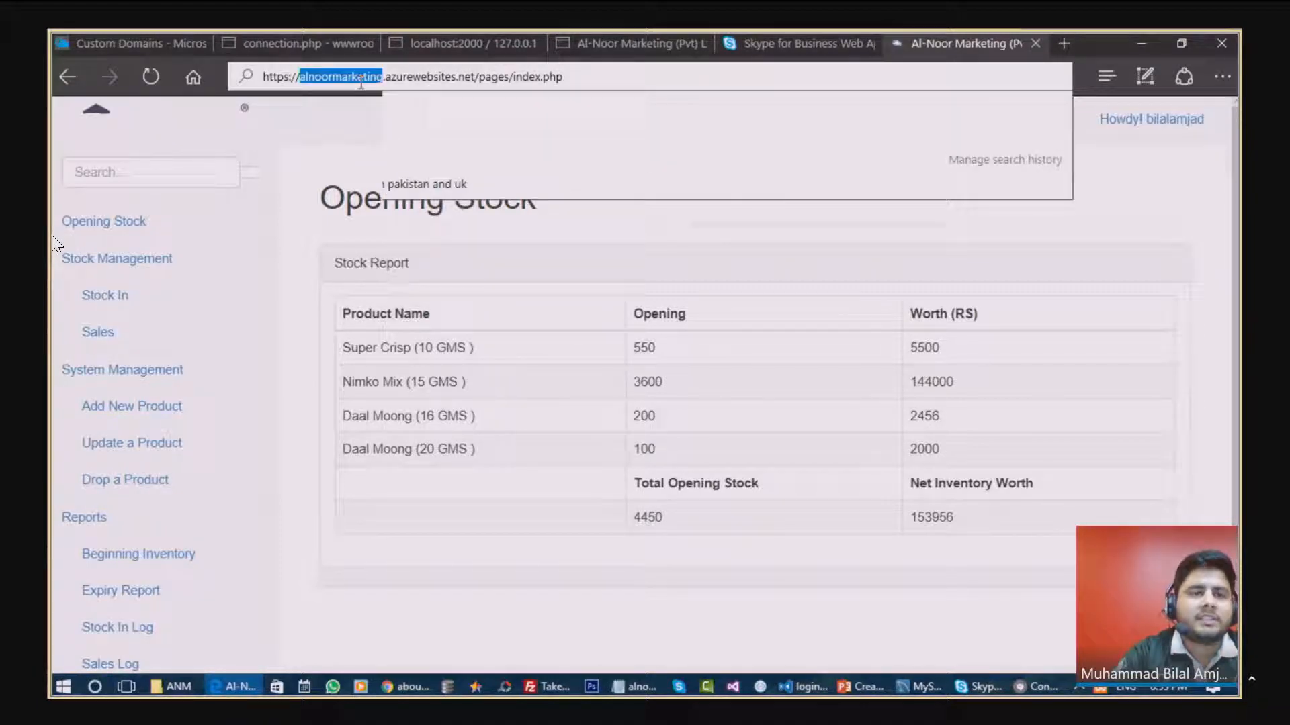
pyautogui.click(358, 78)
pyautogui.click(541, 309)
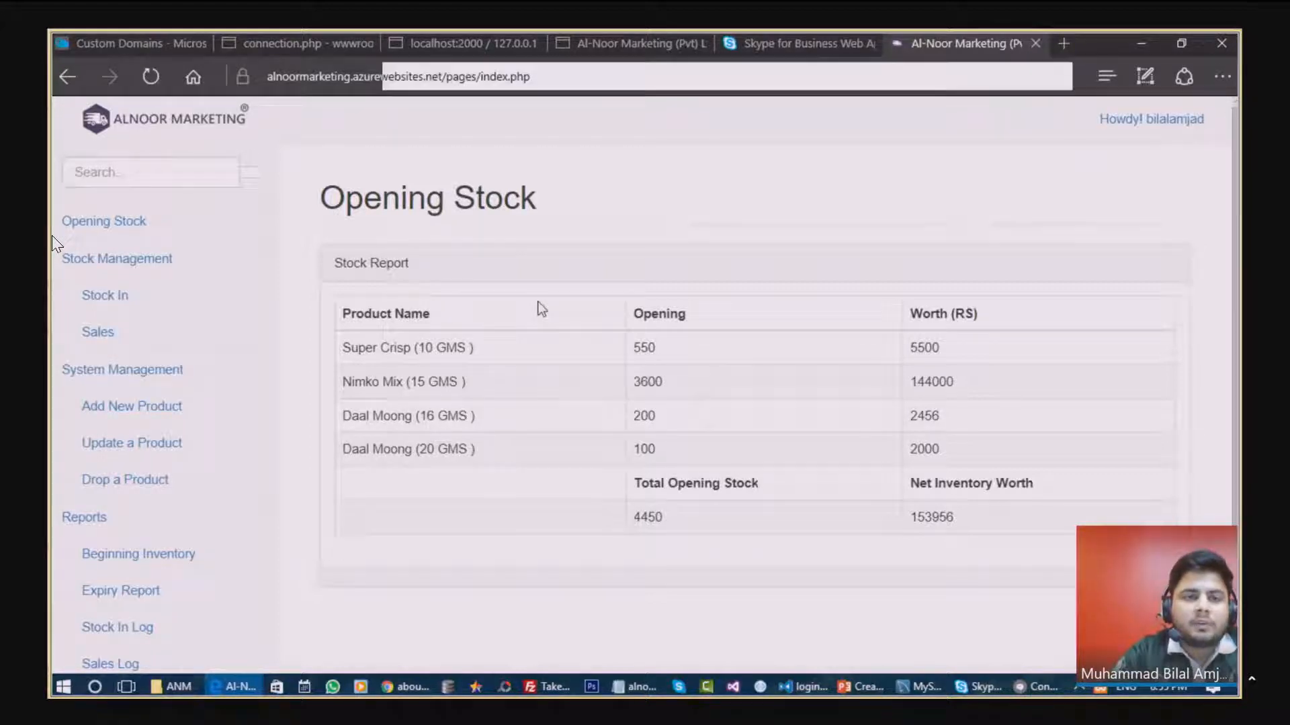
pyautogui.doubleClick(390, 77)
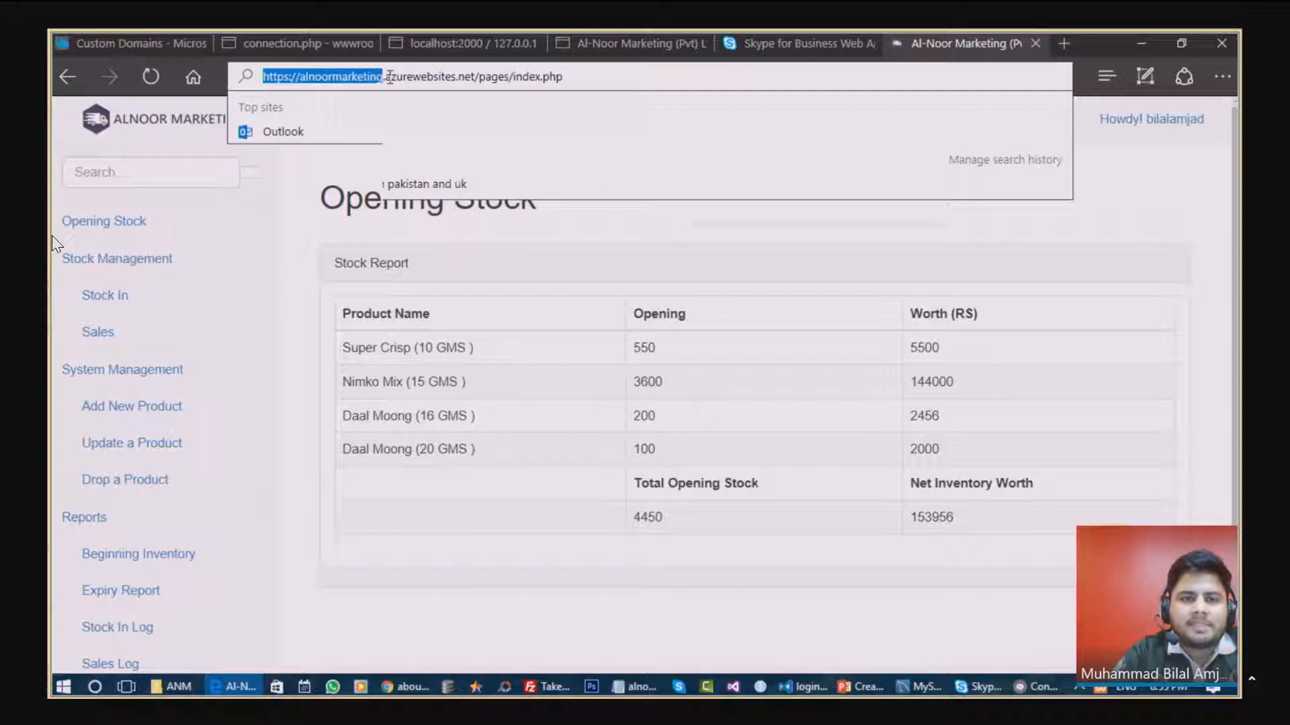
pyautogui.moveTo(390, 77); pyautogui.dragTo(461, 173)
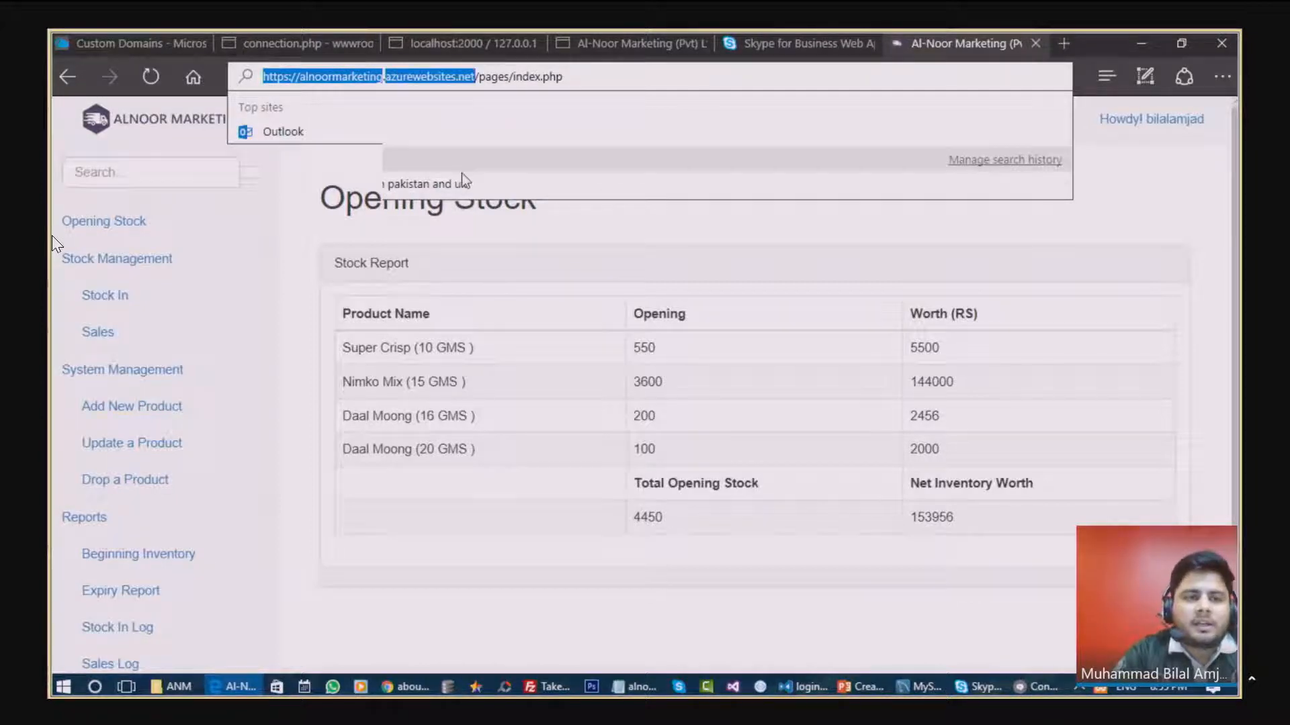
pyautogui.click(497, 225)
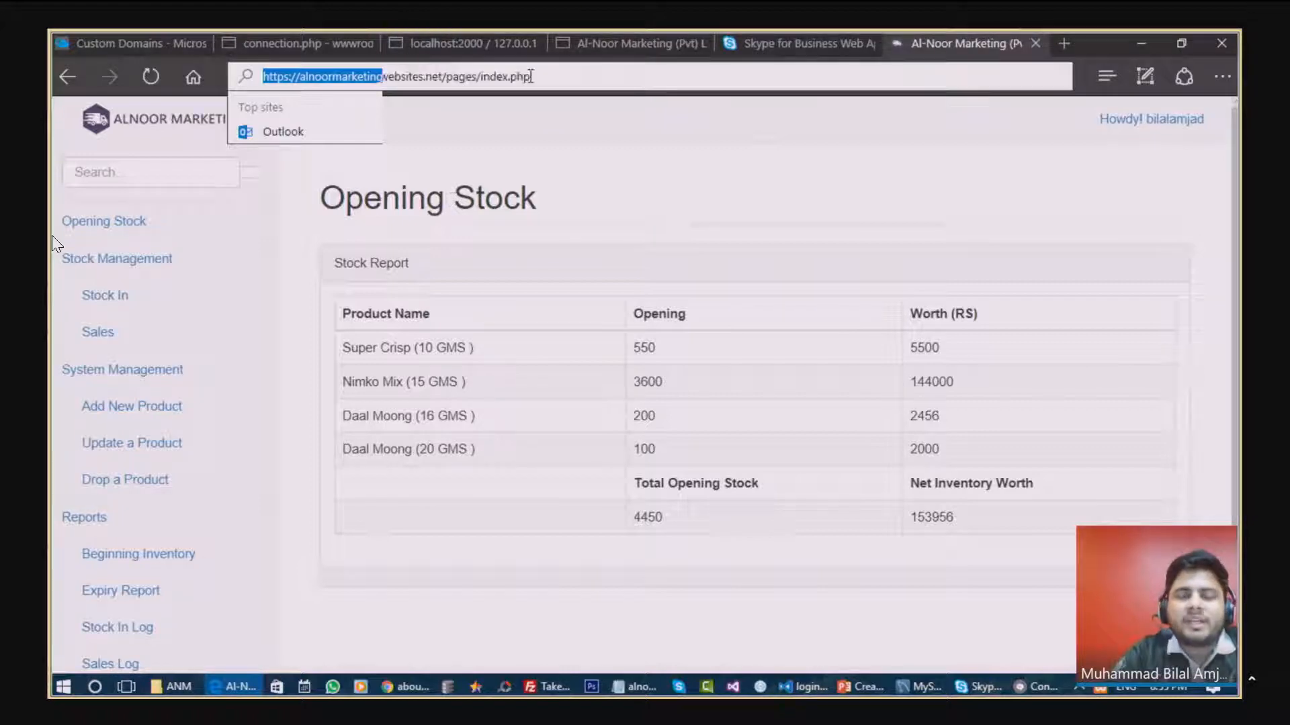
pyautogui.click(183, 50)
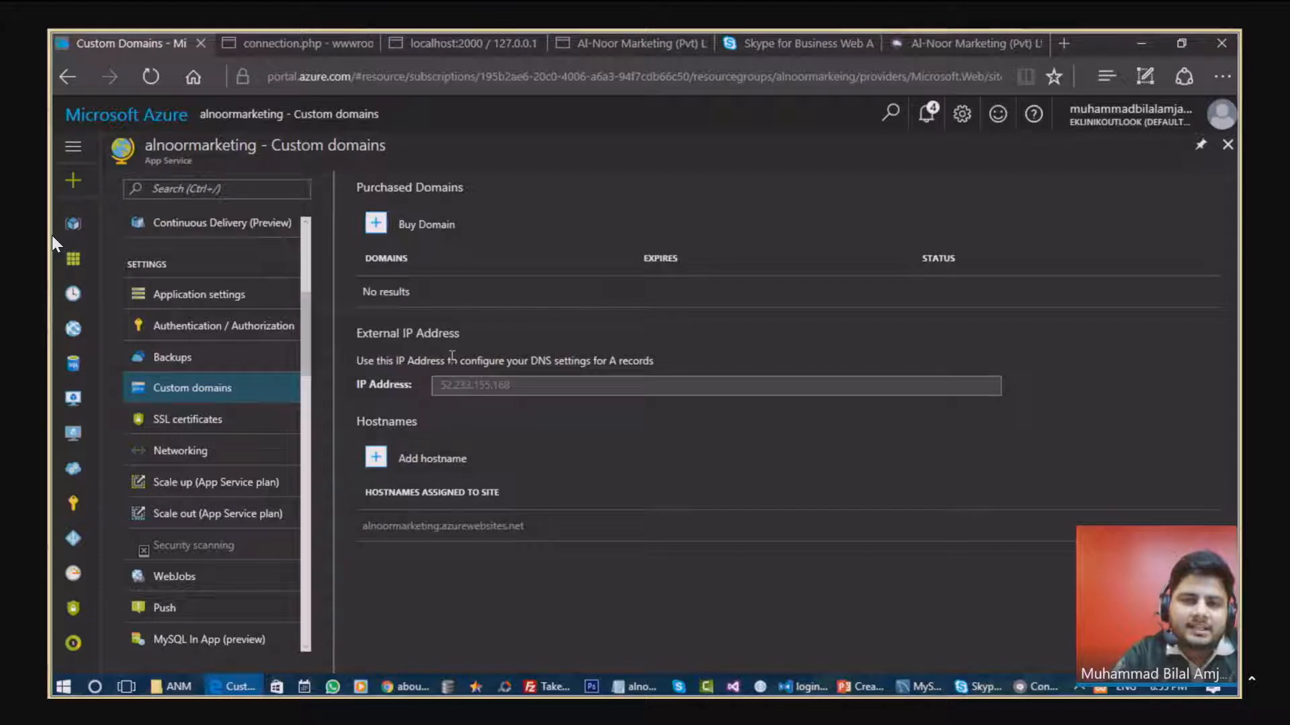
pyautogui.click(272, 418)
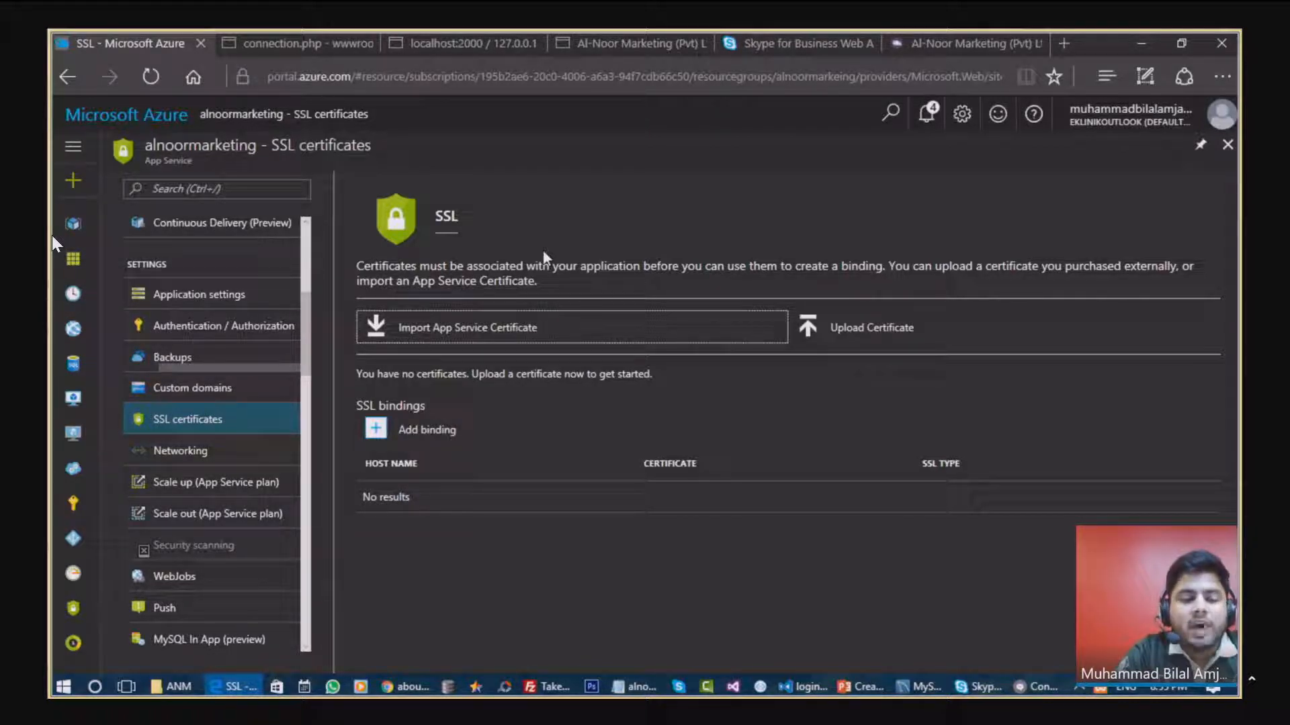
# Step: Open the Scale up (App Service plan) pricing tiers
pyautogui.click(234, 483)
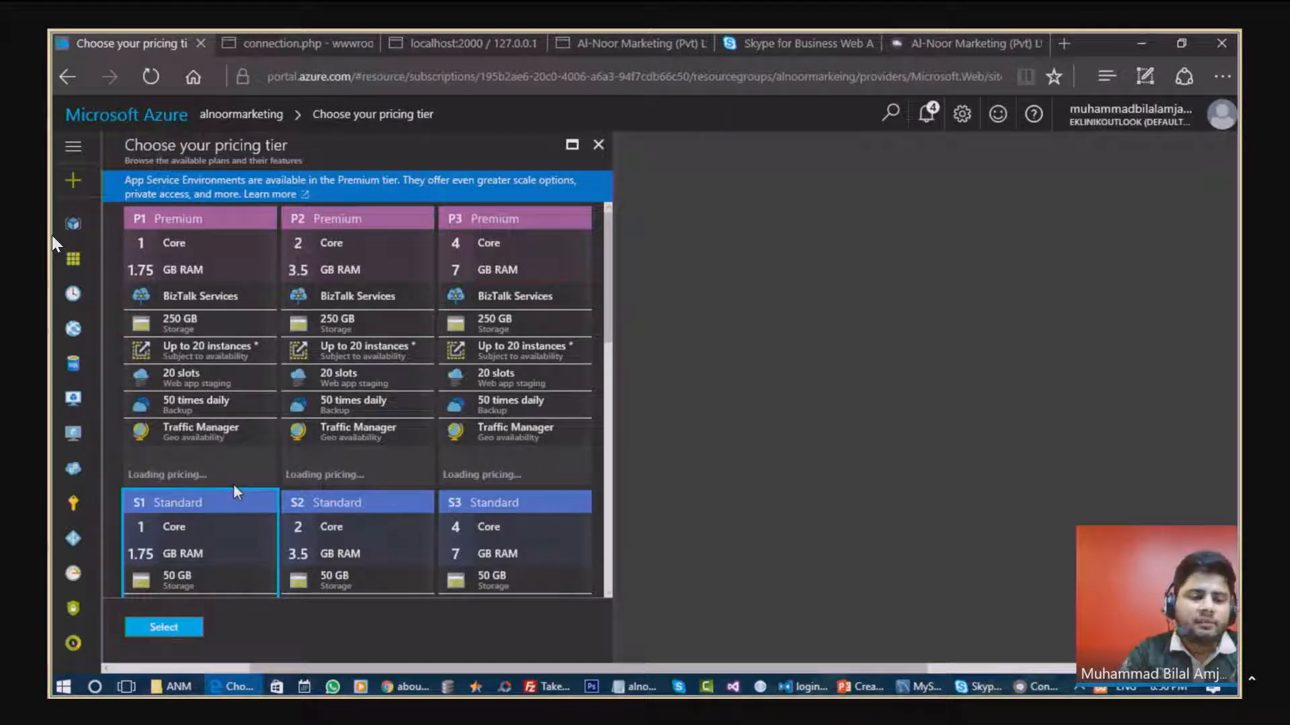
# Step: Review the Premium, Standard and Basic tier cards, then close the chooser without selecting one
pyautogui.scroll(-3, 232, 483)
pyautogui.scroll(-1, 235, 493)
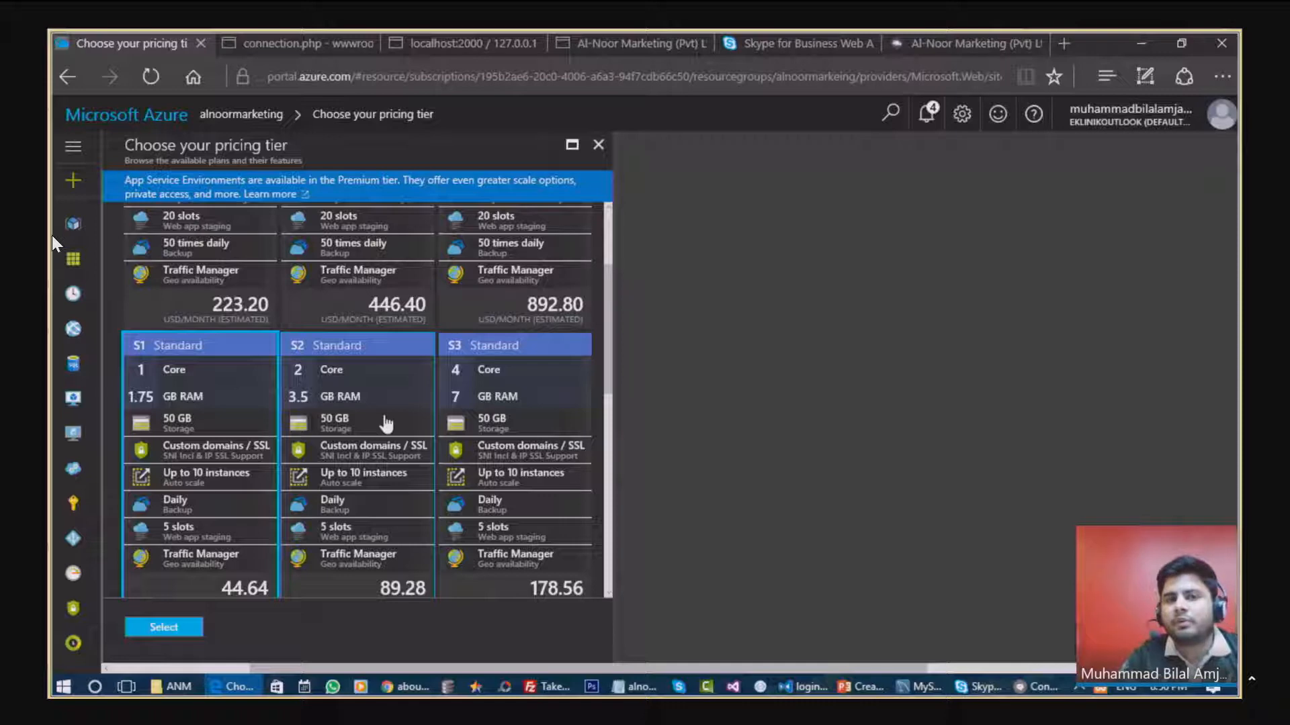
pyautogui.scroll(-1, 385, 423)
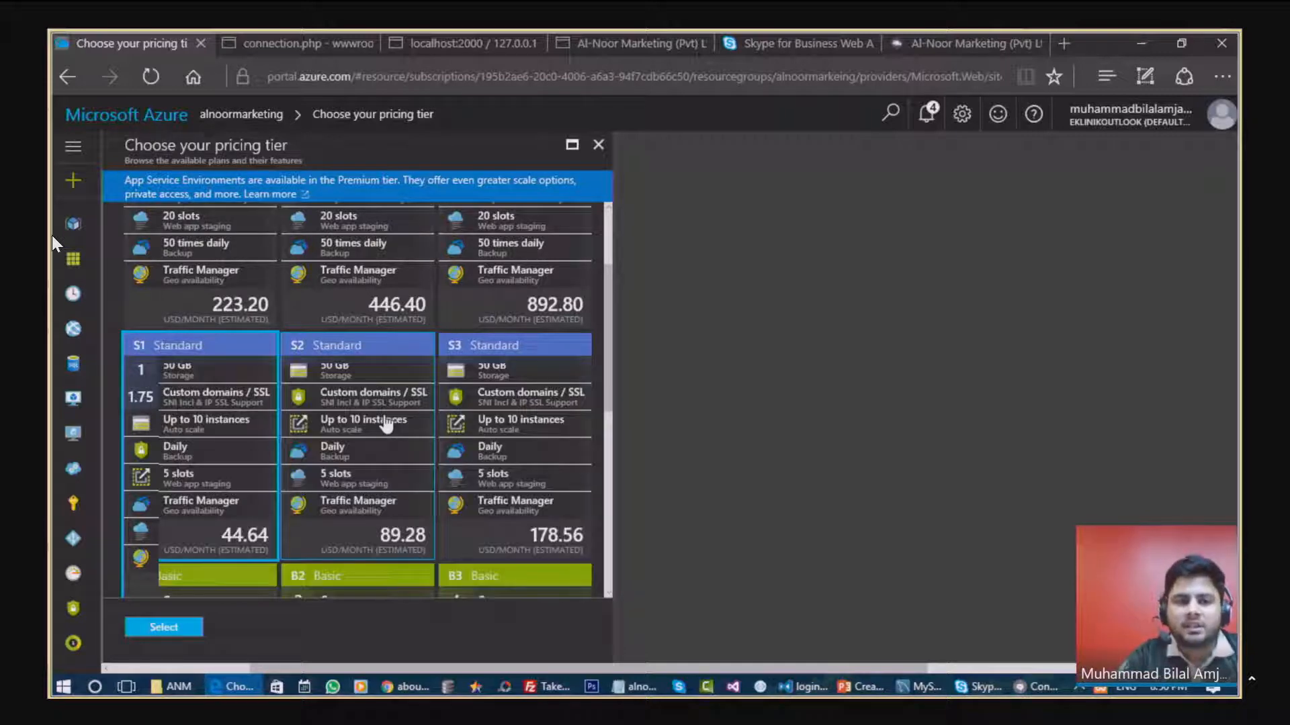
pyautogui.scroll(-3, 437, 448)
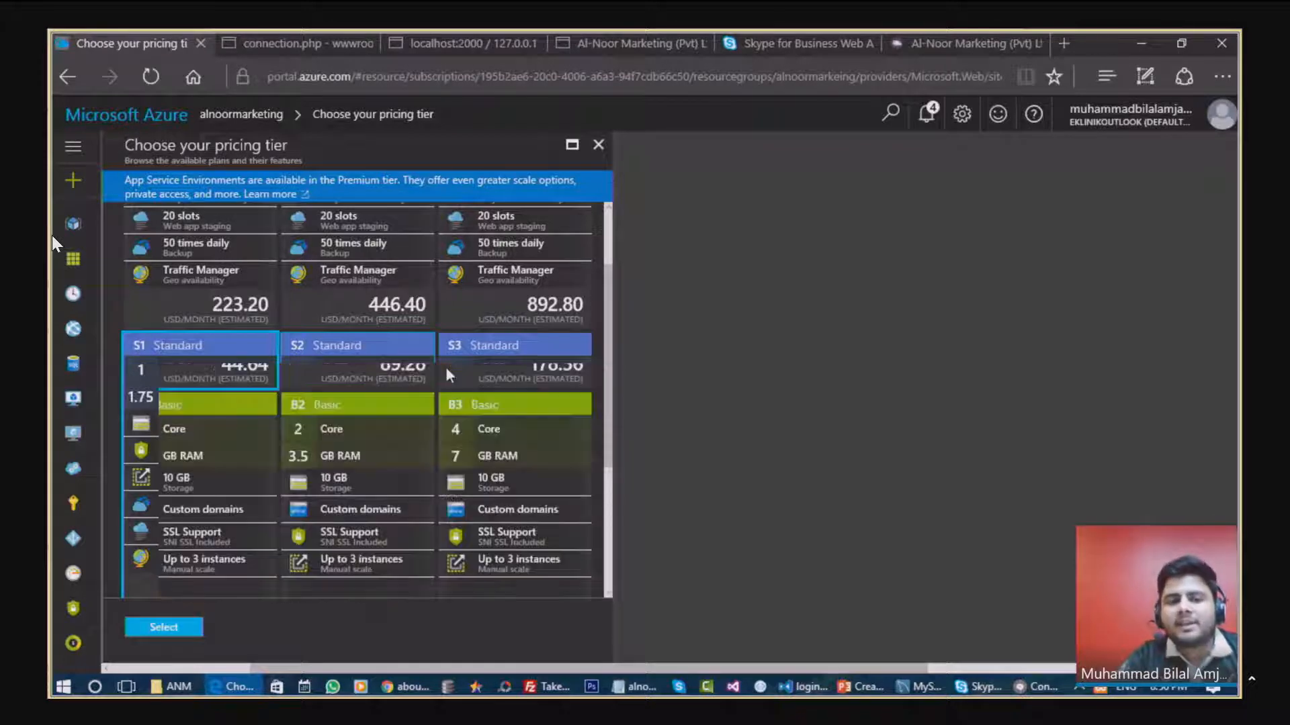
pyautogui.scroll(-2, 448, 371)
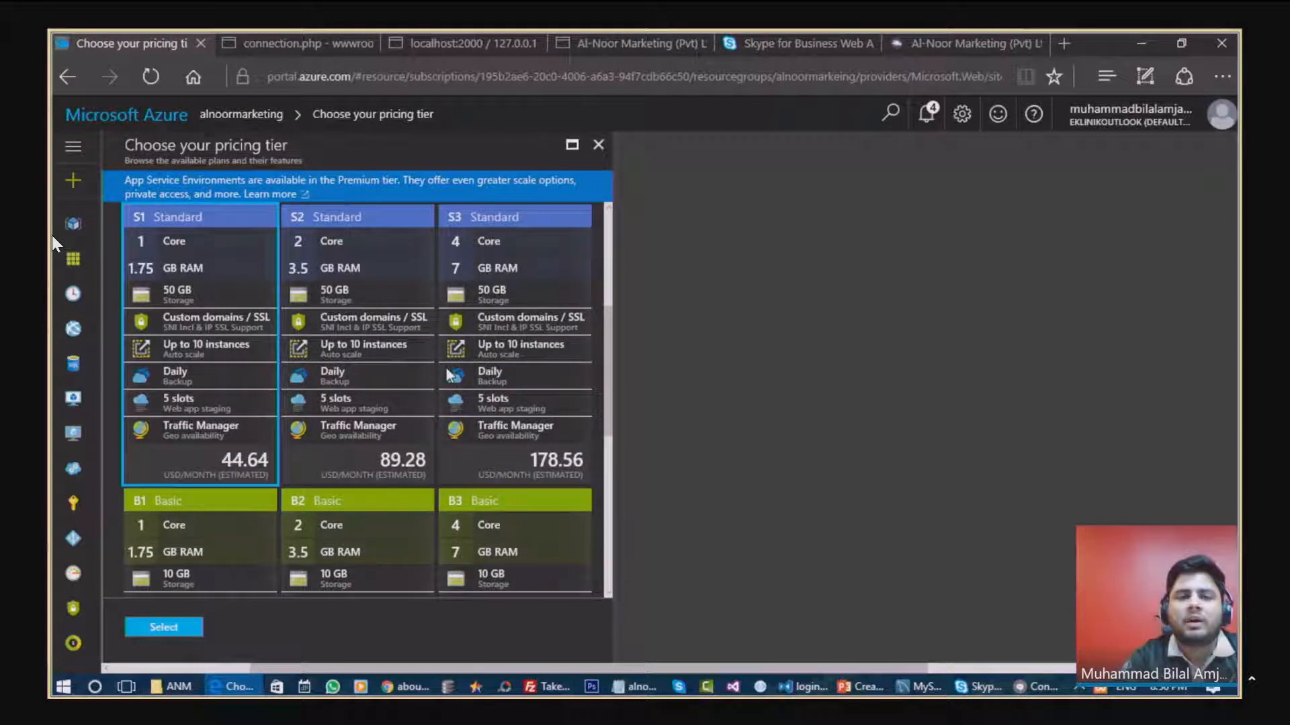
pyautogui.click(604, 142)
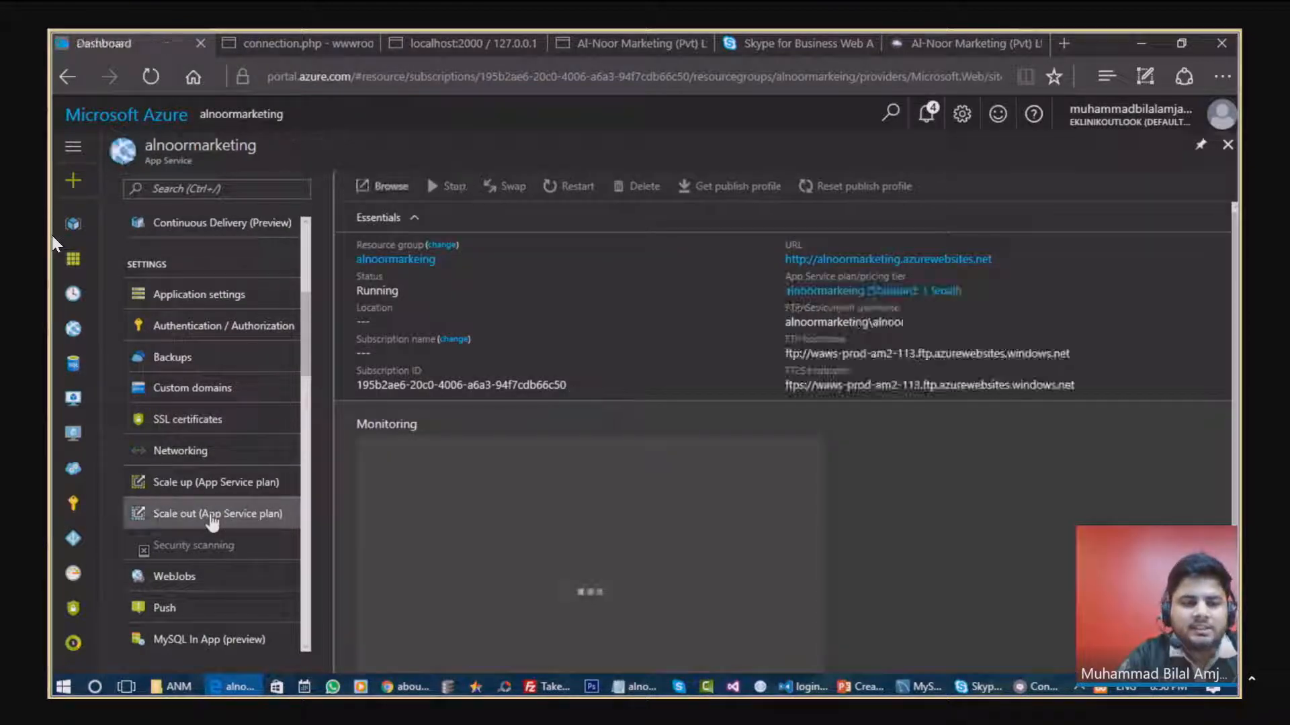
# Step: Open Scale out (App Service plan), currently a manual count of 1 instance
pyautogui.click(211, 514)
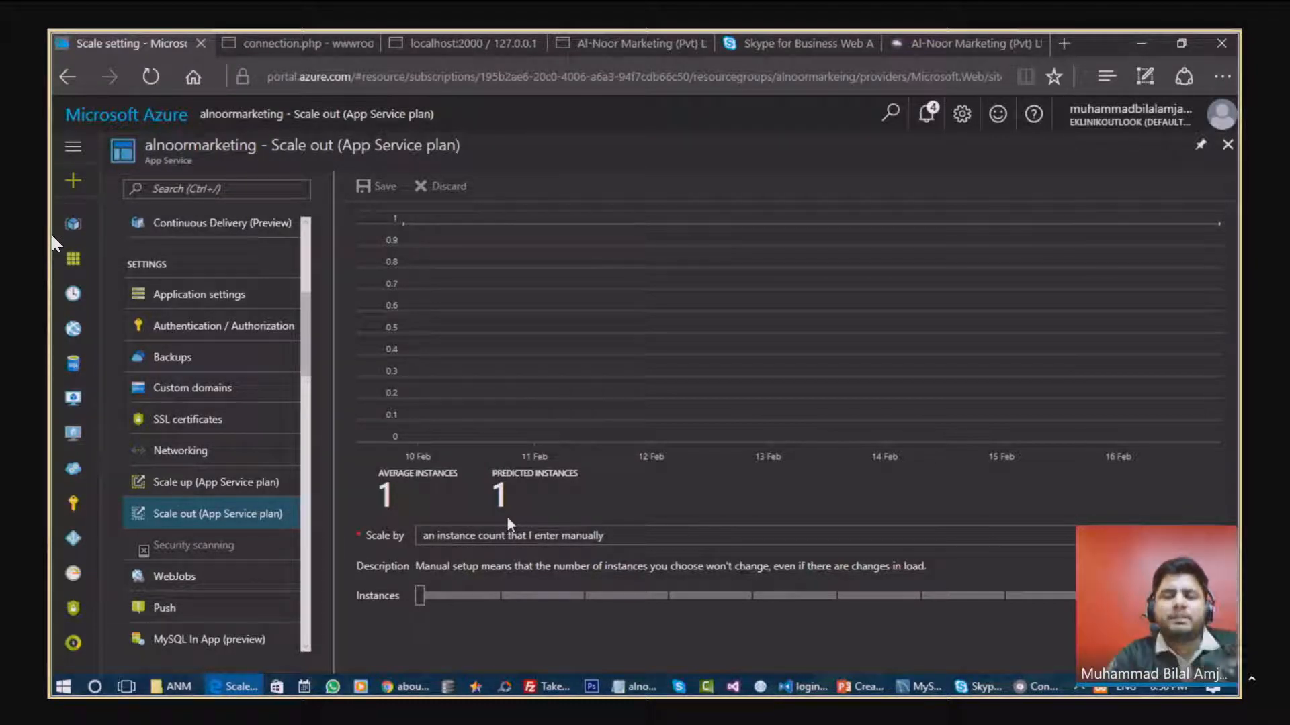
# Step: Scale by CPU Percentage, with sliders set to 6–10 instances and an 80–100 target range
pyautogui.click(509, 536)
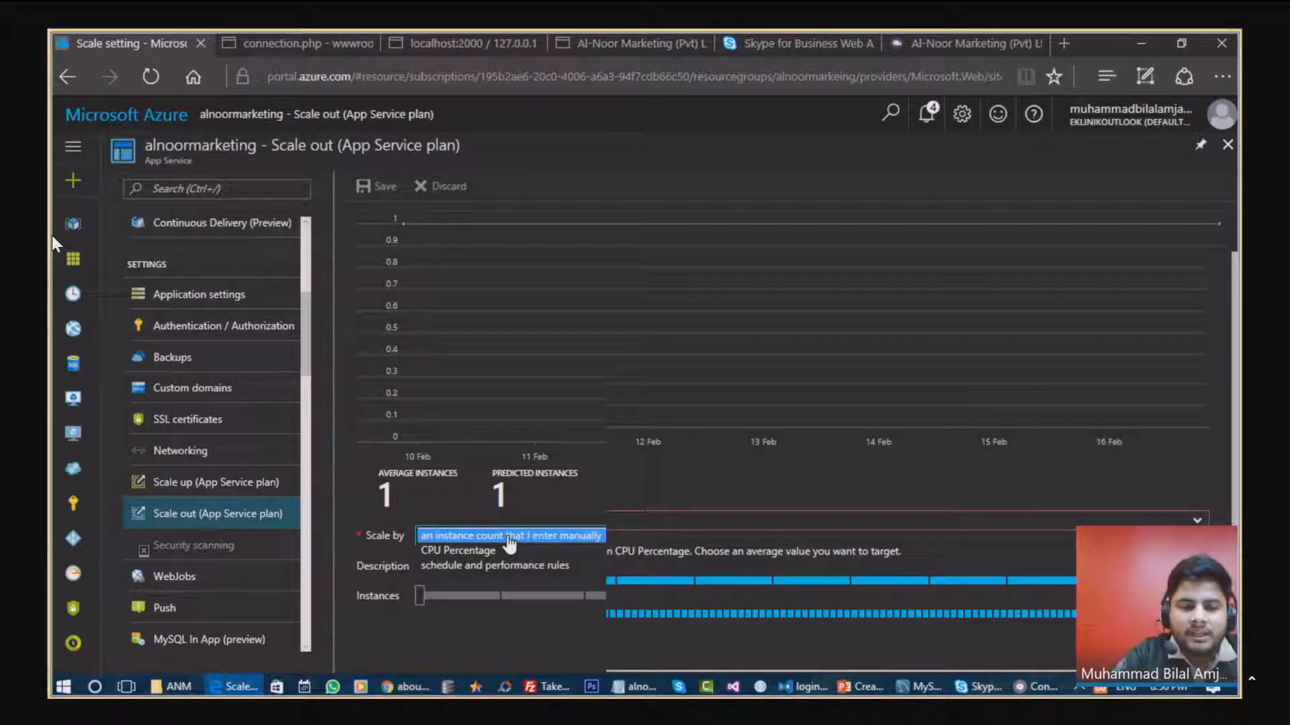
pyautogui.click(509, 550)
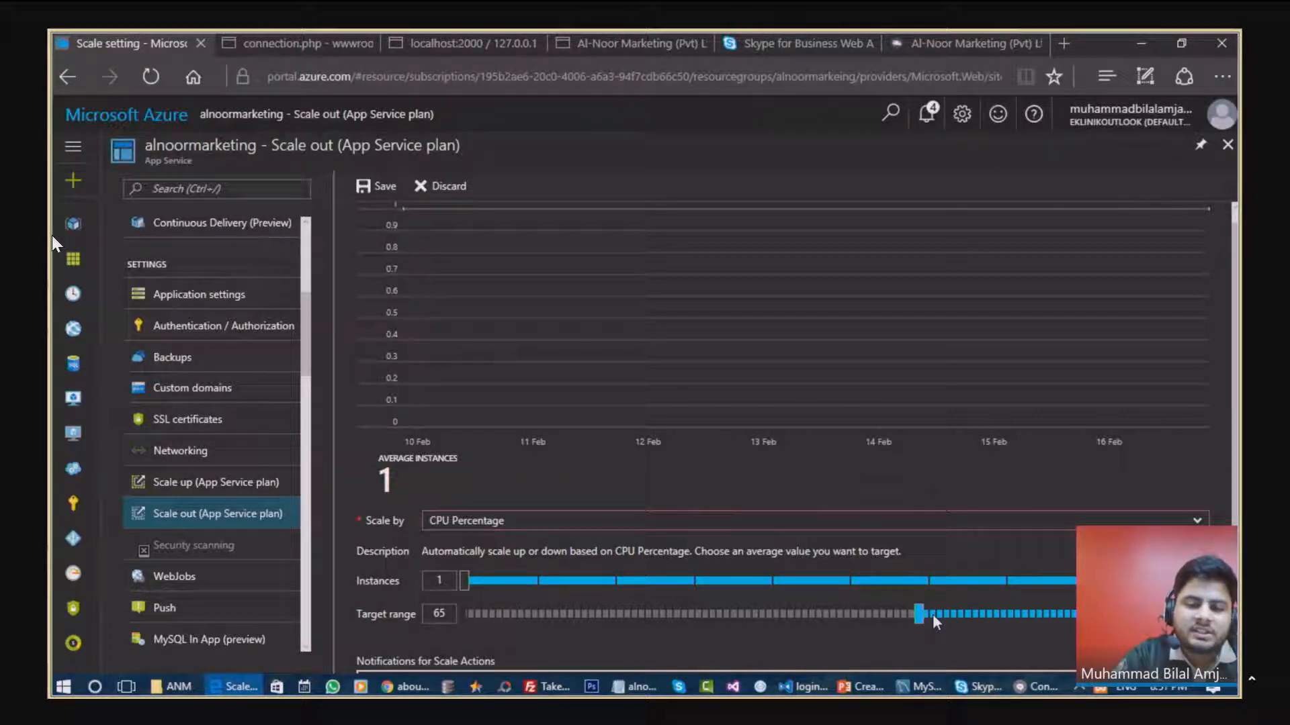
pyautogui.moveTo(932, 614); pyautogui.dragTo(1025, 614)
pyautogui.moveTo(465, 581); pyautogui.dragTo(796, 579)
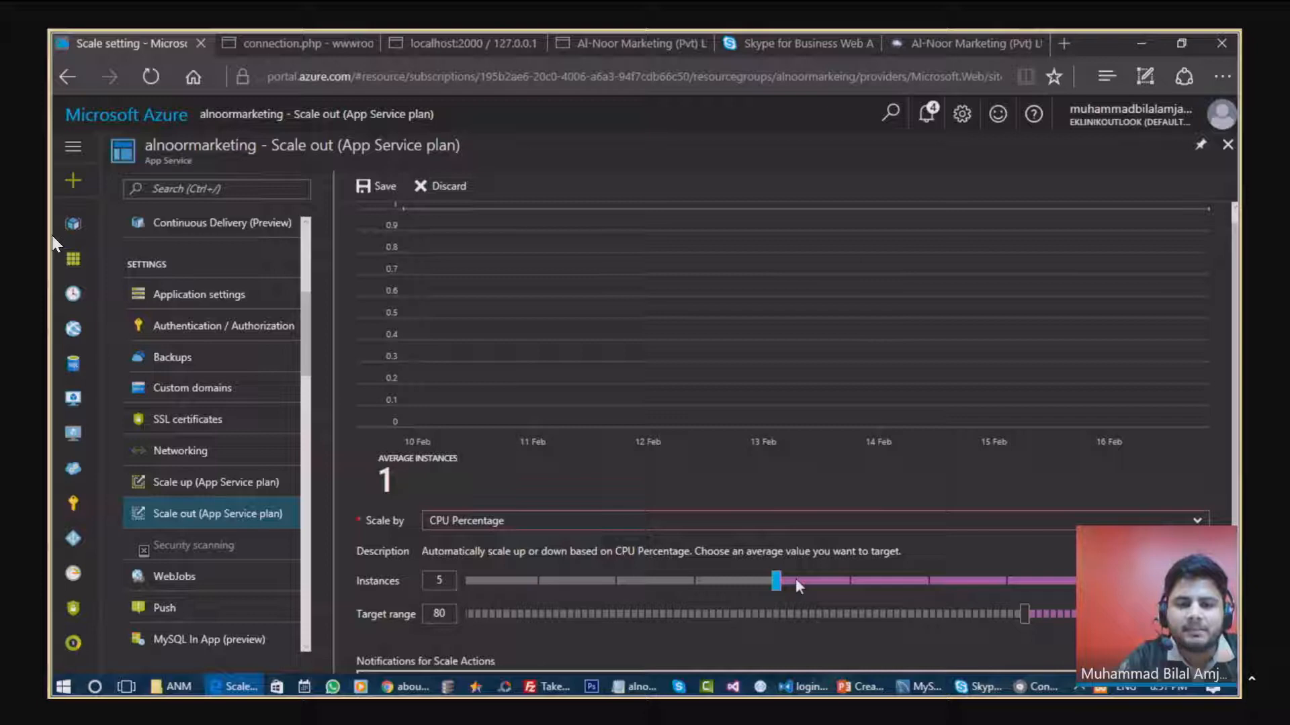
pyautogui.scroll(-2, 847, 537)
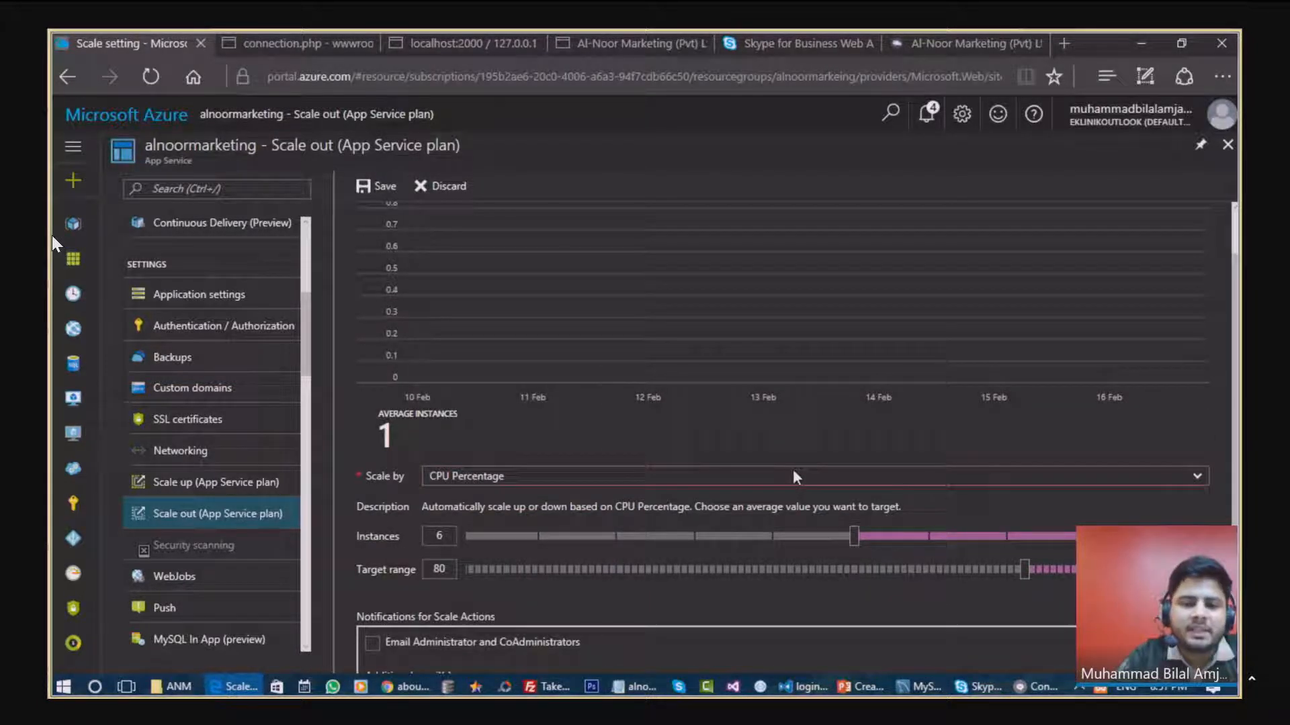
pyautogui.scroll(-2, 794, 474)
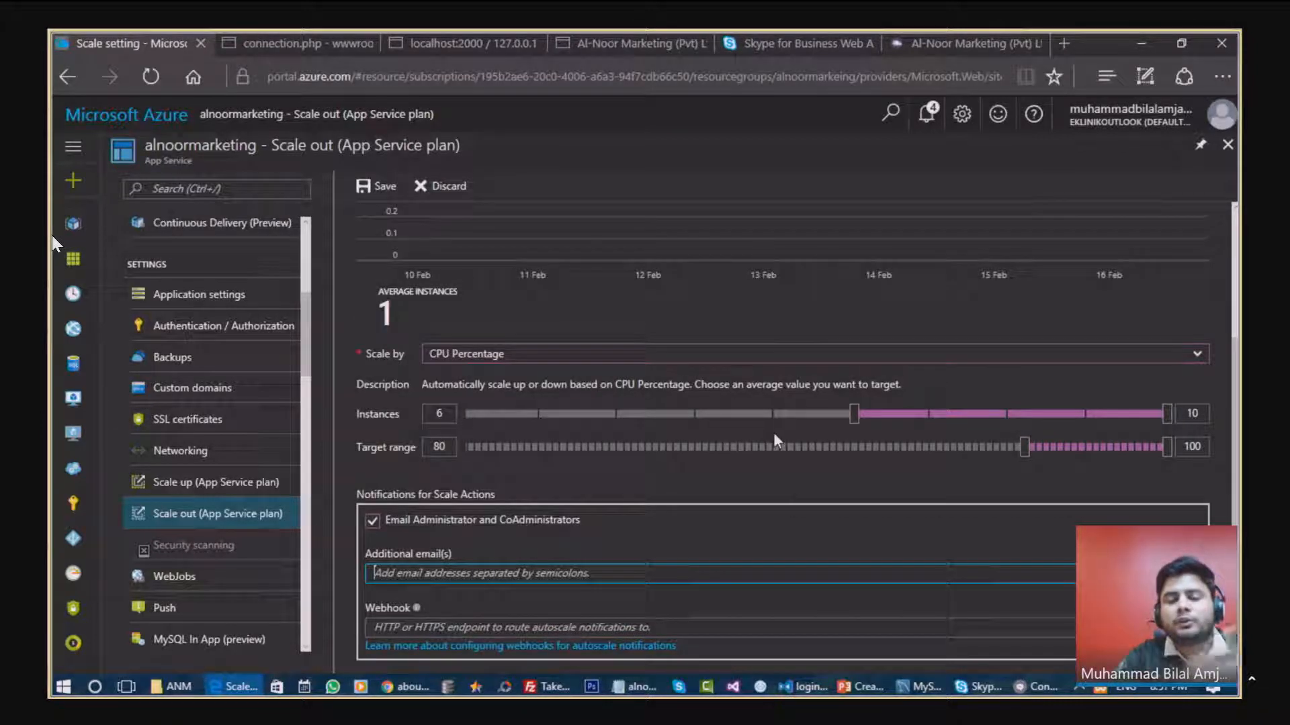
pyautogui.scroll(2, 773, 436)
pyautogui.scroll(-2, 774, 441)
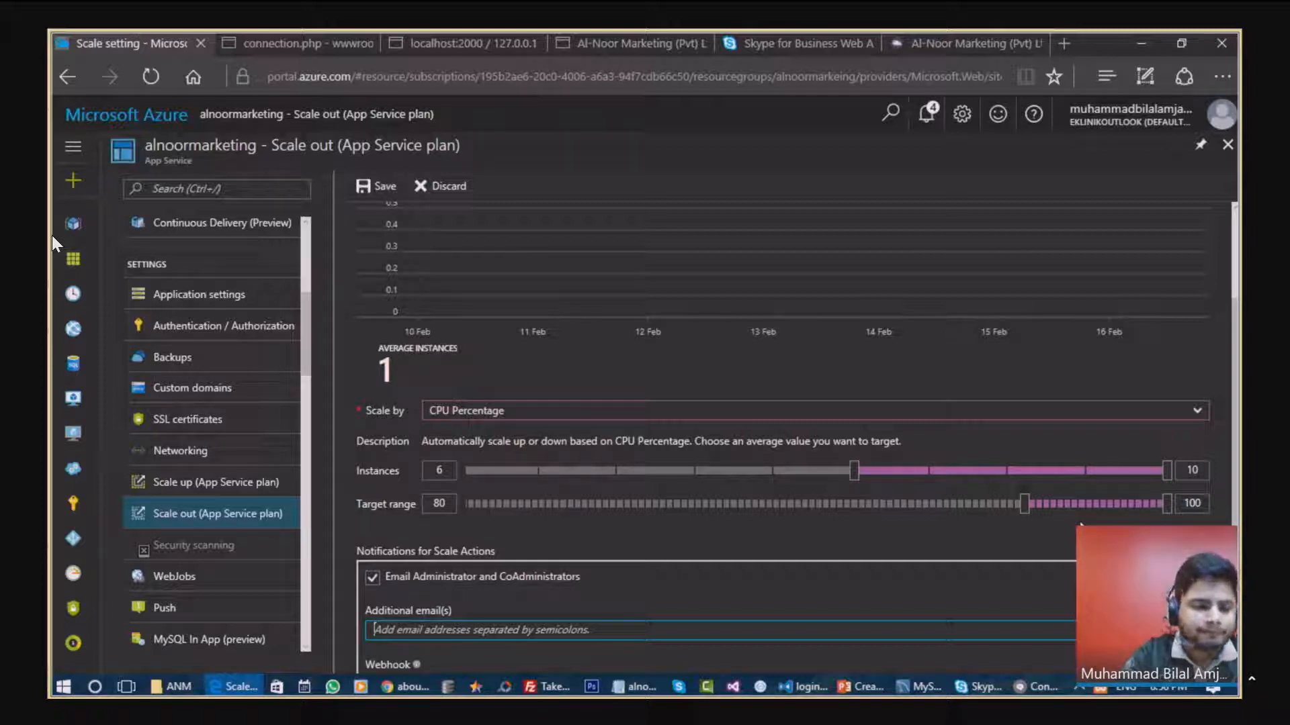
# Step: Discard the pending autoscale edits and view alnoormarketing's empty WebJobs list
pyautogui.click(252, 580)
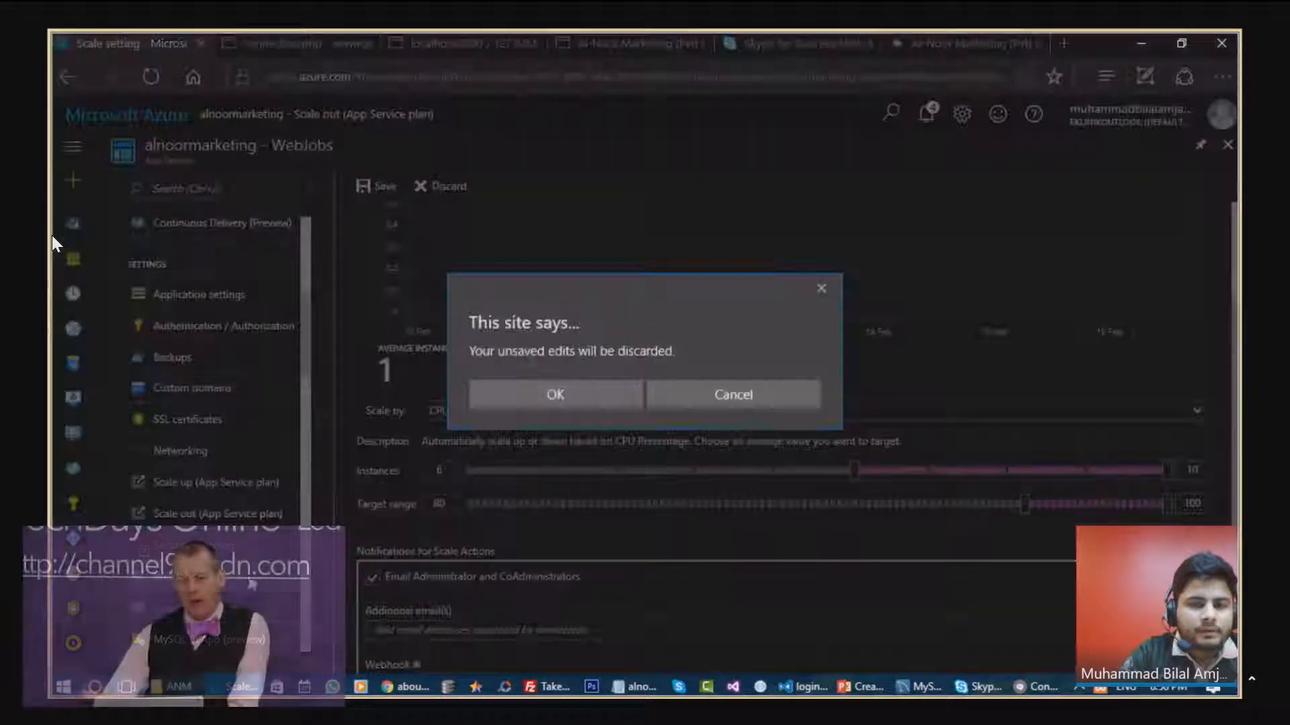
pyautogui.press('Return')
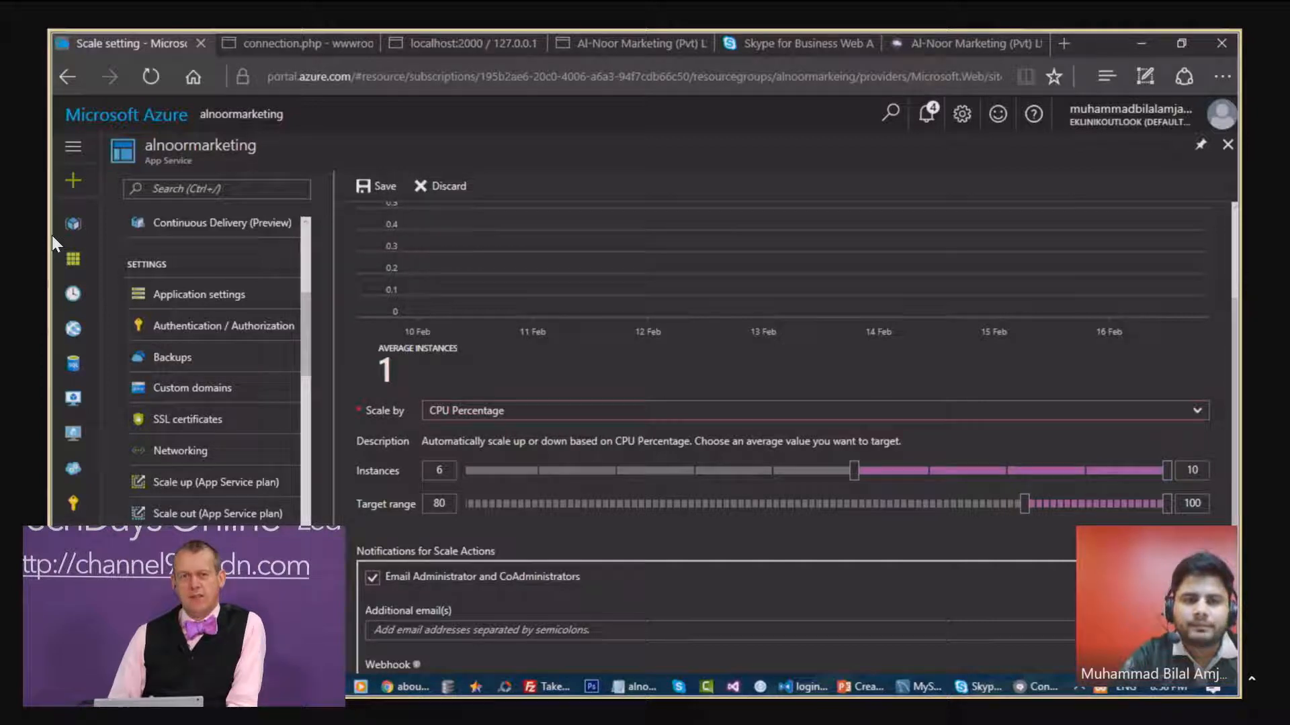
pyautogui.click(440, 187)
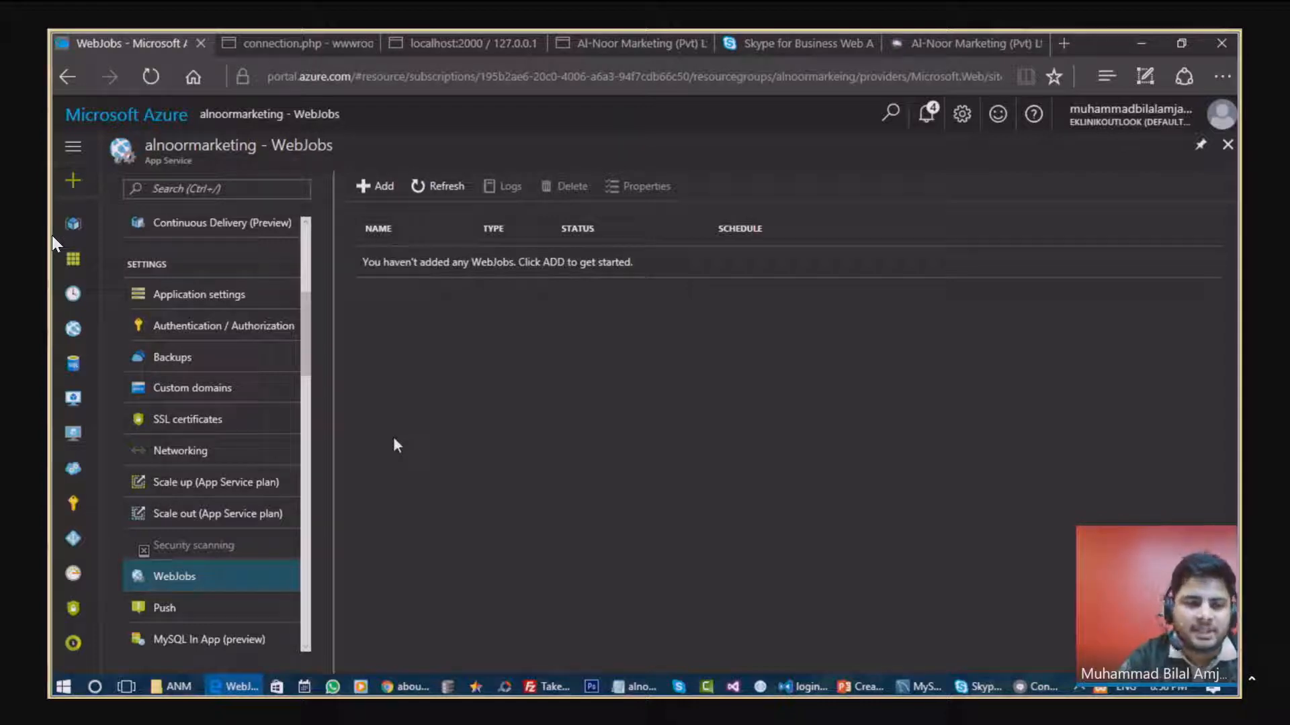
pyautogui.scroll(-5, 305, 397)
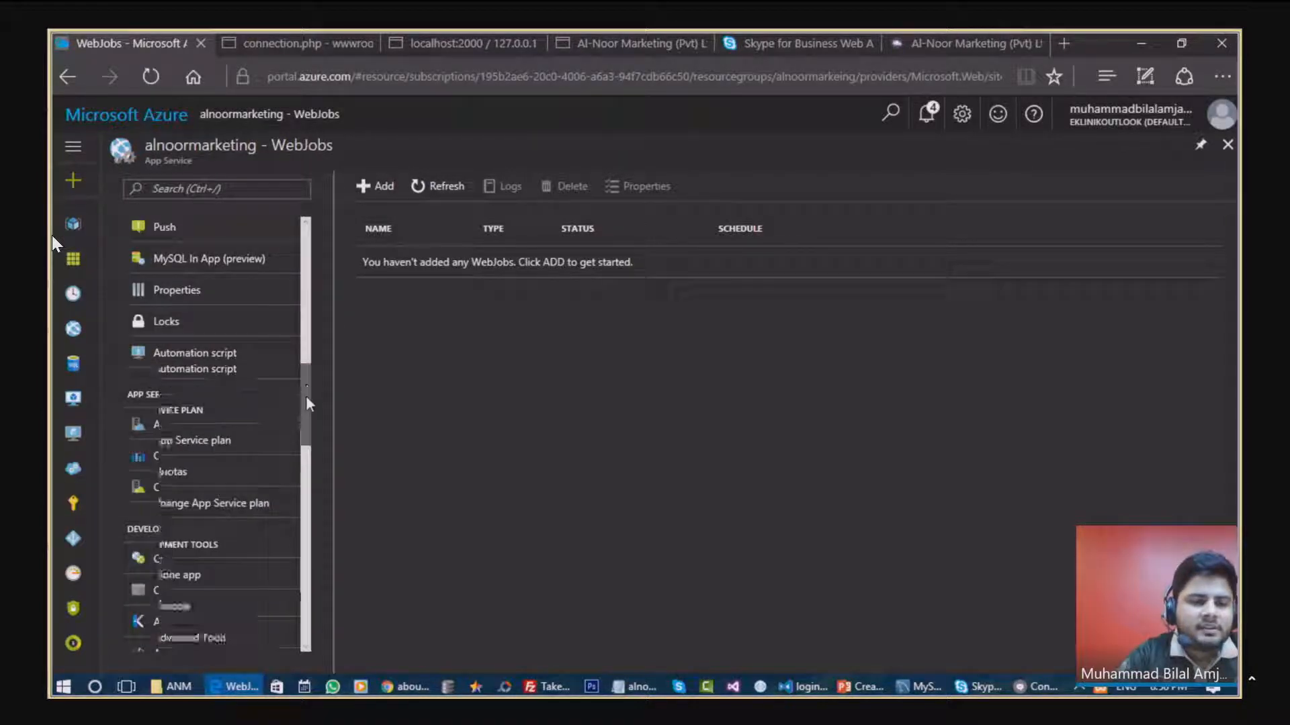
# Step: After a glance at the App Service plan, launch alnoormarketing's Kudu site from Advanced Tools
pyautogui.click(256, 419)
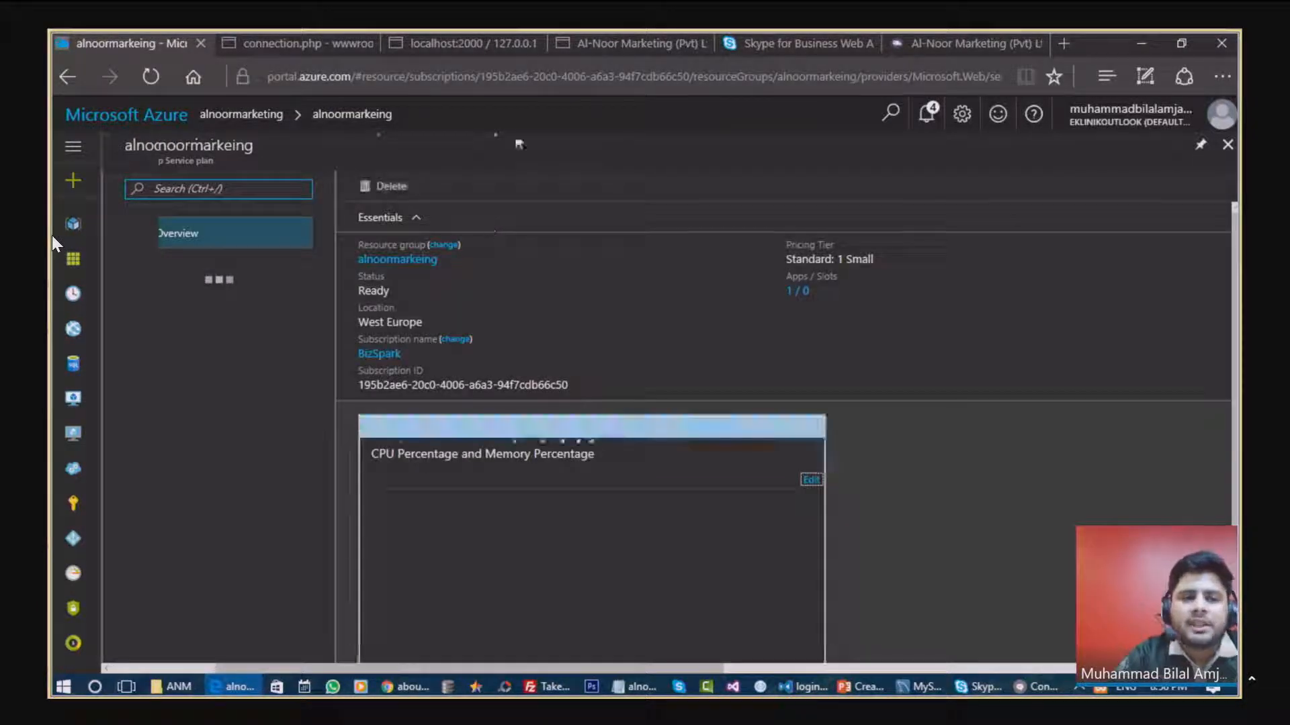
pyautogui.click(1226, 148)
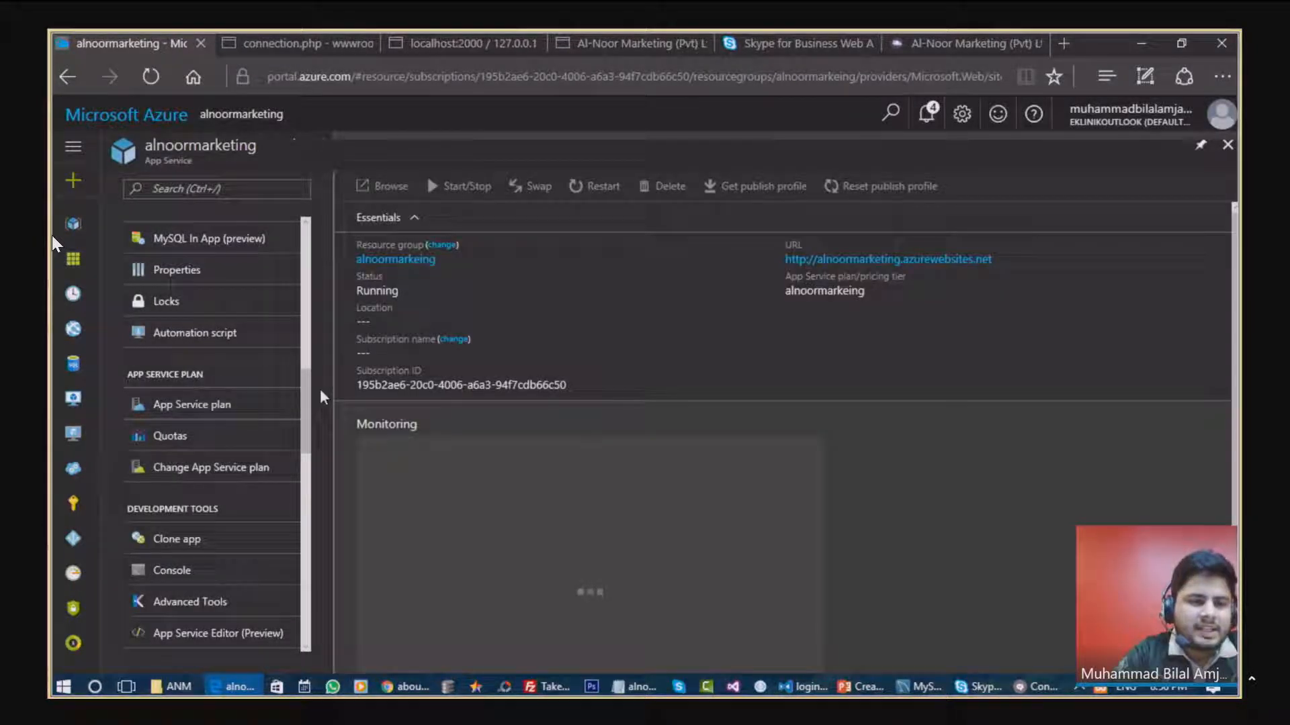
pyautogui.moveTo(308, 401); pyautogui.dragTo(303, 455)
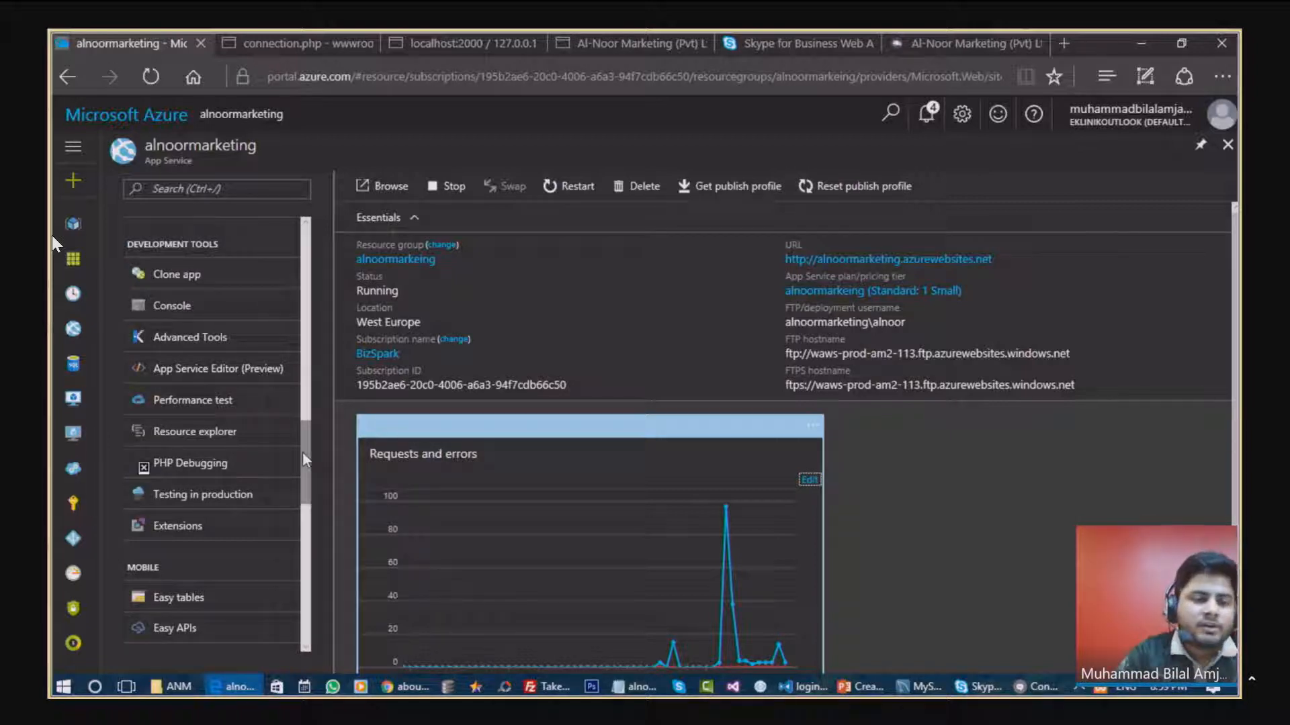
pyautogui.click(233, 348)
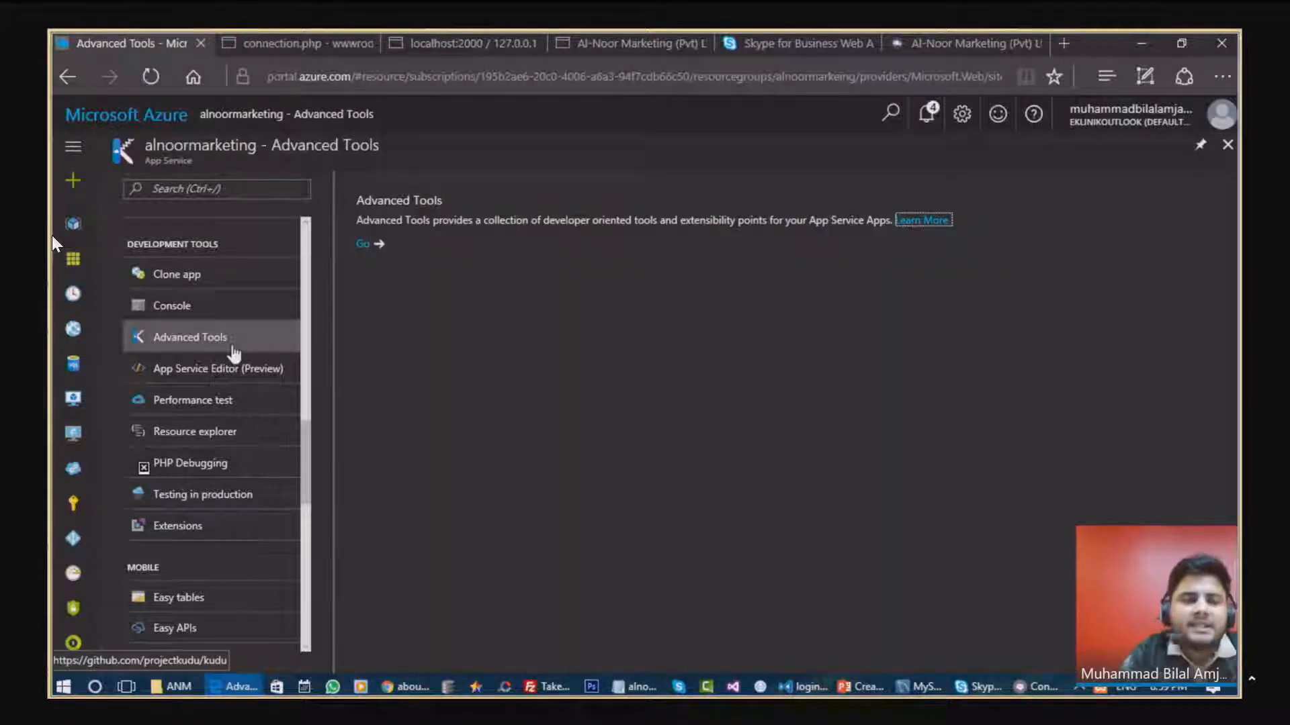
pyautogui.click(374, 245)
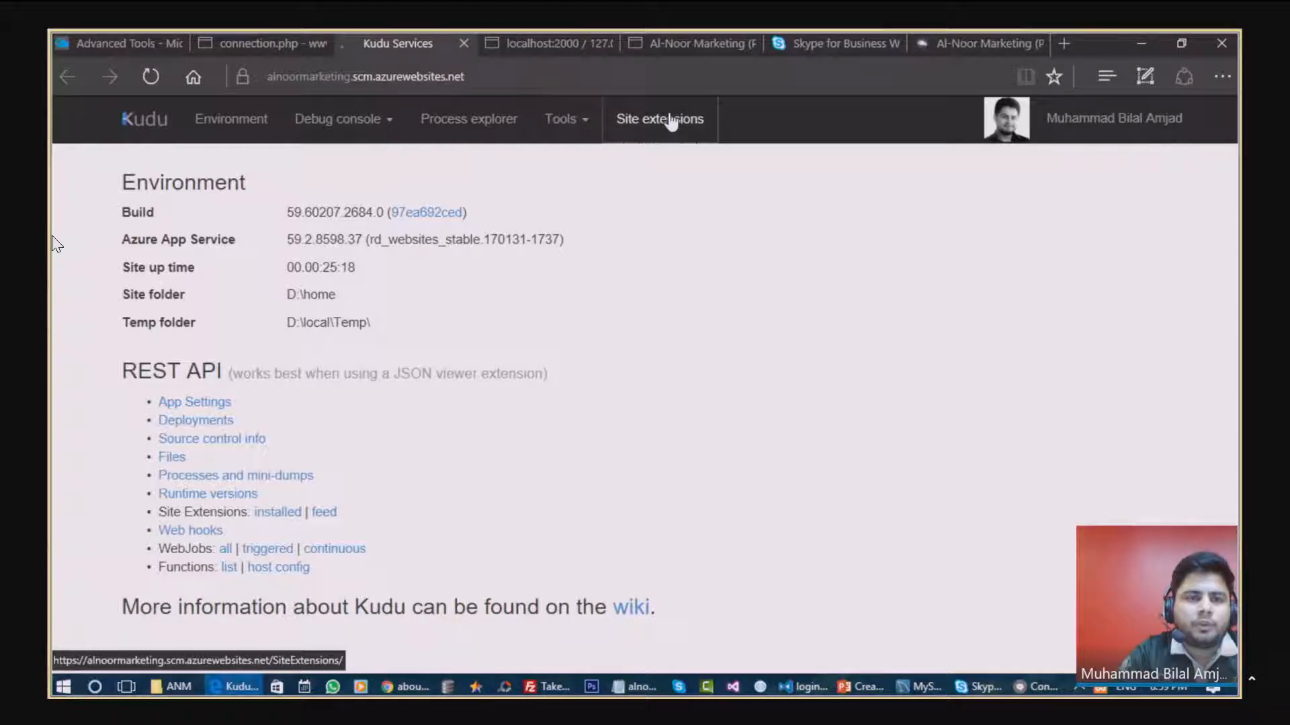
# Step: Browse the Kudu site extensions gallery, noting the phpMyAdmin extension
pyautogui.click(671, 121)
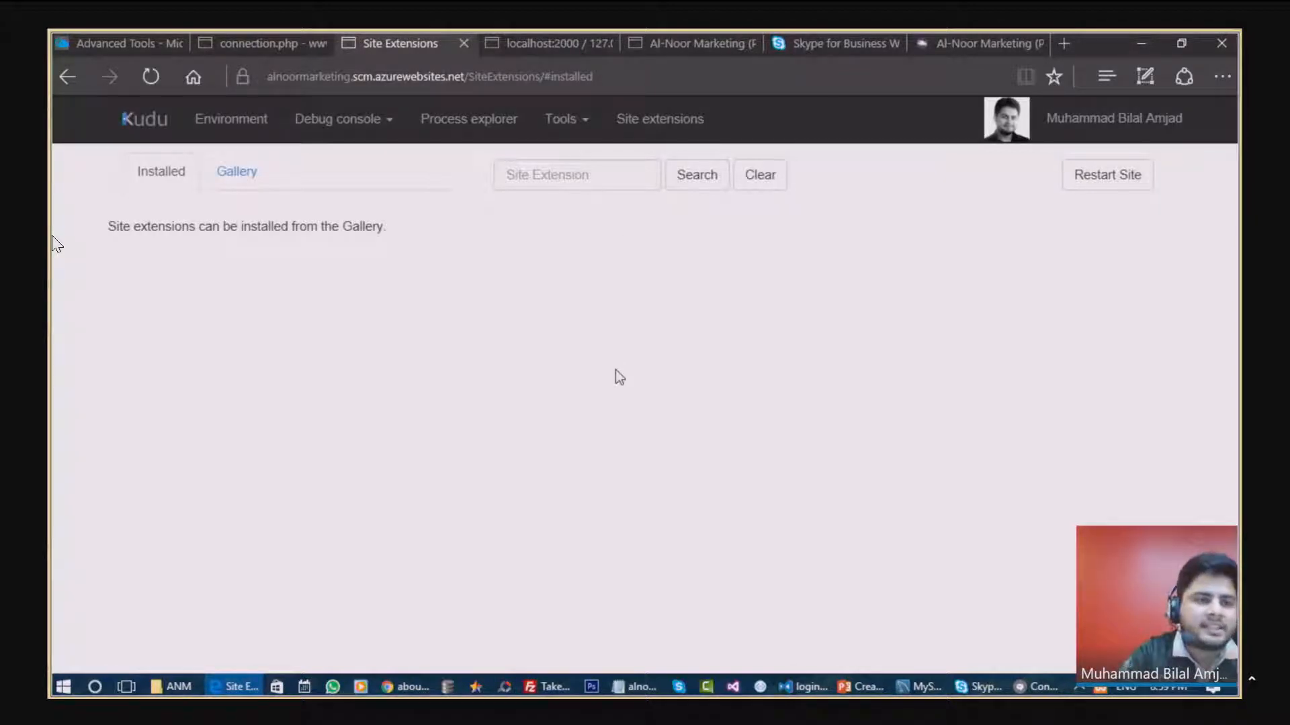
pyautogui.click(241, 177)
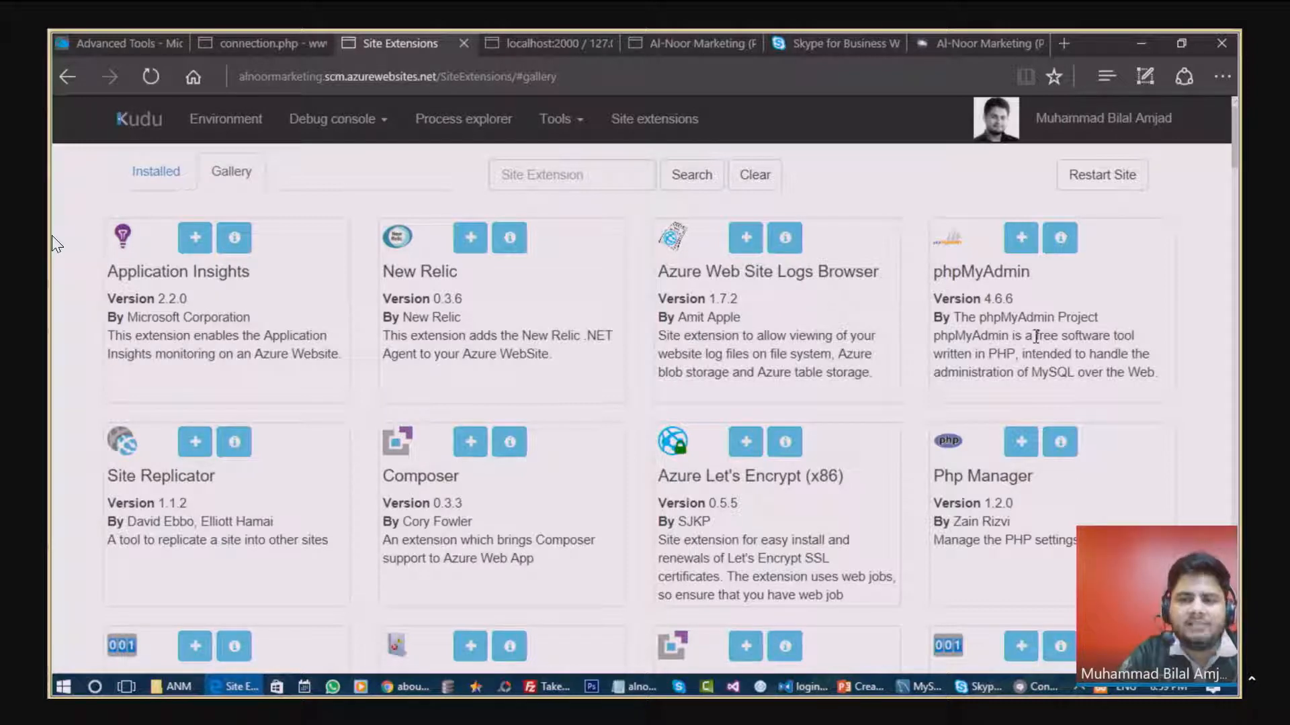
pyautogui.doubleClick(981, 271)
pyautogui.scroll(-1, 1028, 339)
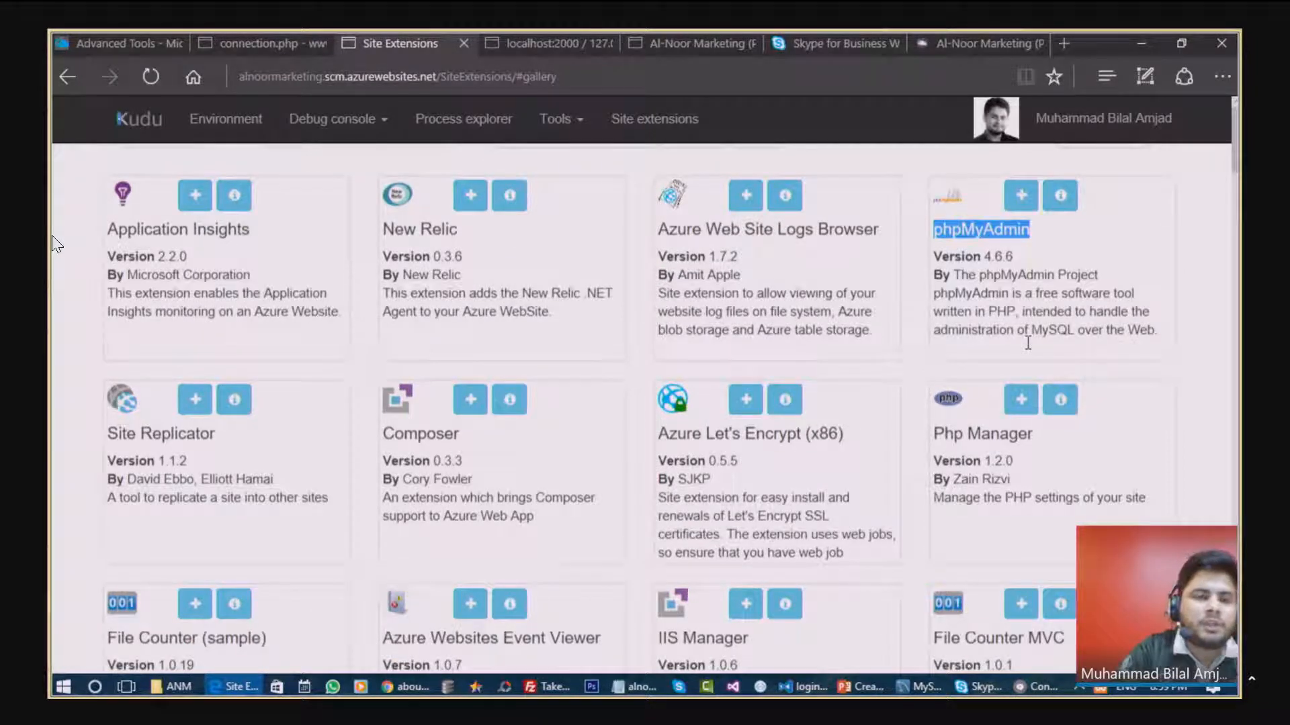
pyautogui.scroll(-2, 1028, 343)
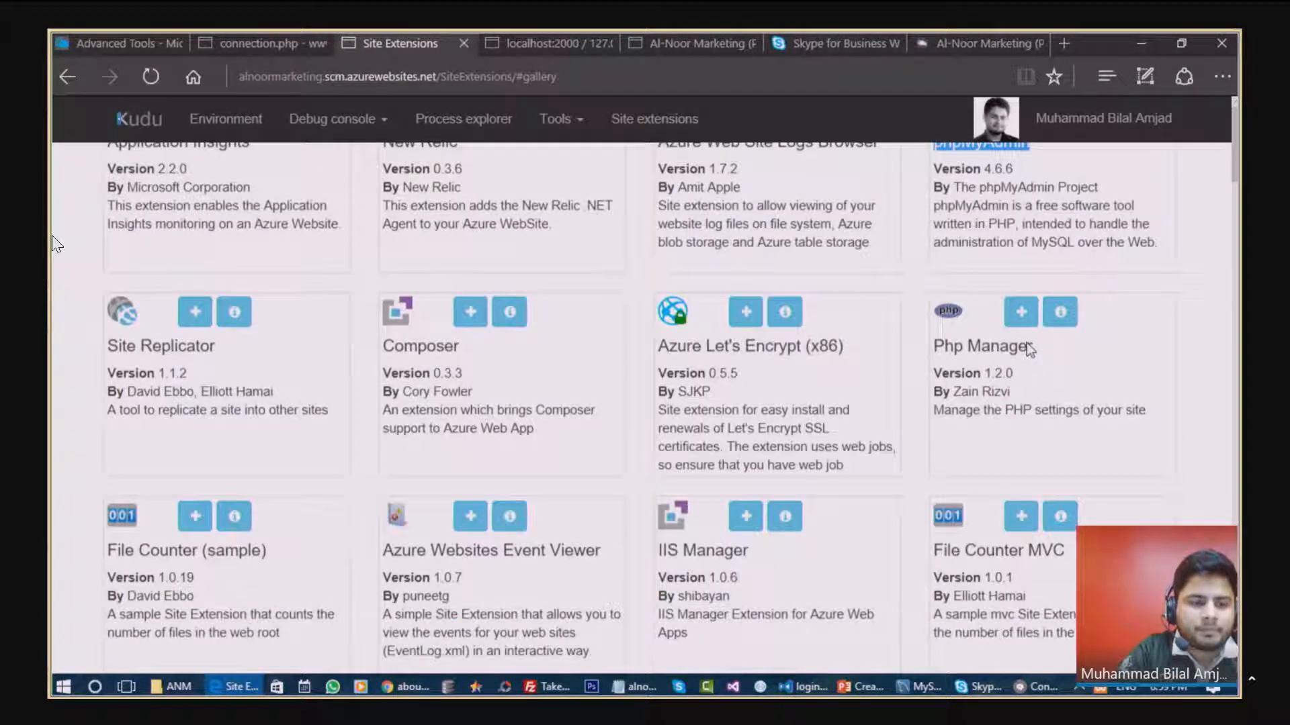
pyautogui.scroll(-1, 1026, 343)
pyautogui.scroll(4, 1026, 343)
pyautogui.scroll(-1, 490, 538)
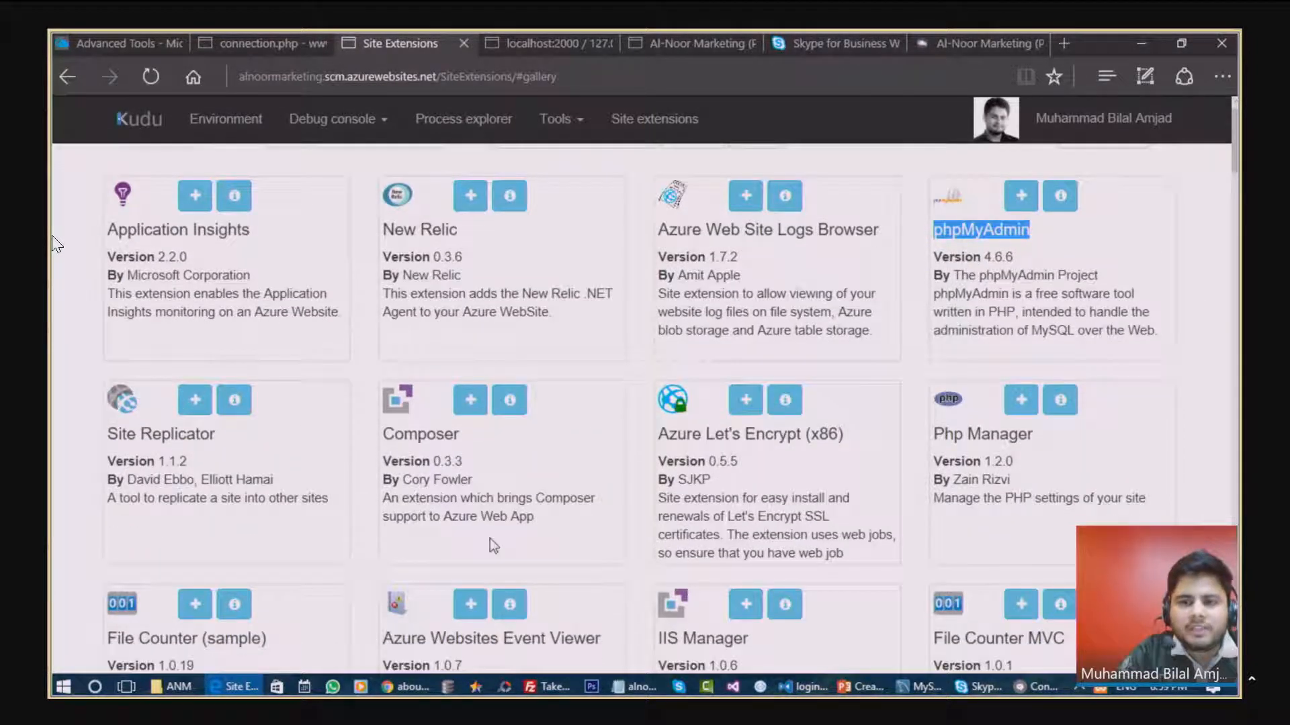
pyautogui.scroll(-12, 490, 538)
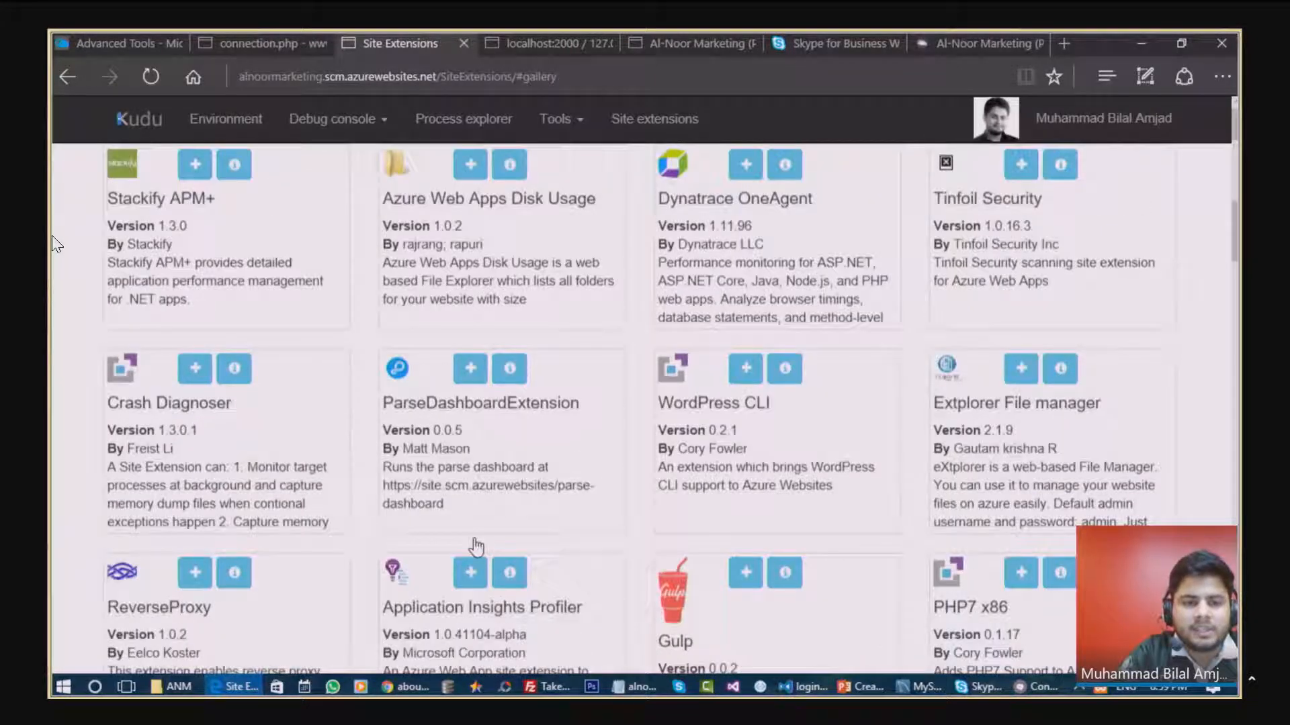
pyautogui.scroll(-12, 476, 547)
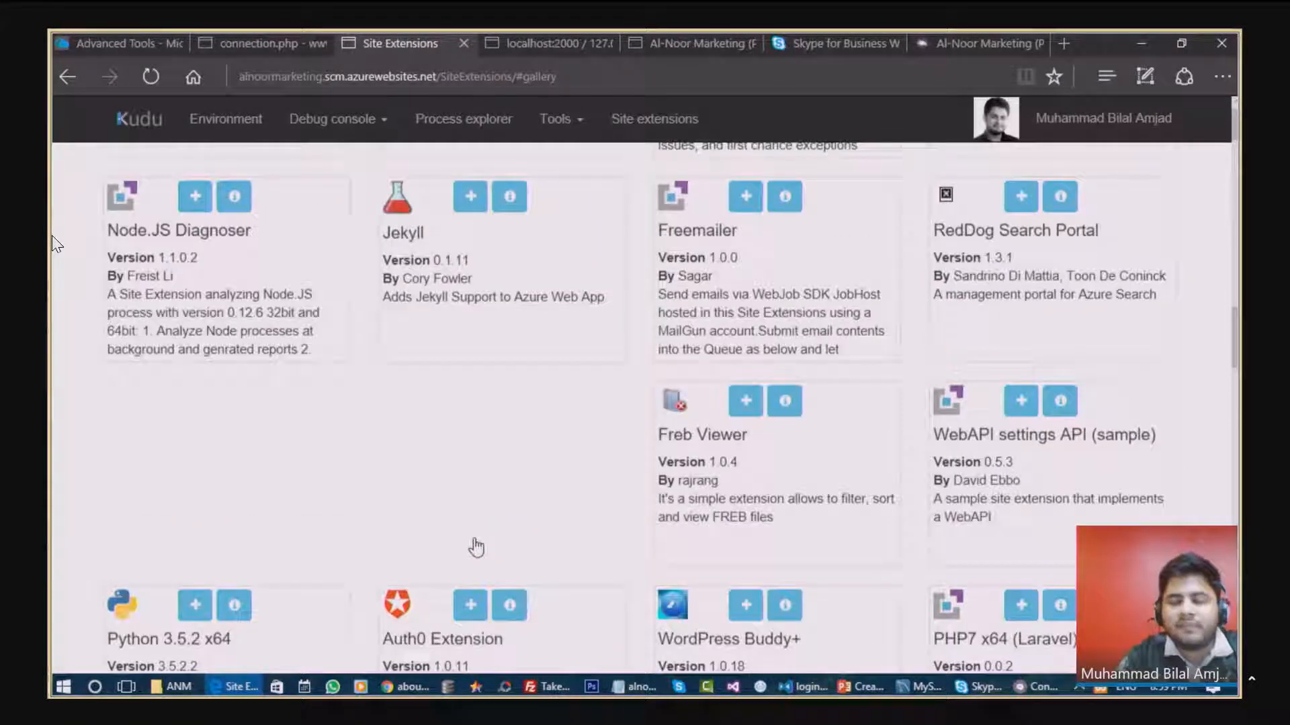
pyautogui.scroll(-2, 476, 548)
pyautogui.scroll(-3, 639, 474)
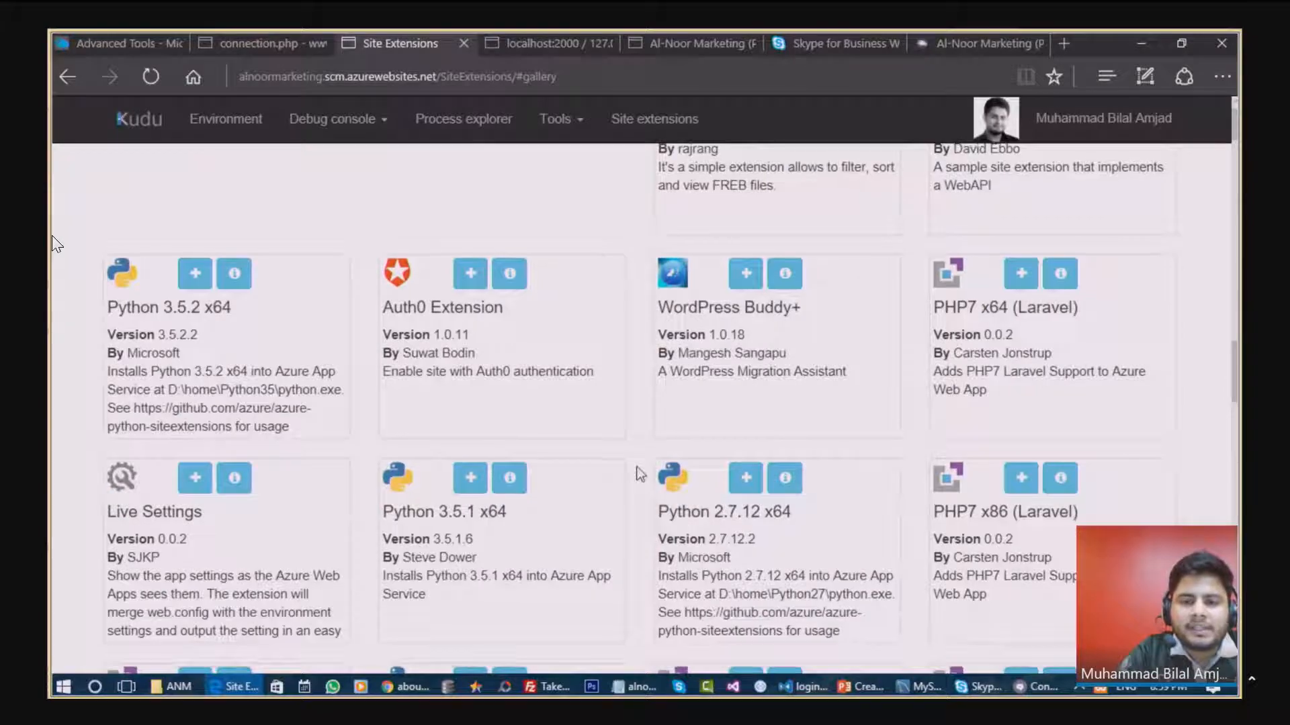
pyautogui.scroll(-4, 639, 473)
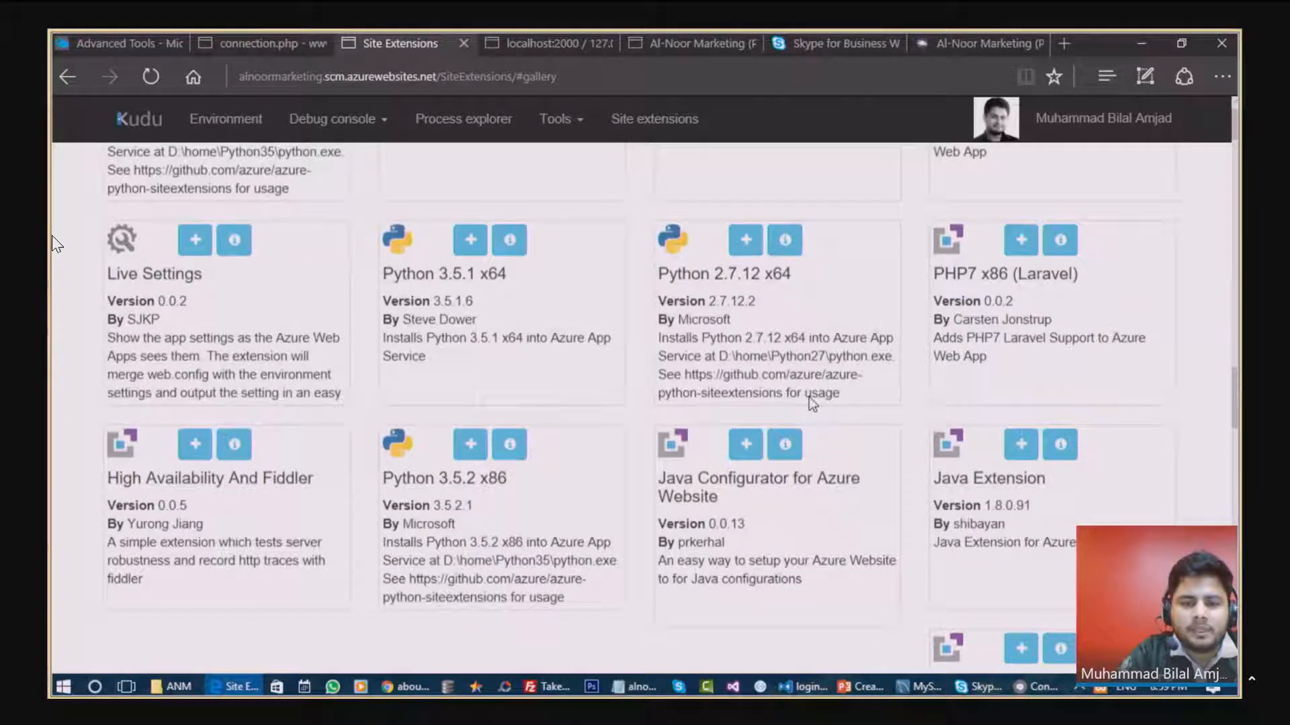
pyautogui.scroll(-13, 810, 401)
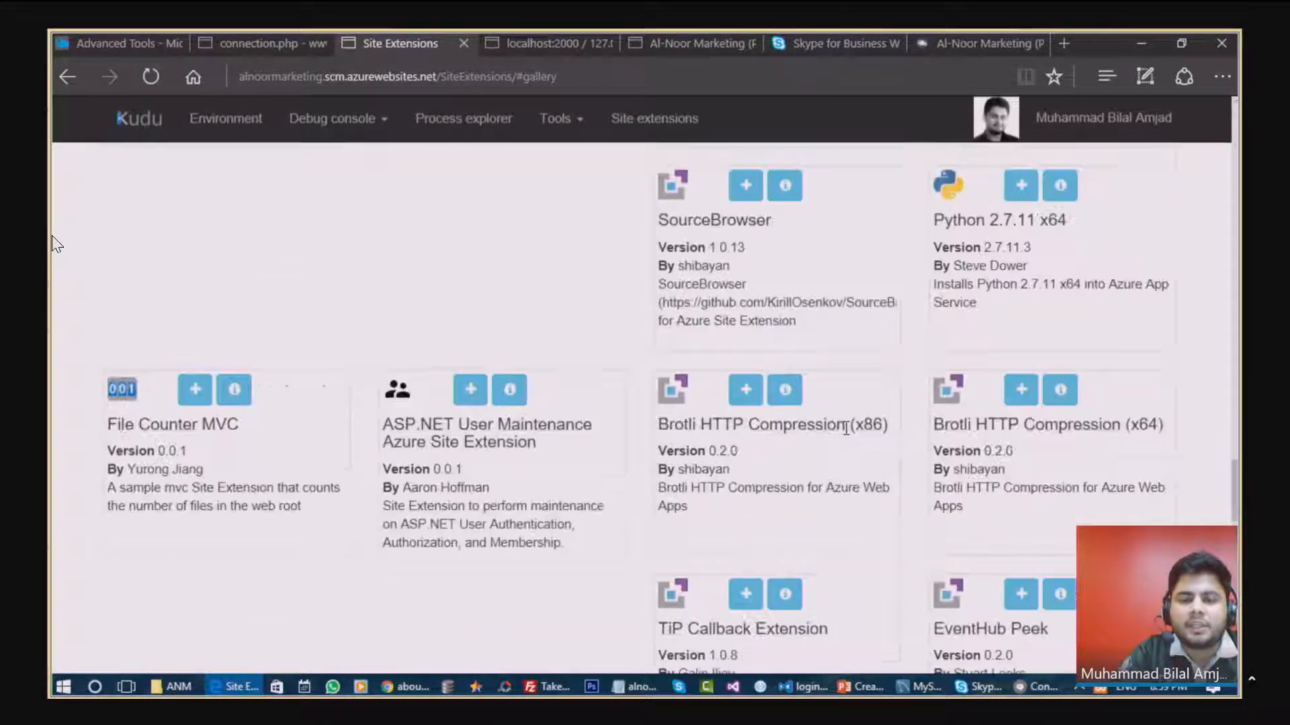
pyautogui.scroll(-8, 846, 427)
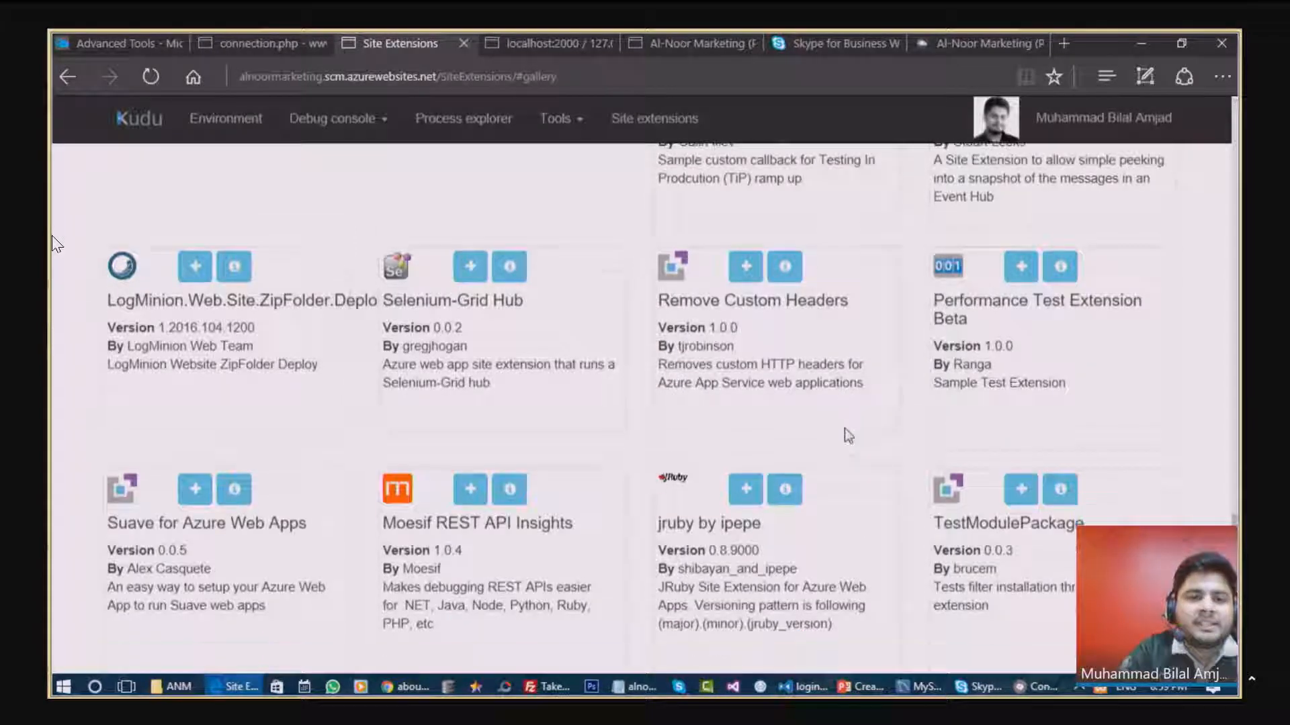
pyautogui.scroll(20, 844, 429)
pyautogui.scroll(10, 844, 428)
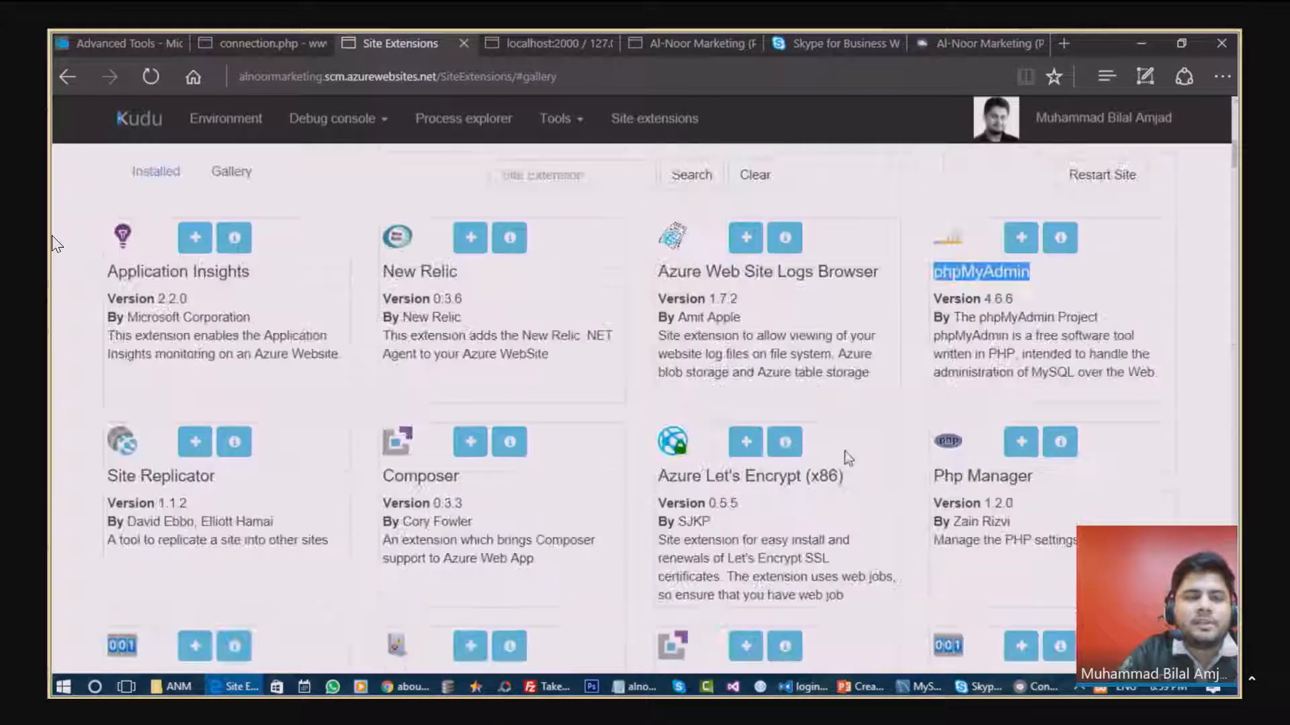
# Step: Check Process Explorer's running processes (w3wp.exe, php-cgi.exe, node.exe), then return to the portal's Advanced Tools
pyautogui.click(470, 119)
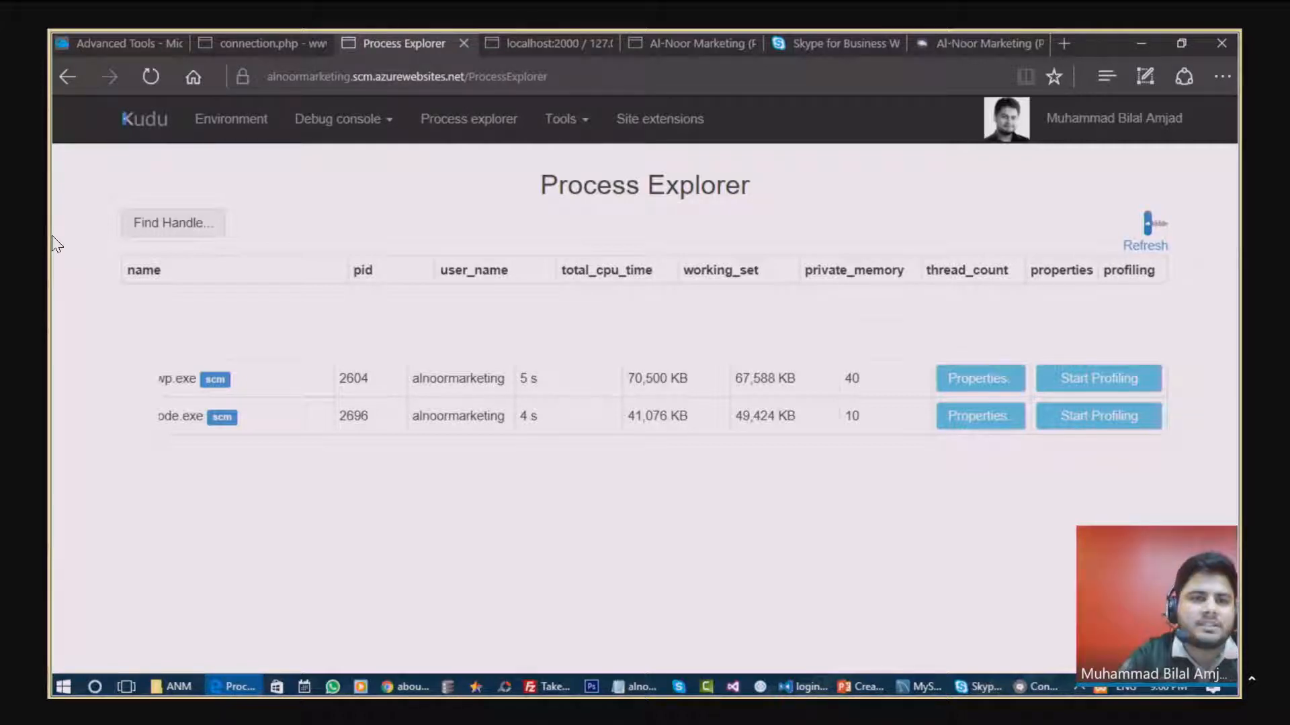
pyautogui.moveTo(308, 47)
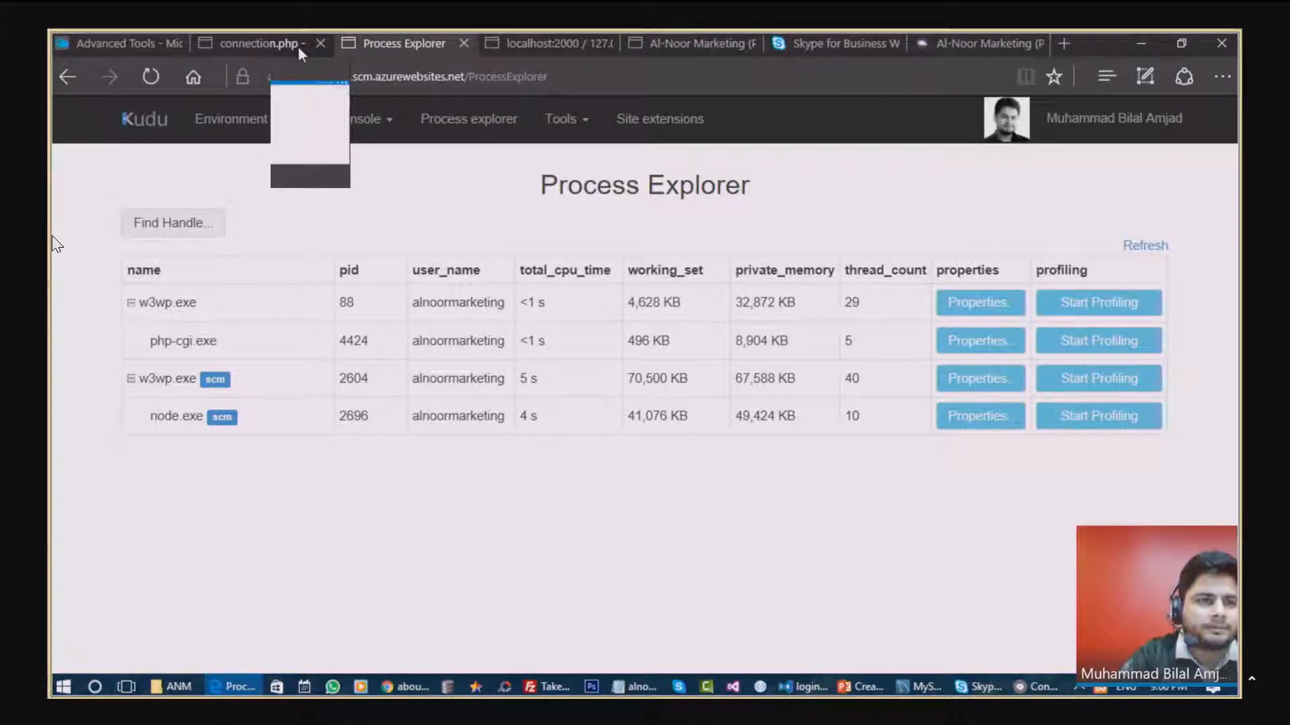
pyautogui.click(300, 48)
pyautogui.click(139, 42)
pyautogui.scroll(-6, 247, 524)
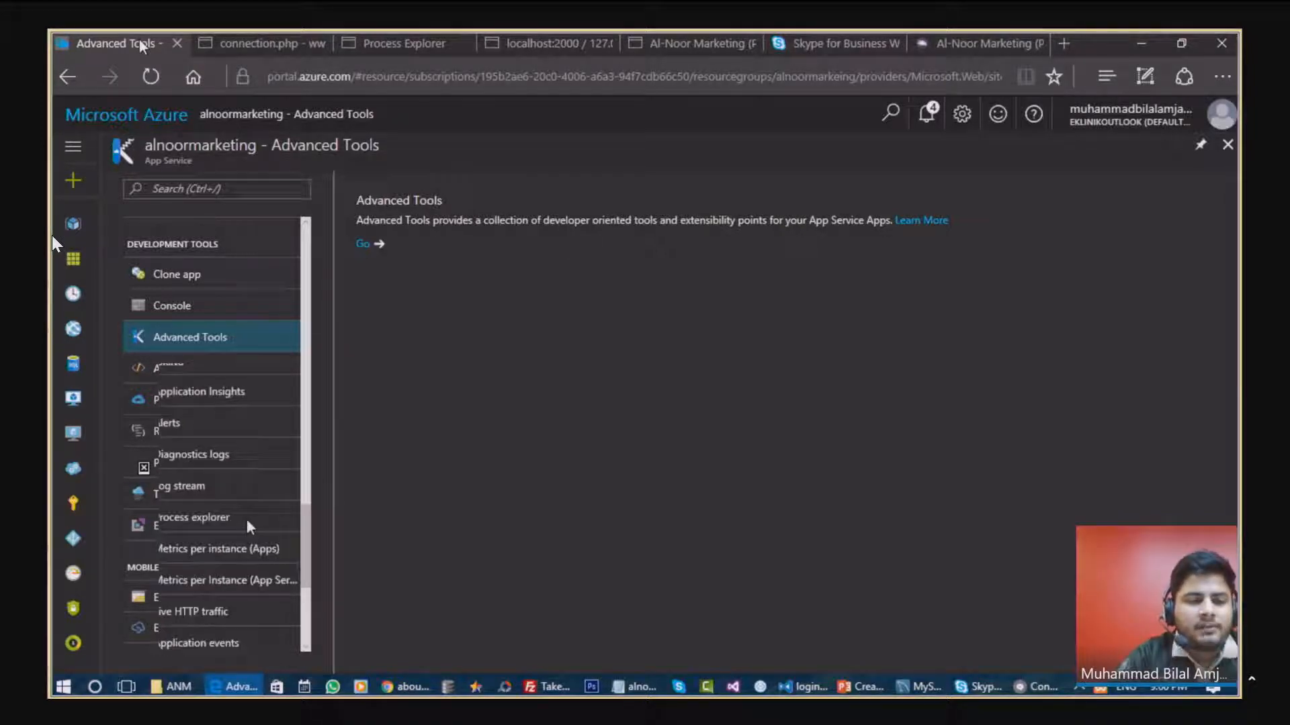
# Step: Open alnoormarketing's Application Insights page, which shows no data yet
pyautogui.scroll(-1, 249, 526)
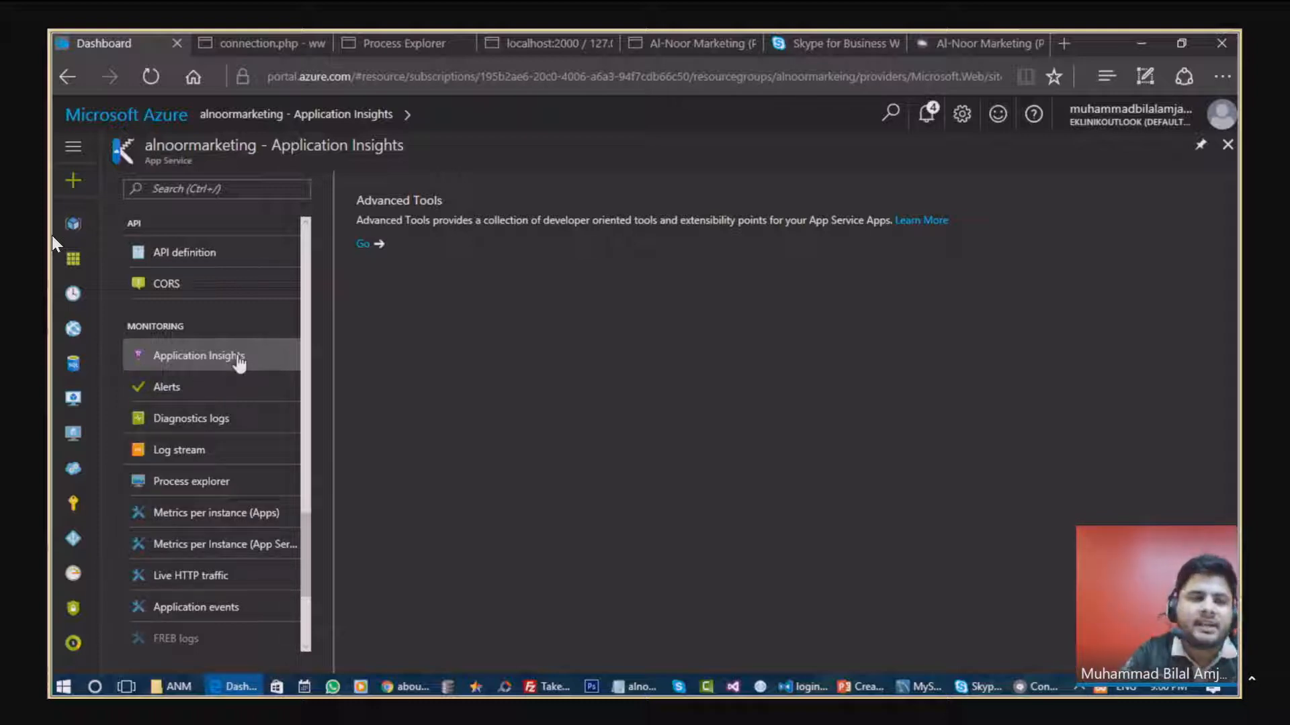
pyautogui.click(239, 361)
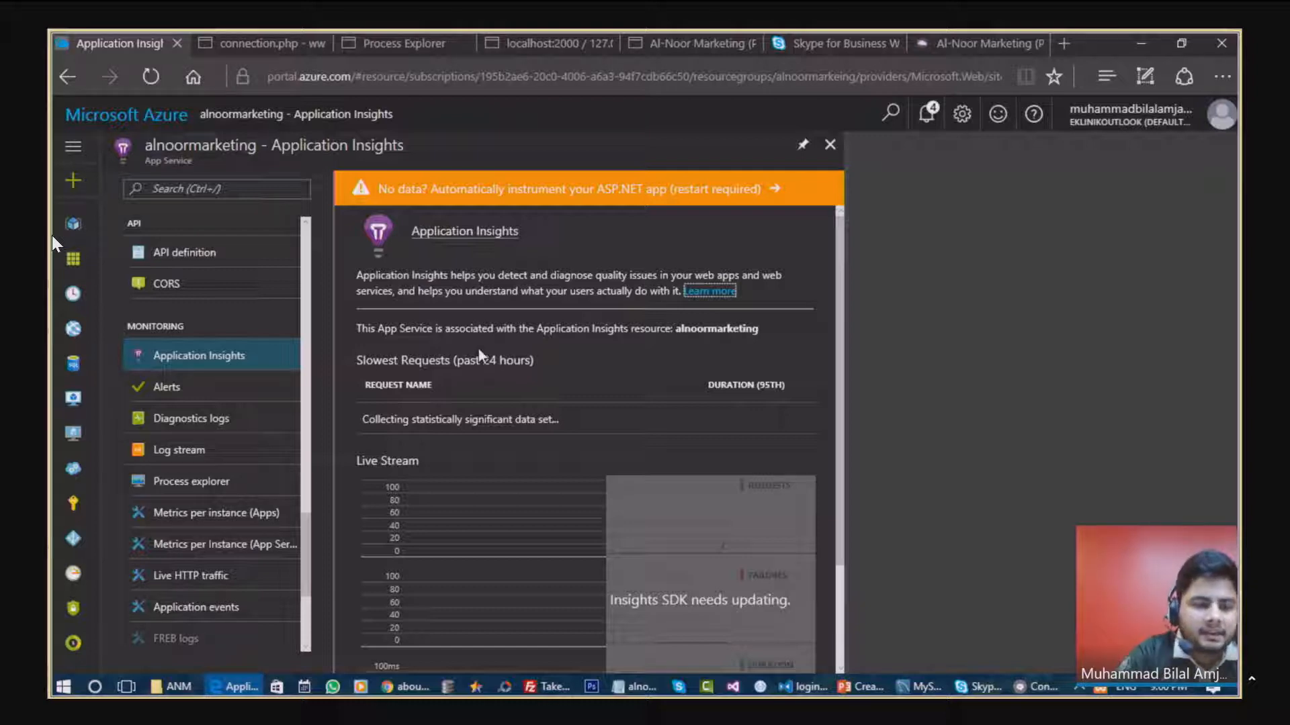
pyautogui.scroll(-3, 303, 592)
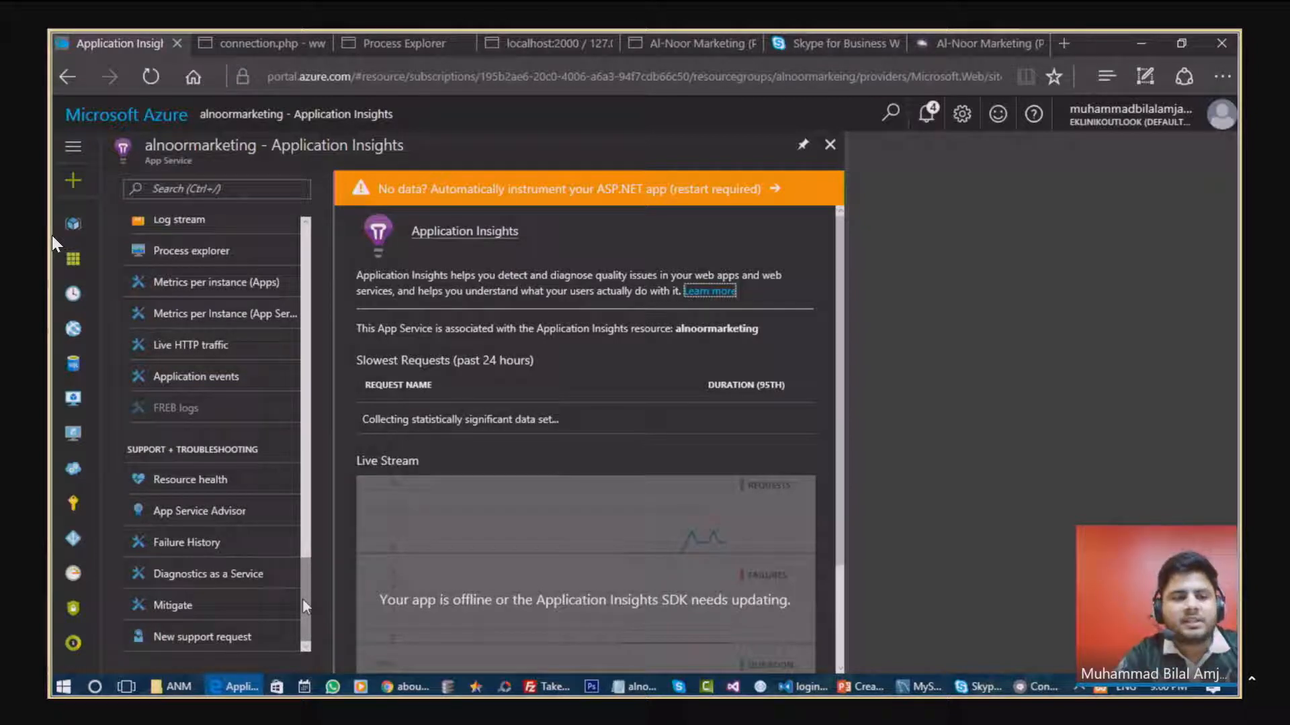
pyautogui.moveTo(303, 599); pyautogui.dragTo(308, 540)
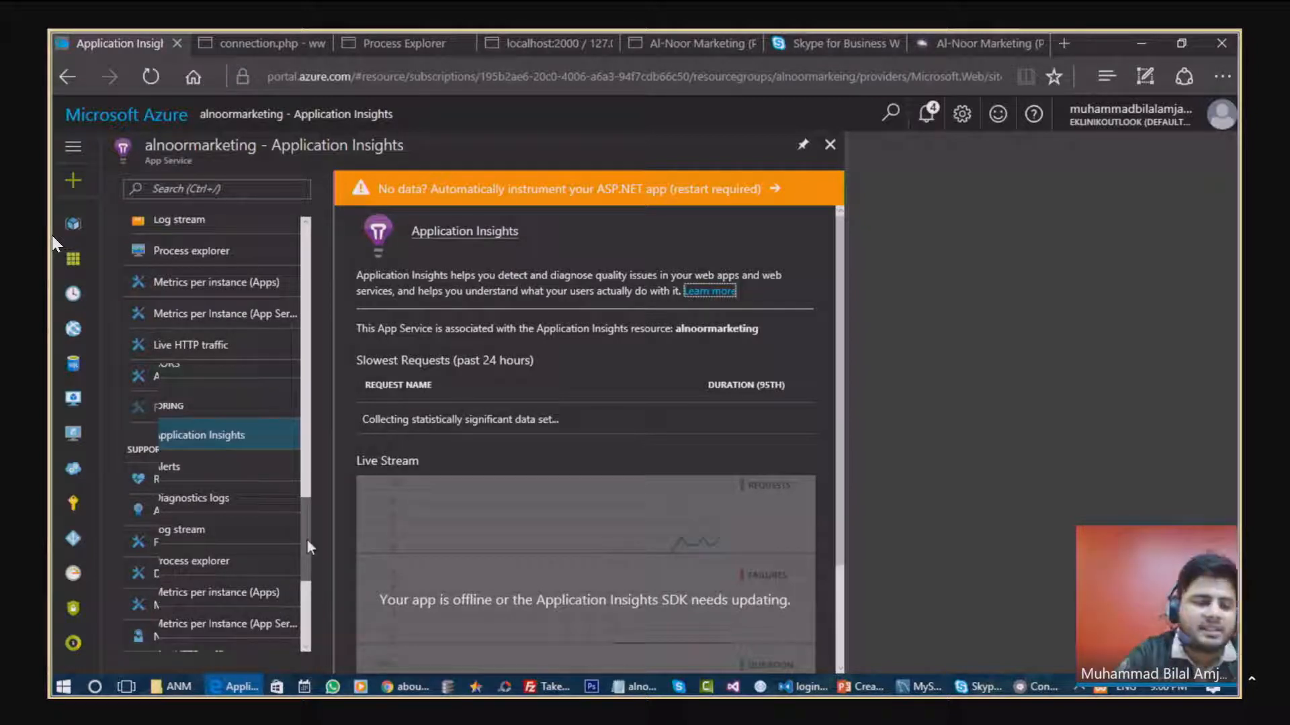
pyautogui.moveTo(308, 540); pyautogui.dragTo(309, 459)
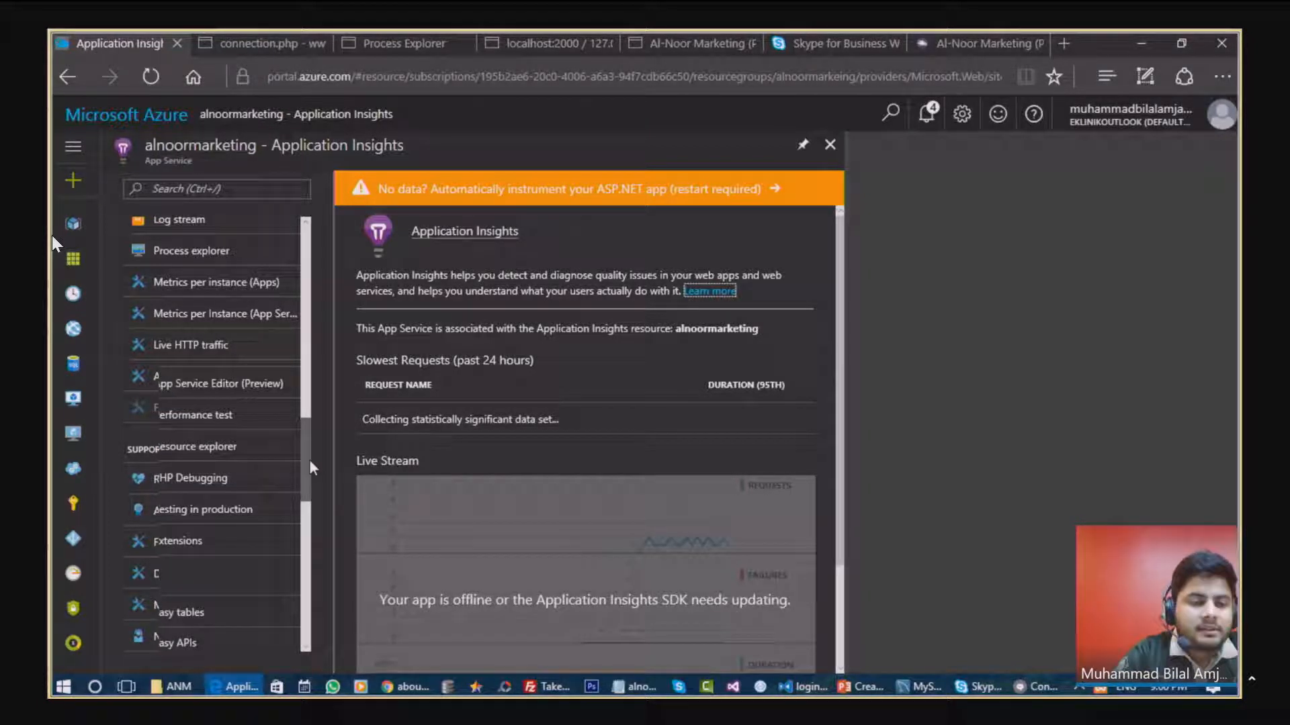
# Step: Review Testing in production, then see that Clone app requires a Premium App Service plan
pyautogui.click(248, 509)
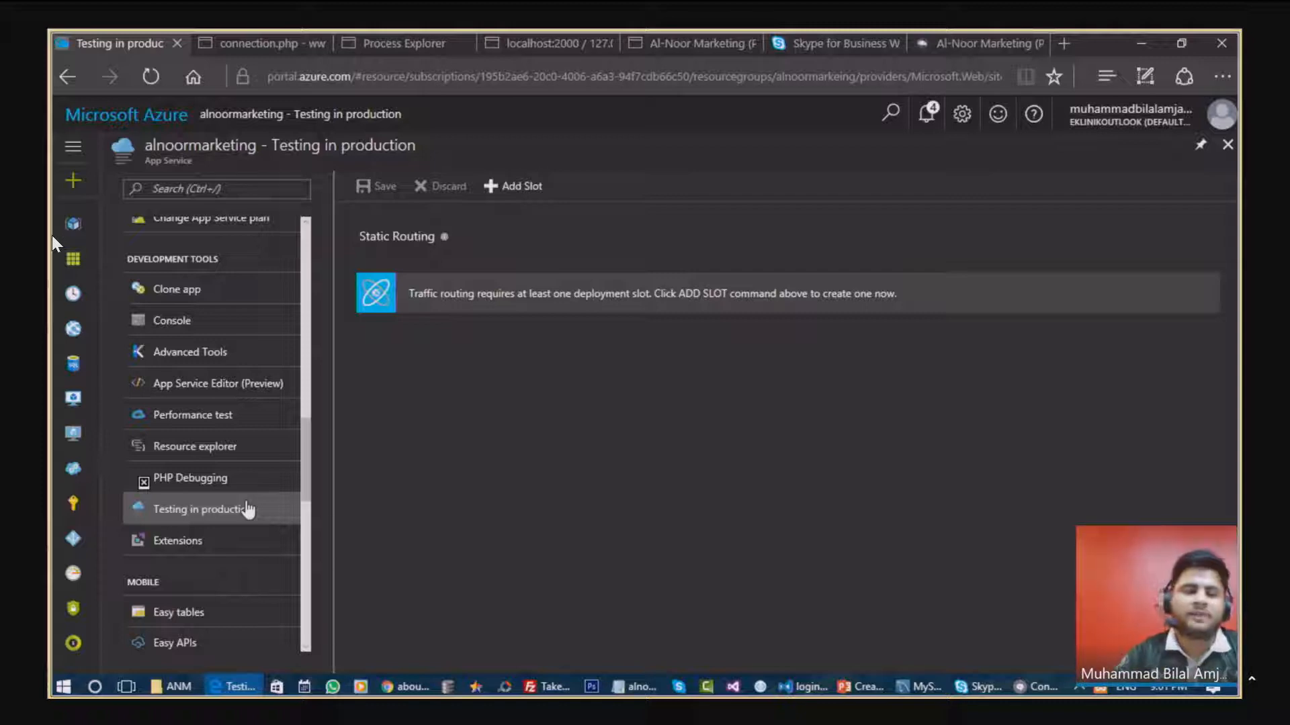
pyautogui.moveTo(305, 456)
pyautogui.mouseDown()
pyautogui.moveTo(305, 470)
pyautogui.moveTo(304, 424)
pyautogui.moveTo(301, 441)
pyautogui.mouseUp()
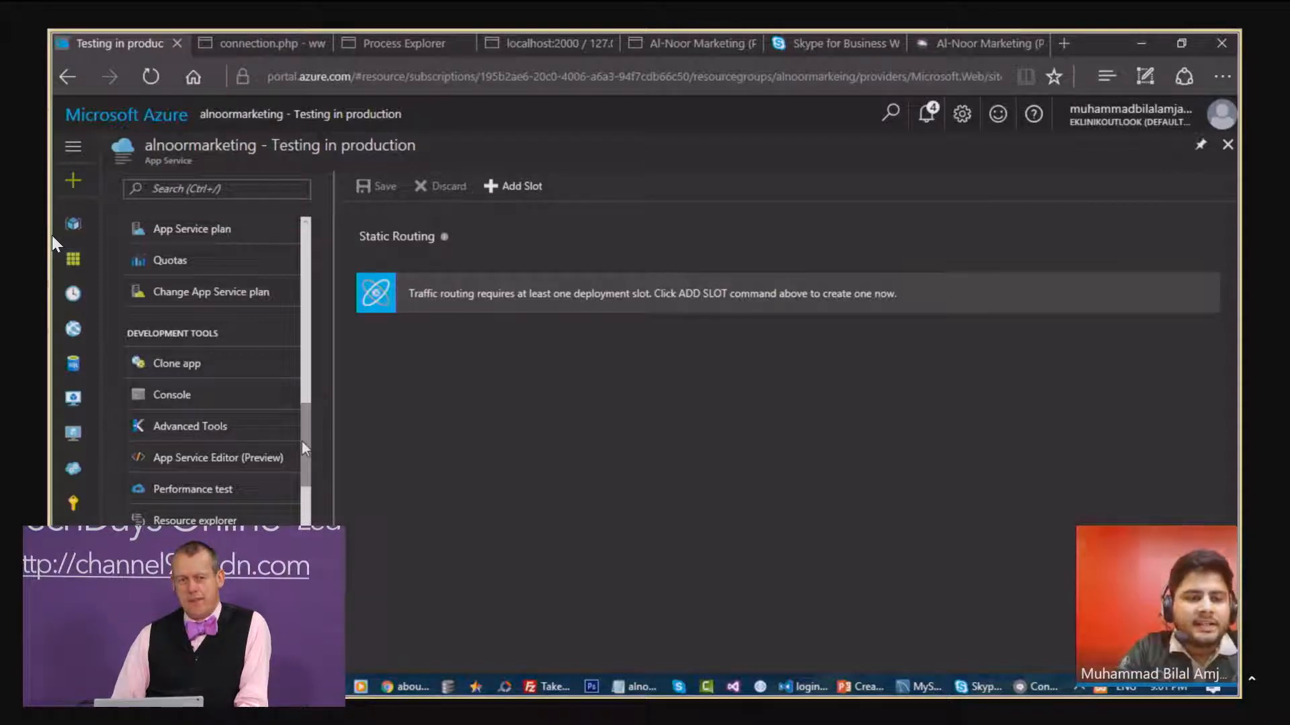
pyautogui.moveTo(301, 442); pyautogui.dragTo(302, 433)
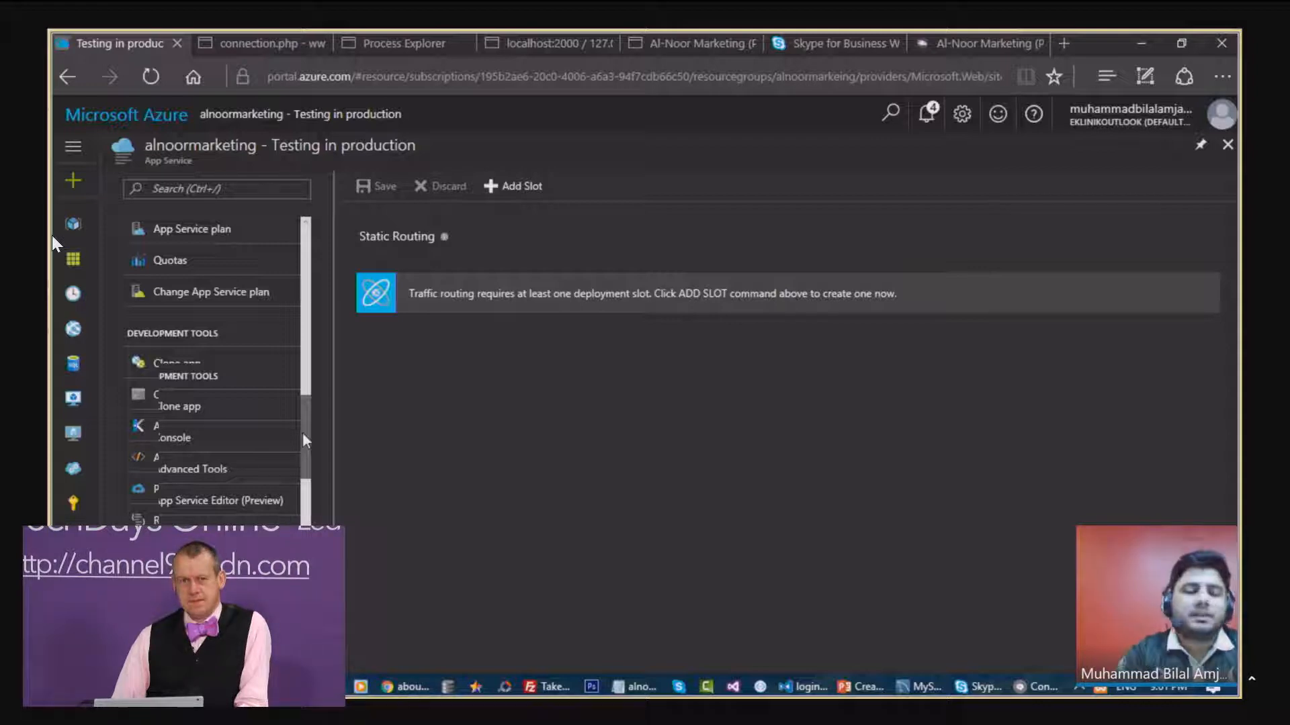
pyautogui.click(255, 410)
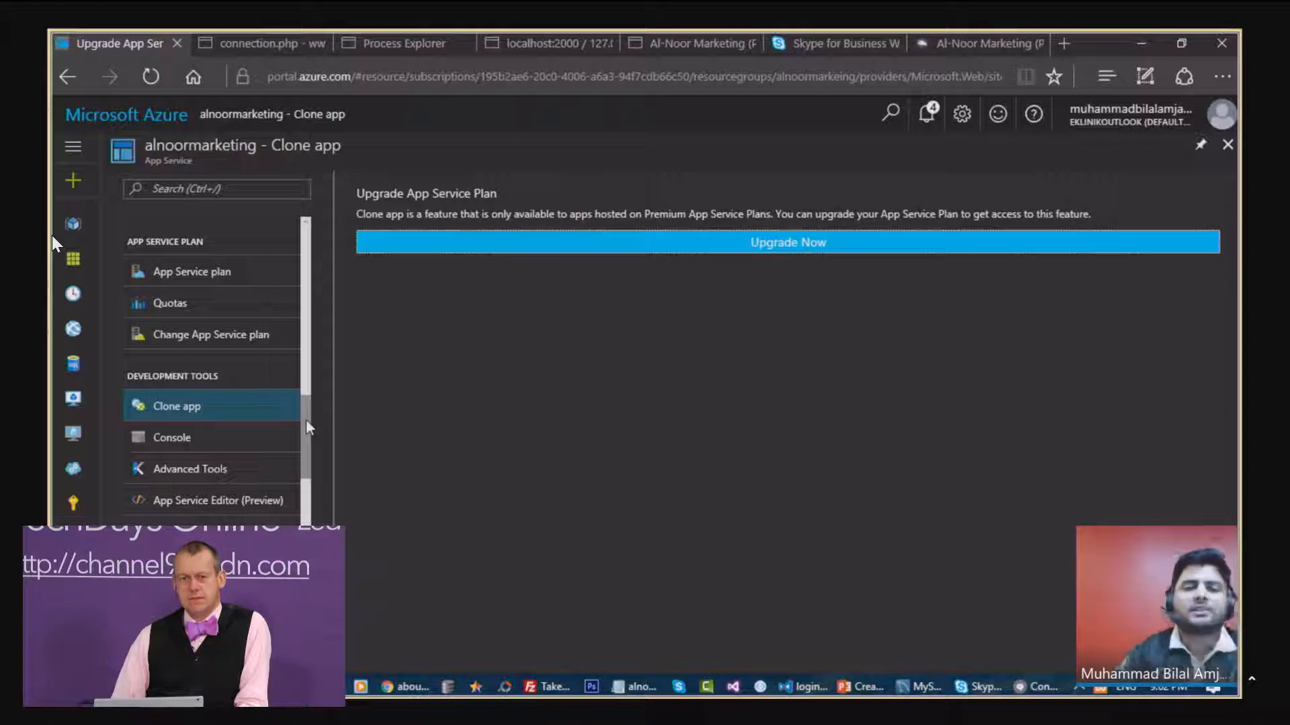
pyautogui.moveTo(305, 420); pyautogui.dragTo(309, 364)
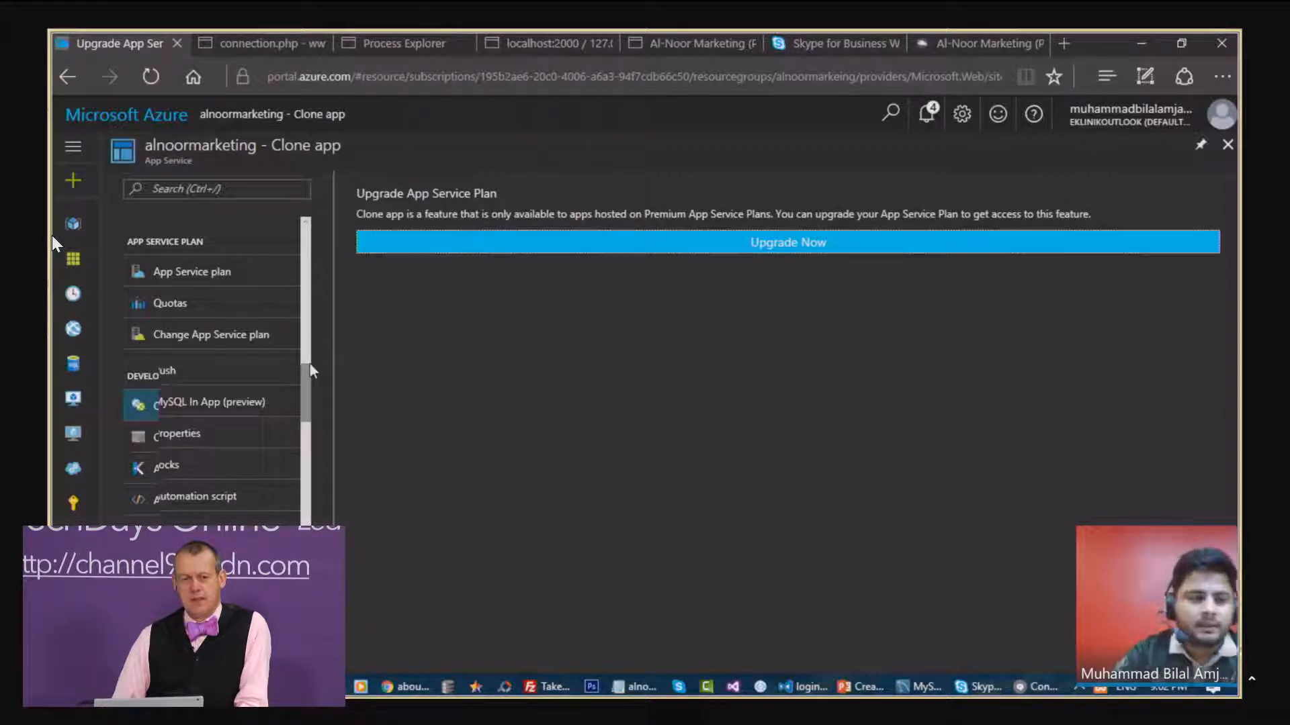